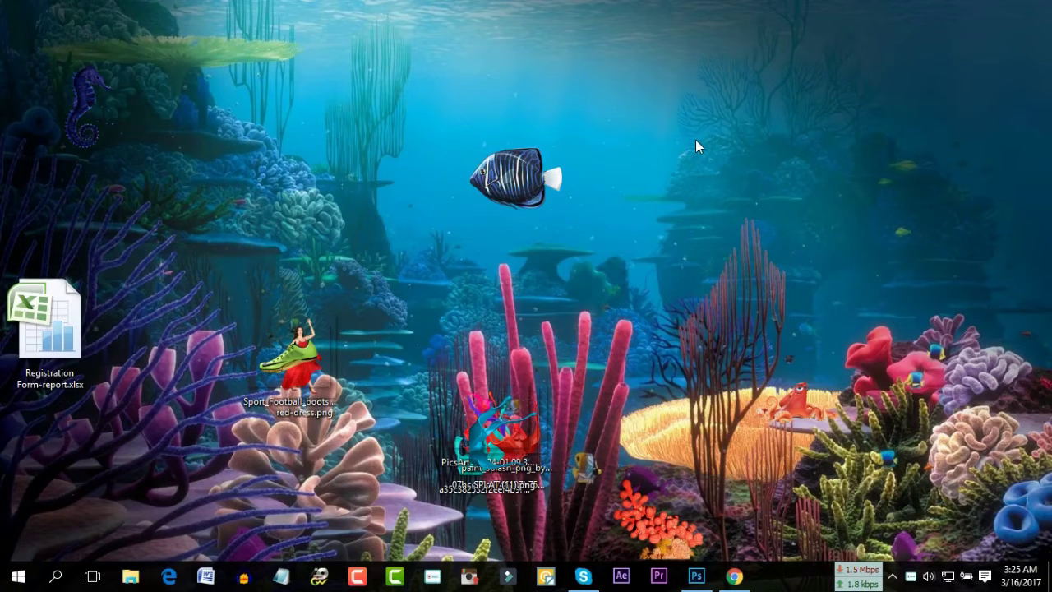
Create a new 1000 × 1000 px transparent document, Untitled-1.
{"action": "left_click", "coordinate": [696, 575]}
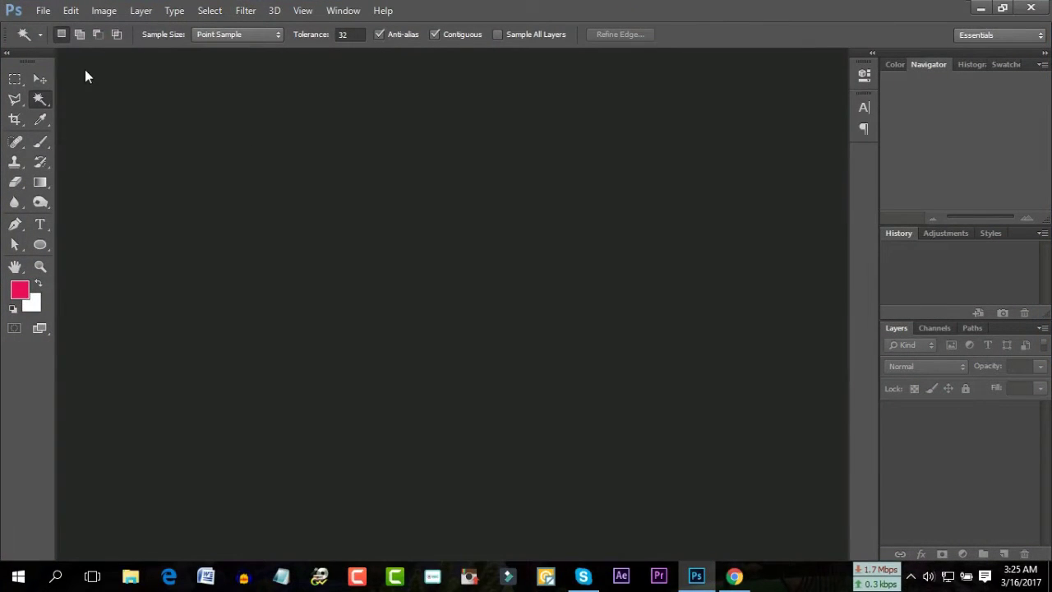
{"action": "left_click", "coordinate": [43, 10]}
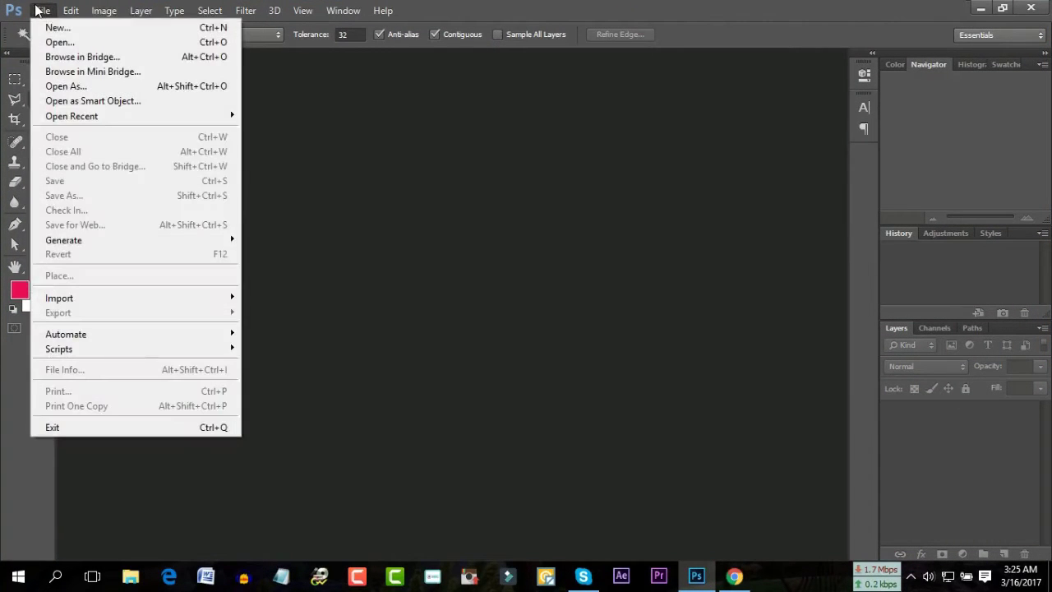
{"action": "left_click", "coordinate": [68, 29]}
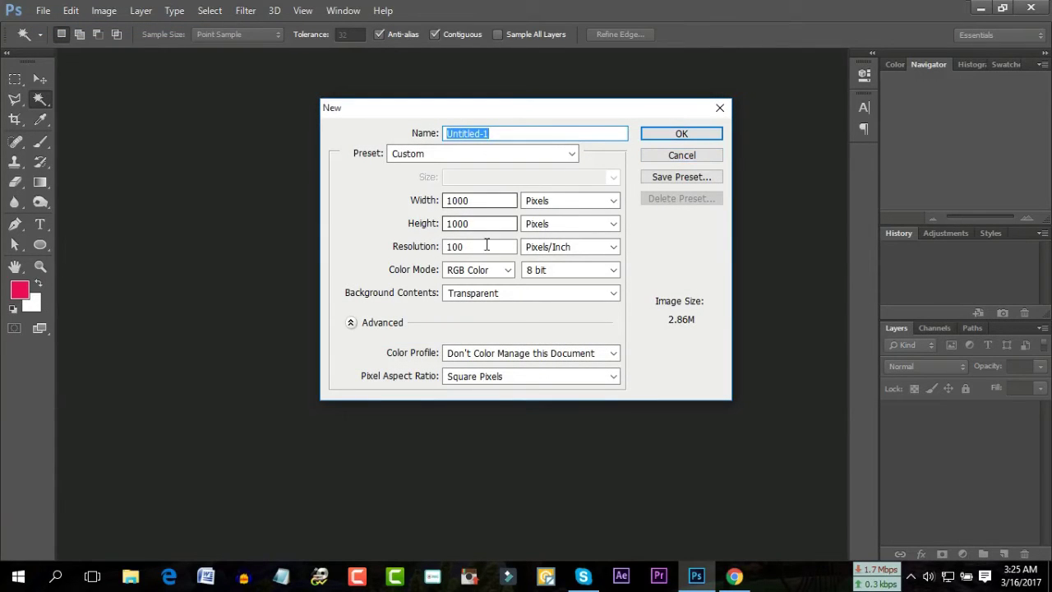
{"action": "left_click", "coordinate": [664, 137]}
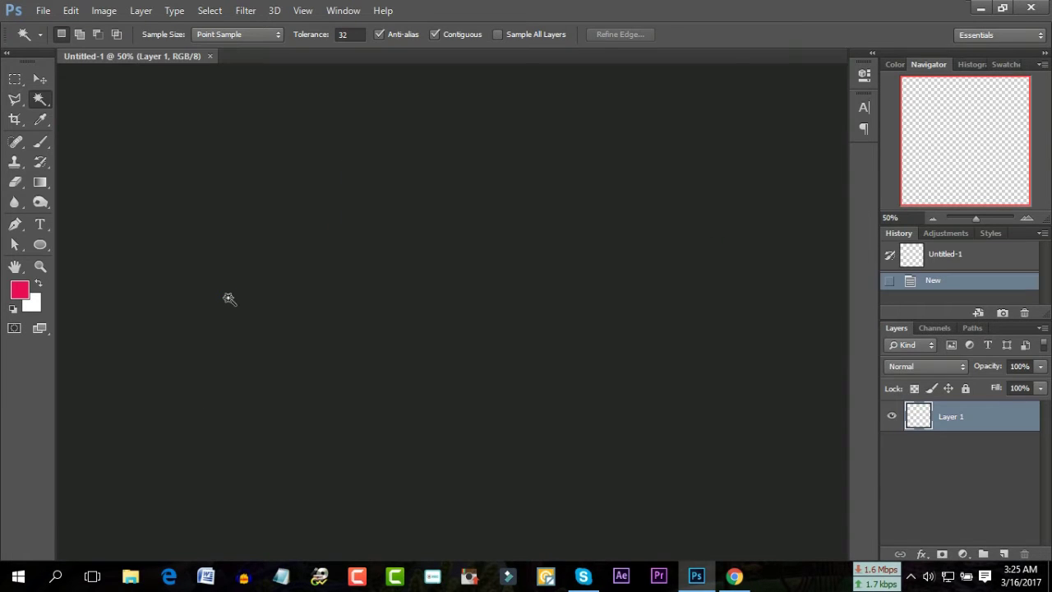
{"action": "left_click", "coordinate": [14, 119]}
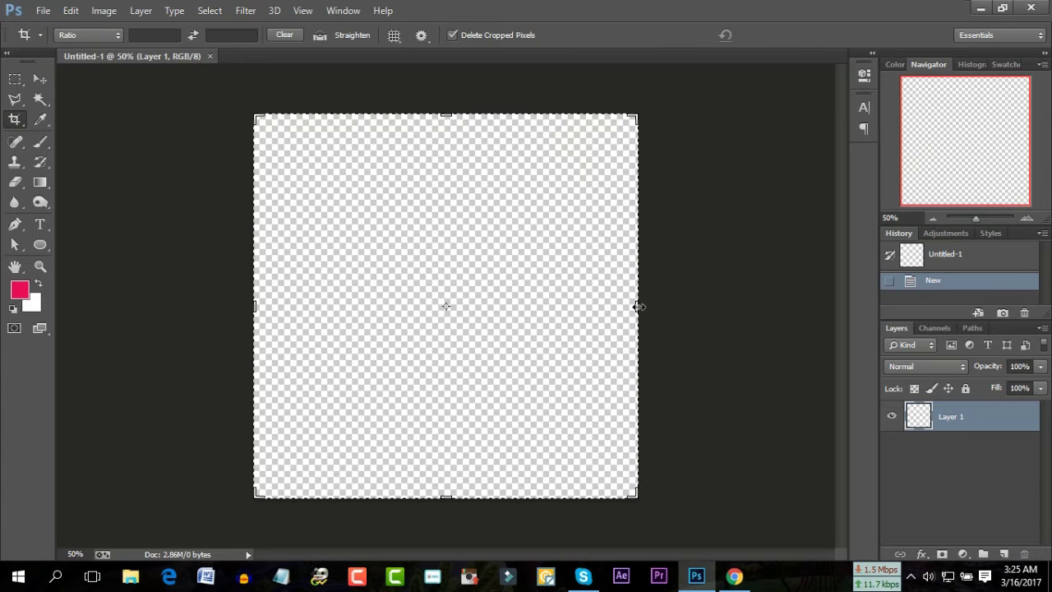
Crop the canvas wider into a landscape shape and open Sport_Football_boots_036090_.png.
{"action": "left_click_drag", "start_coordinate": [637, 306], "coordinate": [742, 306]}
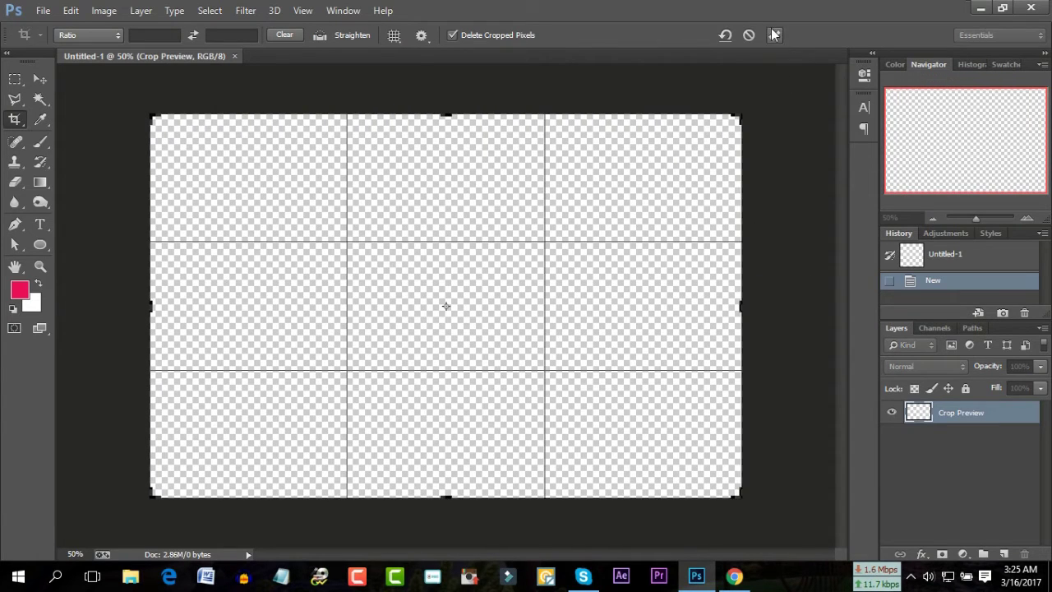
{"action": "left_click", "coordinate": [774, 34]}
{"action": "left_click", "coordinate": [45, 10]}
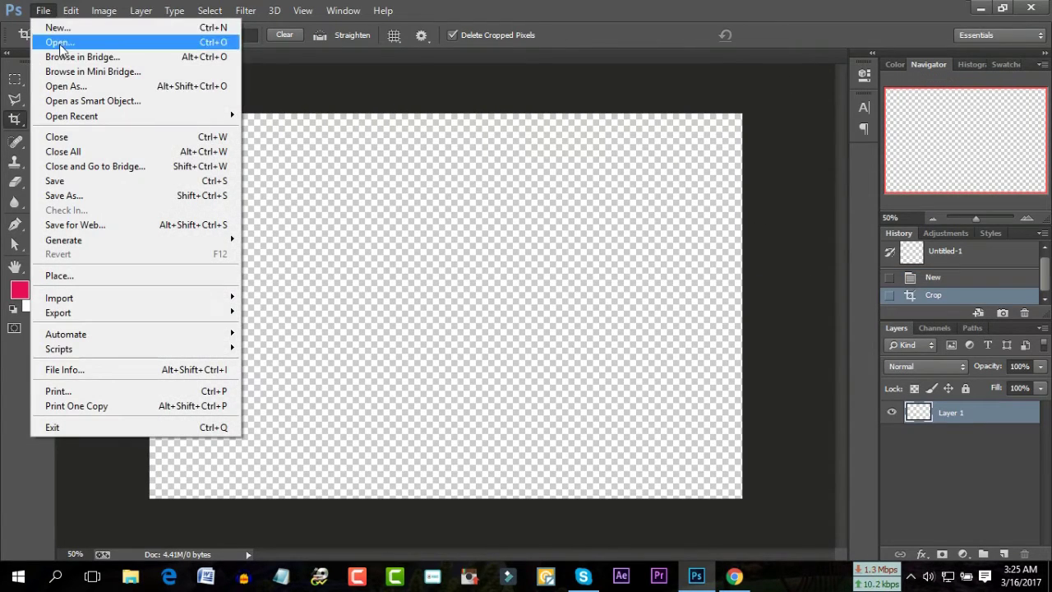
{"action": "left_click", "coordinate": [60, 43]}
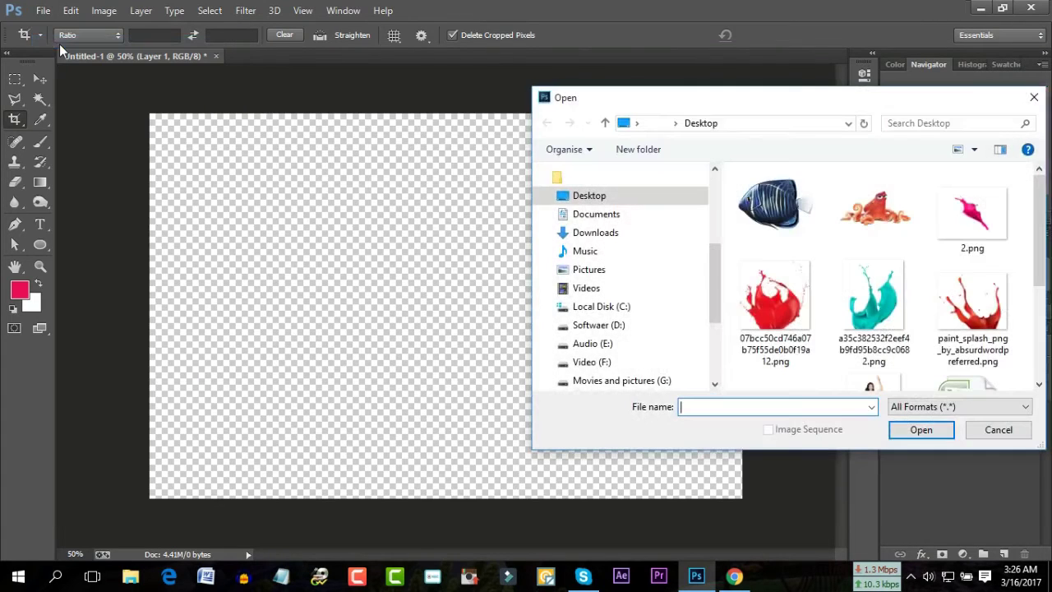
{"action": "scroll", "coordinate": [822, 298], "scroll_direction": "down", "scroll_amount": 2}
{"action": "scroll", "coordinate": [819, 296], "scroll_direction": "down", "scroll_amount": 2}
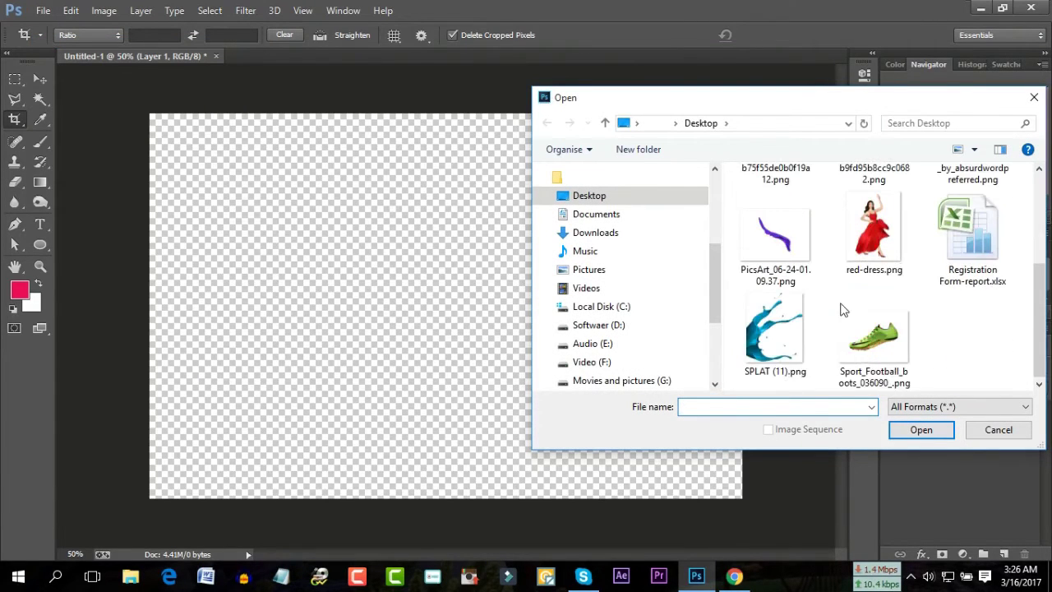
{"action": "left_click", "coordinate": [873, 333]}
{"action": "left_click", "coordinate": [927, 430]}
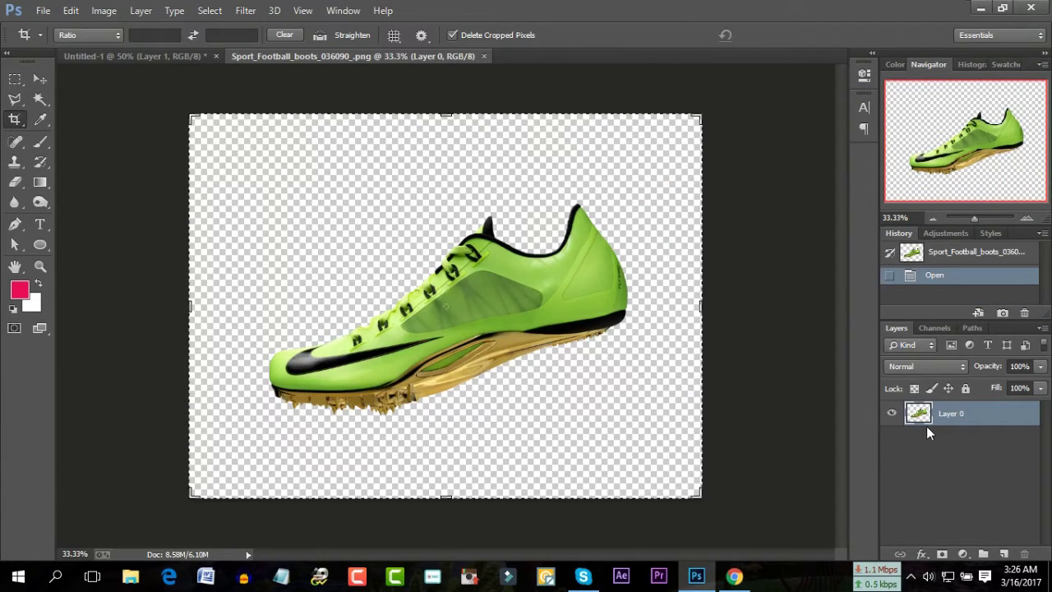
Copy the green shoe layer into Untitled-1 as Layer 2 and zoom out to see it.
{"action": "left_click", "coordinate": [39, 99]}
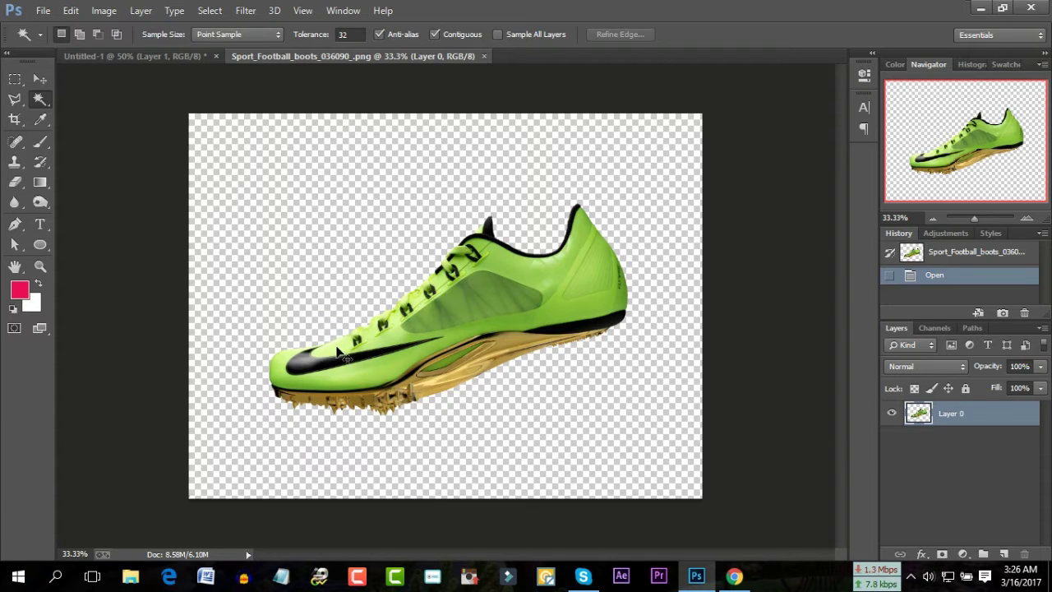
{"action": "mouse_move", "coordinate": [411, 246]}
{"action": "left_mouse_down"}
{"action": "mouse_move", "coordinate": [188, 54]}
{"action": "mouse_move", "coordinate": [488, 421]}
{"action": "left_mouse_up"}
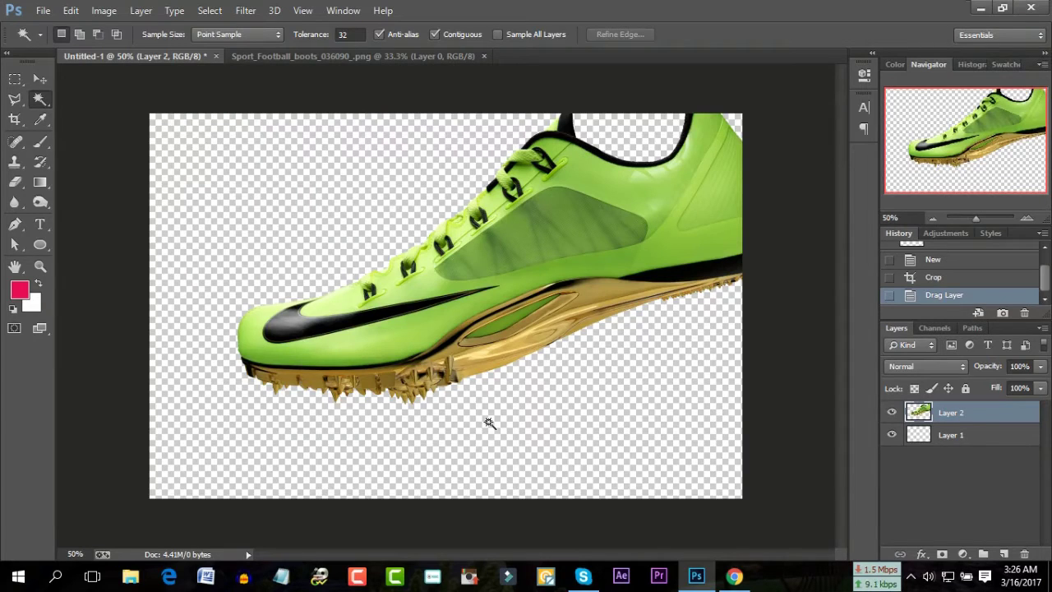
{"action": "left_click_drag", "start_coordinate": [977, 219], "coordinate": [973, 220]}
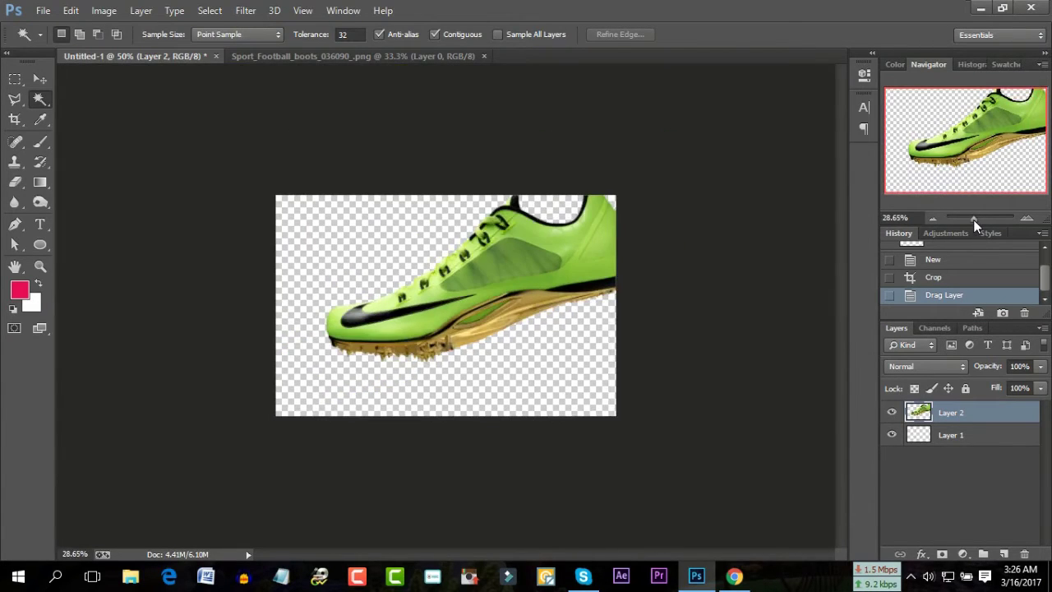
Enlarge the Untitled-1 canvas with a second crop, positioning the shoe inside the frame.
{"action": "left_click", "coordinate": [14, 119]}
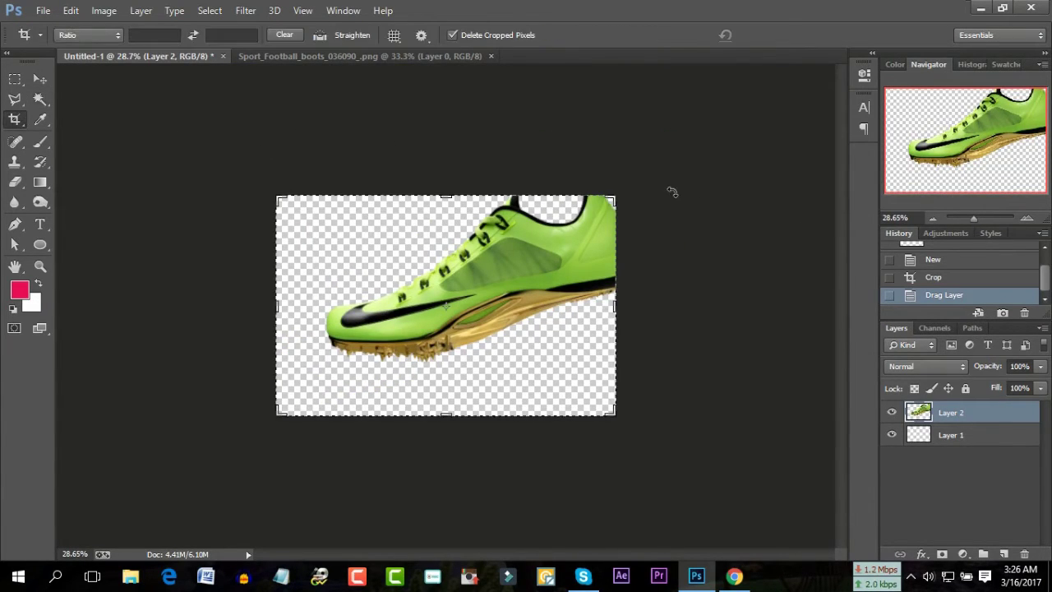
{"action": "left_click_drag", "start_coordinate": [616, 194], "coordinate": [715, 121]}
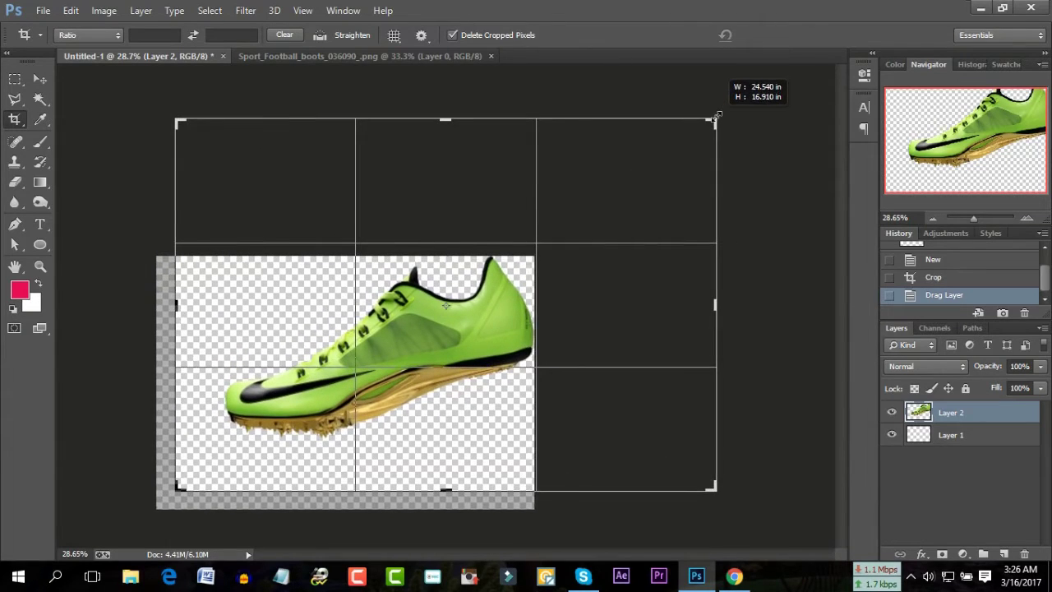
{"action": "left_click_drag", "start_coordinate": [423, 341], "coordinate": [483, 299]}
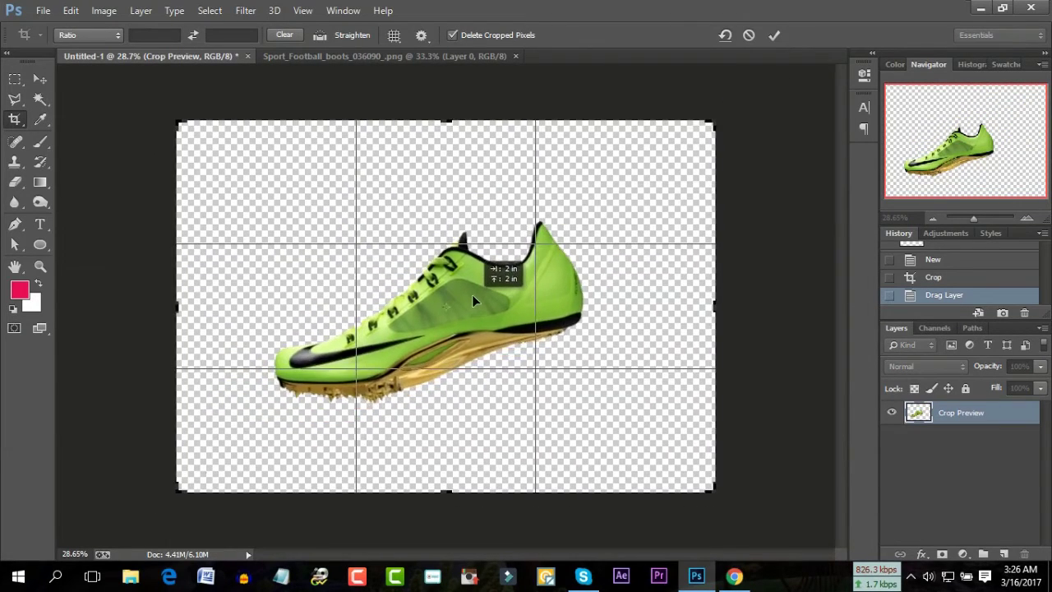
{"action": "left_click_drag", "start_coordinate": [182, 129], "coordinate": [158, 100]}
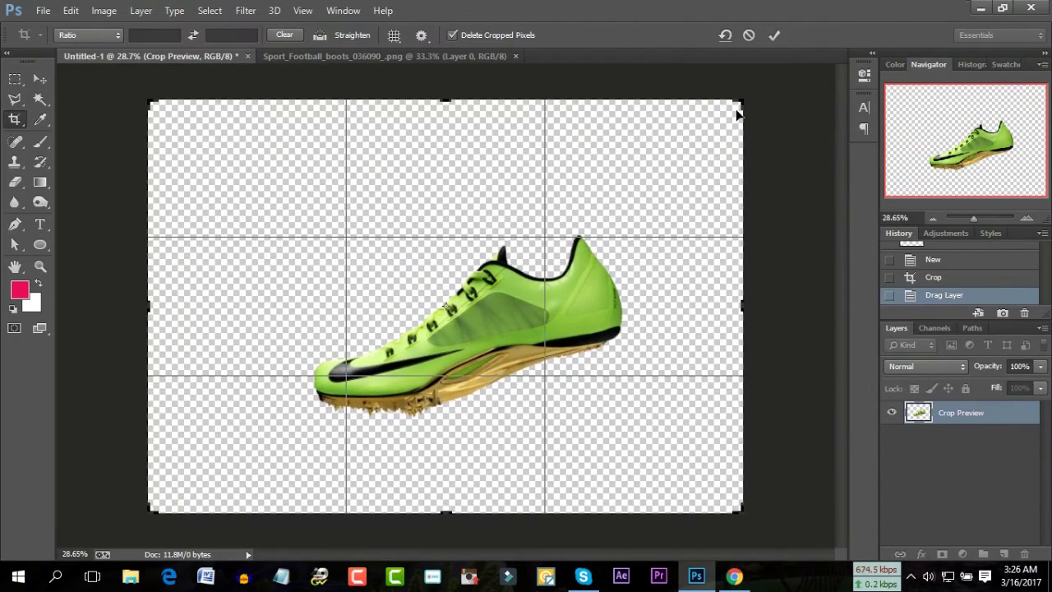
{"action": "left_click_drag", "start_coordinate": [740, 99], "coordinate": [785, 92]}
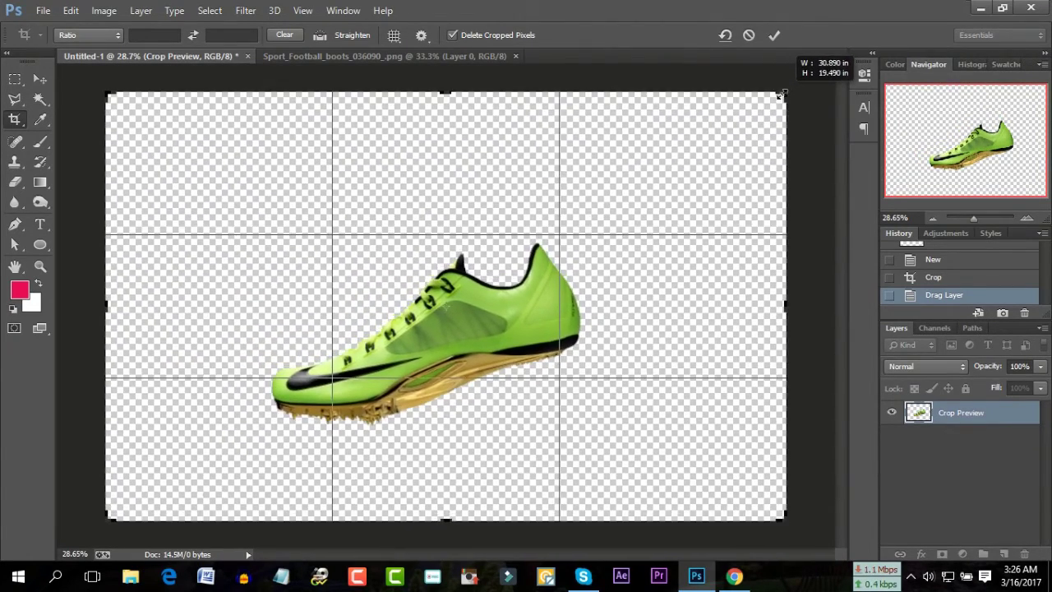
{"action": "left_click_drag", "start_coordinate": [504, 299], "coordinate": [463, 295]}
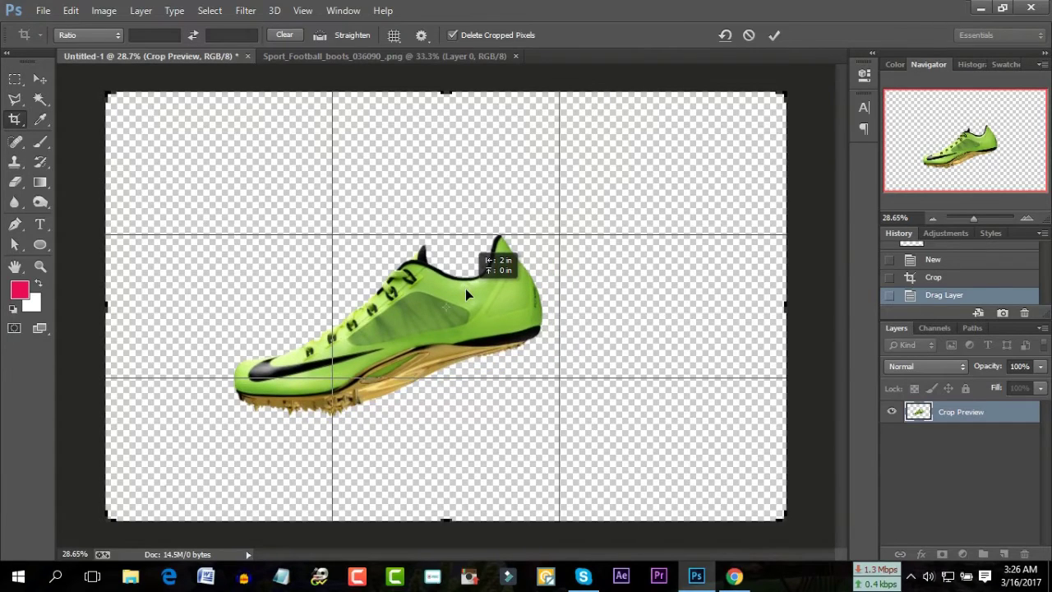
{"action": "left_click", "coordinate": [776, 36]}
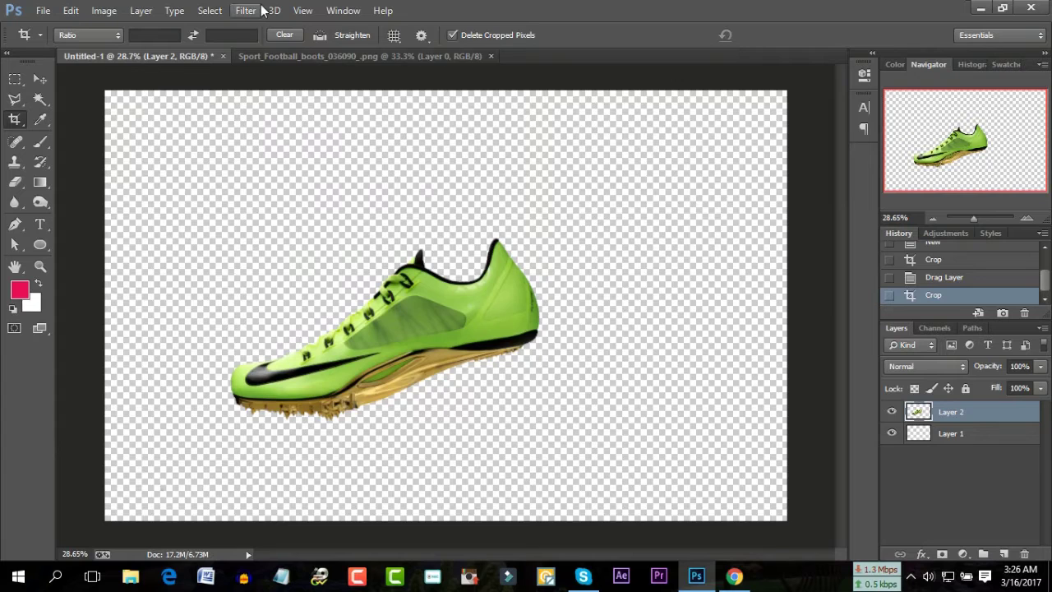
{"action": "left_click", "coordinate": [268, 56]}
Close the shoe document and zoom to 100% on the boot's gold sole.
{"action": "left_click", "coordinate": [491, 56]}
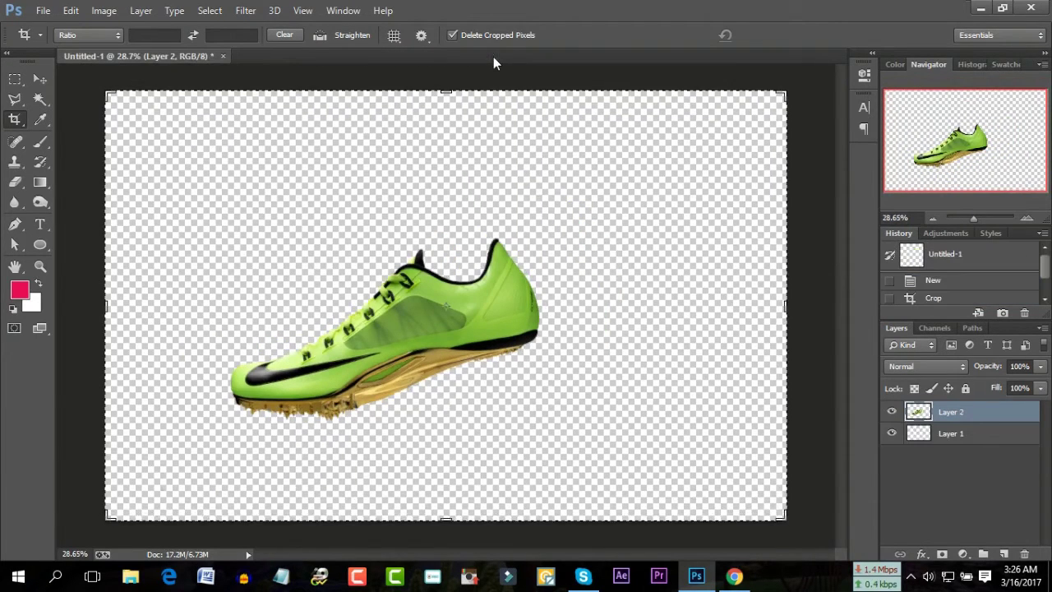
{"action": "left_click", "coordinate": [39, 100]}
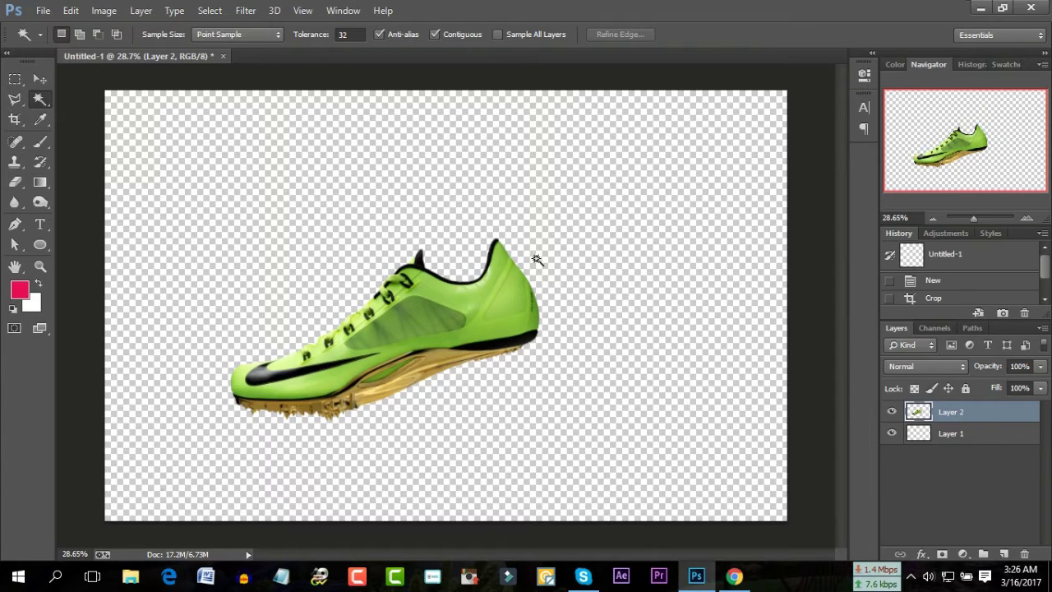
{"action": "left_click_drag", "start_coordinate": [976, 218], "coordinate": [979, 221]}
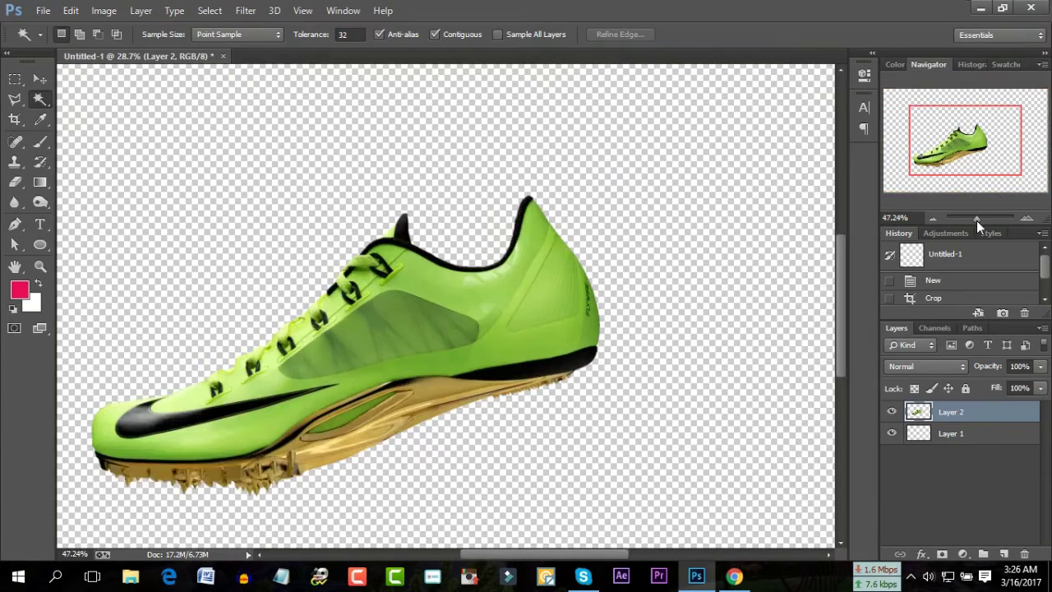
{"action": "key", "text": "ctrl+plus"}
{"action": "mouse_move", "coordinate": [981, 142]}
{"action": "left_mouse_down"}
{"action": "mouse_move", "coordinate": [968, 146]}
{"action": "mouse_move", "coordinate": [980, 150]}
{"action": "left_mouse_up"}
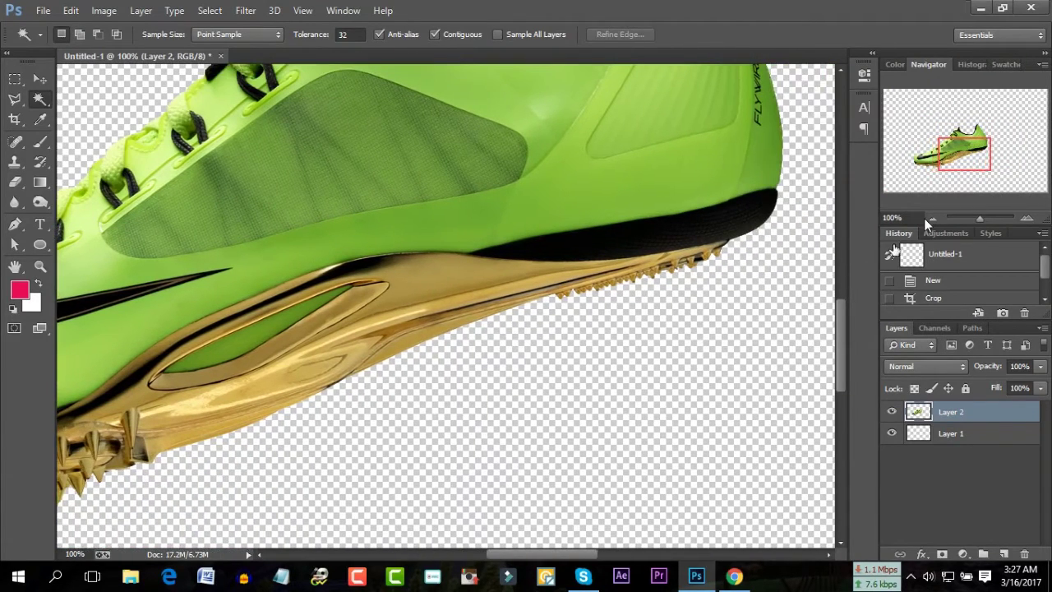
{"action": "left_click", "coordinate": [15, 98]}
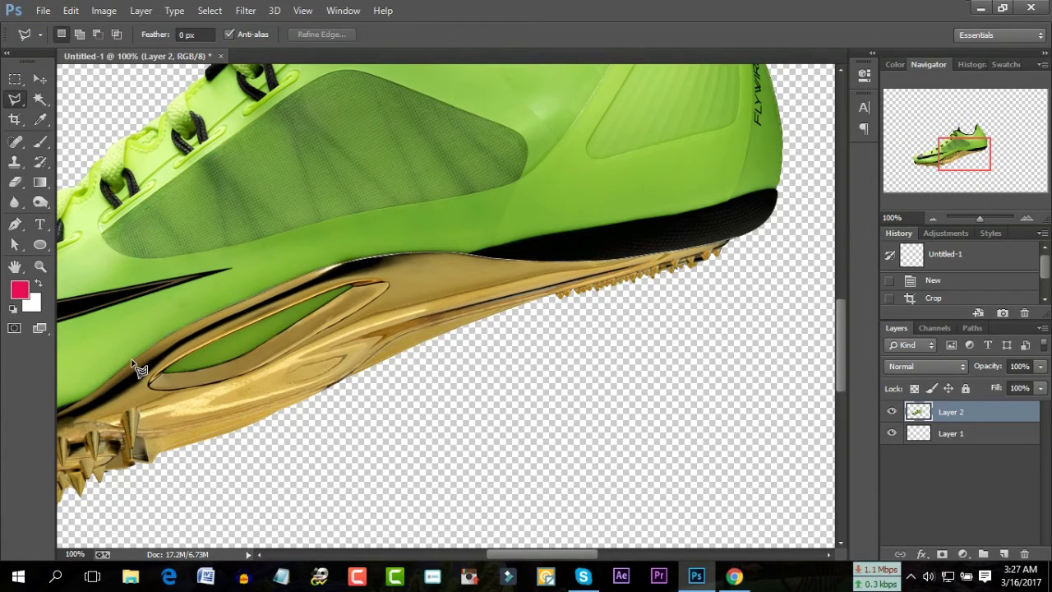
Trace a polygonal lasso selection around the gold spike sole.
{"action": "left_click", "coordinate": [69, 409]}
{"action": "left_click", "coordinate": [66, 493]}
{"action": "left_click", "coordinate": [191, 509]}
{"action": "left_click", "coordinate": [604, 365]}
{"action": "left_click", "coordinate": [749, 289]}
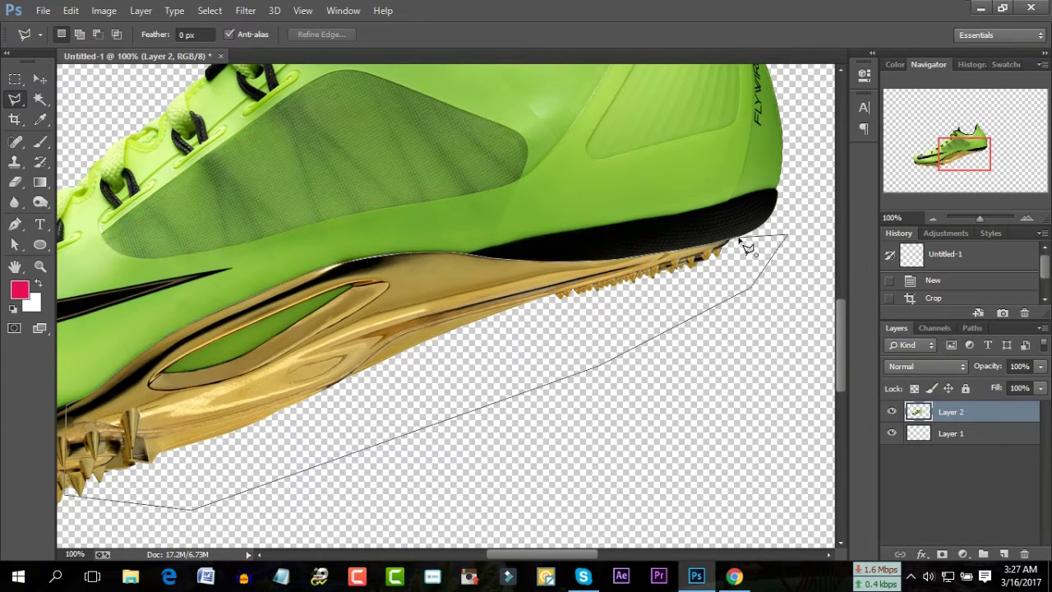
{"action": "left_click", "coordinate": [740, 241]}
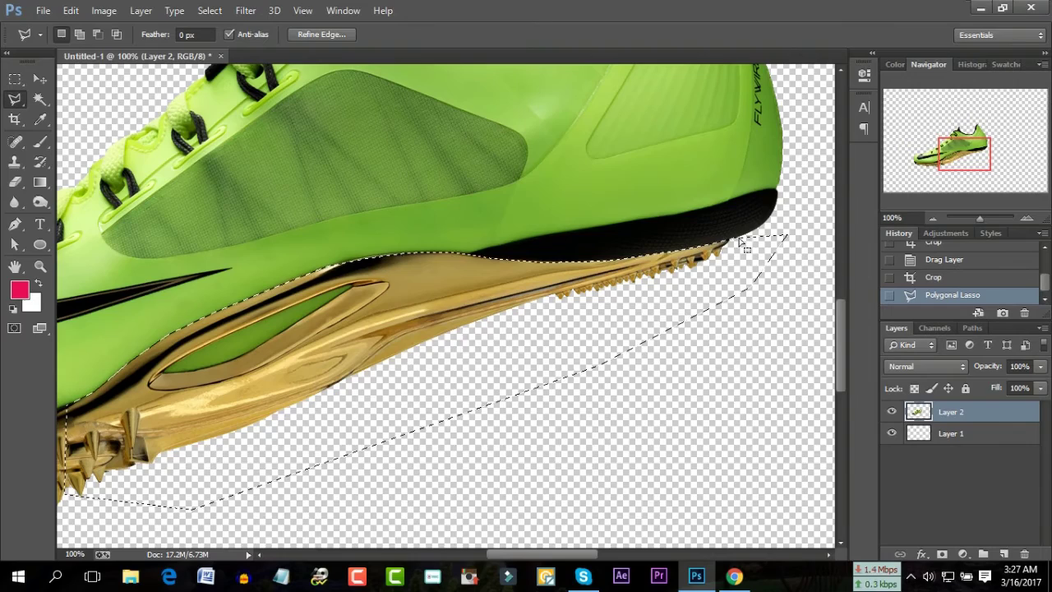
{"action": "left_click_drag", "start_coordinate": [982, 220], "coordinate": [977, 226]}
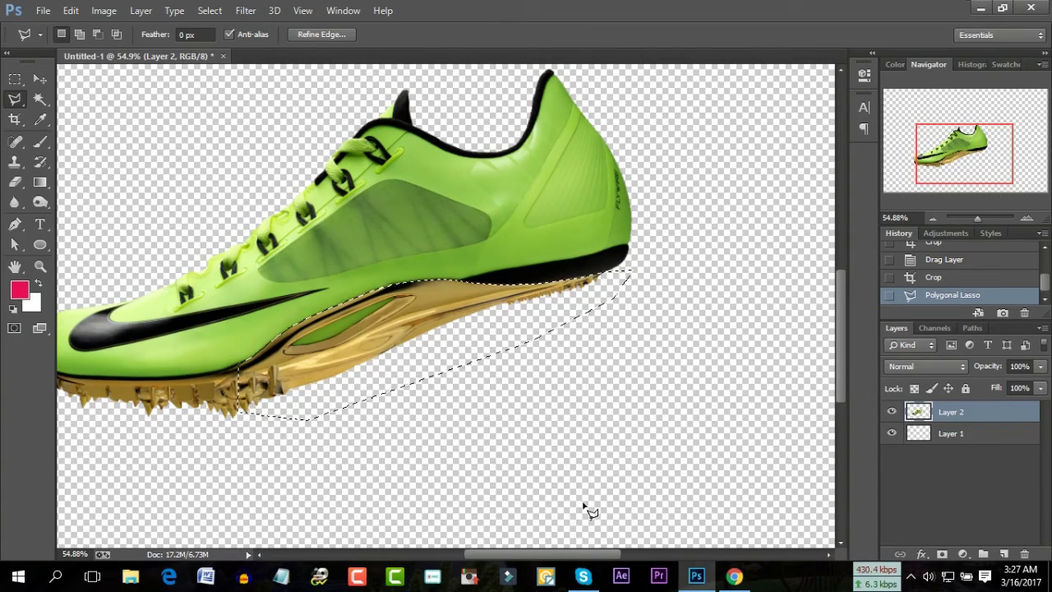
Warp the selected sole with Free Transform, bending its ends and middle, and commit.
{"action": "key", "text": "ctrl+t"}
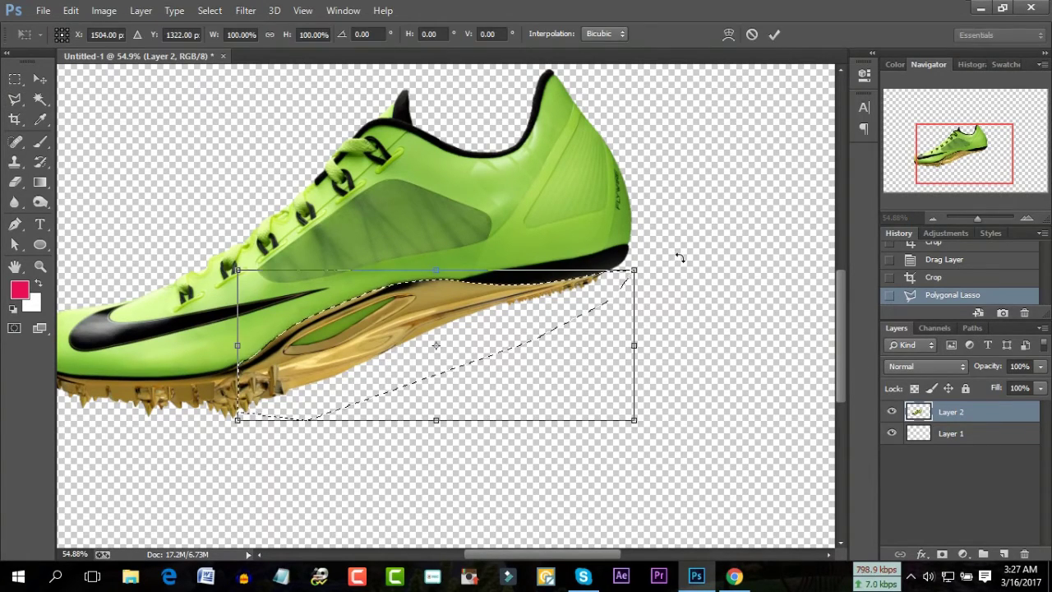
{"action": "left_click_drag", "start_coordinate": [679, 261], "coordinate": [681, 269]}
{"action": "left_click_drag", "start_coordinate": [416, 344], "coordinate": [412, 354]}
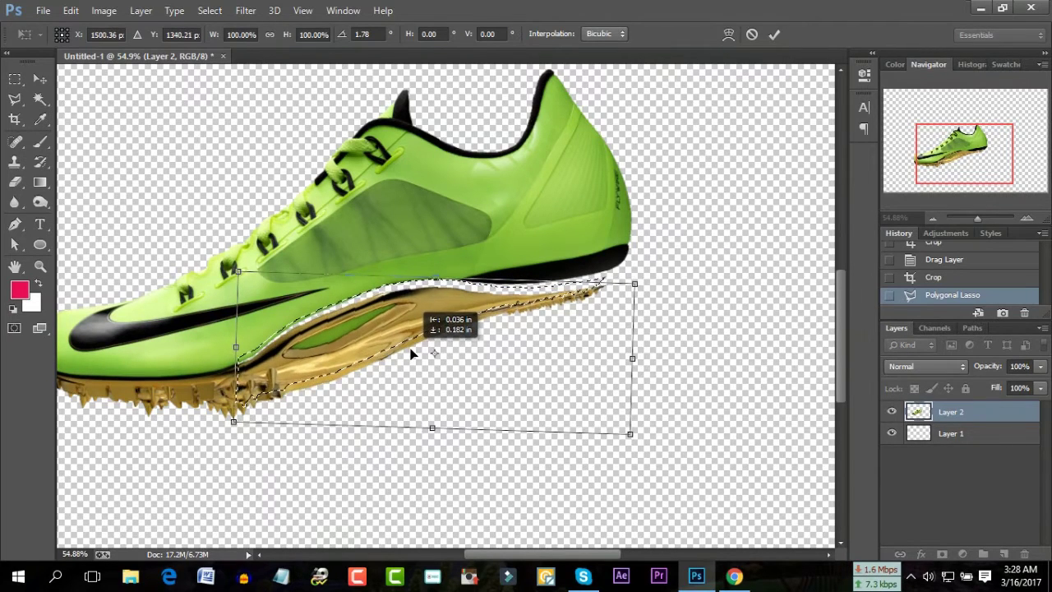
{"action": "left_click", "coordinate": [727, 34]}
{"action": "left_click_drag", "start_coordinate": [600, 298], "coordinate": [623, 321]}
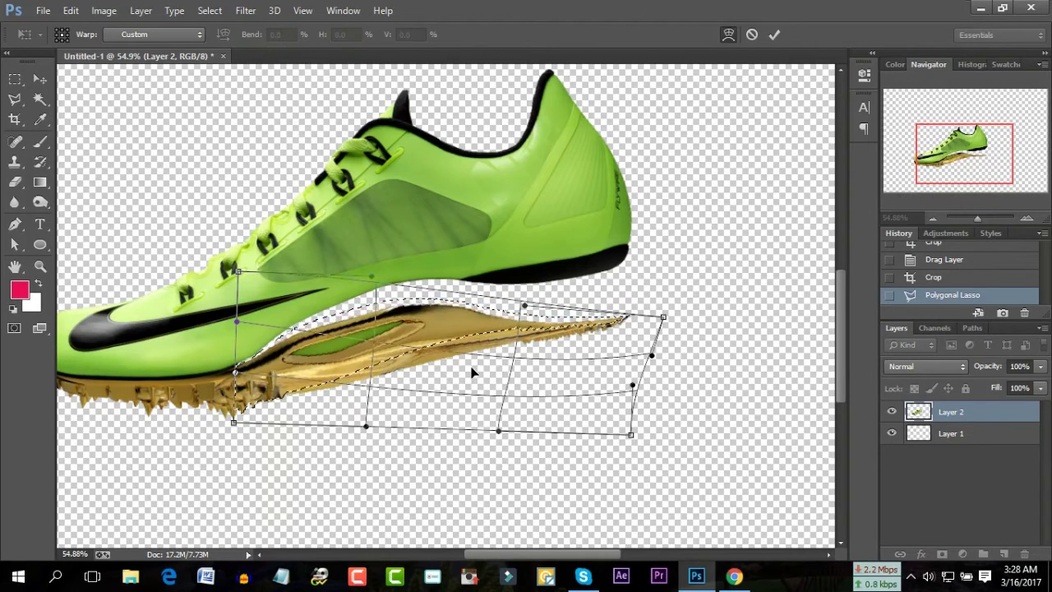
{"action": "left_click_drag", "start_coordinate": [472, 373], "coordinate": [299, 353]}
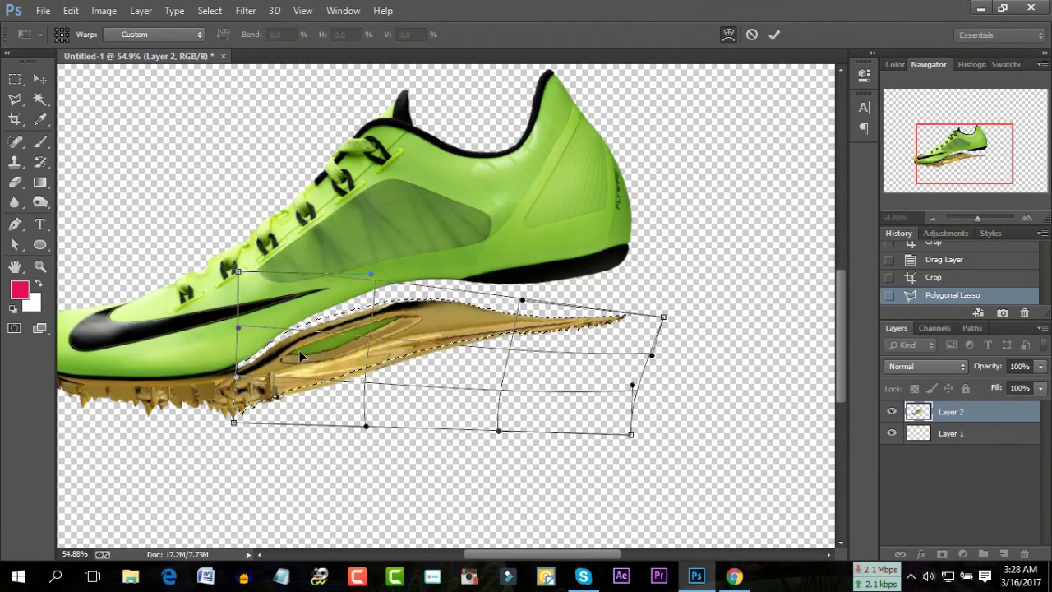
{"action": "left_click", "coordinate": [774, 35]}
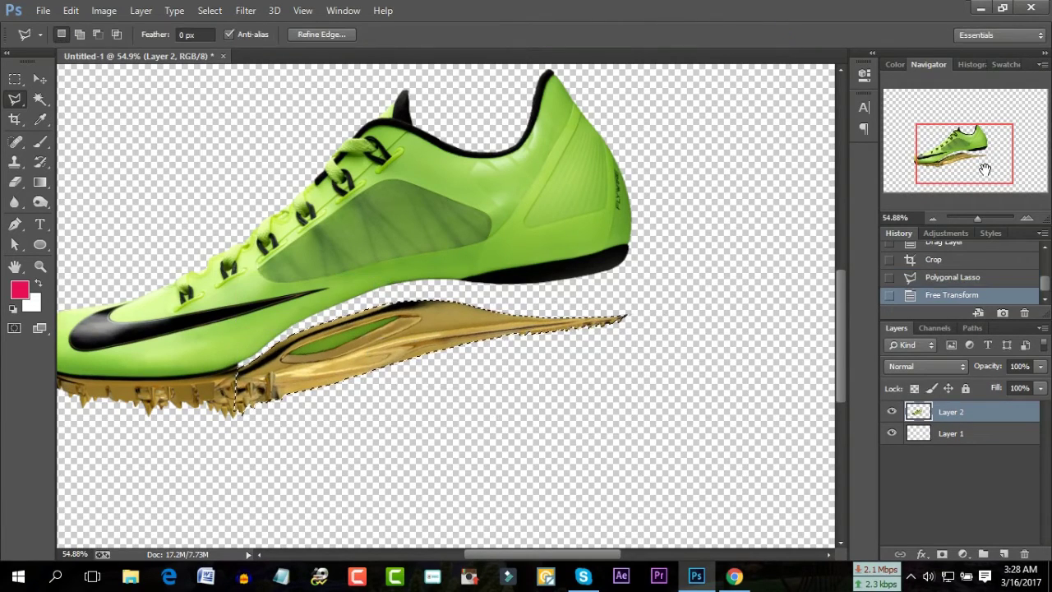
{"action": "left_click_drag", "start_coordinate": [977, 218], "coordinate": [974, 218]}
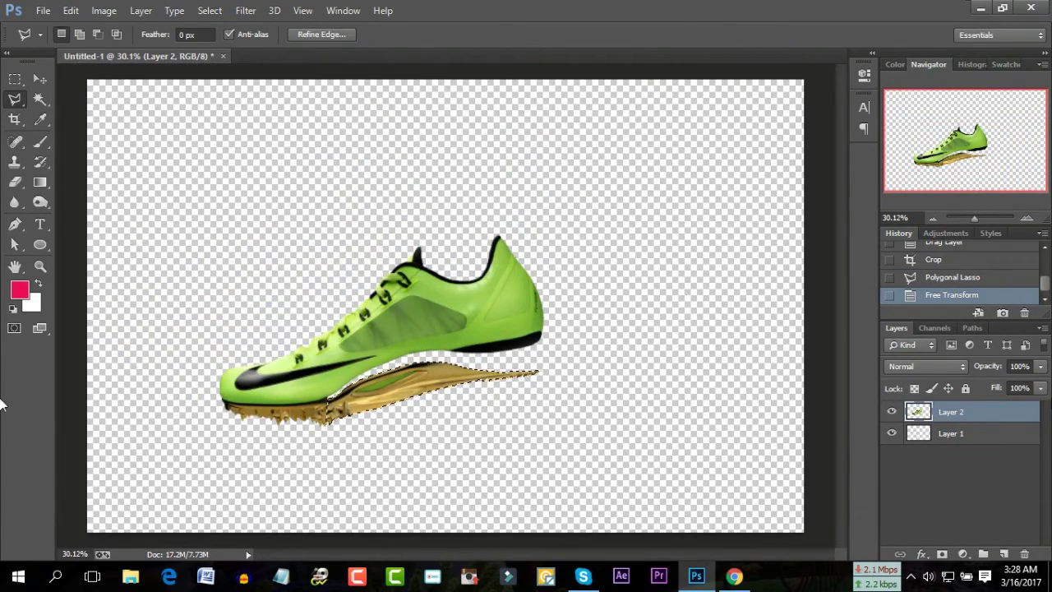
Deselect the warped sole and zoom in close to inspect it.
{"action": "left_click", "coordinate": [39, 99]}
{"action": "key", "text": "ctrl+d"}
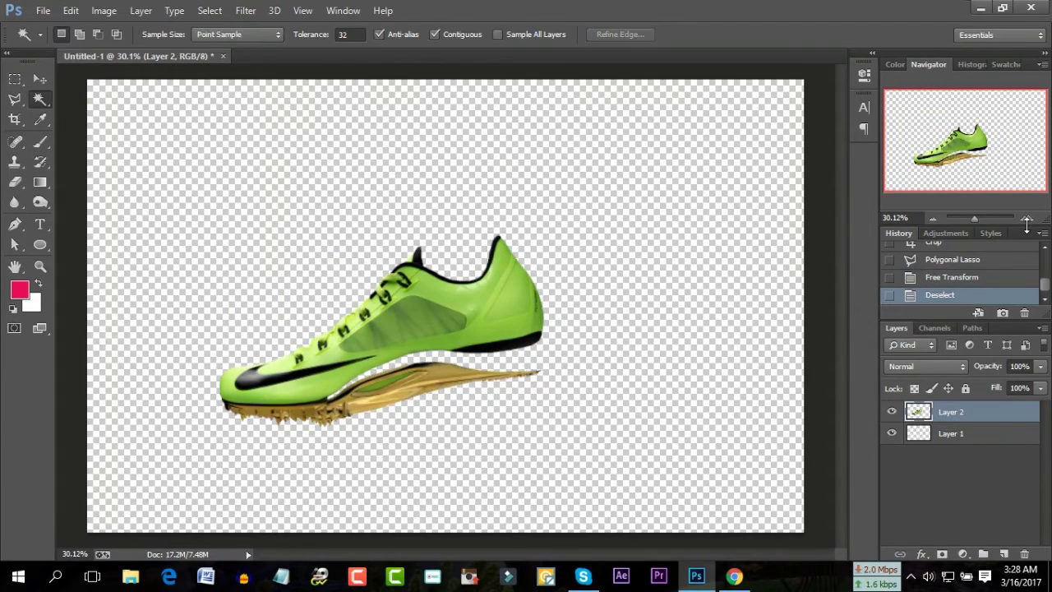
{"action": "left_click_drag", "start_coordinate": [978, 220], "coordinate": [981, 218]}
{"action": "left_click_drag", "start_coordinate": [965, 140], "coordinate": [937, 169]}
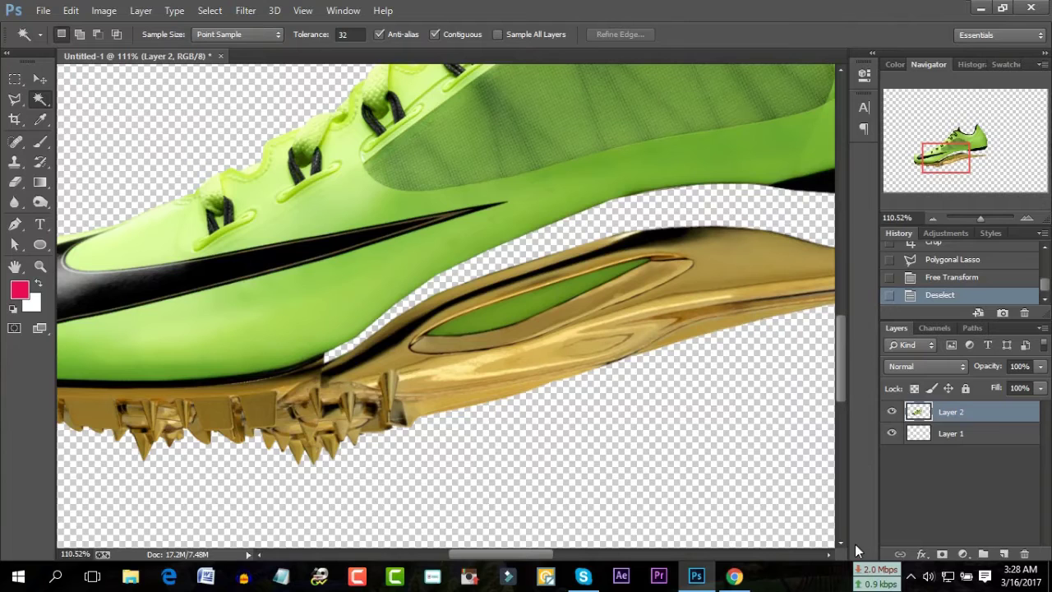
{"action": "left_click", "coordinate": [39, 162]}
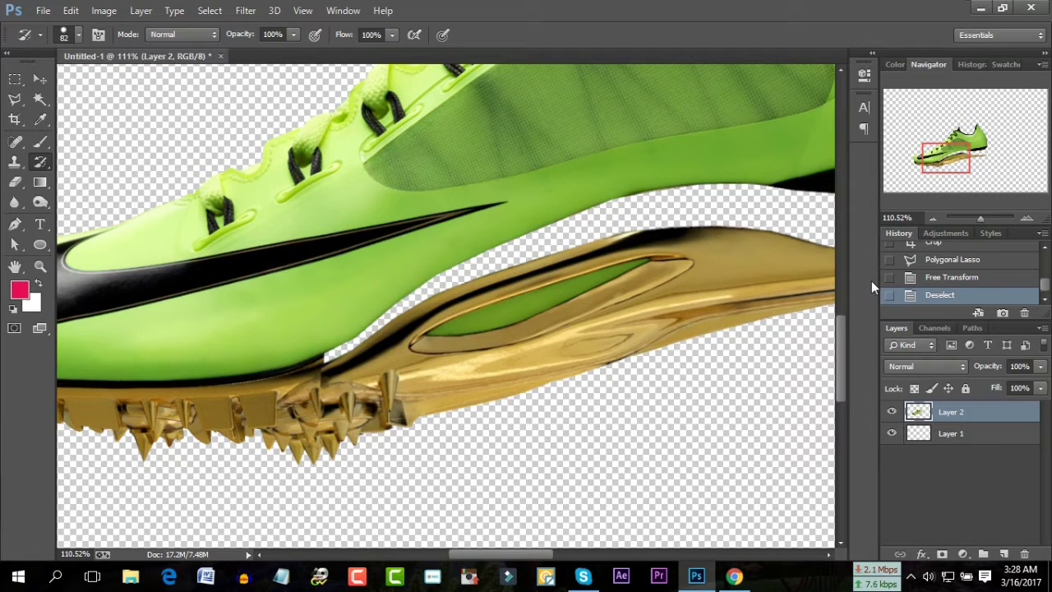
Revert to the pre-warp history state and re-warp the sole into a new thin curve.
{"action": "left_click", "coordinate": [957, 260]}
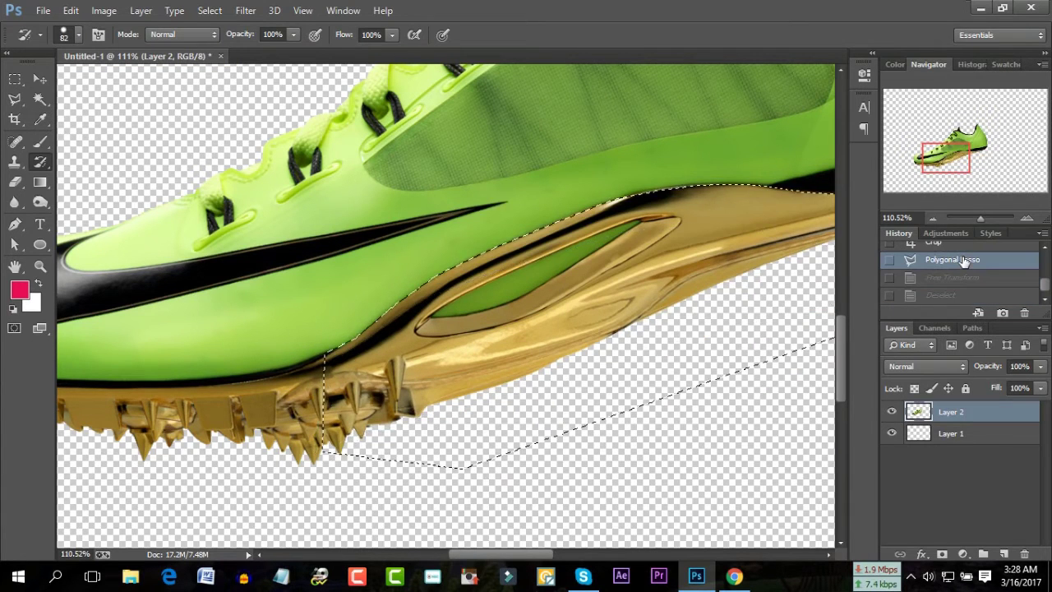
{"action": "left_click", "coordinate": [977, 215]}
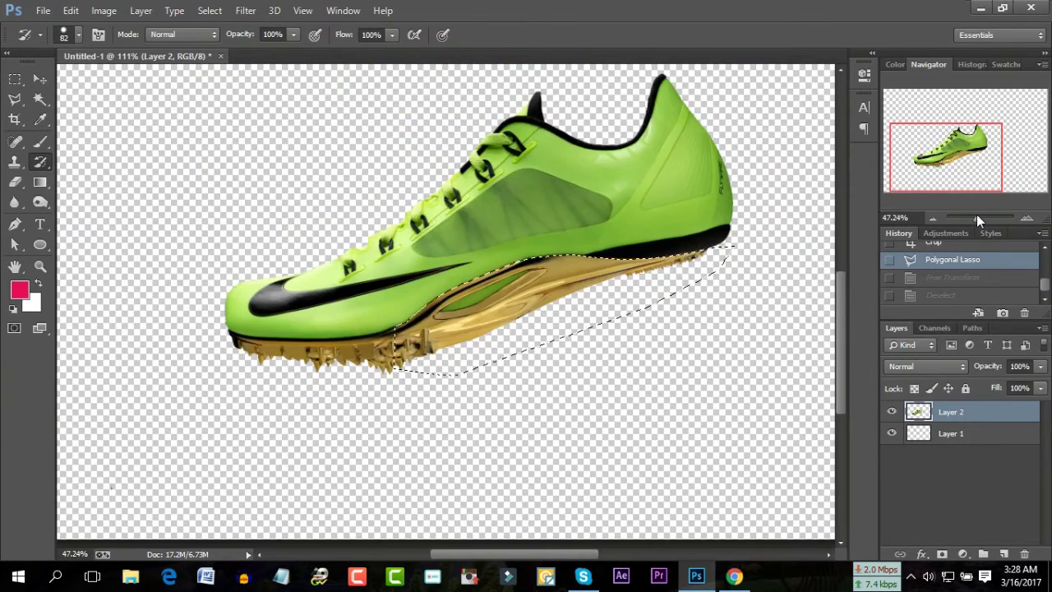
{"action": "left_click_drag", "start_coordinate": [976, 215], "coordinate": [978, 215]}
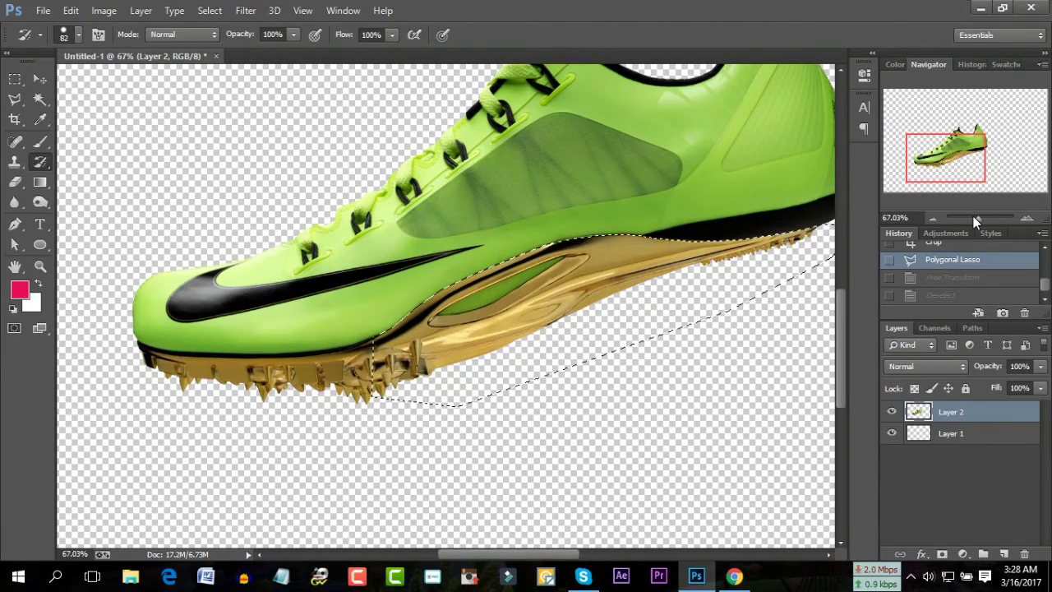
{"action": "key", "text": "ctrl+t"}
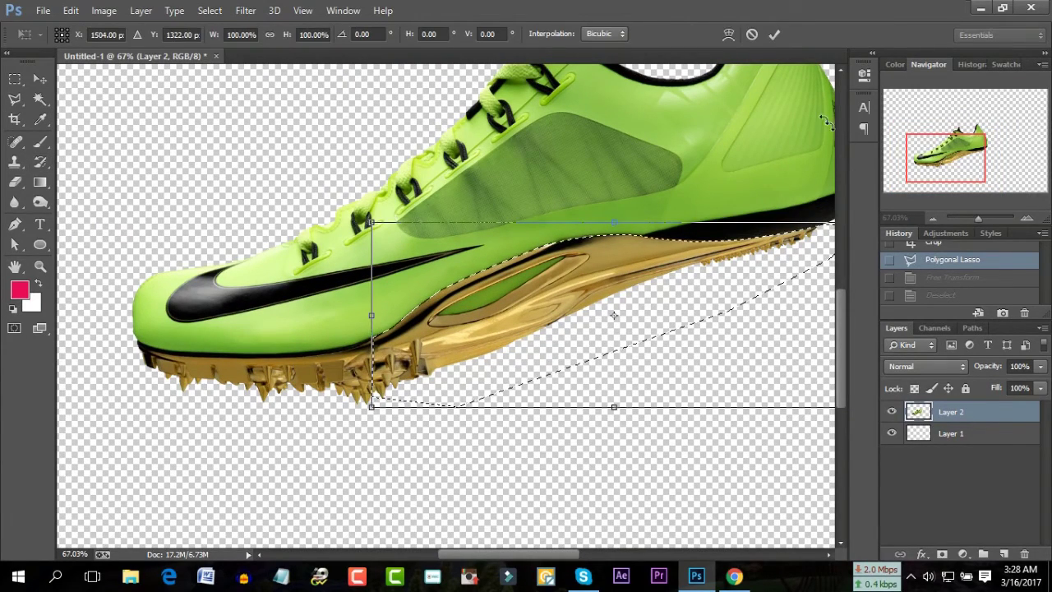
{"action": "left_click", "coordinate": [728, 34]}
{"action": "left_click_drag", "start_coordinate": [923, 148], "coordinate": [935, 145]}
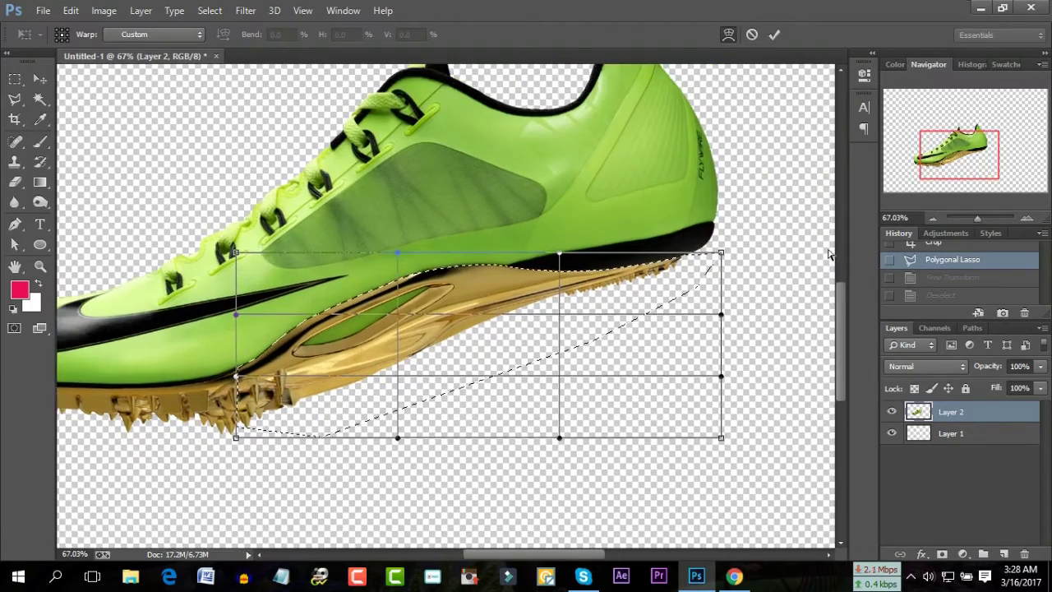
{"action": "mouse_move", "coordinate": [622, 359]}
{"action": "left_mouse_down"}
{"action": "mouse_move", "coordinate": [421, 328]}
{"action": "mouse_move", "coordinate": [401, 304]}
{"action": "left_mouse_up"}
{"action": "mouse_move", "coordinate": [720, 252]}
{"action": "left_mouse_down"}
{"action": "mouse_move", "coordinate": [718, 308]}
{"action": "mouse_move", "coordinate": [682, 311]}
{"action": "left_mouse_up"}
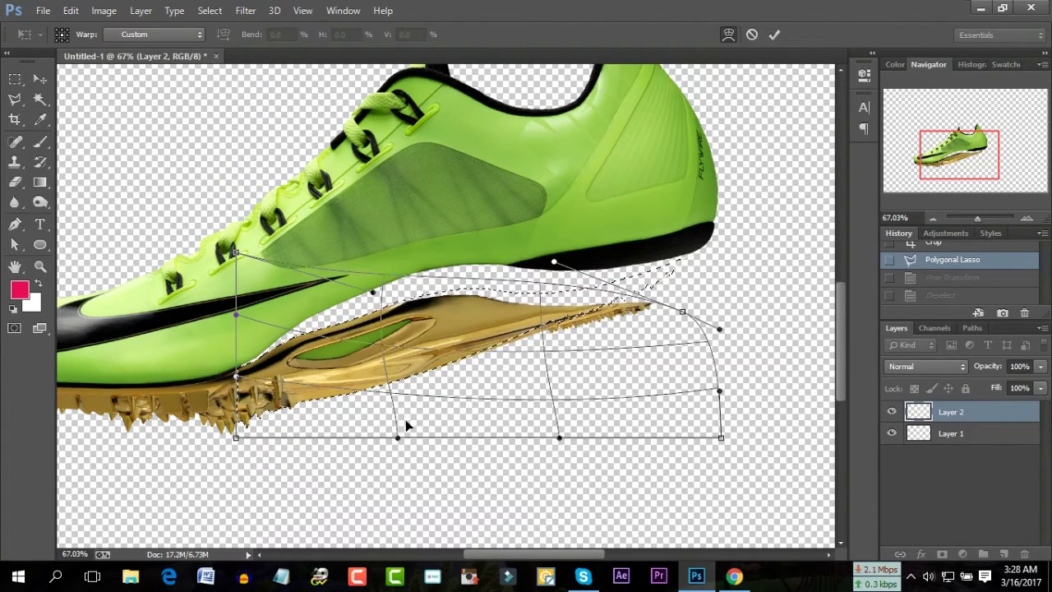
{"action": "mouse_move", "coordinate": [435, 379]}
{"action": "left_mouse_down"}
{"action": "mouse_move", "coordinate": [323, 366]}
{"action": "mouse_move", "coordinate": [320, 357]}
{"action": "mouse_move", "coordinate": [245, 400]}
{"action": "left_mouse_up"}
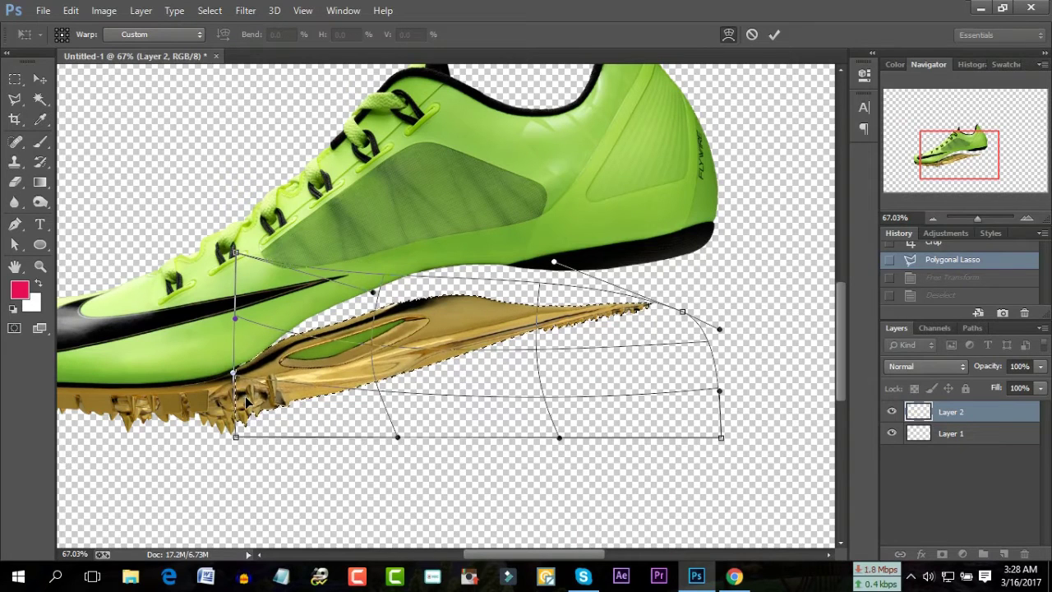
{"action": "left_click", "coordinate": [774, 35]}
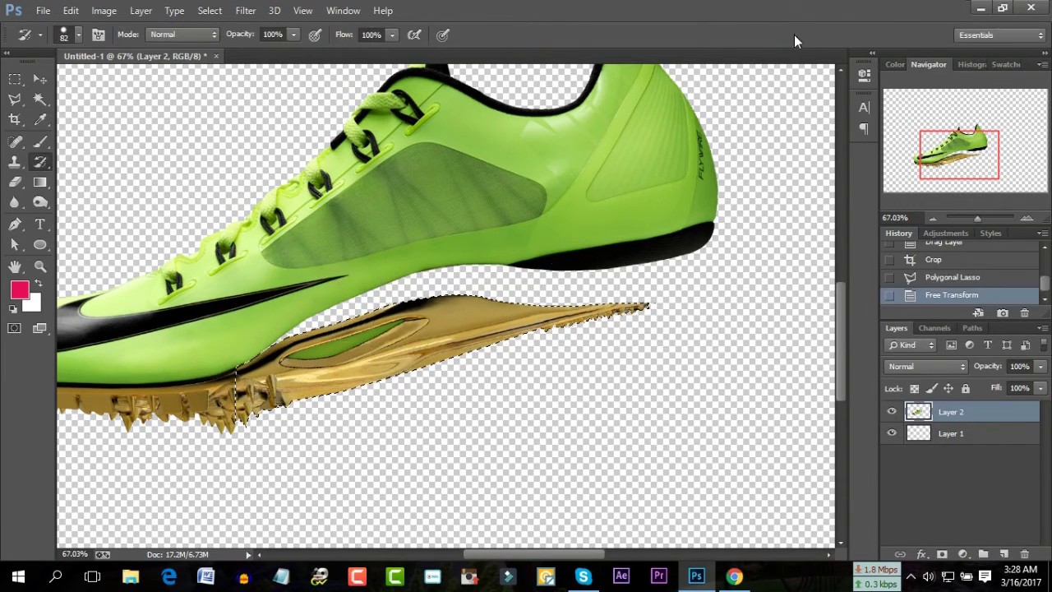
Deselect the sole, inspect its front tip up close, and bring up File > New.
{"action": "left_click_drag", "start_coordinate": [977, 217], "coordinate": [973, 218]}
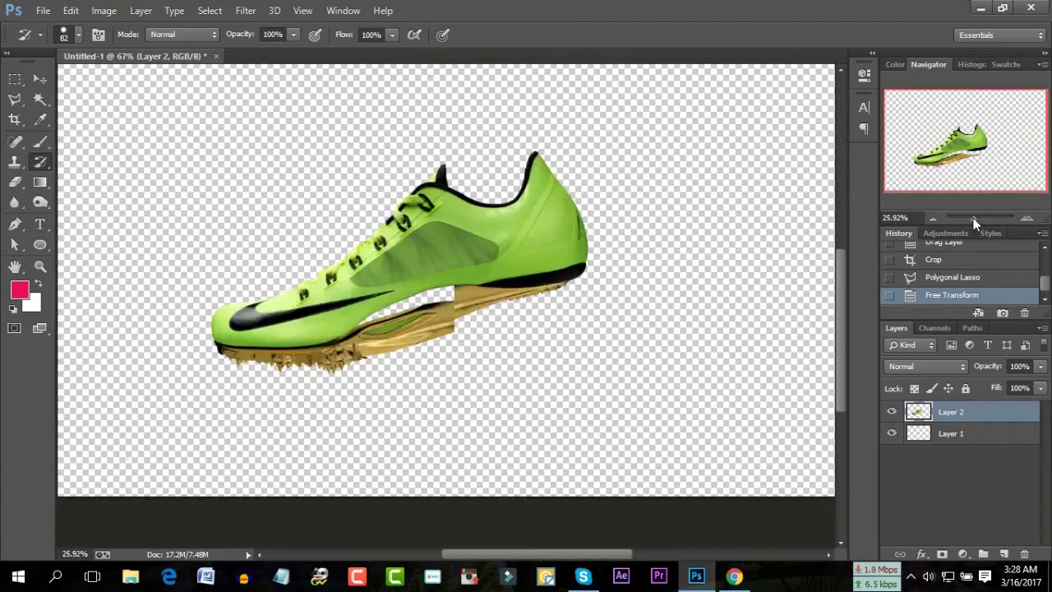
{"action": "left_click", "coordinate": [39, 98]}
{"action": "key", "text": "ctrl+d"}
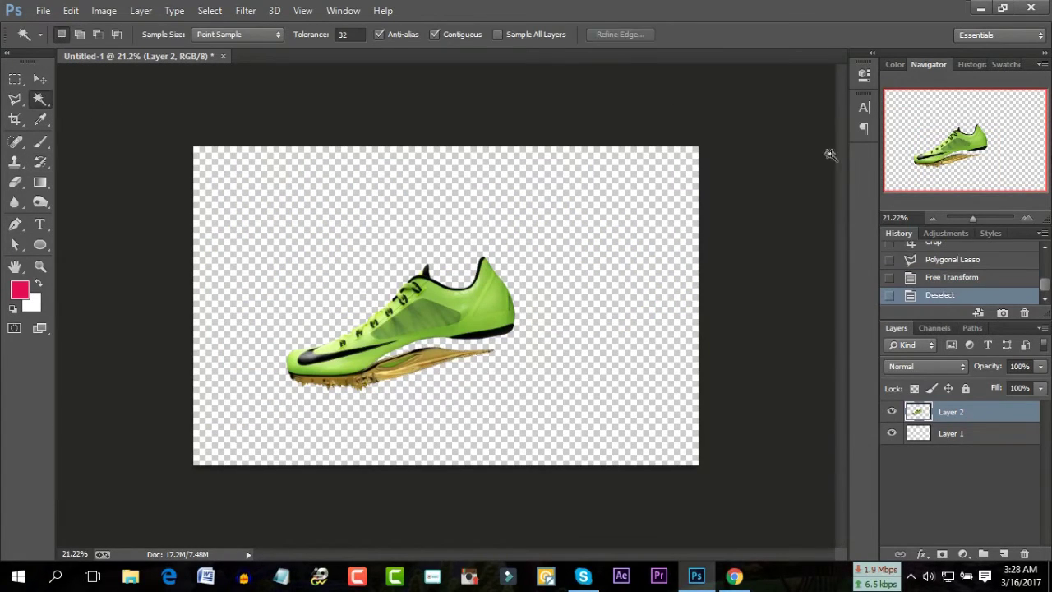
{"action": "left_click_drag", "start_coordinate": [973, 218], "coordinate": [980, 216]}
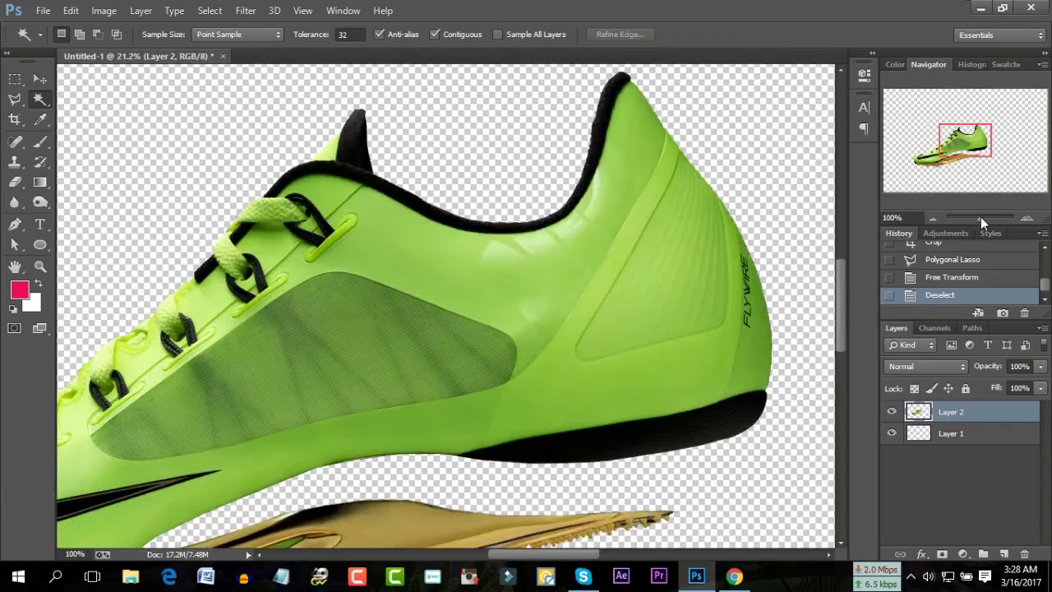
{"action": "left_click_drag", "start_coordinate": [967, 146], "coordinate": [967, 157]}
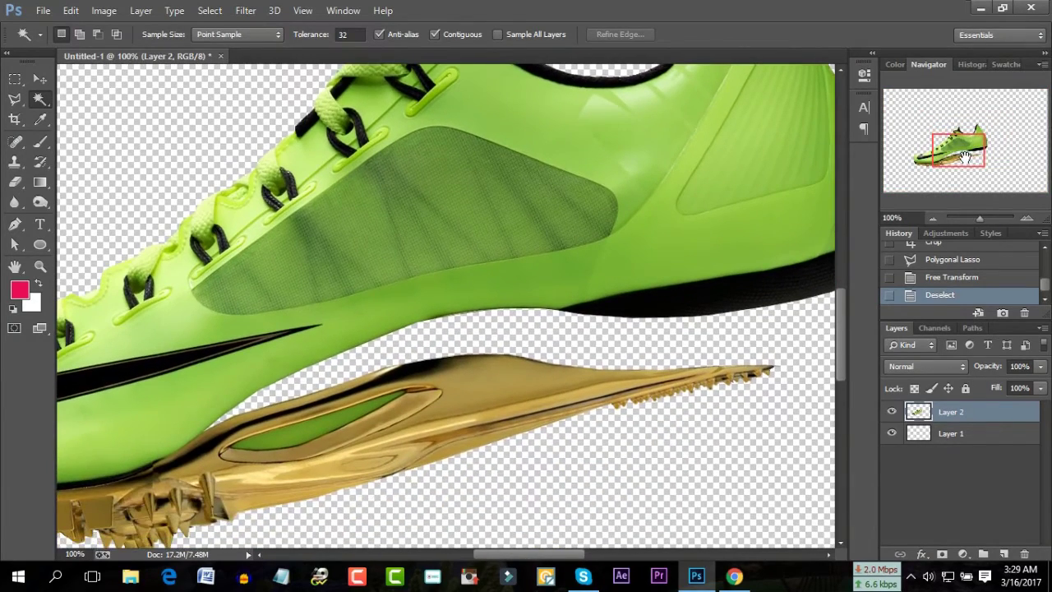
{"action": "left_click", "coordinate": [41, 9]}
{"action": "left_click", "coordinate": [54, 28]}
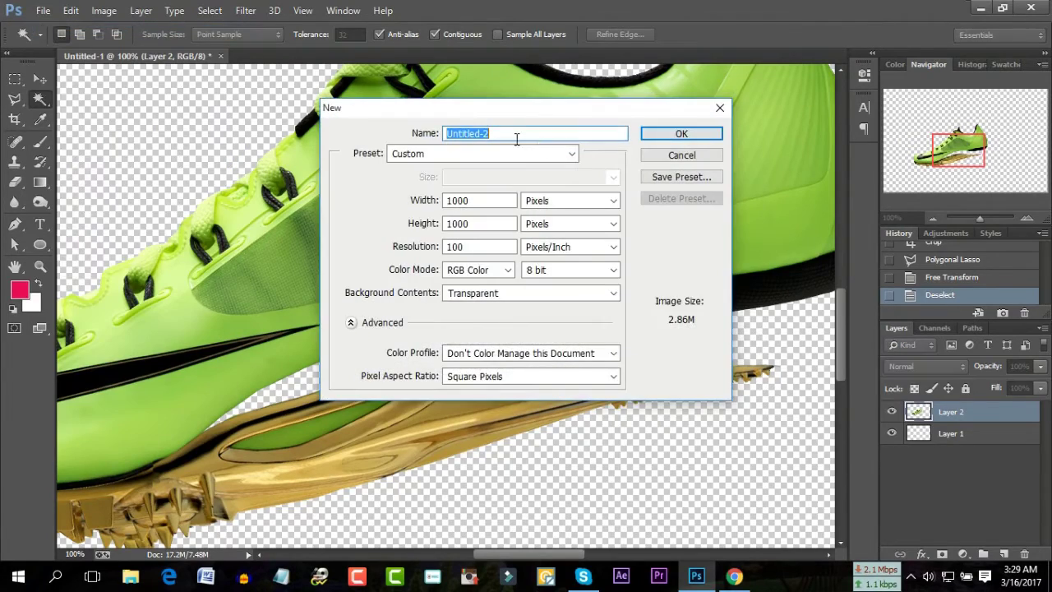
Cancel the new document and open a35c382532f2eef4b9fd95b8cc9c0682.png from the Desktop.
{"action": "left_click", "coordinate": [682, 155]}
{"action": "left_click", "coordinate": [43, 10]}
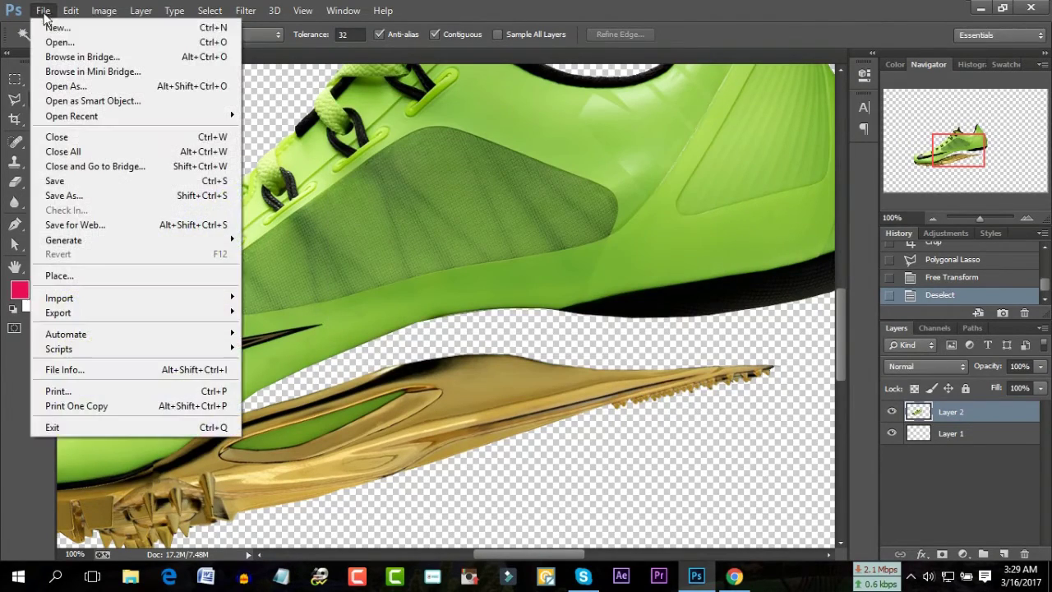
{"action": "left_click", "coordinate": [58, 42]}
{"action": "scroll", "coordinate": [863, 247], "scroll_direction": "down", "scroll_amount": 1}
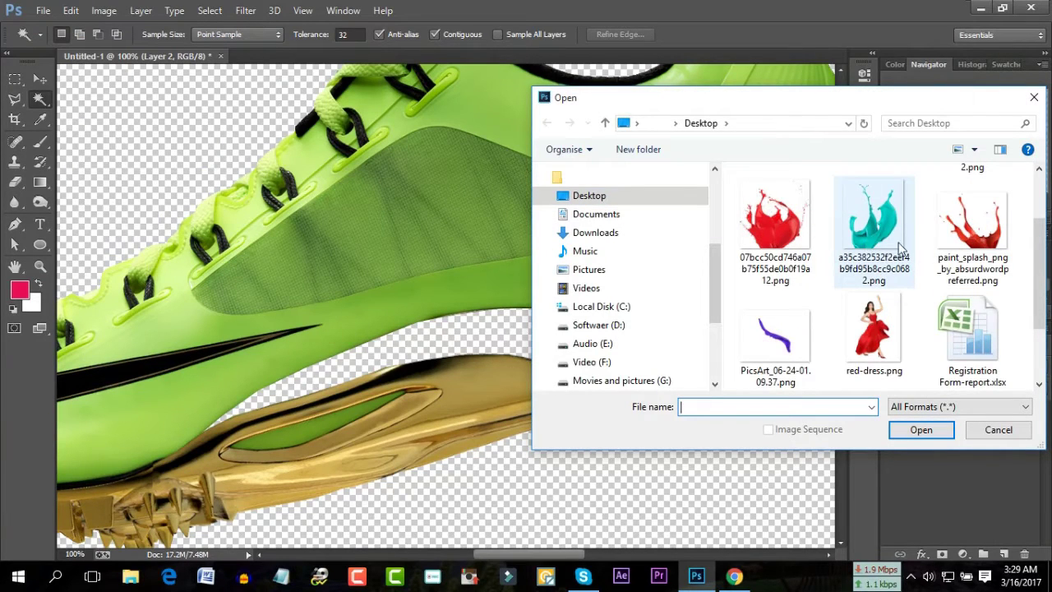
{"action": "scroll", "coordinate": [900, 247], "scroll_direction": "down", "scroll_amount": 1}
{"action": "scroll", "coordinate": [888, 245], "scroll_direction": "up", "scroll_amount": 1}
{"action": "scroll", "coordinate": [875, 244], "scroll_direction": "up", "scroll_amount": 1}
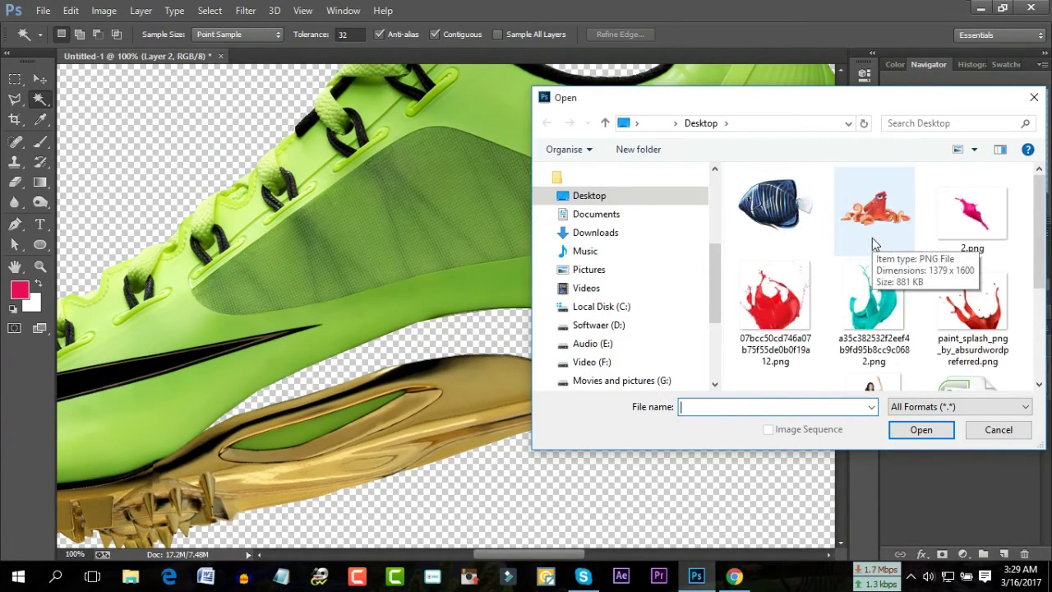
{"action": "left_click", "coordinate": [872, 304]}
{"action": "left_click", "coordinate": [921, 429]}
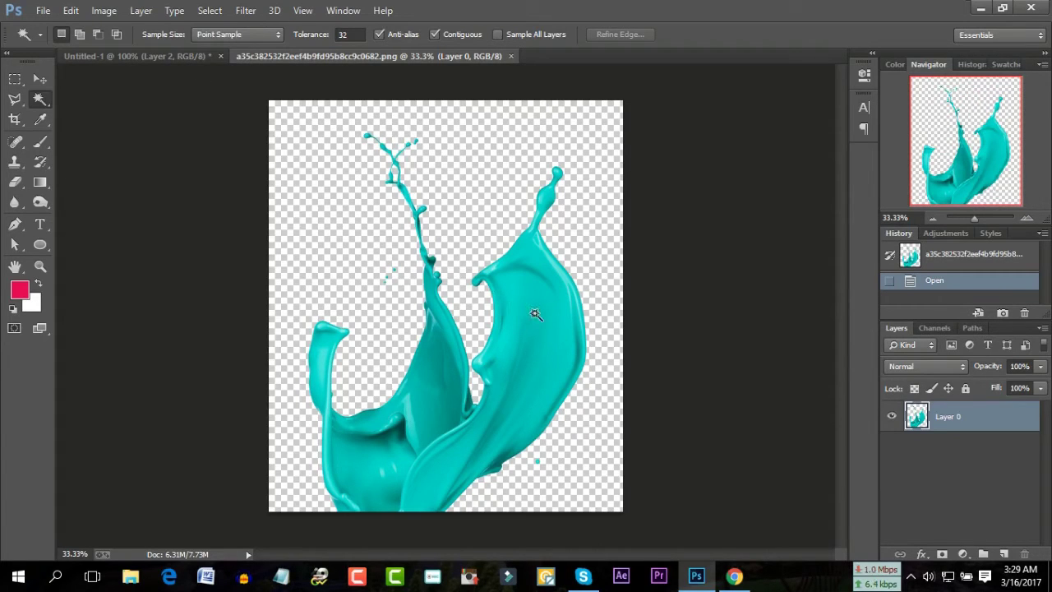
Add the teal splash as Layer 3, rotated about 46°, scaled ~80%, over the shoe's heel.
{"action": "mouse_move", "coordinate": [533, 315]}
{"action": "left_mouse_down"}
{"action": "mouse_move", "coordinate": [196, 58]}
{"action": "mouse_move", "coordinate": [469, 216]}
{"action": "left_mouse_up"}
{"action": "left_click_drag", "start_coordinate": [982, 220], "coordinate": [973, 218]}
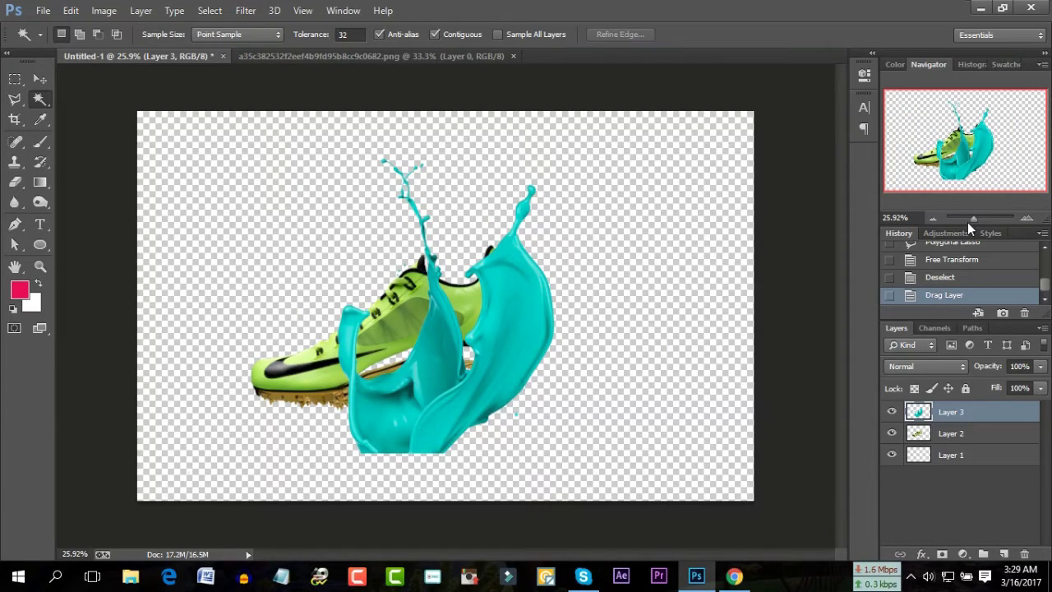
{"action": "key", "text": "ctrl+t"}
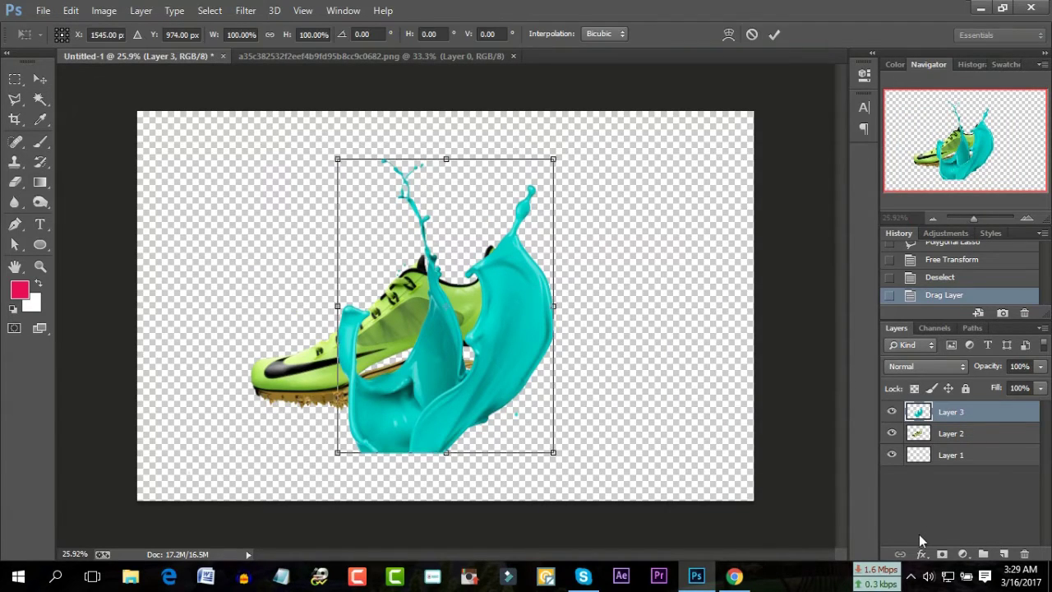
{"action": "mouse_move", "coordinate": [633, 240]}
{"action": "left_mouse_down"}
{"action": "mouse_move", "coordinate": [557, 166]}
{"action": "mouse_move", "coordinate": [608, 160]}
{"action": "mouse_move", "coordinate": [711, 369]}
{"action": "mouse_move", "coordinate": [663, 392]}
{"action": "left_mouse_up"}
{"action": "left_click_drag", "start_coordinate": [477, 123], "coordinate": [472, 191]}
{"action": "mouse_move", "coordinate": [429, 323]}
{"action": "left_mouse_down"}
{"action": "mouse_move", "coordinate": [515, 241]}
{"action": "mouse_move", "coordinate": [505, 264]}
{"action": "left_mouse_up"}
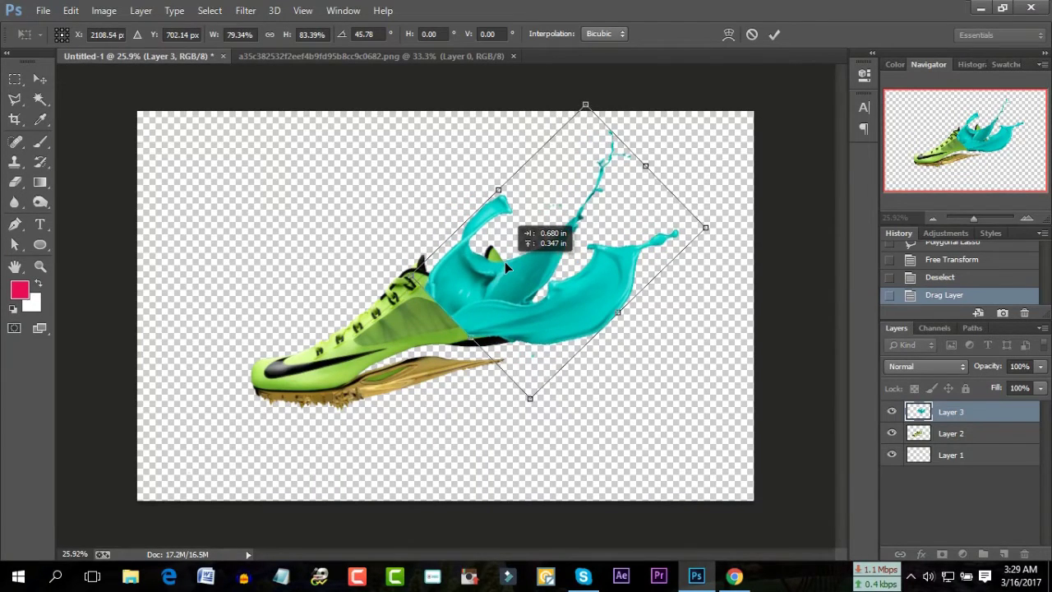
{"action": "left_click", "coordinate": [774, 36]}
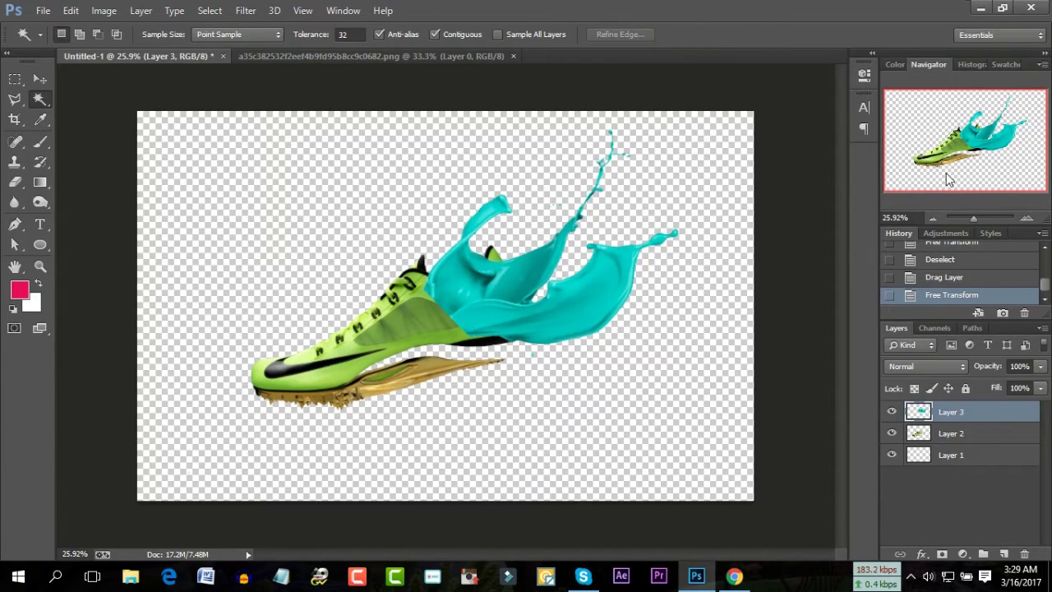
Zoom in to check the splash, then zoom out to view the whole composition.
{"action": "left_click_drag", "start_coordinate": [972, 219], "coordinate": [978, 218]}
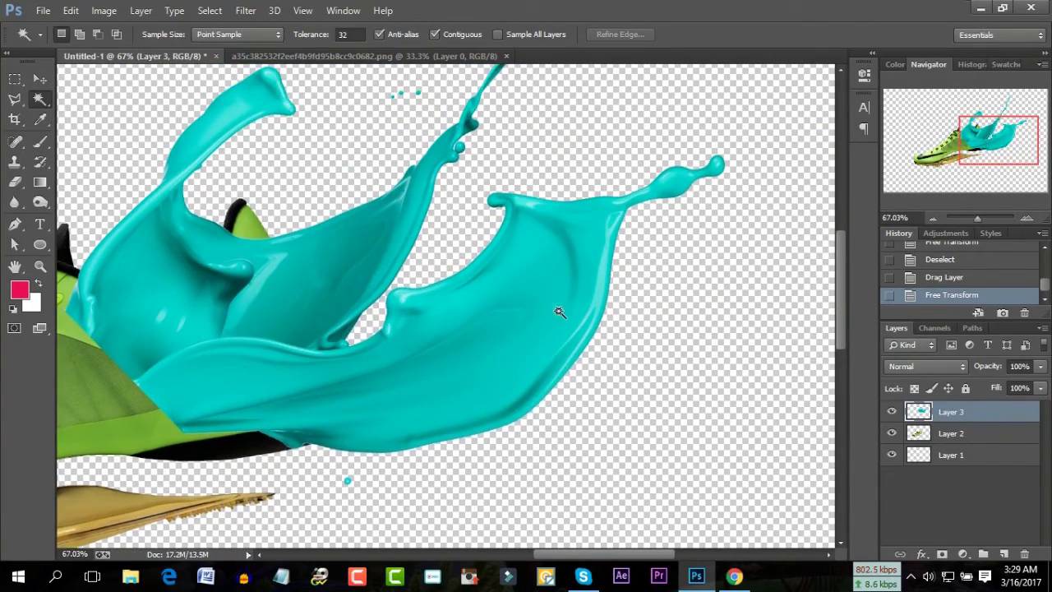
{"action": "left_click_drag", "start_coordinate": [960, 142], "coordinate": [992, 134]}
{"action": "left_click_drag", "start_coordinate": [978, 218], "coordinate": [975, 217]}
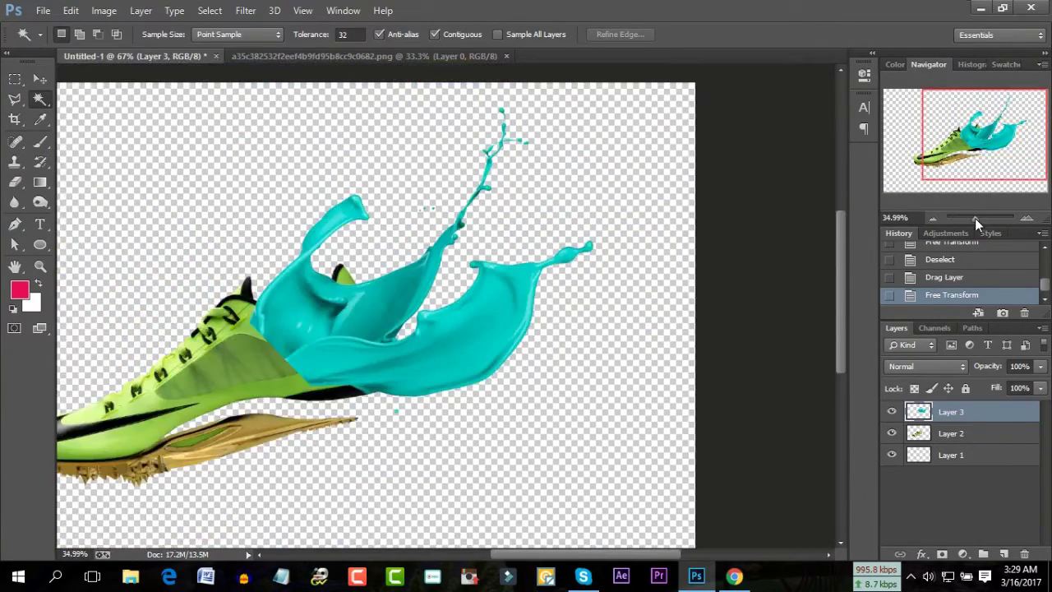
{"action": "left_click_drag", "start_coordinate": [999, 145], "coordinate": [996, 146]}
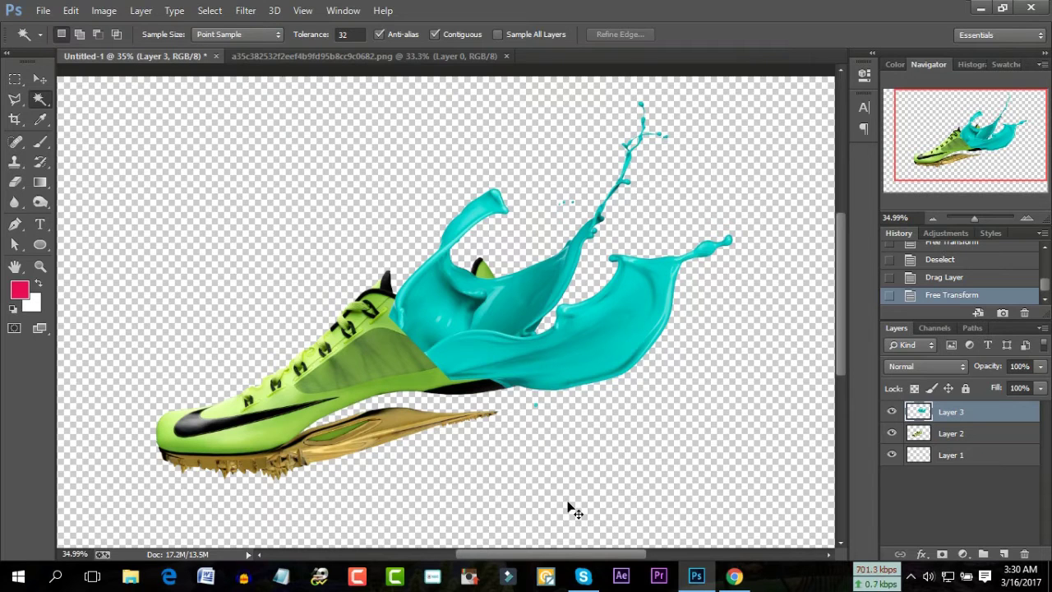
Recolour the Layer 3 splash lime green with Hue -93, Saturation -5, Lightness +15.
{"action": "key", "text": "ctrl+u"}
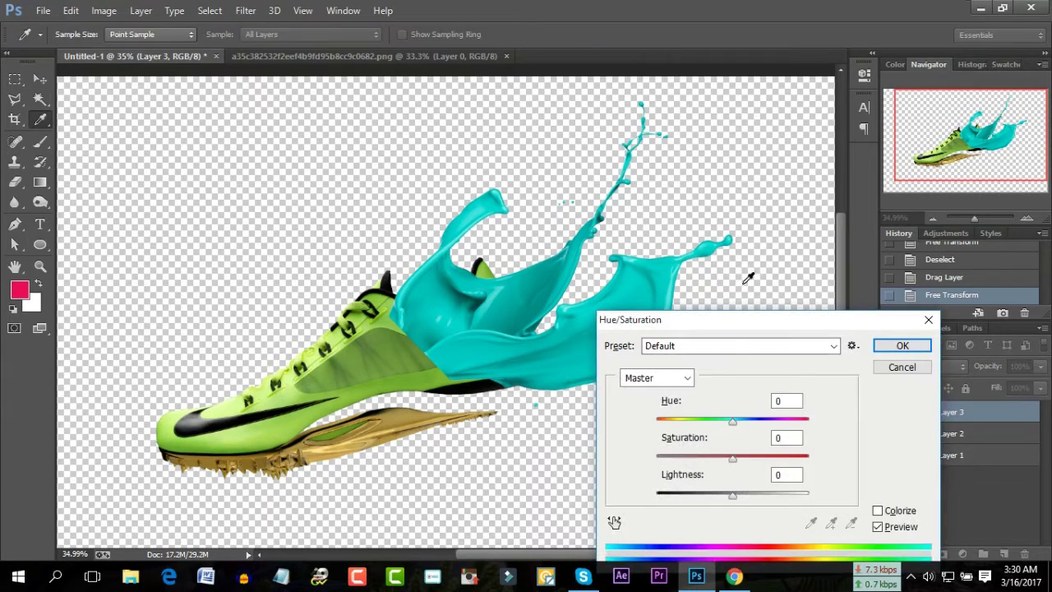
{"action": "left_click_drag", "start_coordinate": [725, 319], "coordinate": [857, 201]}
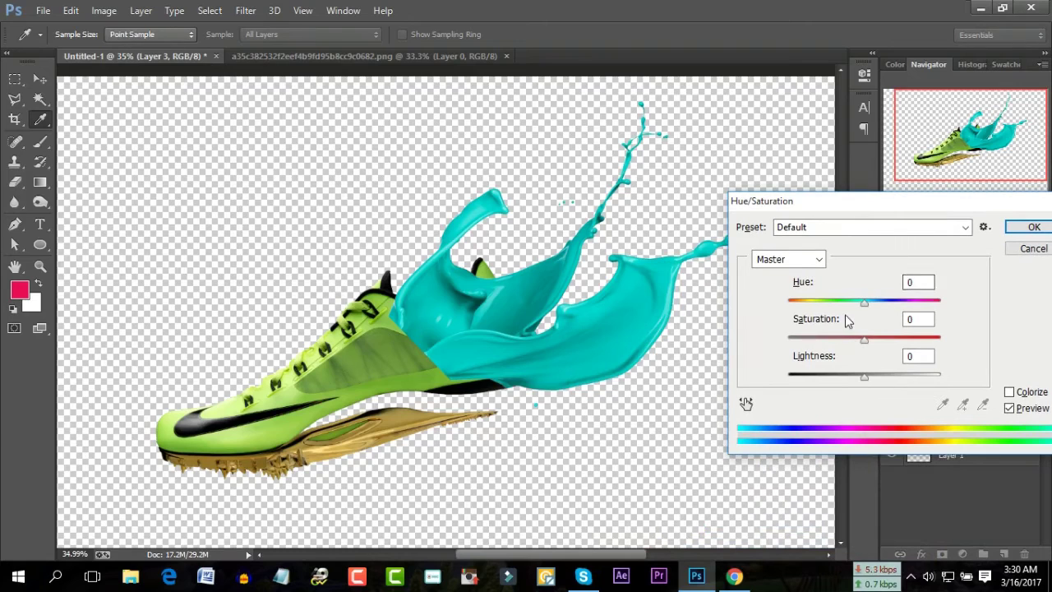
{"action": "mouse_move", "coordinate": [864, 303]}
{"action": "left_mouse_down"}
{"action": "mouse_move", "coordinate": [834, 311]}
{"action": "mouse_move", "coordinate": [844, 339]}
{"action": "mouse_move", "coordinate": [871, 346]}
{"action": "mouse_move", "coordinate": [871, 378]}
{"action": "left_mouse_up"}
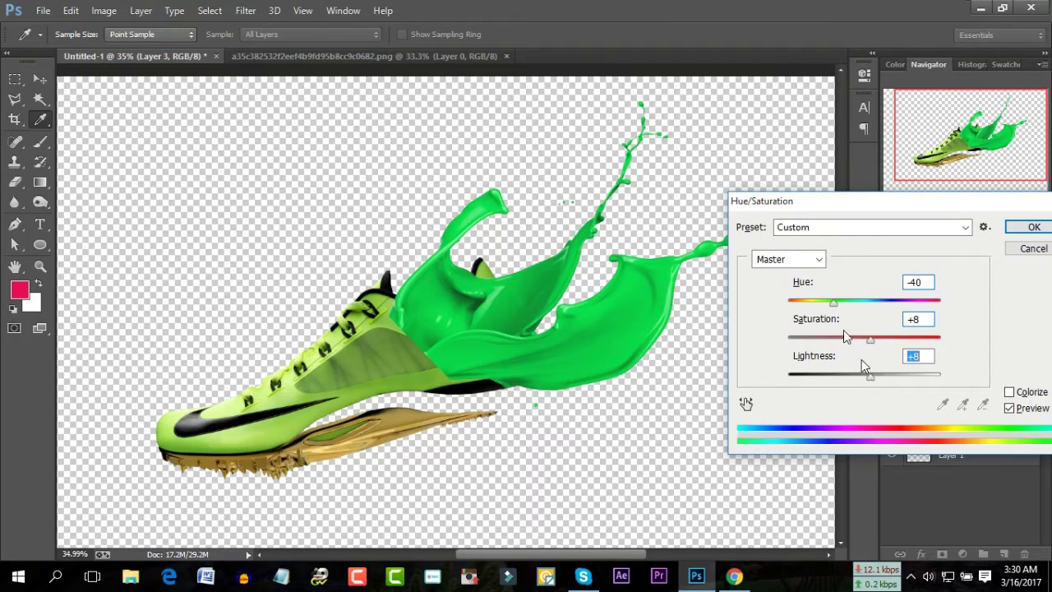
{"action": "left_click_drag", "start_coordinate": [831, 301], "coordinate": [815, 302]}
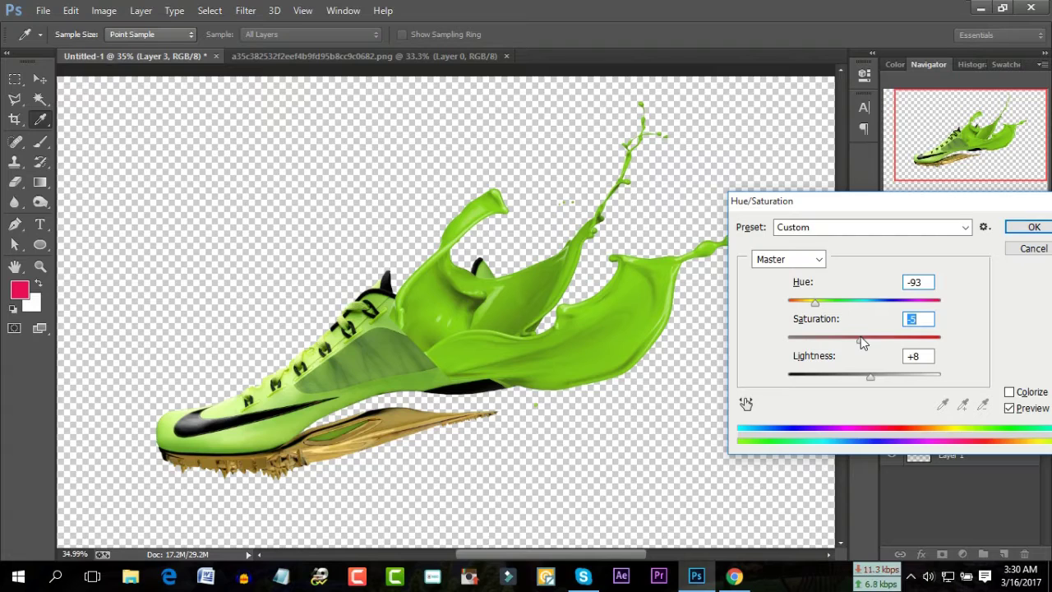
{"action": "left_click_drag", "start_coordinate": [878, 382], "coordinate": [877, 382]}
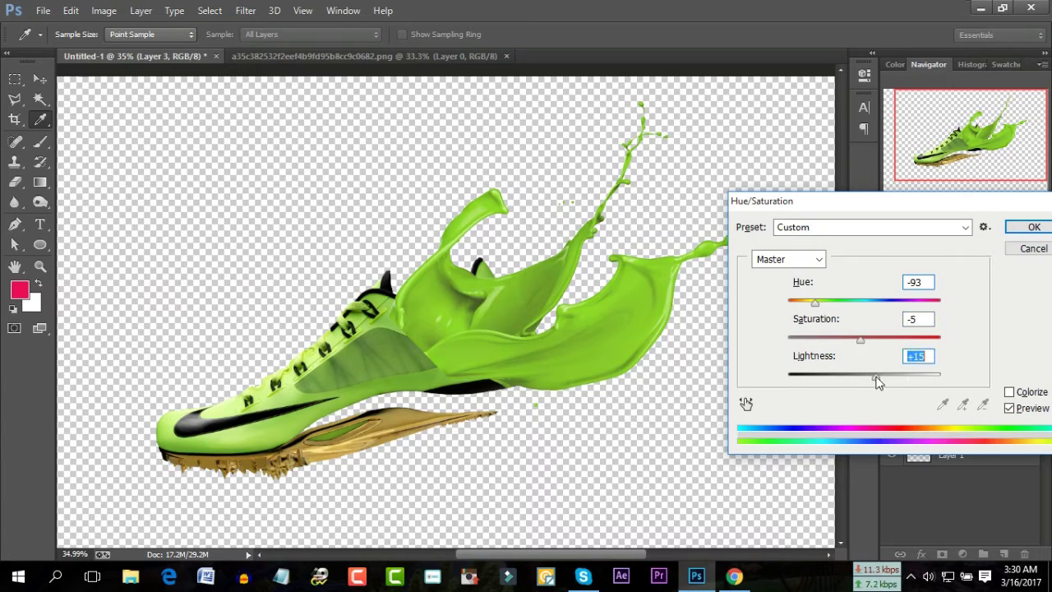
{"action": "left_click", "coordinate": [1019, 228]}
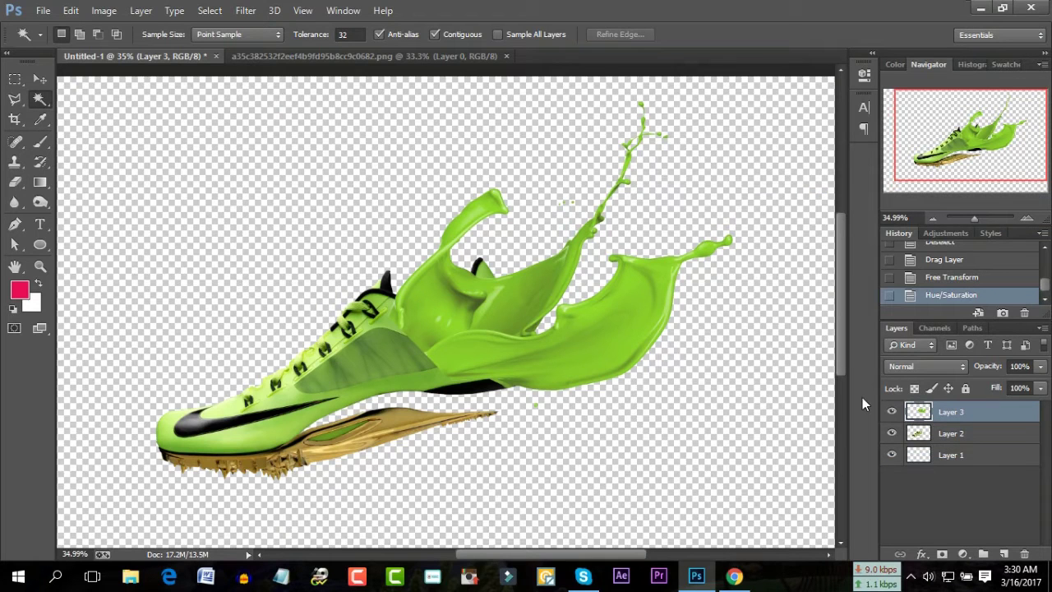
Erase the Layer 3 splash over the shoe's upper, mesh panel and side with a soft 167 px eraser.
{"action": "left_click_drag", "start_coordinate": [970, 216], "coordinate": [978, 219]}
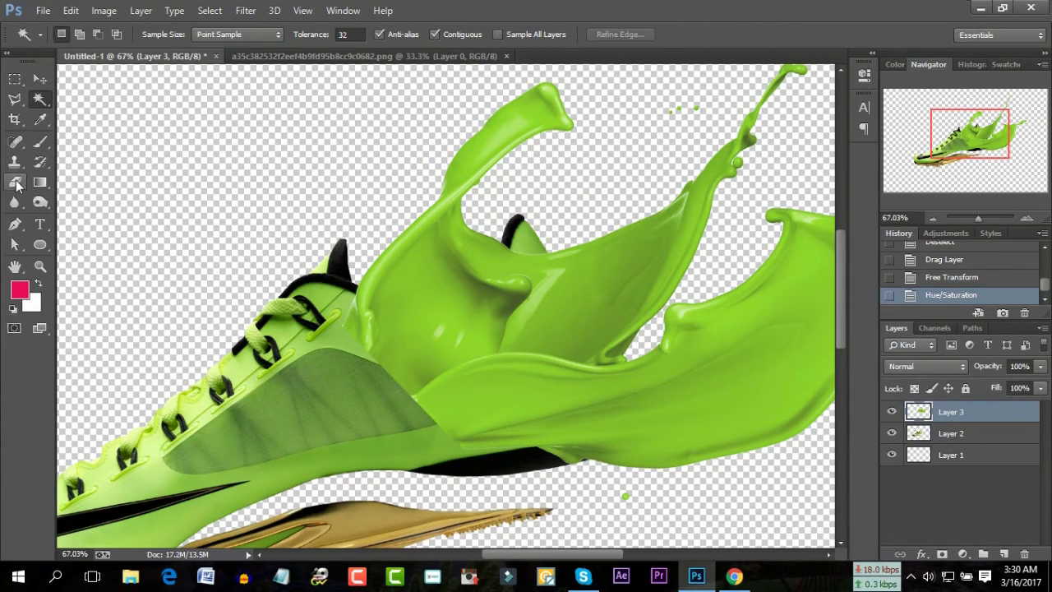
{"action": "left_click", "coordinate": [14, 181]}
{"action": "left_click", "coordinate": [388, 352]}
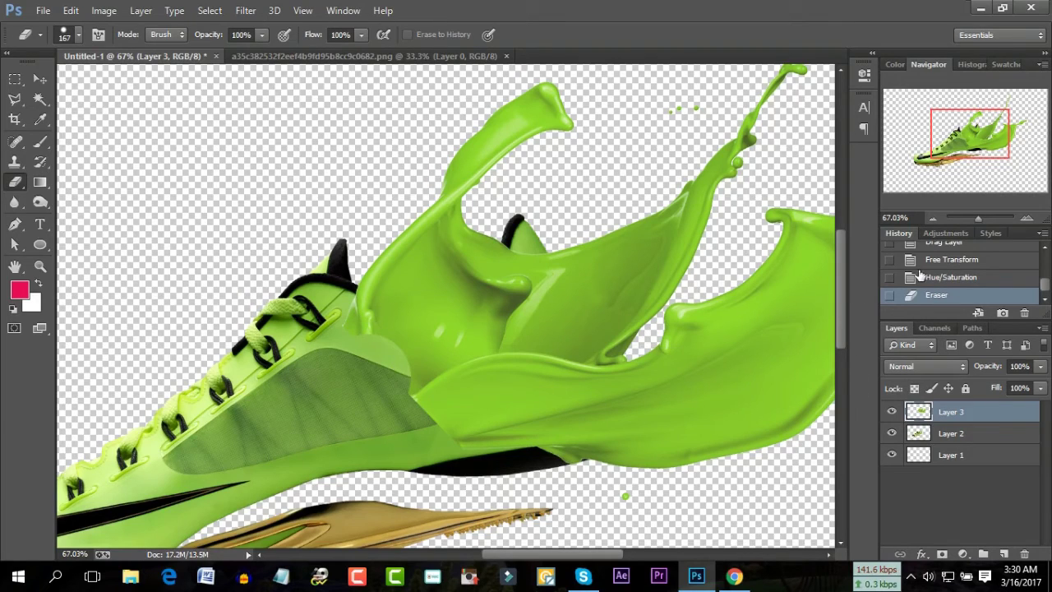
{"action": "key", "text": "ctrl+z"}
{"action": "left_click", "coordinate": [72, 36]}
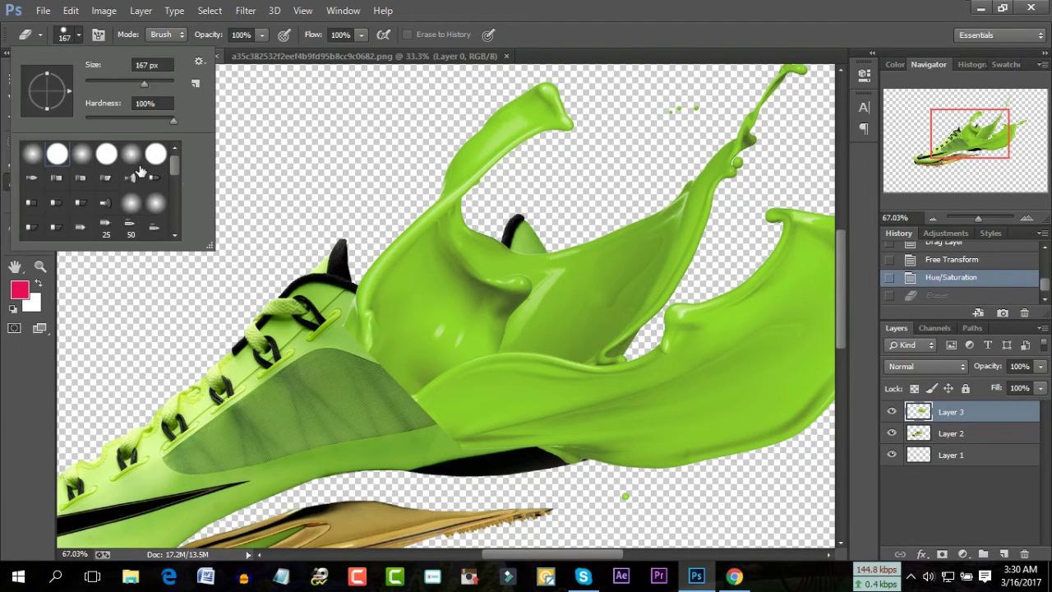
{"action": "left_click", "coordinate": [347, 345]}
{"action": "left_click_drag", "start_coordinate": [336, 336], "coordinate": [399, 386]}
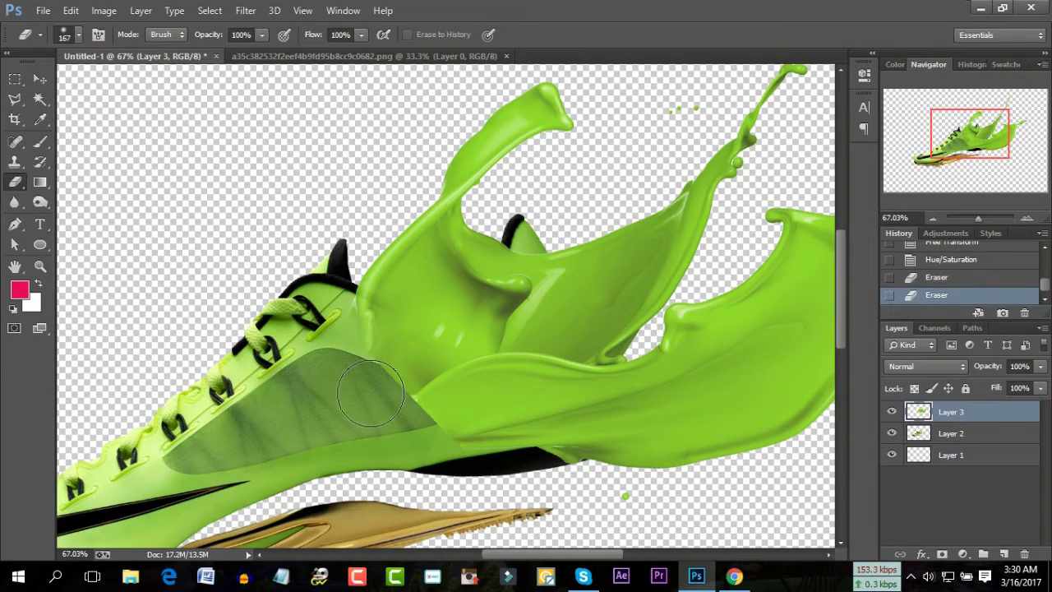
{"action": "left_click_drag", "start_coordinate": [374, 421], "coordinate": [490, 450]}
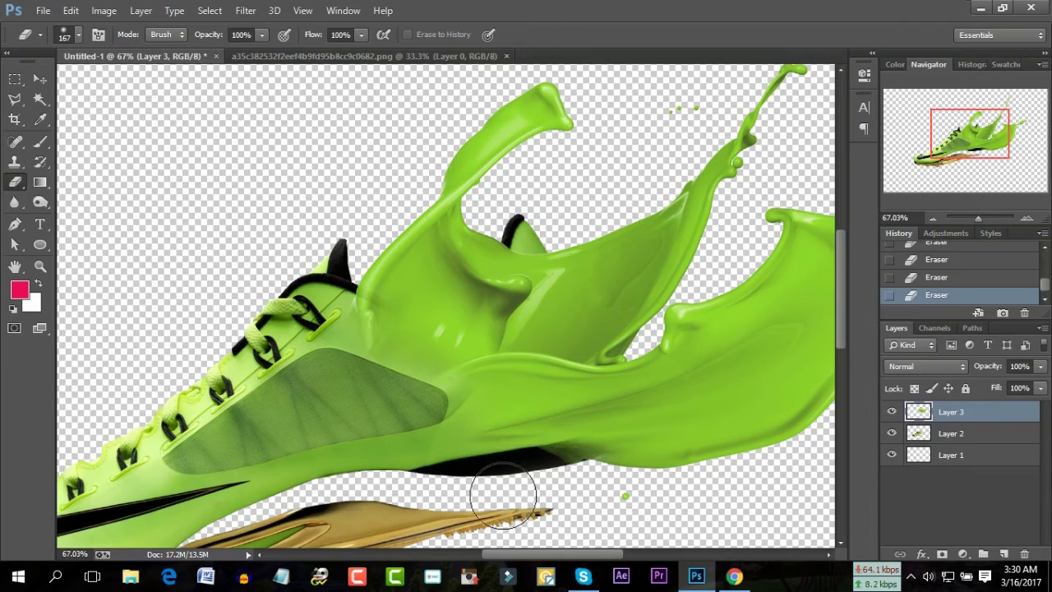
{"action": "scroll", "coordinate": [546, 489], "scroll_direction": "down", "scroll_amount": 2}
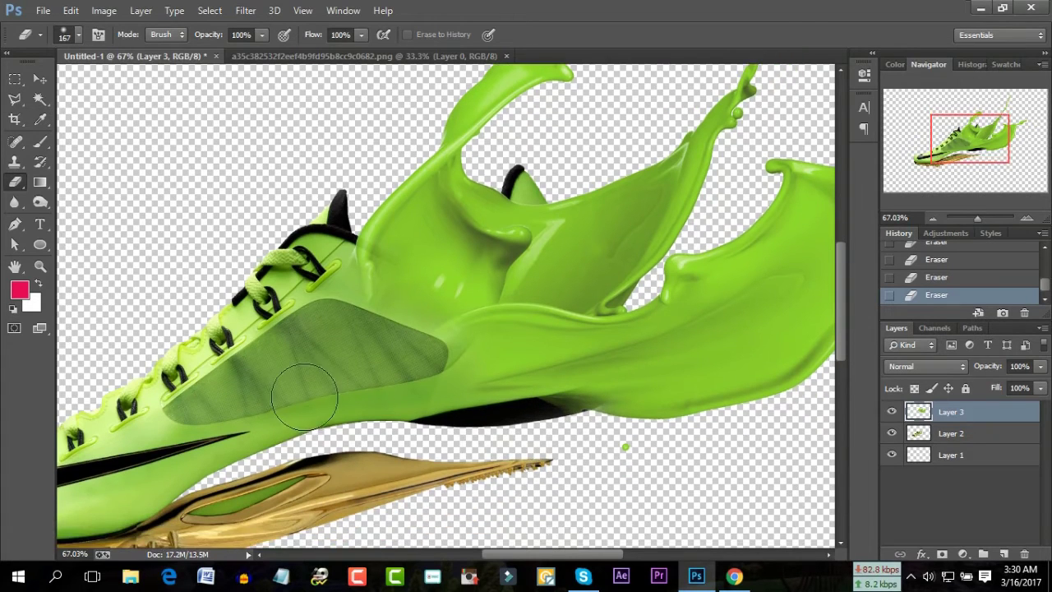
Erase the black tongue piece and stray areas on Layer 2 beneath the splash.
{"action": "left_click", "coordinate": [937, 436]}
{"action": "left_click_drag", "start_coordinate": [529, 175], "coordinate": [485, 211]}
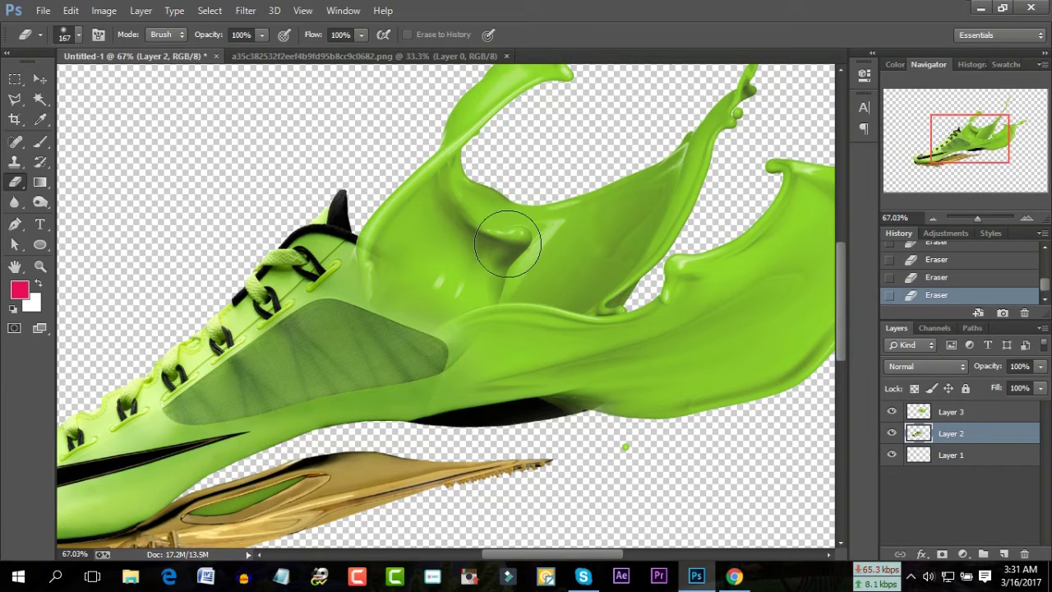
{"action": "mouse_move", "coordinate": [542, 300]}
{"action": "left_mouse_down"}
{"action": "mouse_move", "coordinate": [601, 340]}
{"action": "mouse_move", "coordinate": [521, 301]}
{"action": "mouse_move", "coordinate": [415, 276]}
{"action": "mouse_move", "coordinate": [430, 236]}
{"action": "left_mouse_up"}
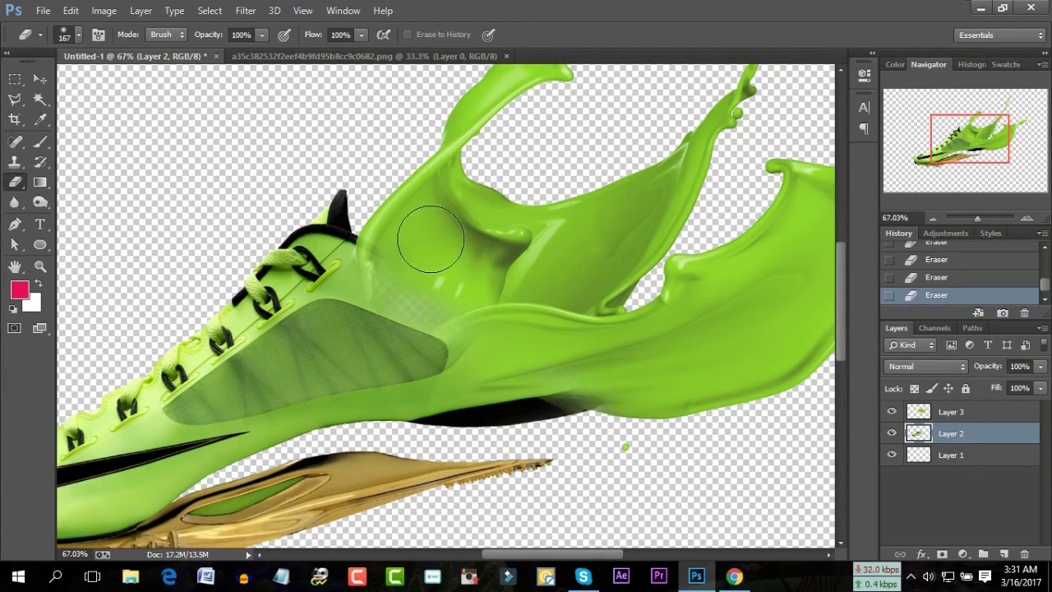
{"action": "left_click", "coordinate": [968, 278]}
{"action": "mouse_move", "coordinate": [500, 180]}
{"action": "left_mouse_down"}
{"action": "mouse_move", "coordinate": [544, 222]}
{"action": "mouse_move", "coordinate": [609, 197]}
{"action": "left_mouse_up"}
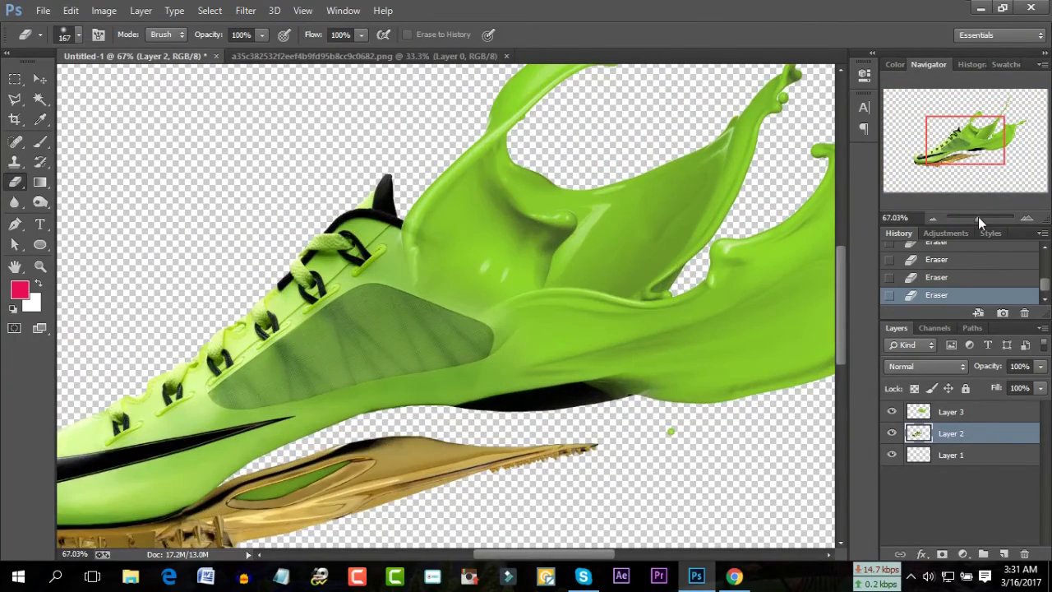
{"action": "left_click_drag", "start_coordinate": [977, 216], "coordinate": [974, 223]}
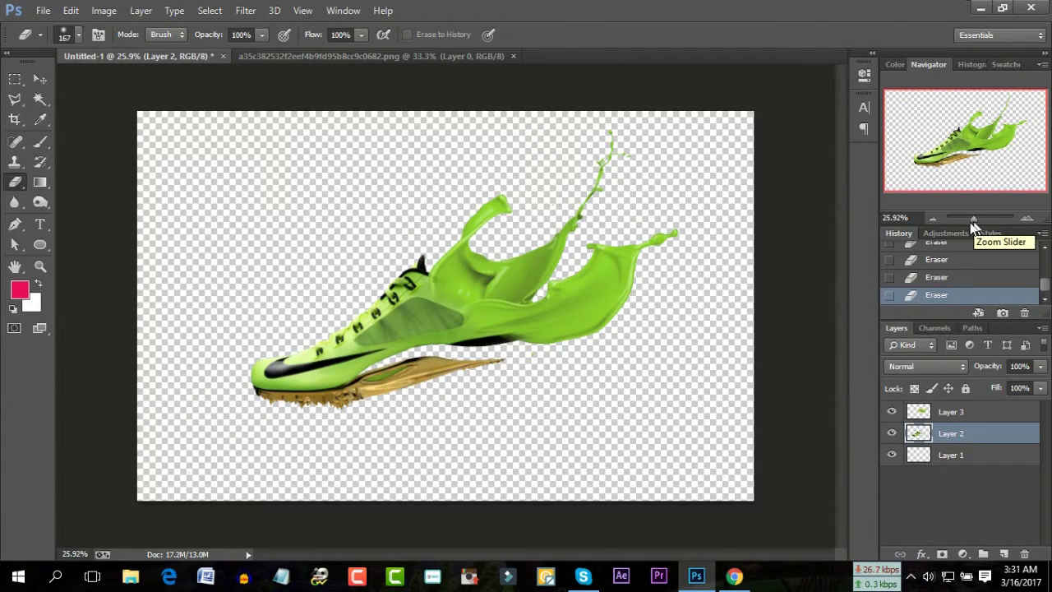
{"action": "left_click", "coordinate": [917, 414]}
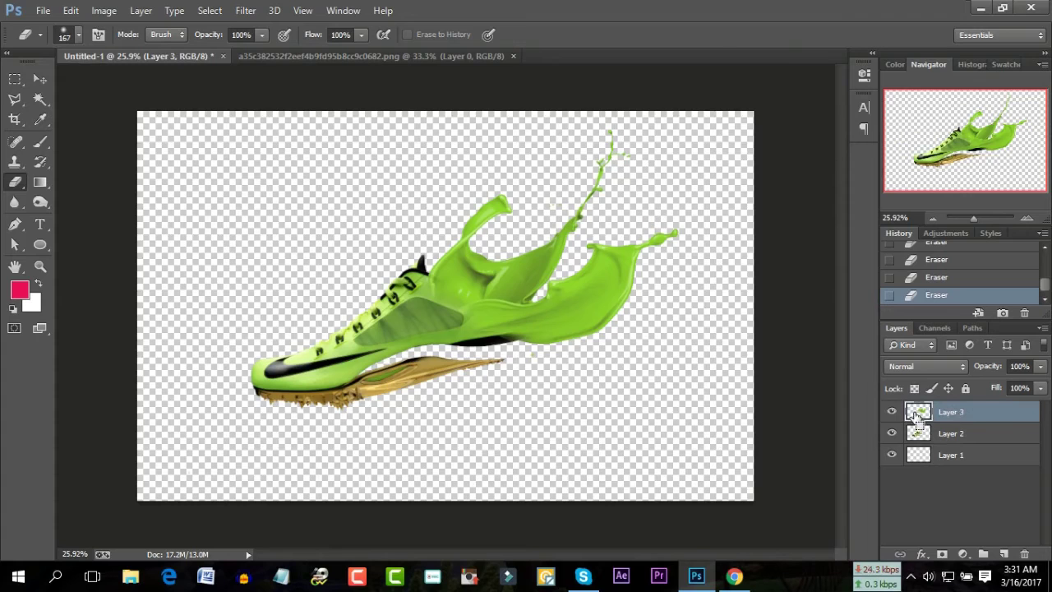
Nudge the Layer 3 splash slightly left with Free Transform.
{"action": "key", "text": "ctrl+t"}
{"action": "left_click_drag", "start_coordinate": [535, 294], "coordinate": [520, 297]}
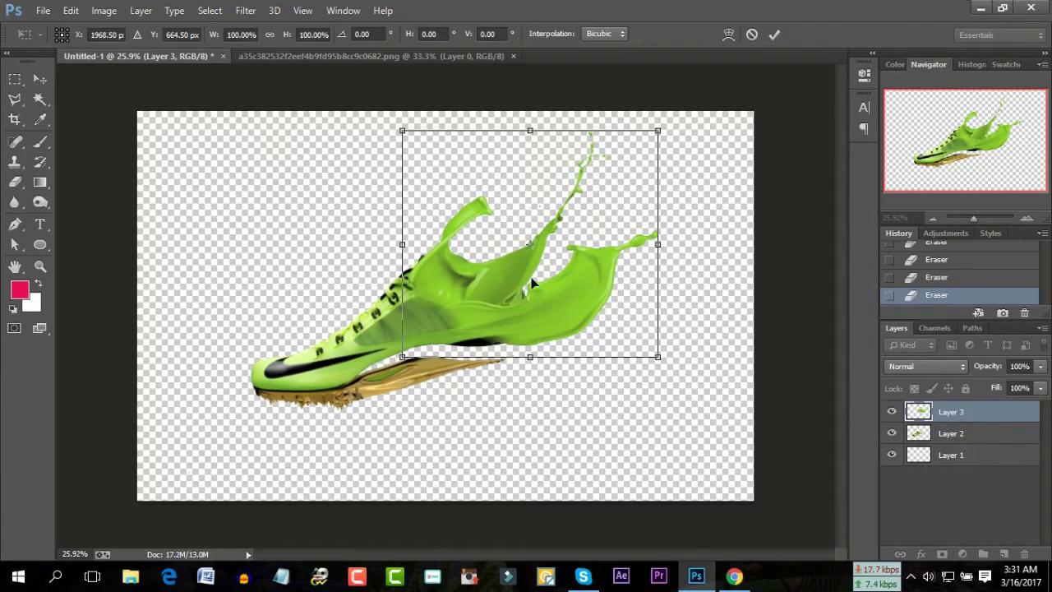
{"action": "left_click", "coordinate": [774, 34]}
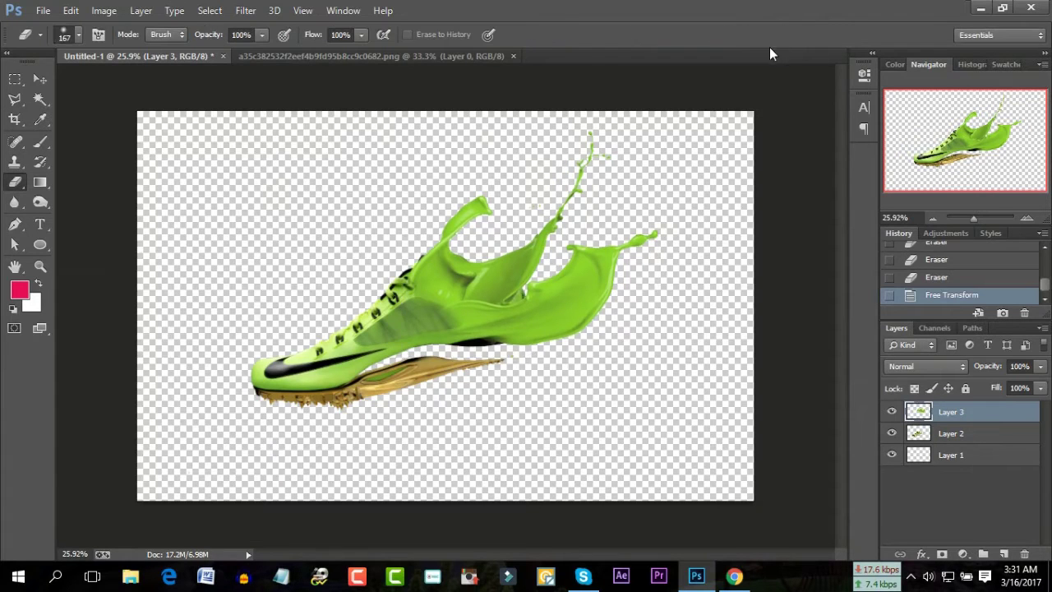
{"action": "left_click_drag", "start_coordinate": [975, 215], "coordinate": [978, 220]}
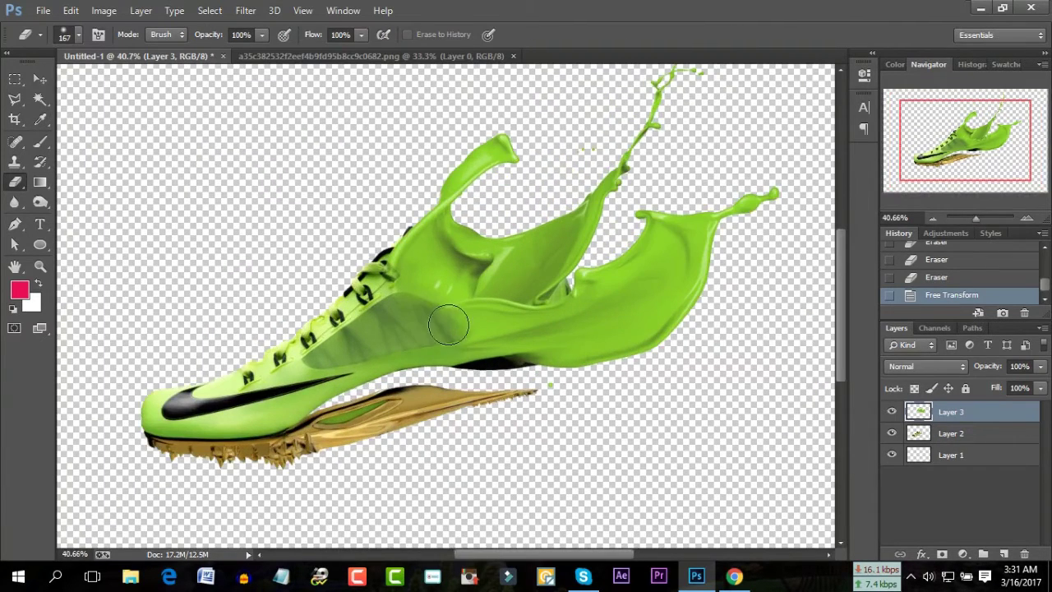
Erase the splash over the laces, redoing the strokes after stepping back in History.
{"action": "mouse_move", "coordinate": [361, 276]}
{"action": "left_mouse_down"}
{"action": "mouse_move", "coordinate": [390, 255]}
{"action": "mouse_move", "coordinate": [378, 307]}
{"action": "mouse_move", "coordinate": [375, 238]}
{"action": "left_mouse_up"}
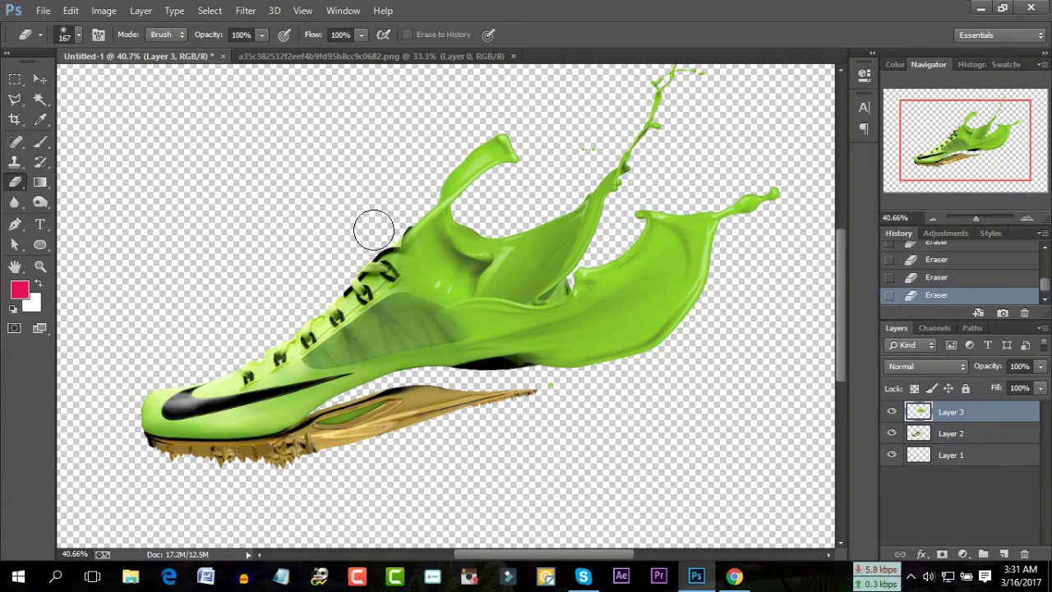
{"action": "left_click", "coordinate": [945, 260]}
{"action": "left_click", "coordinate": [947, 261]}
{"action": "left_click", "coordinate": [946, 265]}
{"action": "scroll", "coordinate": [944, 267], "scroll_direction": "up", "scroll_amount": 1}
{"action": "left_click", "coordinate": [939, 272]}
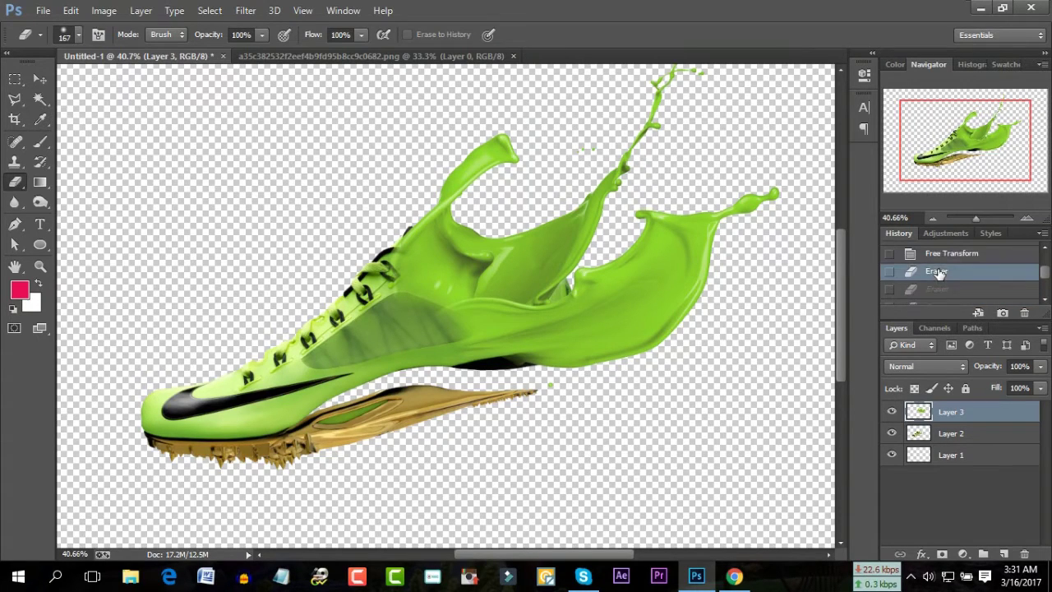
{"action": "left_click", "coordinate": [937, 277]}
{"action": "left_click_drag", "start_coordinate": [395, 259], "coordinate": [417, 324]}
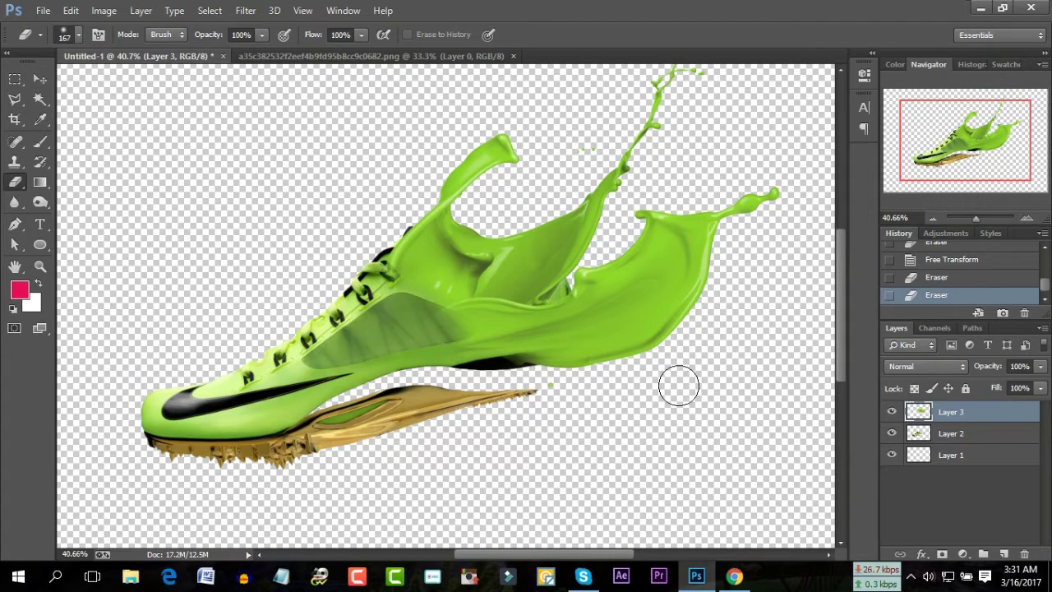
Erase the dark tongue edge and highlight on Layer 2 beside the splash near the laces.
{"action": "key", "text": "alt+bracketleft"}
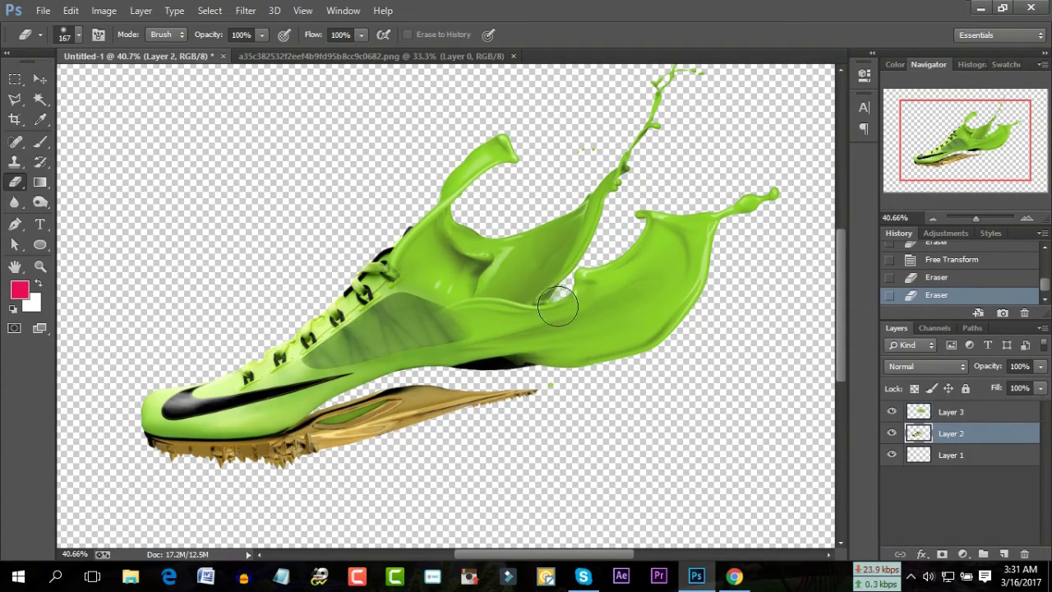
{"action": "left_click_drag", "start_coordinate": [531, 287], "coordinate": [575, 294]}
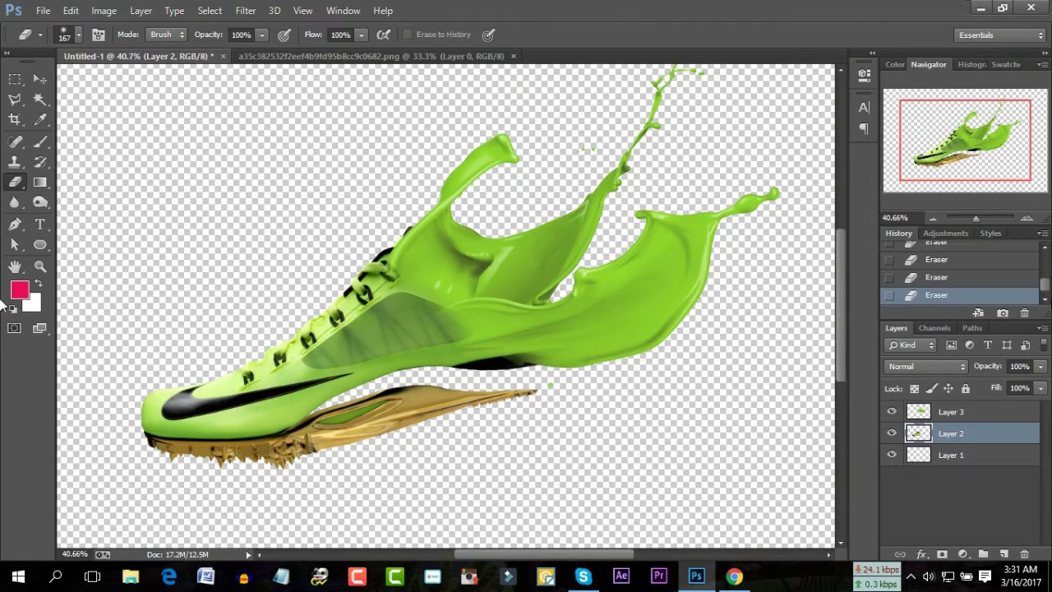
{"action": "left_click_drag", "start_coordinate": [980, 221], "coordinate": [978, 217]}
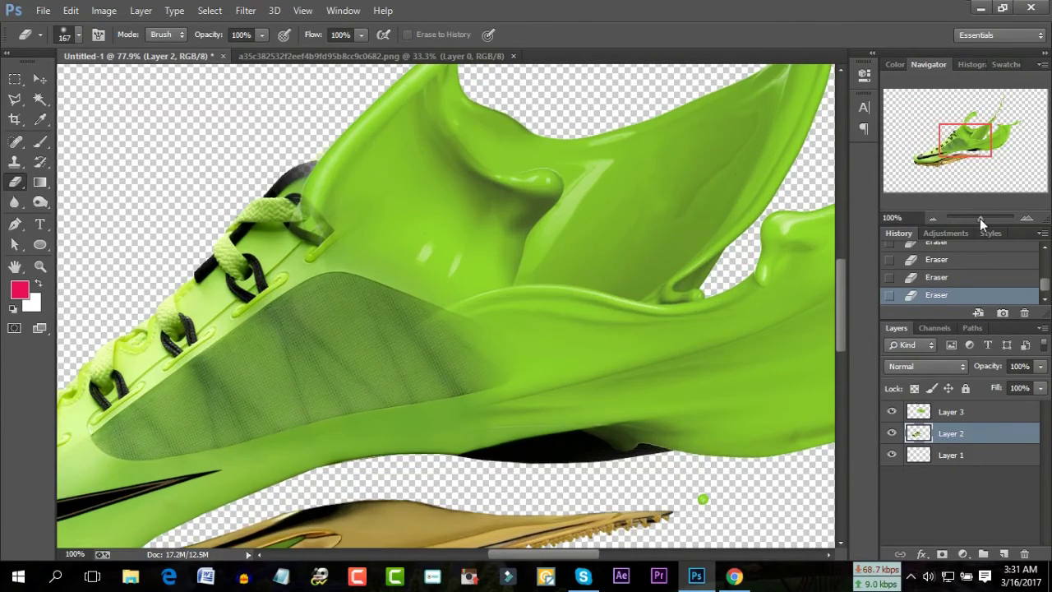
{"action": "left_click_drag", "start_coordinate": [980, 217], "coordinate": [978, 219]}
{"action": "left_click_drag", "start_coordinate": [977, 219], "coordinate": [972, 220]}
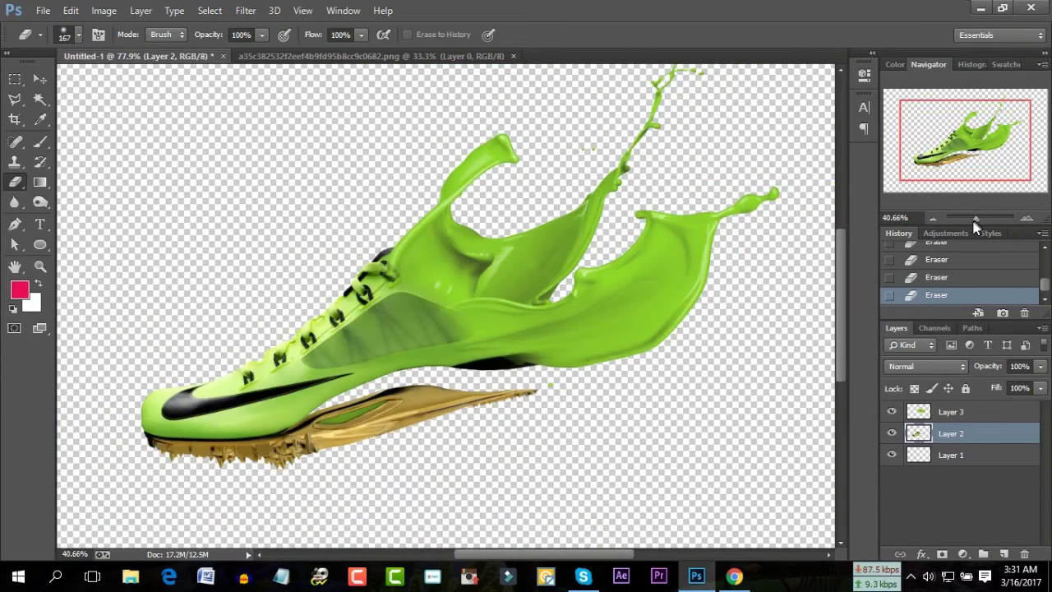
Close the cyan splash document and open SPLAT (11).png from the Desktop.
{"action": "left_click", "coordinate": [299, 55]}
{"action": "left_click", "coordinate": [516, 57]}
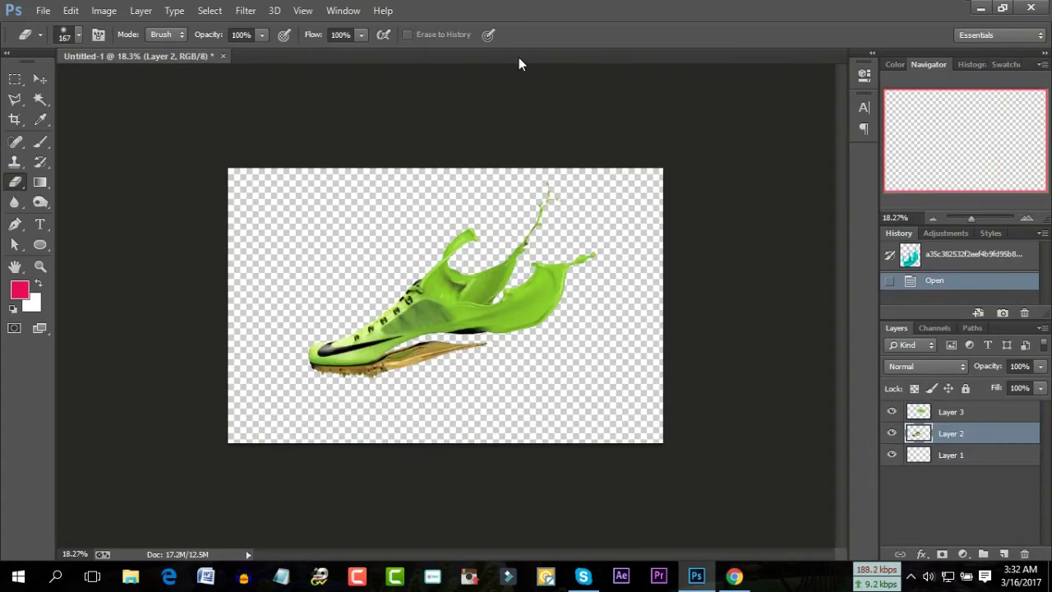
{"action": "left_click", "coordinate": [43, 10]}
{"action": "left_click", "coordinate": [50, 43]}
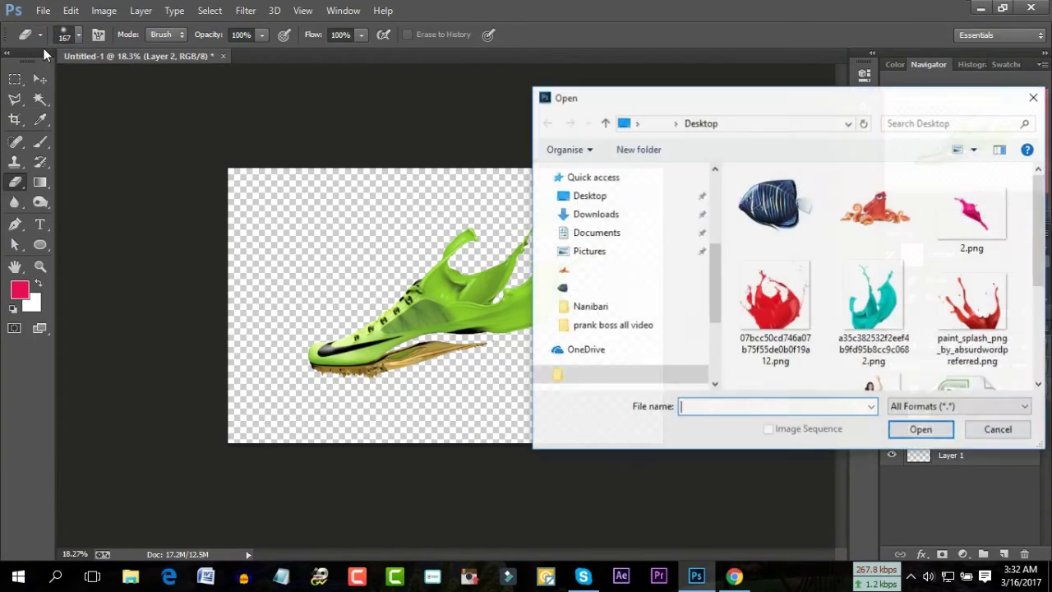
{"action": "left_click", "coordinate": [978, 214]}
{"action": "scroll", "coordinate": [883, 310], "scroll_direction": "down", "scroll_amount": 1}
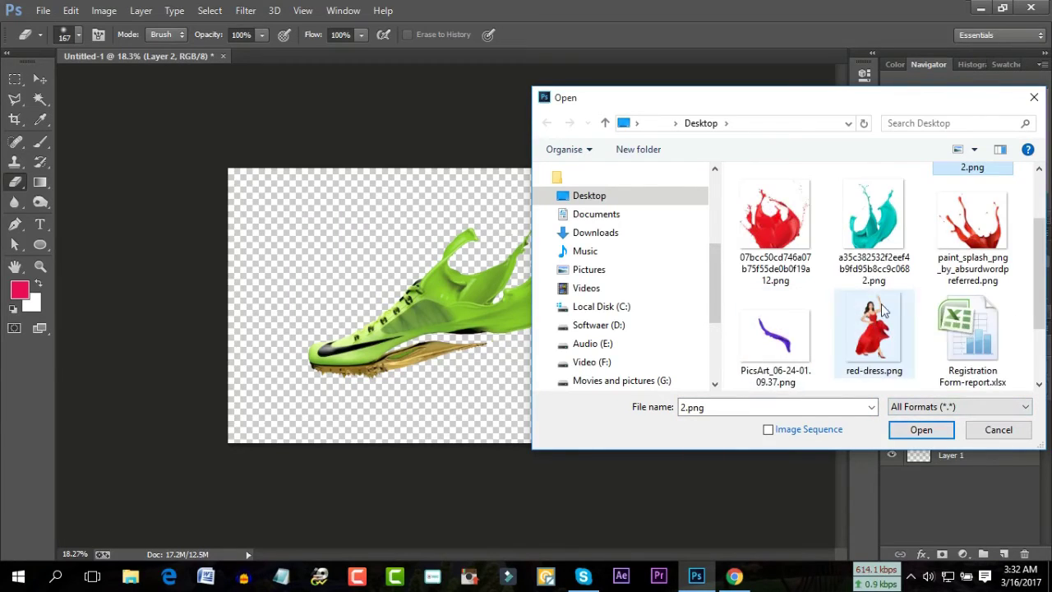
{"action": "scroll", "coordinate": [883, 310], "scroll_direction": "down", "scroll_amount": 1}
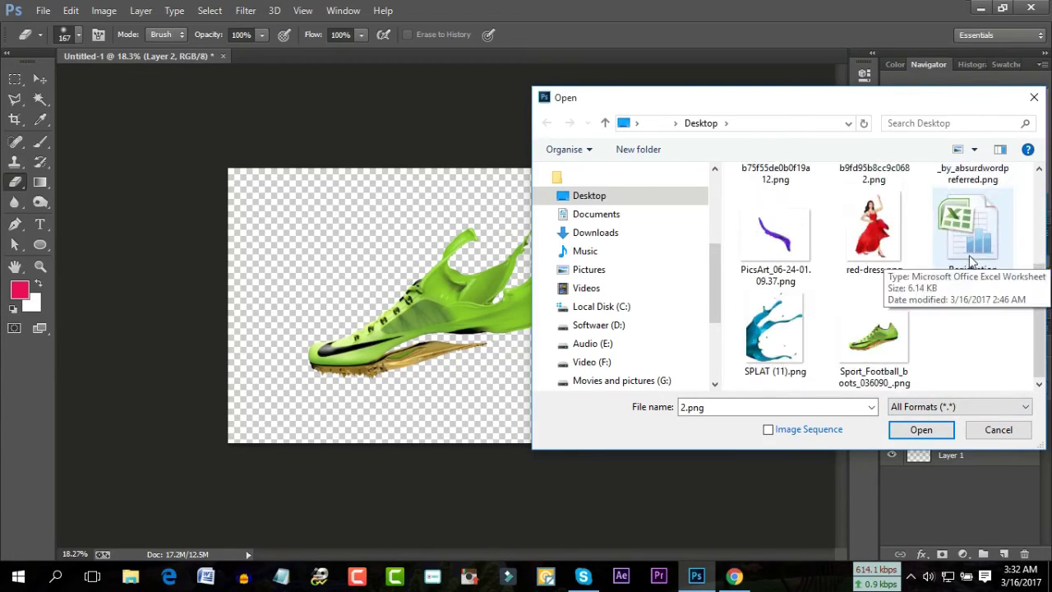
{"action": "left_click", "coordinate": [773, 333]}
{"action": "left_click", "coordinate": [920, 429]}
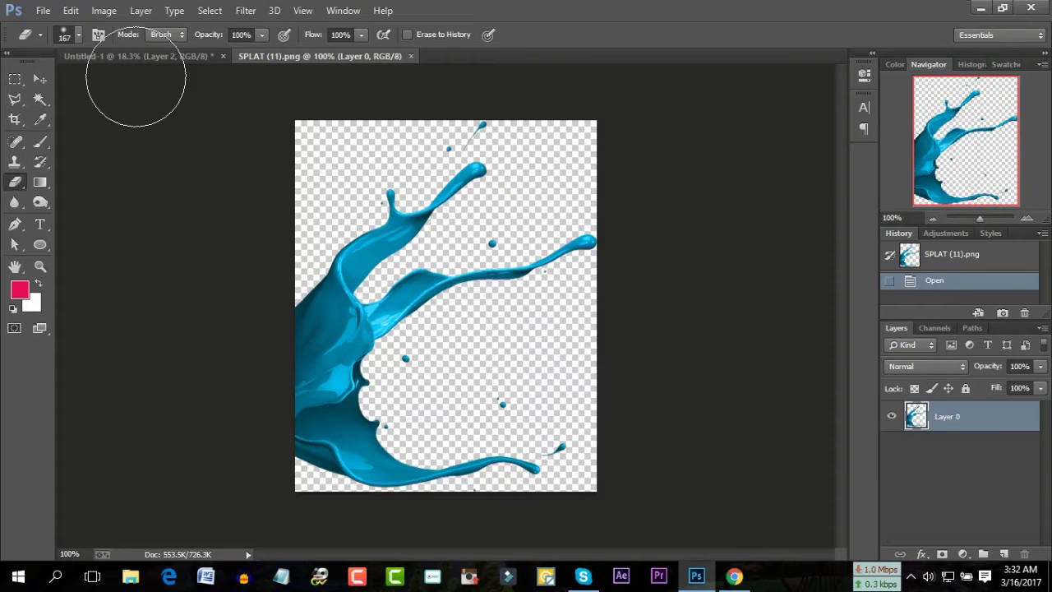
Drag the blue splash into Untitled-1 as Layer 4 and stack it above Layer 3.
{"action": "mouse_move", "coordinate": [369, 259]}
{"action": "left_mouse_down"}
{"action": "mouse_move", "coordinate": [183, 60]}
{"action": "mouse_move", "coordinate": [425, 269]}
{"action": "left_mouse_up"}
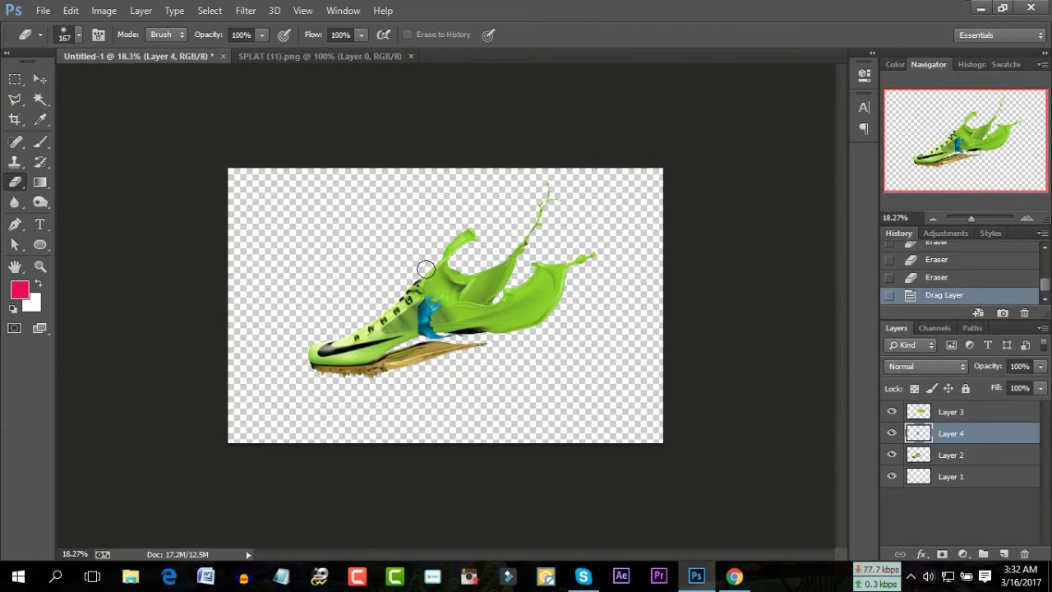
{"action": "mouse_move", "coordinate": [1001, 442]}
{"action": "left_mouse_down"}
{"action": "mouse_move", "coordinate": [1001, 420]}
{"action": "mouse_move", "coordinate": [949, 402]}
{"action": "left_mouse_up"}
{"action": "left_click_drag", "start_coordinate": [959, 214], "coordinate": [972, 217]}
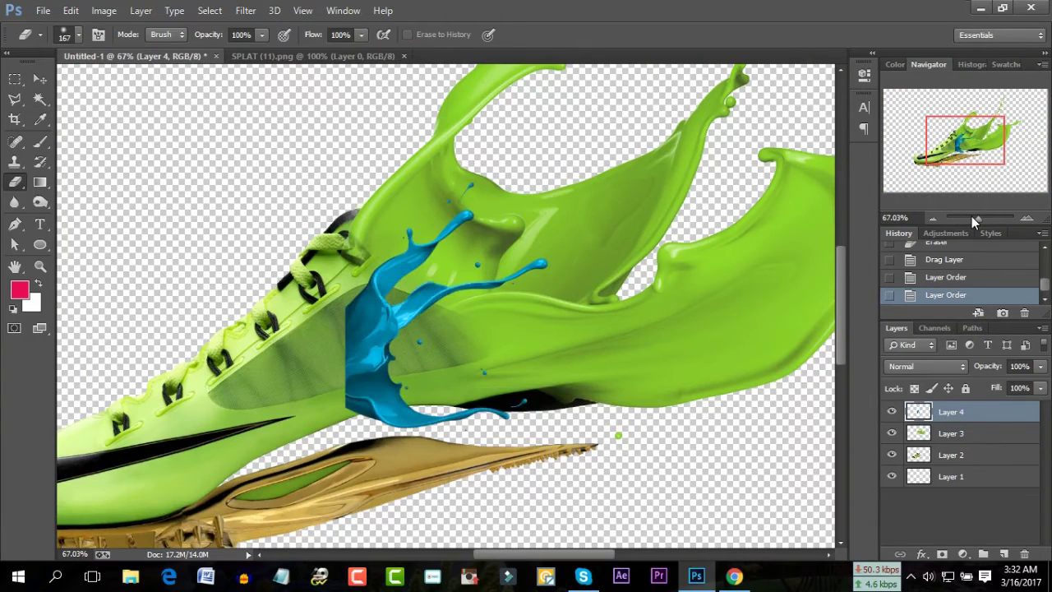
Scale Layer 4 to 239.29% × 185.45%, rotate it 11.46°, and place it over the heel.
{"action": "key", "text": "ctrl+t"}
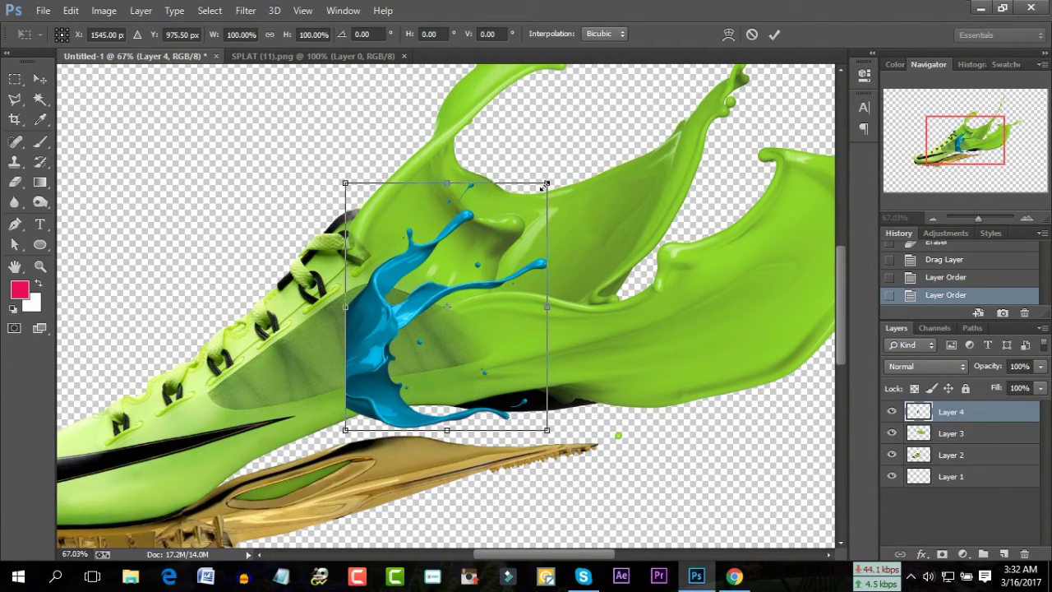
{"action": "left_click_drag", "start_coordinate": [544, 186], "coordinate": [681, 158]}
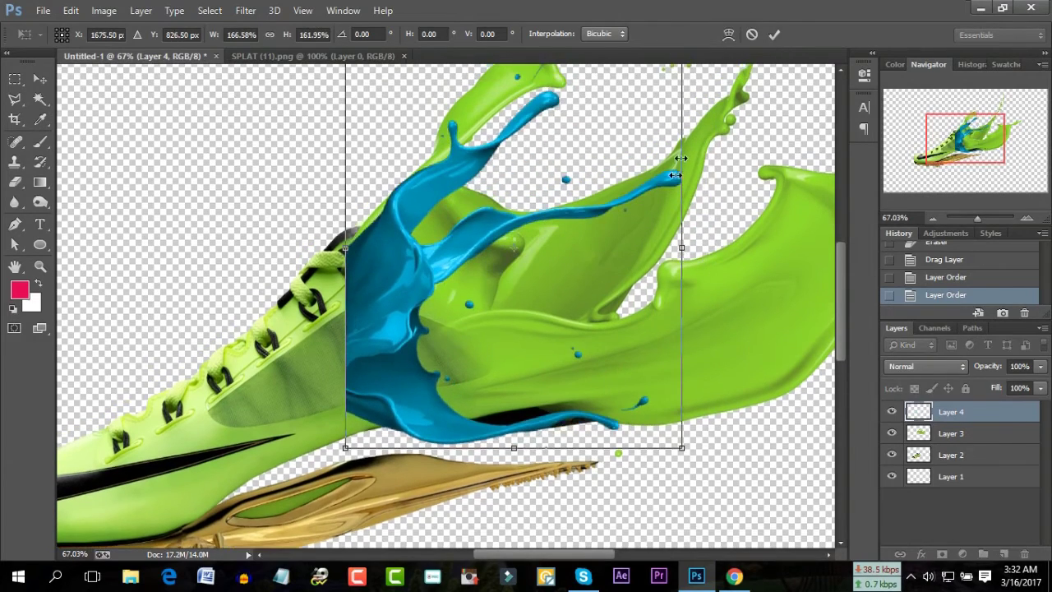
{"action": "left_click_drag", "start_coordinate": [419, 349], "coordinate": [579, 364]}
{"action": "left_click_drag", "start_coordinate": [983, 153], "coordinate": [997, 153]}
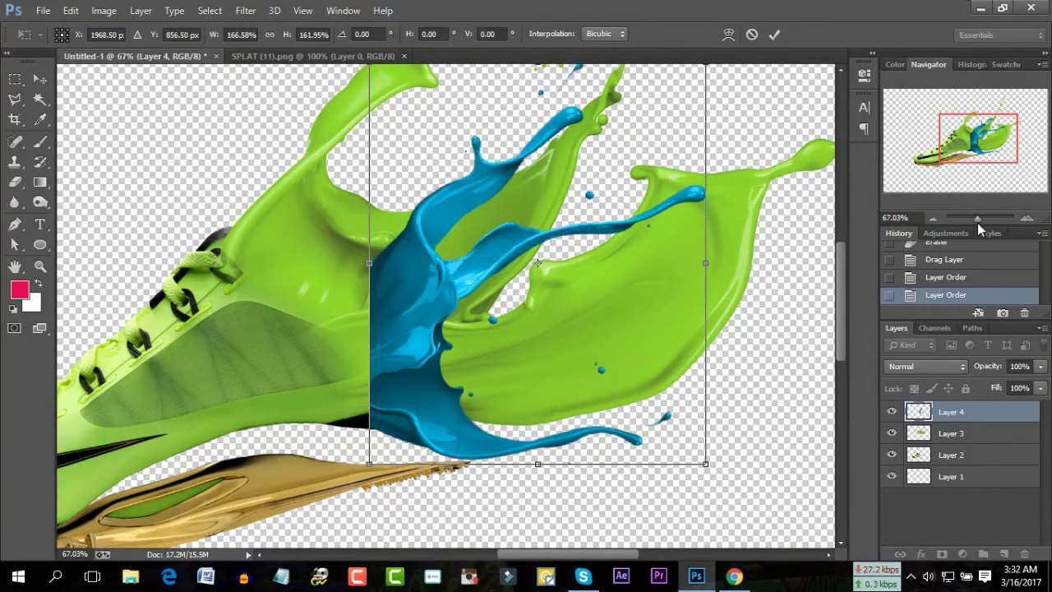
{"action": "left_click_drag", "start_coordinate": [974, 220], "coordinate": [973, 215]}
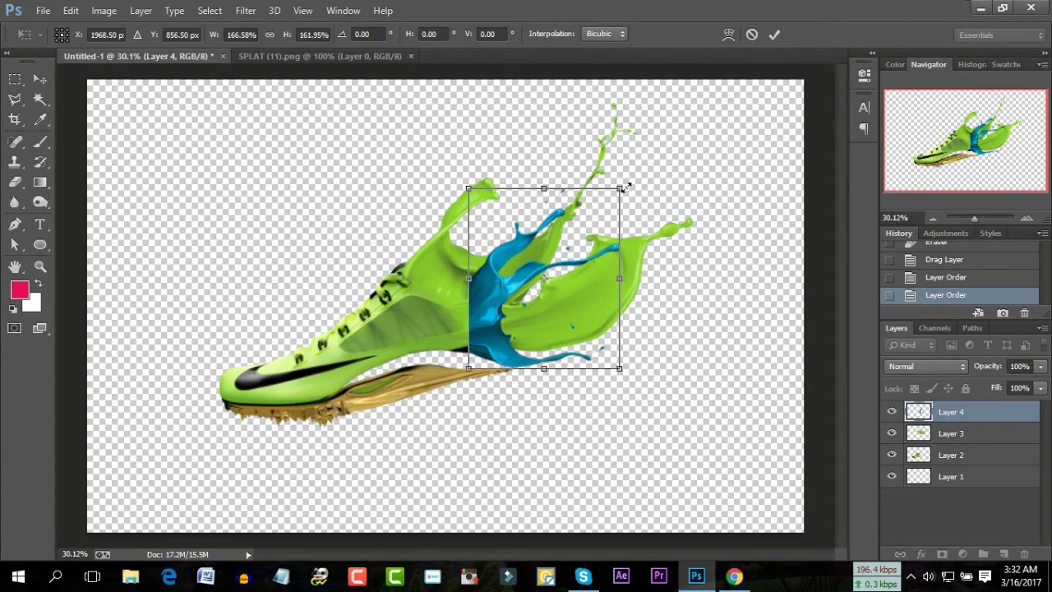
{"action": "left_click_drag", "start_coordinate": [622, 188], "coordinate": [689, 165]}
{"action": "mouse_move", "coordinate": [544, 311]}
{"action": "left_mouse_down"}
{"action": "mouse_move", "coordinate": [526, 348]}
{"action": "mouse_move", "coordinate": [502, 300]}
{"action": "left_mouse_up"}
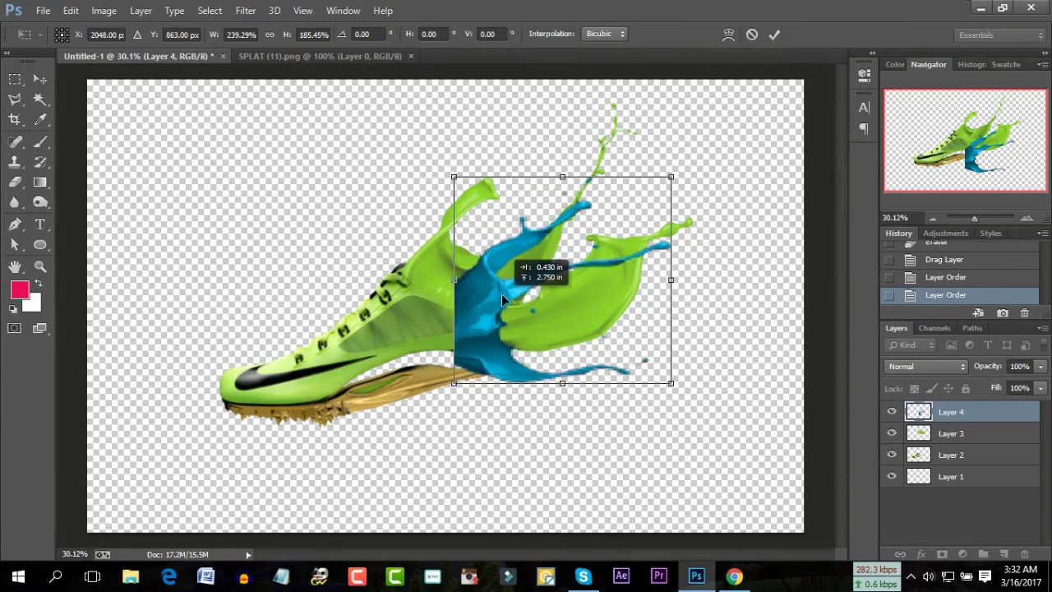
{"action": "left_click_drag", "start_coordinate": [723, 263], "coordinate": [798, 305]}
{"action": "left_click_drag", "start_coordinate": [496, 347], "coordinate": [525, 355]}
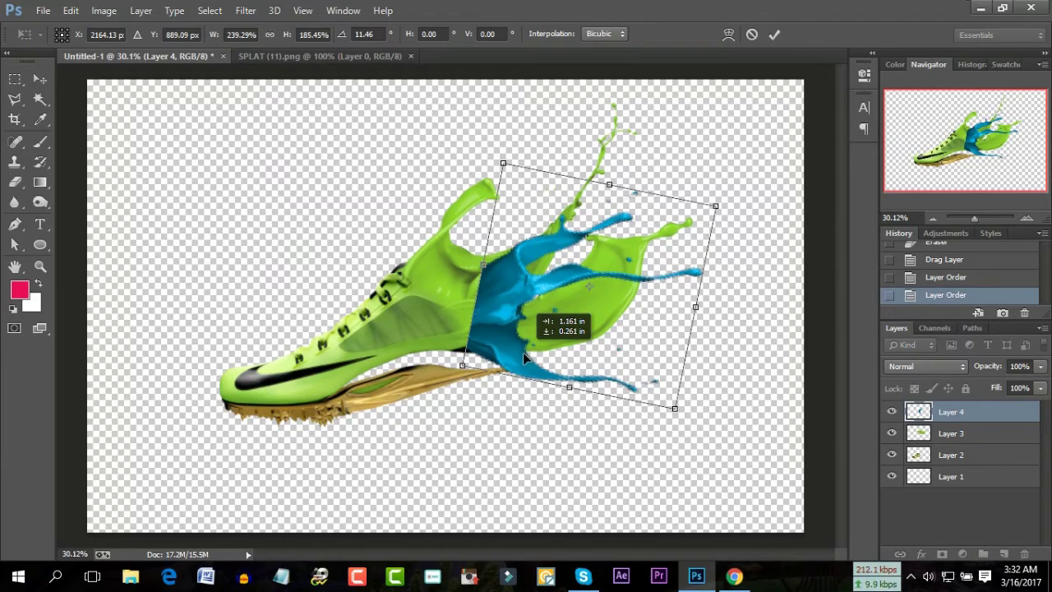
{"action": "left_click", "coordinate": [775, 35]}
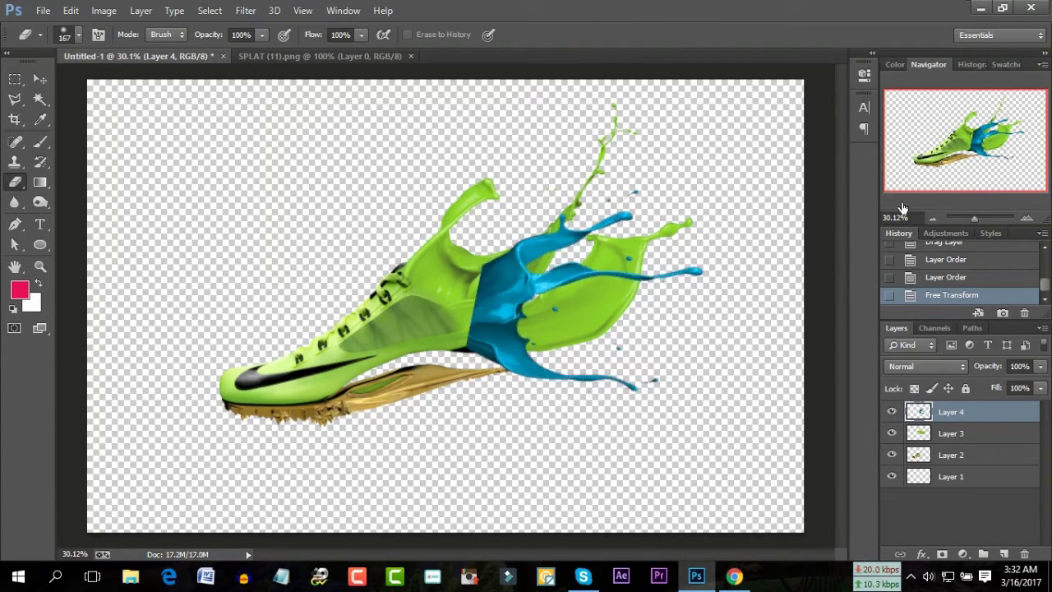
Erase the upper blue splash tips and arm, plus blue over the green splash.
{"action": "mouse_move", "coordinate": [976, 218]}
{"action": "left_mouse_down"}
{"action": "mouse_move", "coordinate": [983, 148]}
{"action": "mouse_move", "coordinate": [1000, 148]}
{"action": "left_mouse_up"}
{"action": "mouse_move", "coordinate": [312, 197]}
{"action": "left_mouse_down"}
{"action": "mouse_move", "coordinate": [140, 235]}
{"action": "mouse_move", "coordinate": [91, 304]}
{"action": "mouse_move", "coordinate": [465, 258]}
{"action": "mouse_move", "coordinate": [470, 271]}
{"action": "mouse_move", "coordinate": [550, 256]}
{"action": "mouse_move", "coordinate": [720, 262]}
{"action": "mouse_move", "coordinate": [770, 254]}
{"action": "left_mouse_up"}
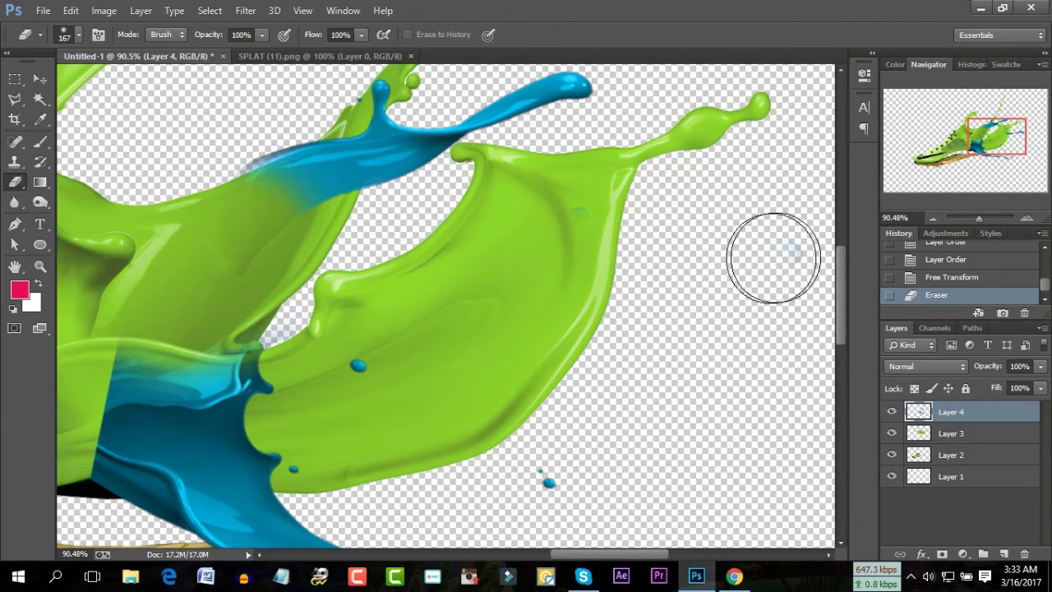
{"action": "mouse_move", "coordinate": [422, 183]}
{"action": "left_mouse_down"}
{"action": "mouse_move", "coordinate": [347, 118]}
{"action": "mouse_move", "coordinate": [540, 106]}
{"action": "mouse_move", "coordinate": [629, 74]}
{"action": "left_mouse_up"}
{"action": "left_click_drag", "start_coordinate": [997, 136], "coordinate": [976, 138]}
{"action": "mouse_move", "coordinate": [362, 326]}
{"action": "left_mouse_down"}
{"action": "mouse_move", "coordinate": [340, 331]}
{"action": "mouse_move", "coordinate": [329, 375]}
{"action": "mouse_move", "coordinate": [364, 381]}
{"action": "mouse_move", "coordinate": [430, 357]}
{"action": "mouse_move", "coordinate": [521, 361]}
{"action": "mouse_move", "coordinate": [556, 336]}
{"action": "mouse_move", "coordinate": [596, 371]}
{"action": "left_mouse_up"}
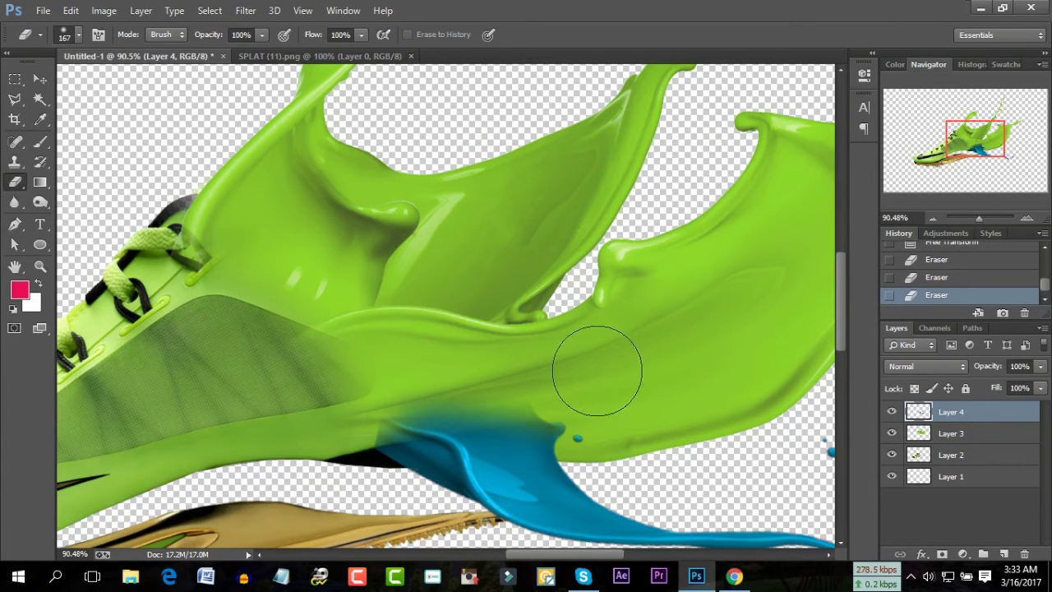
Erase the middle blue with a 50 px eraser and begin lowering its lightness in Hue/Saturation.
{"action": "left_click", "coordinate": [78, 34]}
{"action": "key", "text": "Return"}
{"action": "mouse_move", "coordinate": [373, 427]}
{"action": "left_mouse_down"}
{"action": "mouse_move", "coordinate": [457, 421]}
{"action": "mouse_move", "coordinate": [588, 445]}
{"action": "mouse_move", "coordinate": [493, 410]}
{"action": "mouse_move", "coordinate": [521, 404]}
{"action": "mouse_move", "coordinate": [397, 383]}
{"action": "left_mouse_up"}
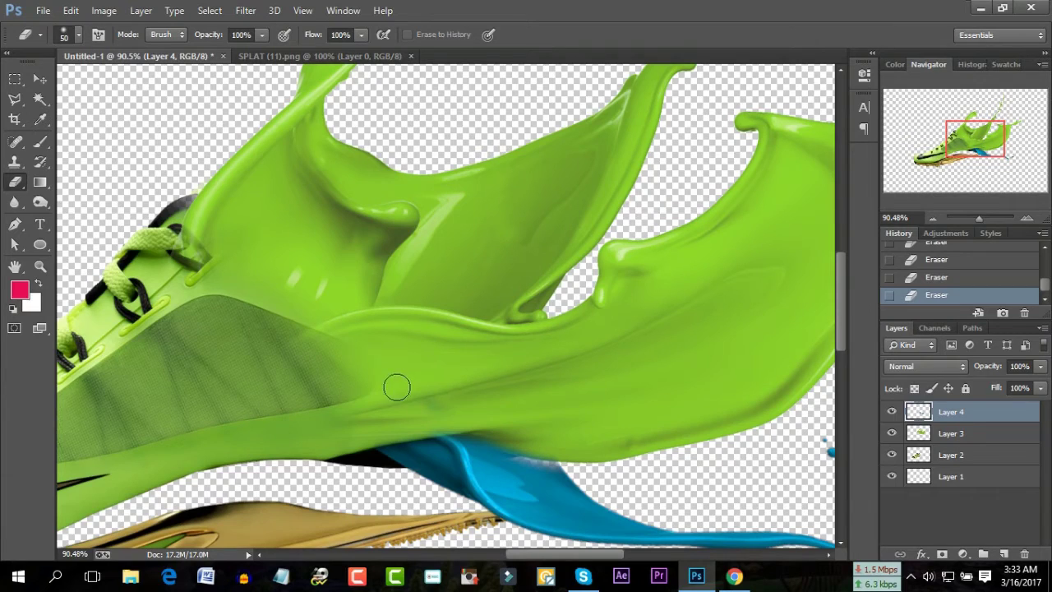
{"action": "scroll", "coordinate": [624, 457], "scroll_direction": "down", "scroll_amount": 1}
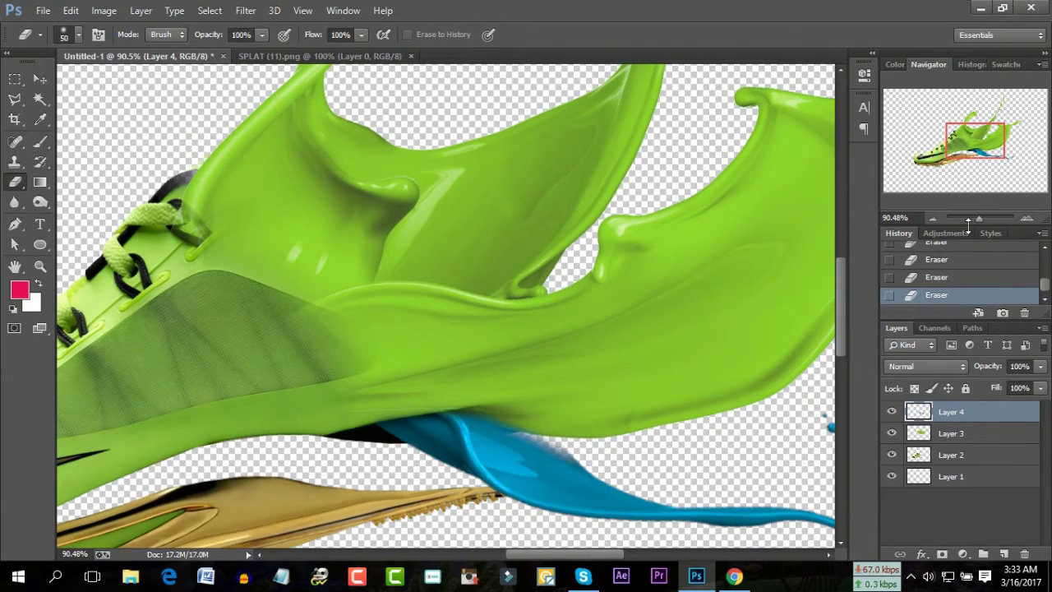
{"action": "left_click_drag", "start_coordinate": [979, 219], "coordinate": [977, 218]}
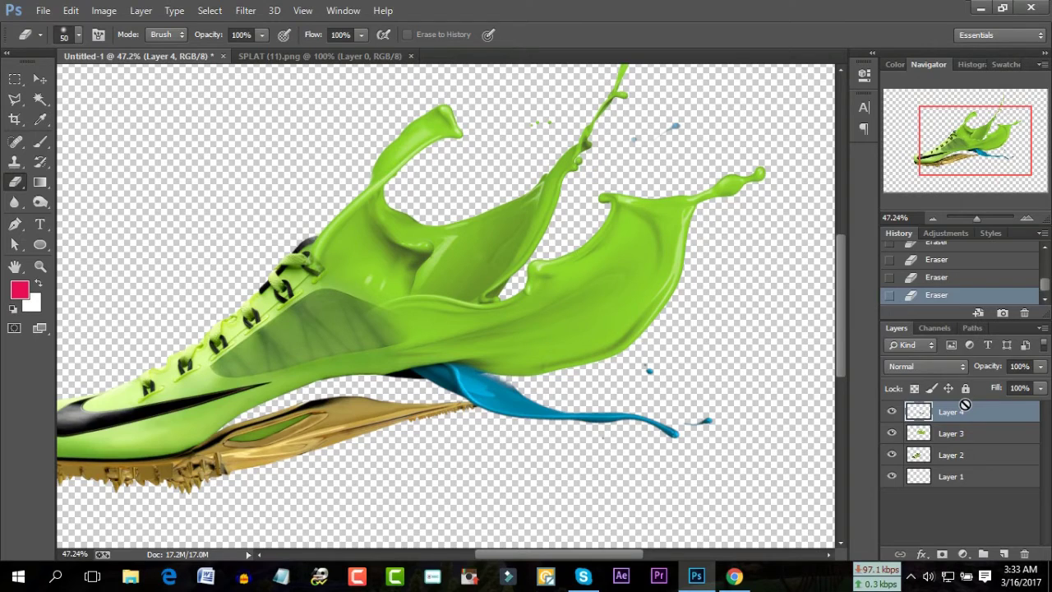
{"action": "key", "text": "ctrl+u"}
{"action": "mouse_move", "coordinate": [863, 375]}
{"action": "left_mouse_down"}
{"action": "mouse_move", "coordinate": [821, 376]}
{"action": "mouse_move", "coordinate": [839, 376]}
{"action": "left_mouse_up"}
Turn the streak dark grey-black with Saturation -100 and Lightness -67.
{"action": "left_click_drag", "start_coordinate": [863, 339], "coordinate": [770, 344]}
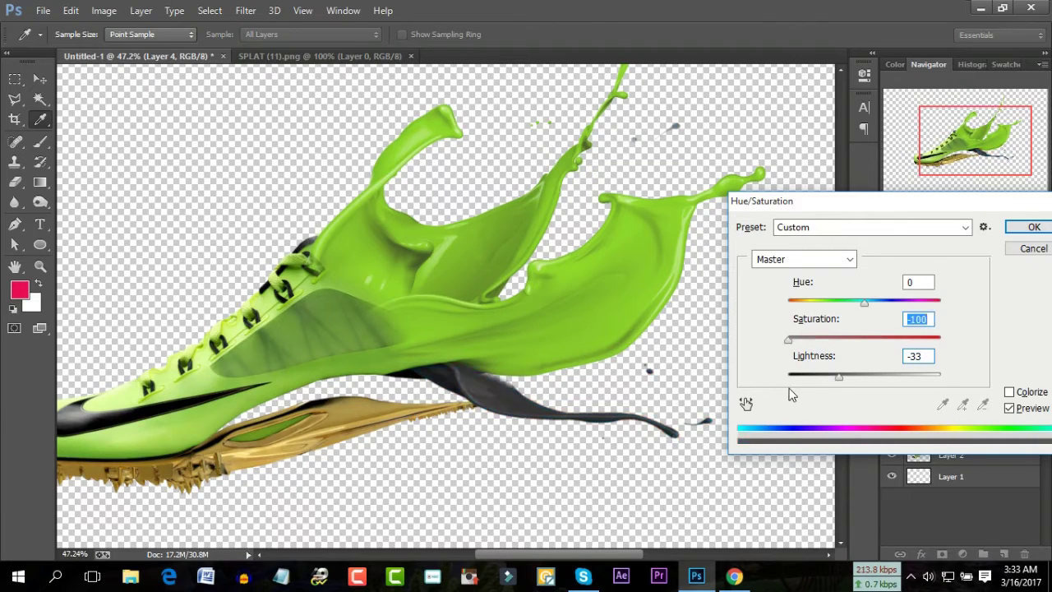
{"action": "left_click_drag", "start_coordinate": [837, 376], "coordinate": [815, 376]}
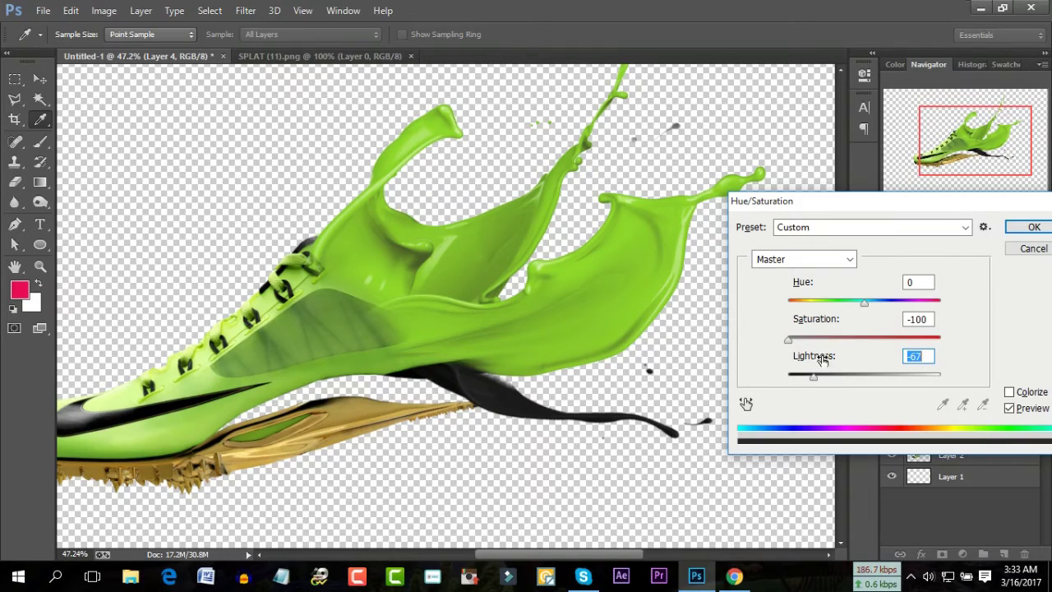
{"action": "left_click", "coordinate": [1028, 229]}
Erase the green paint's lower edge where it meets the dark streak.
{"action": "left_click_drag", "start_coordinate": [975, 216], "coordinate": [978, 213]}
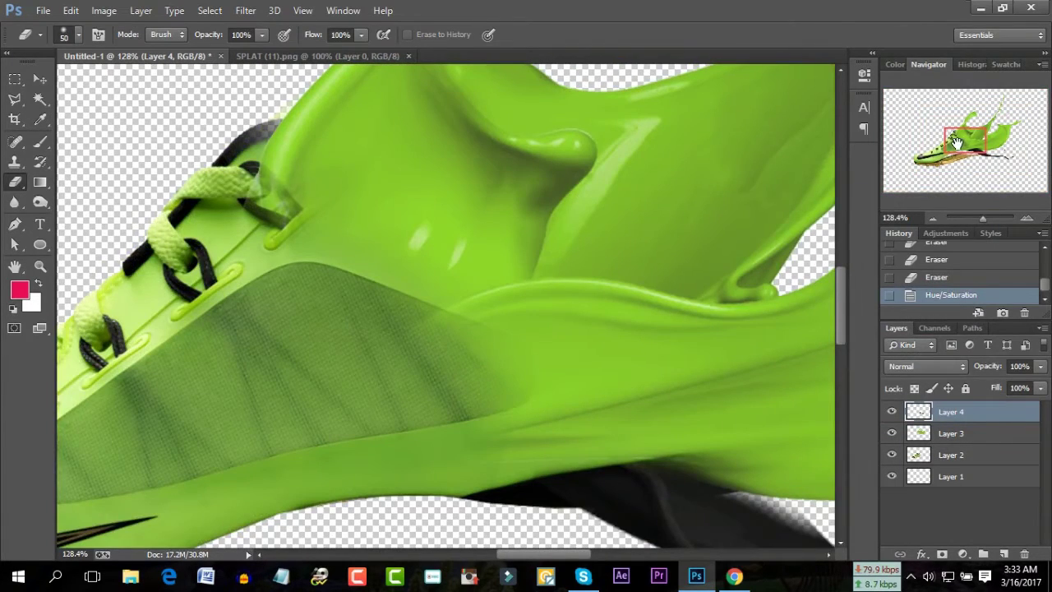
{"action": "left_click_drag", "start_coordinate": [956, 143], "coordinate": [963, 145]}
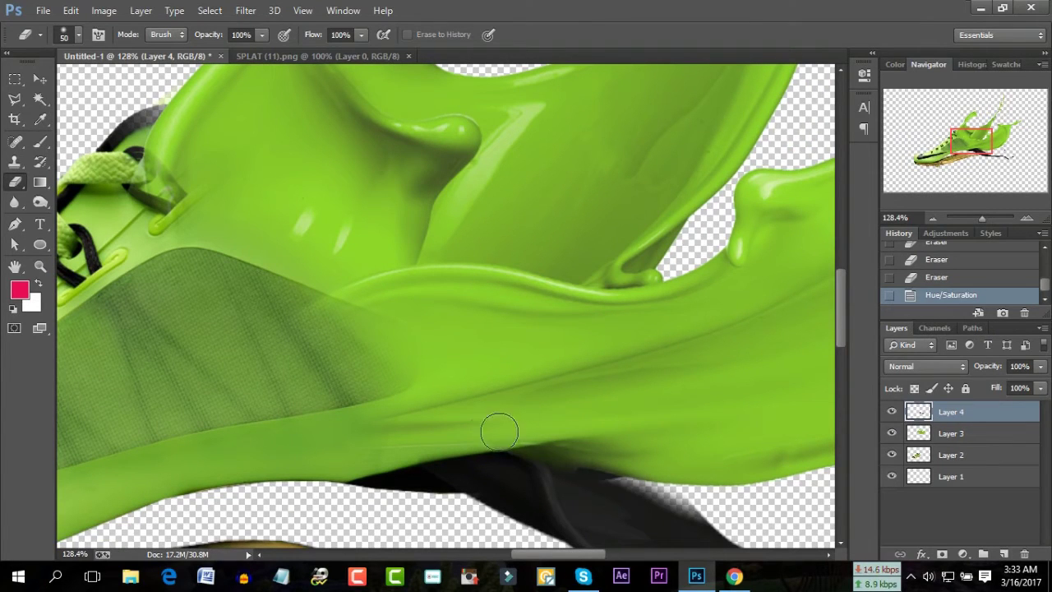
{"action": "left_click_drag", "start_coordinate": [493, 439], "coordinate": [392, 448]}
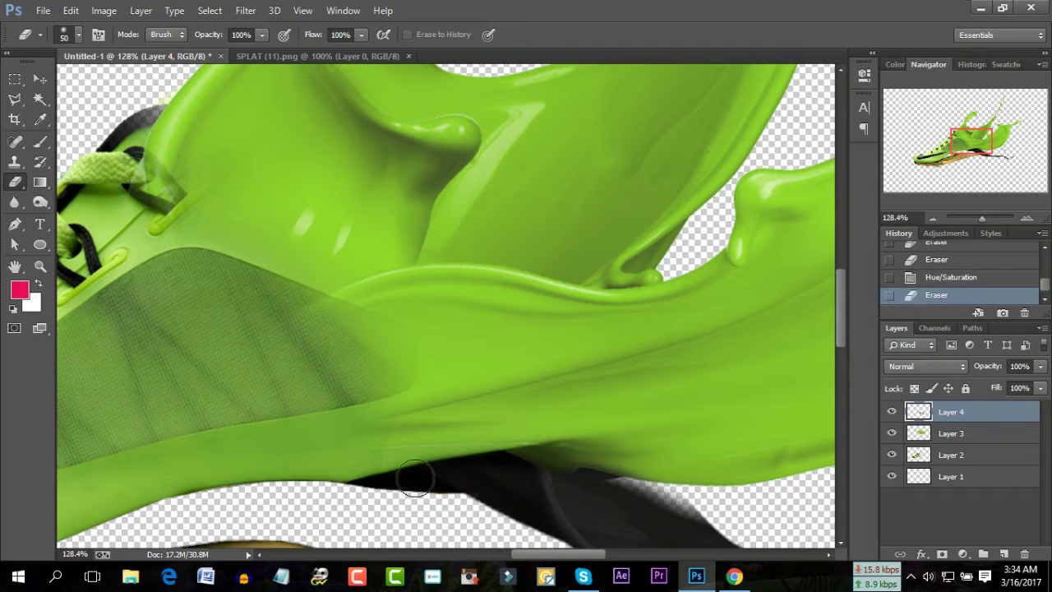
{"action": "left_click_drag", "start_coordinate": [335, 471], "coordinate": [489, 511]}
{"action": "left_click", "coordinate": [926, 274]}
{"action": "mouse_move", "coordinate": [369, 488]}
{"action": "left_mouse_down"}
{"action": "mouse_move", "coordinate": [453, 453]}
{"action": "mouse_move", "coordinate": [705, 469]}
{"action": "left_mouse_up"}
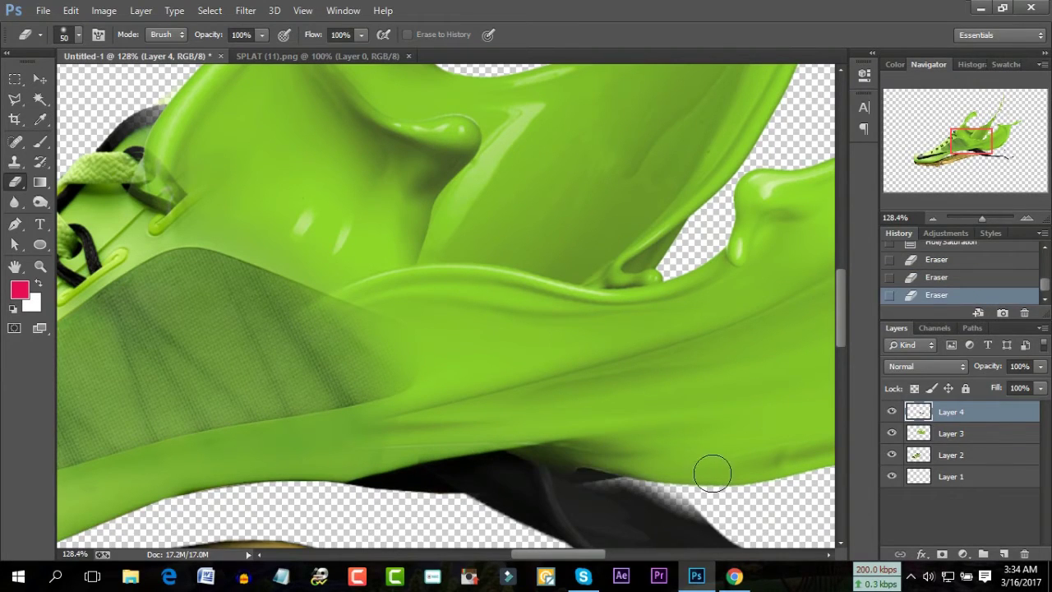
{"action": "scroll", "coordinate": [716, 465], "scroll_direction": "down", "scroll_amount": 3}
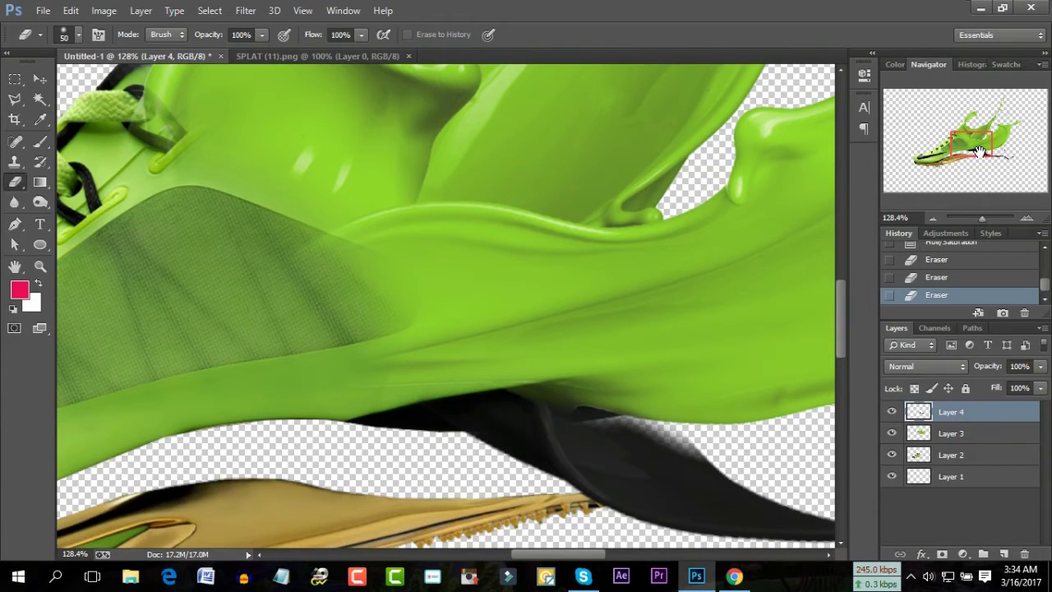
{"action": "left_click_drag", "start_coordinate": [978, 151], "coordinate": [985, 151]}
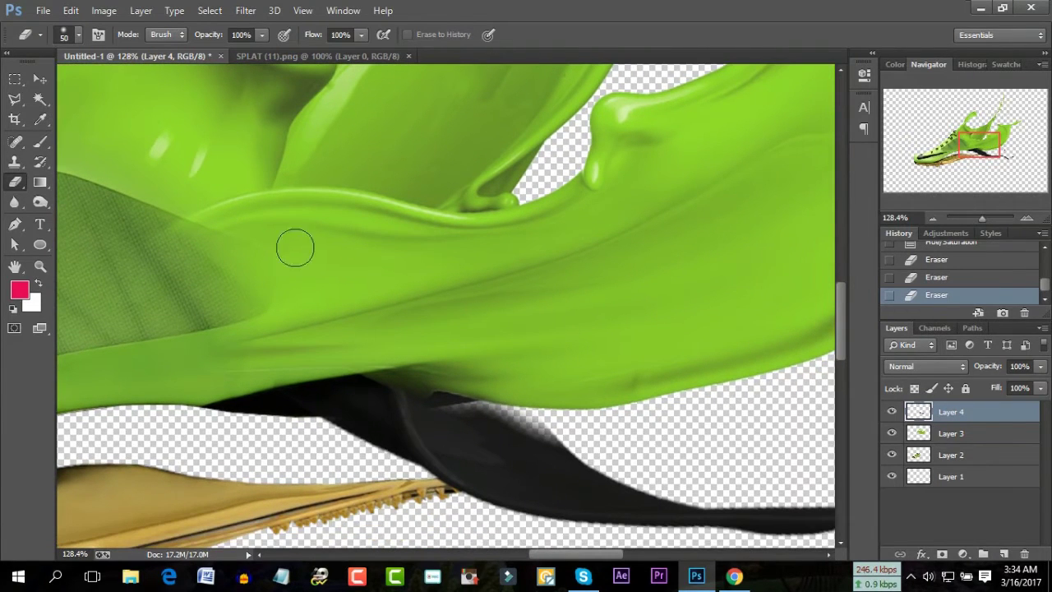
Outline the area over the dark streak with a Polygonal Lasso selection.
{"action": "left_click", "coordinate": [15, 99]}
{"action": "left_click", "coordinate": [432, 406]}
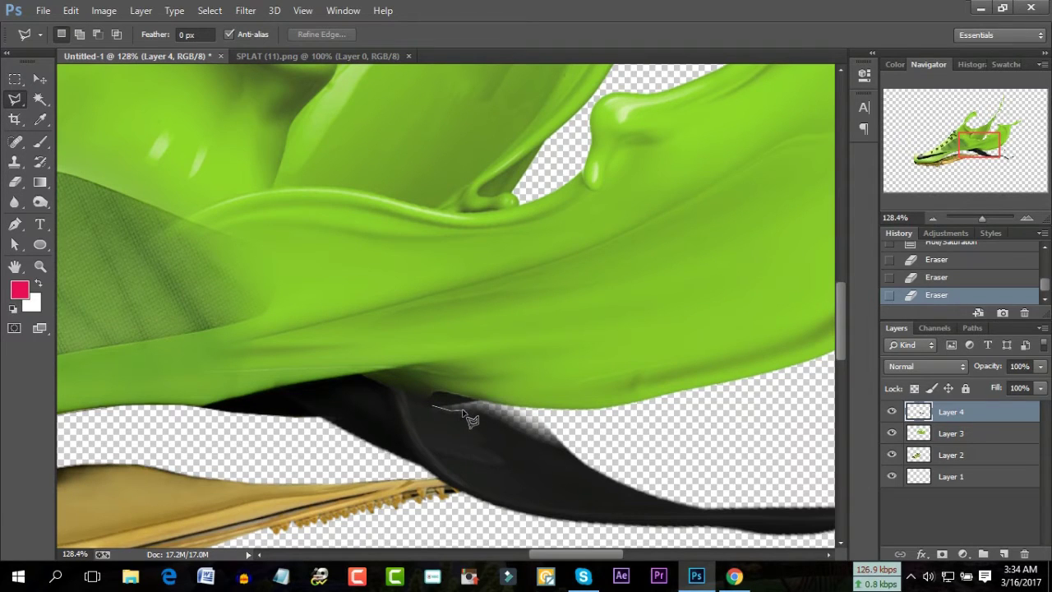
{"action": "left_click", "coordinate": [473, 411]}
{"action": "left_click", "coordinate": [638, 481]}
{"action": "left_click", "coordinate": [530, 349]}
{"action": "left_click", "coordinate": [296, 268]}
{"action": "left_click", "coordinate": [272, 280]}
{"action": "left_click", "coordinate": [393, 353]}
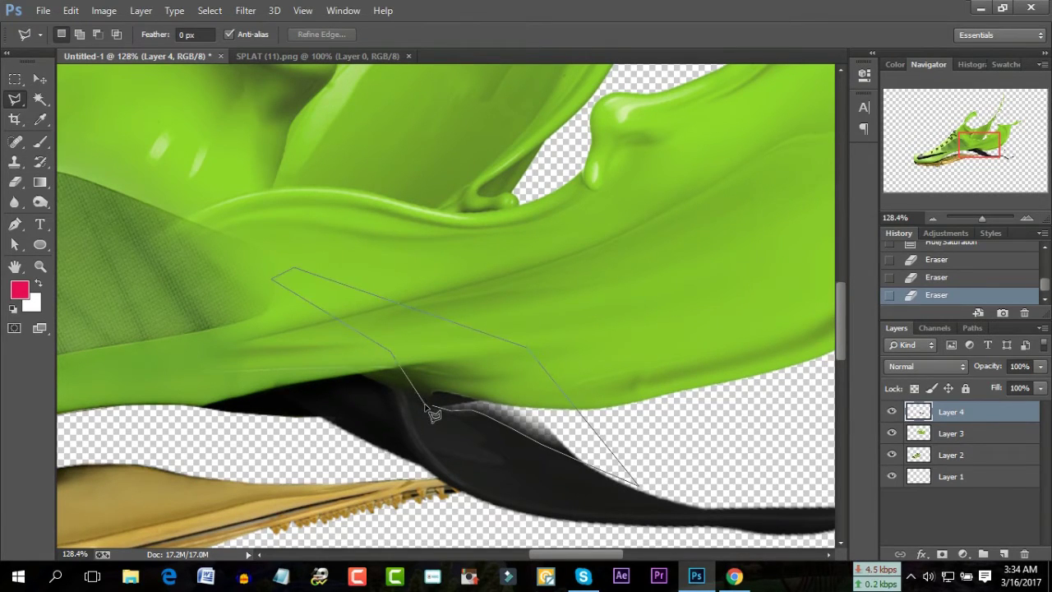
{"action": "left_click", "coordinate": [430, 407]}
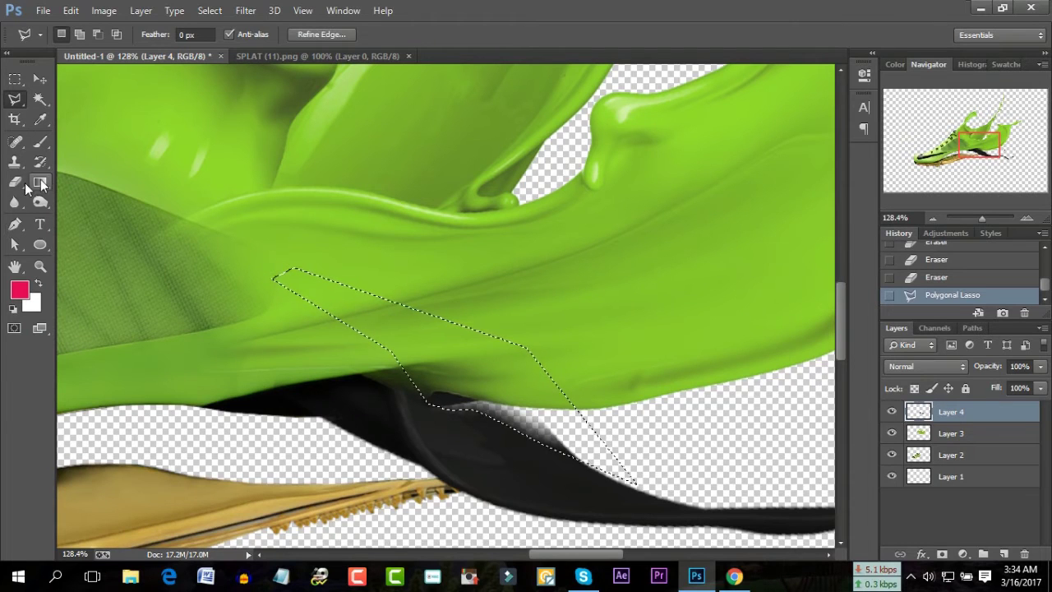
Erase the Layer 4 paint inside the selection, then deselect.
{"action": "key", "text": "e"}
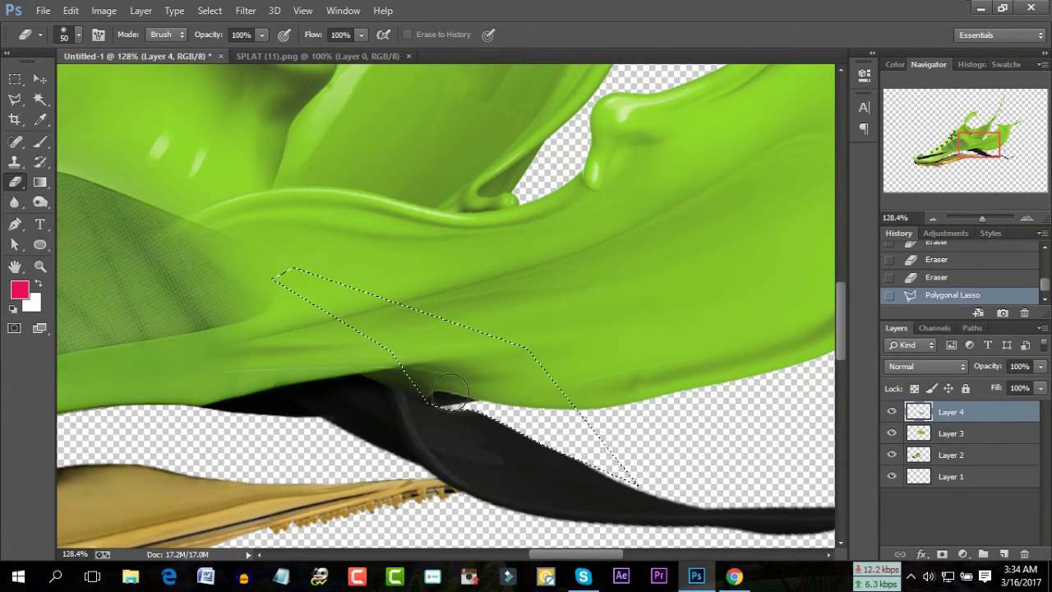
{"action": "left_click_drag", "start_coordinate": [469, 395], "coordinate": [627, 312]}
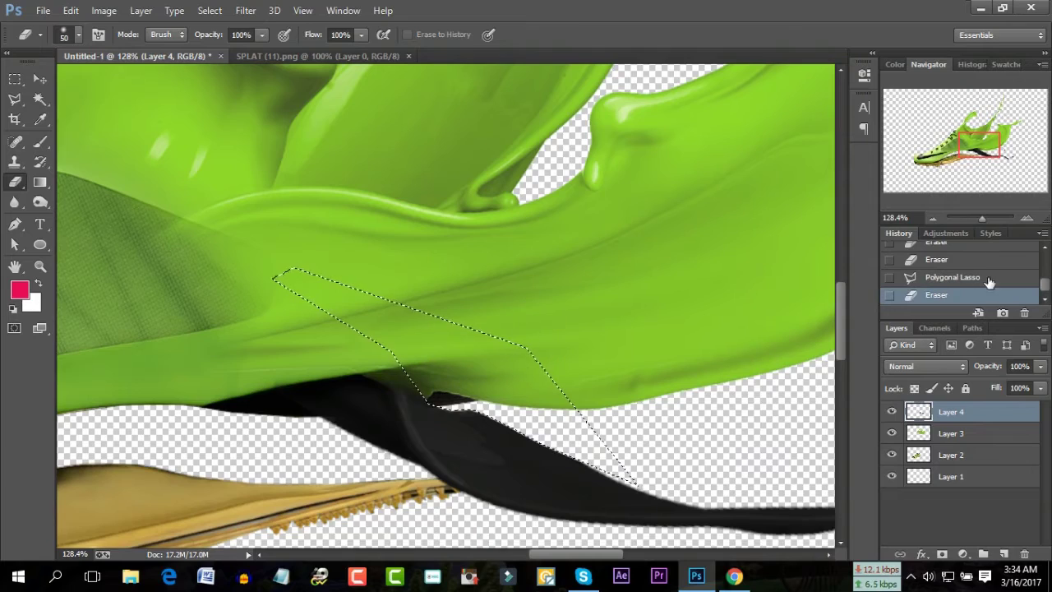
{"action": "left_click_drag", "start_coordinate": [985, 215], "coordinate": [972, 217]}
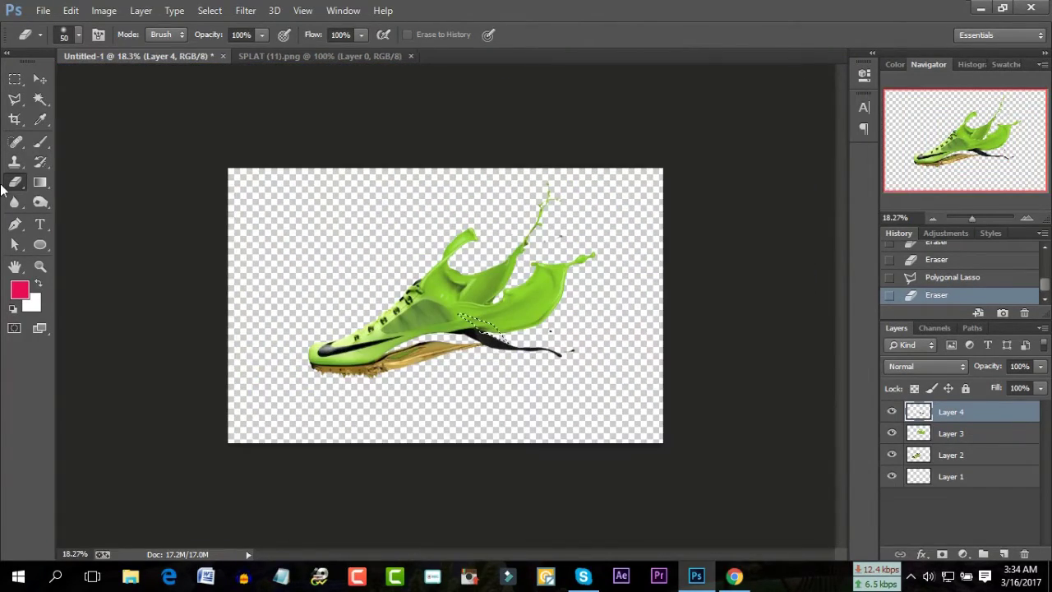
{"action": "left_click", "coordinate": [39, 99]}
{"action": "key", "text": "ctrl+d"}
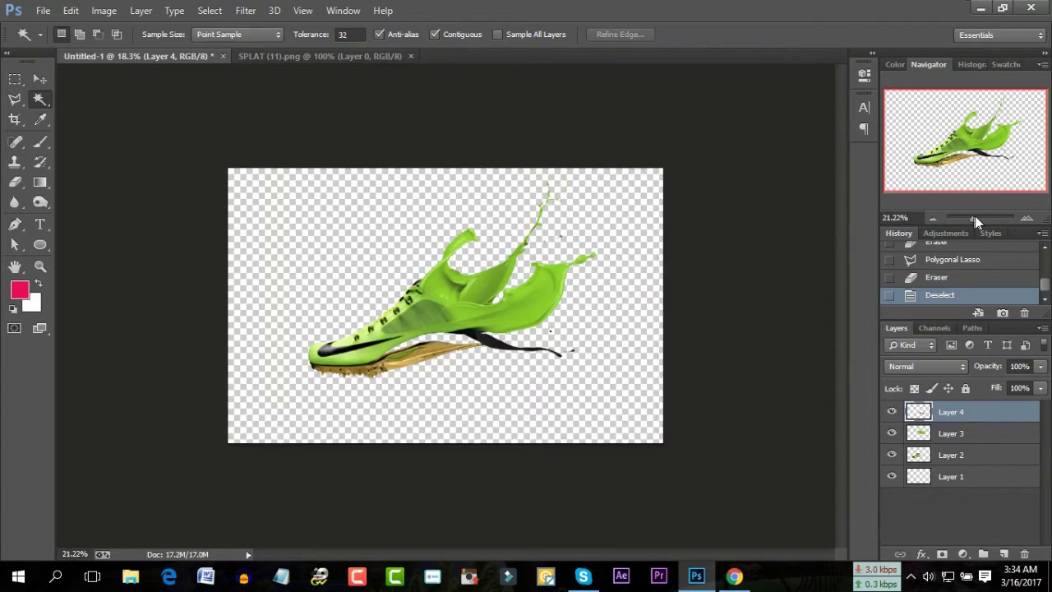
{"action": "left_click_drag", "start_coordinate": [969, 215], "coordinate": [975, 215]}
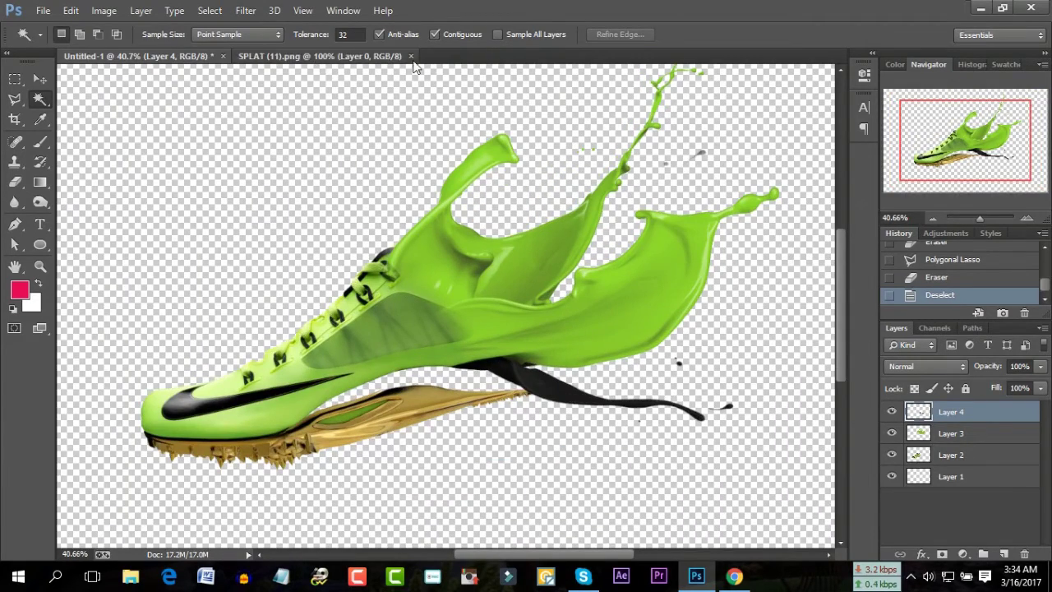
Close SPLAT (11).png, open PicsArt_06-24-01.09.37.png, and drag its purple splash into Untitled-1.
{"action": "left_click", "coordinate": [386, 56]}
{"action": "left_click", "coordinate": [42, 10]}
{"action": "left_click", "coordinate": [57, 42]}
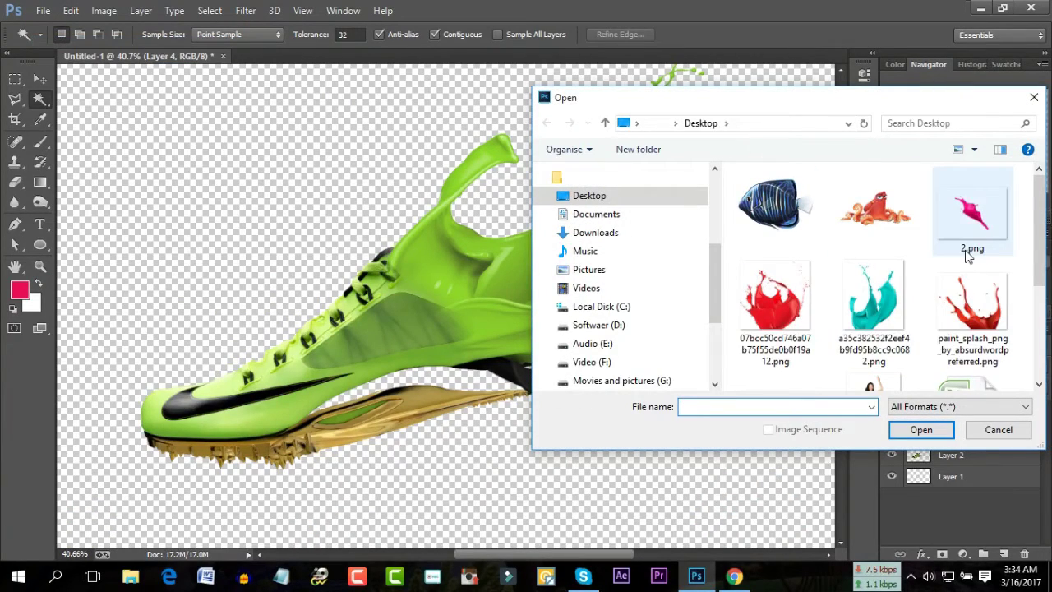
{"action": "mouse_move", "coordinate": [872, 300]}
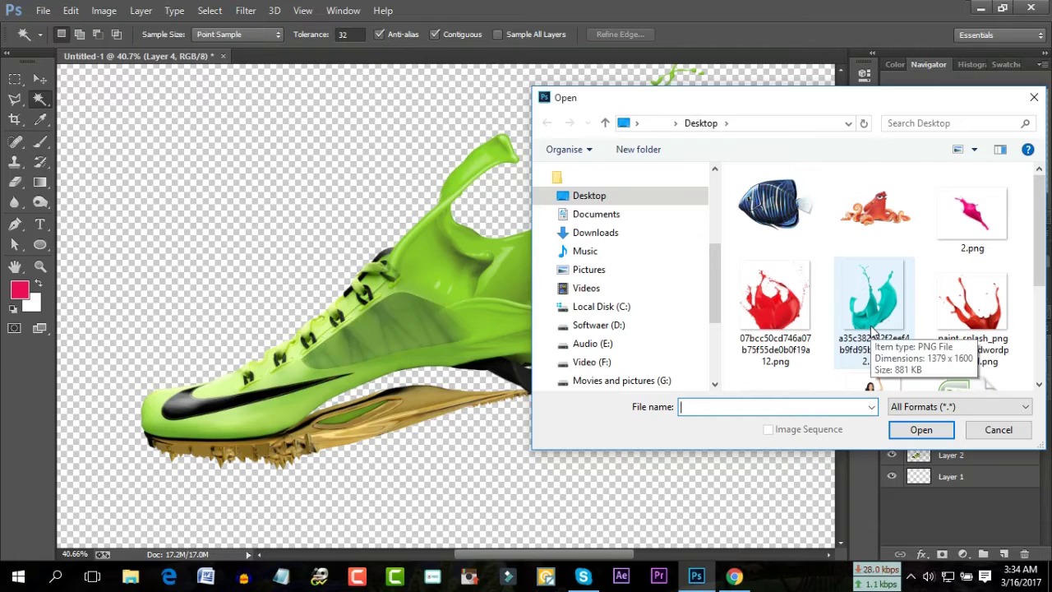
{"action": "scroll", "coordinate": [873, 325], "scroll_direction": "down", "scroll_amount": 1}
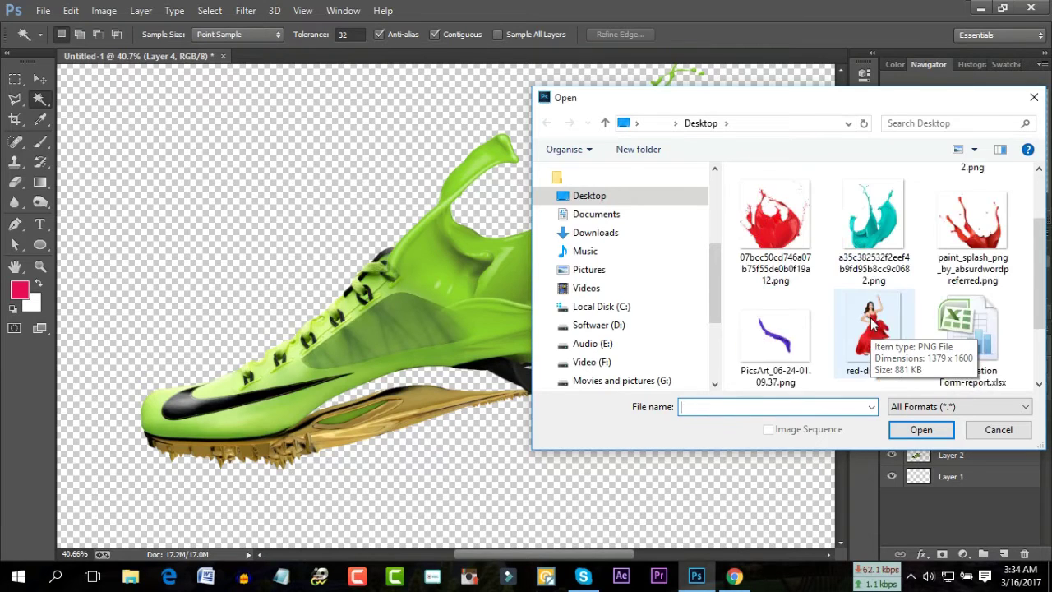
{"action": "left_click", "coordinate": [792, 353]}
{"action": "left_click", "coordinate": [921, 429]}
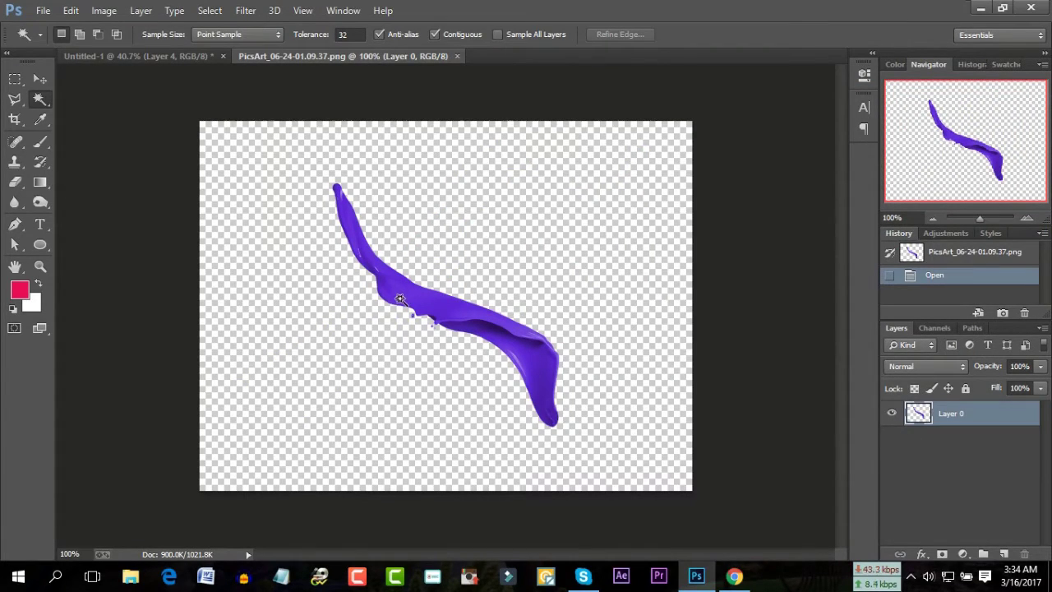
{"action": "left_click_drag", "start_coordinate": [405, 305], "coordinate": [487, 385]}
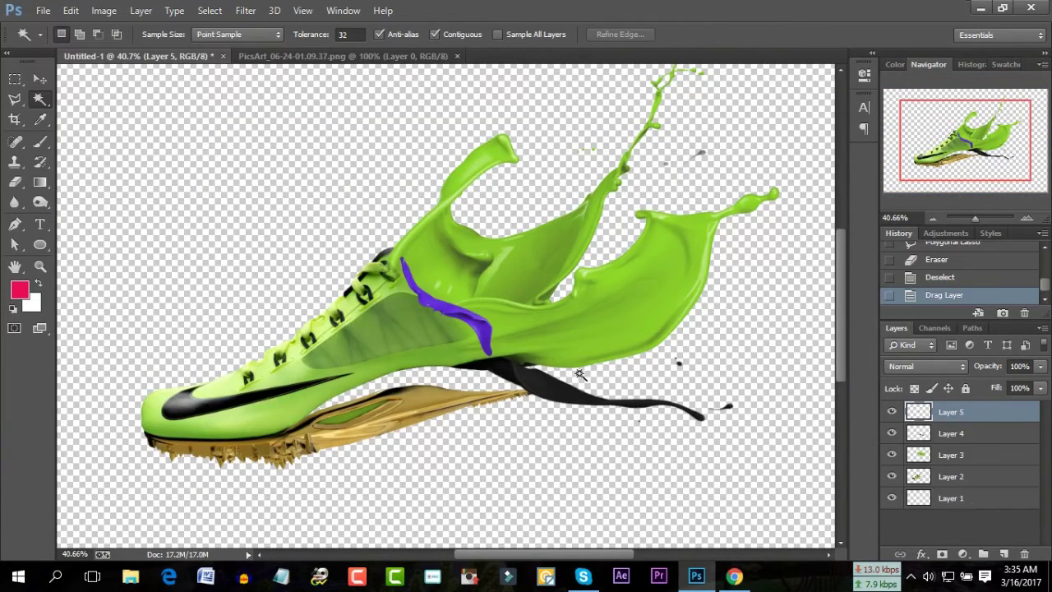
Rotate the purple splash about 133°, roughly double its size and move it onto the sole.
{"action": "left_click_drag", "start_coordinate": [977, 219], "coordinate": [975, 219]}
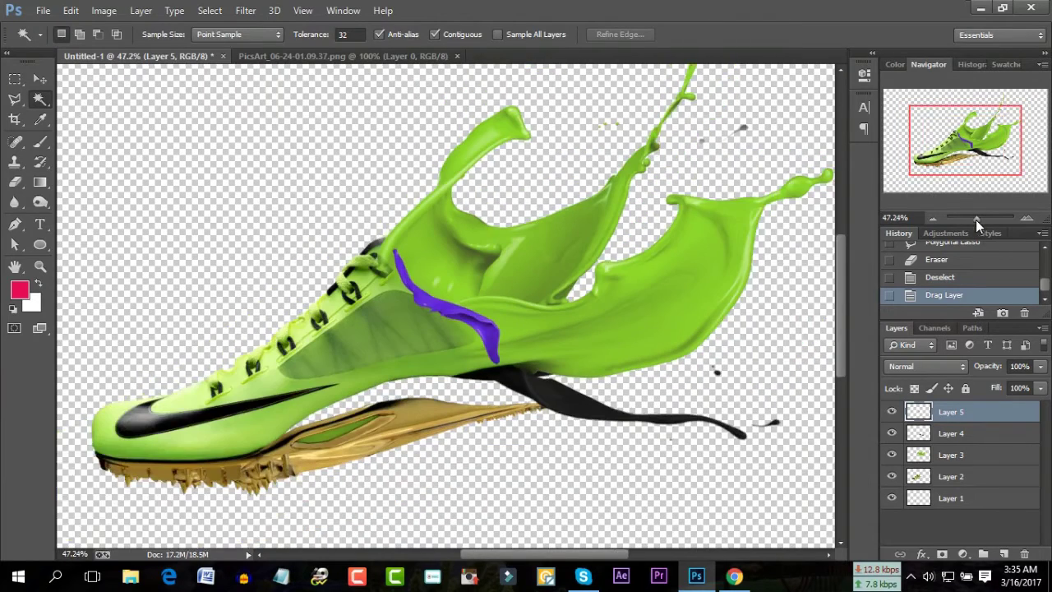
{"action": "key", "text": "ctrl+t"}
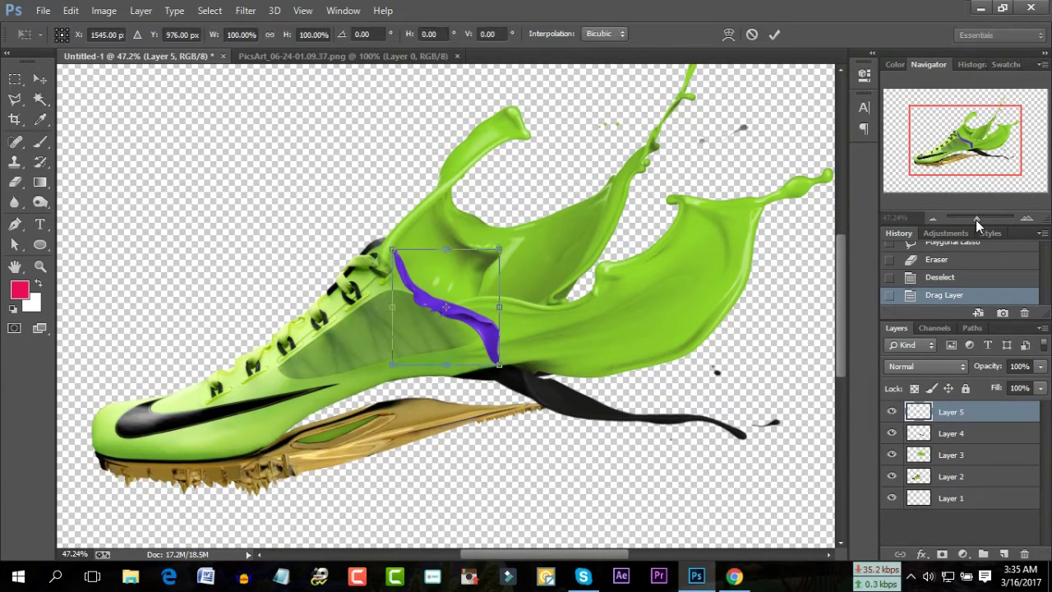
{"action": "left_click_drag", "start_coordinate": [497, 212], "coordinate": [481, 289]}
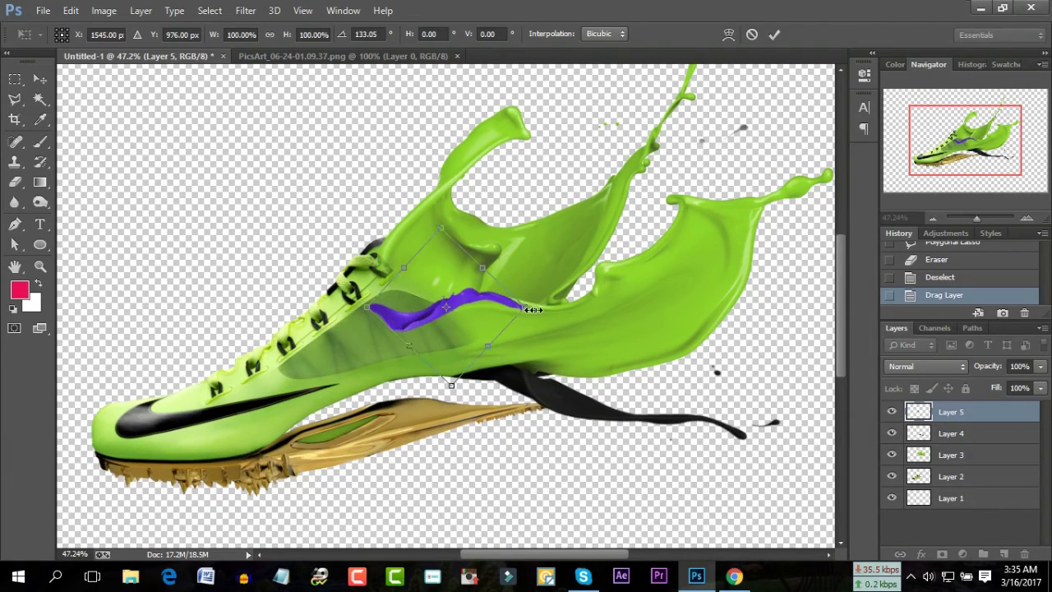
{"action": "left_click_drag", "start_coordinate": [533, 309], "coordinate": [674, 301]}
{"action": "mouse_move", "coordinate": [548, 302]}
{"action": "left_mouse_down"}
{"action": "mouse_move", "coordinate": [503, 441]}
{"action": "mouse_move", "coordinate": [538, 426]}
{"action": "left_mouse_up"}
{"action": "mouse_move", "coordinate": [698, 392]}
{"action": "left_mouse_down"}
{"action": "mouse_move", "coordinate": [706, 417]}
{"action": "mouse_move", "coordinate": [686, 417]}
{"action": "left_mouse_up"}
Flip the purple splash vertically and rotate it to about -124° beneath the shoe.
{"action": "right_click", "coordinate": [542, 410]}
{"action": "left_click", "coordinate": [575, 395]}
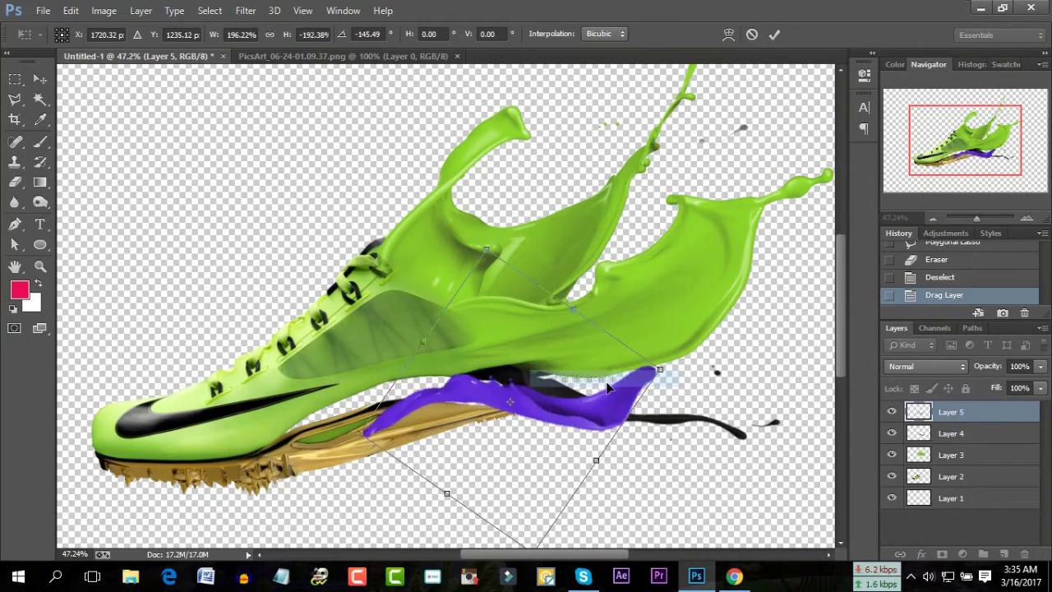
{"action": "left_click_drag", "start_coordinate": [555, 399], "coordinate": [562, 406]}
{"action": "left_click_drag", "start_coordinate": [723, 349], "coordinate": [739, 407]}
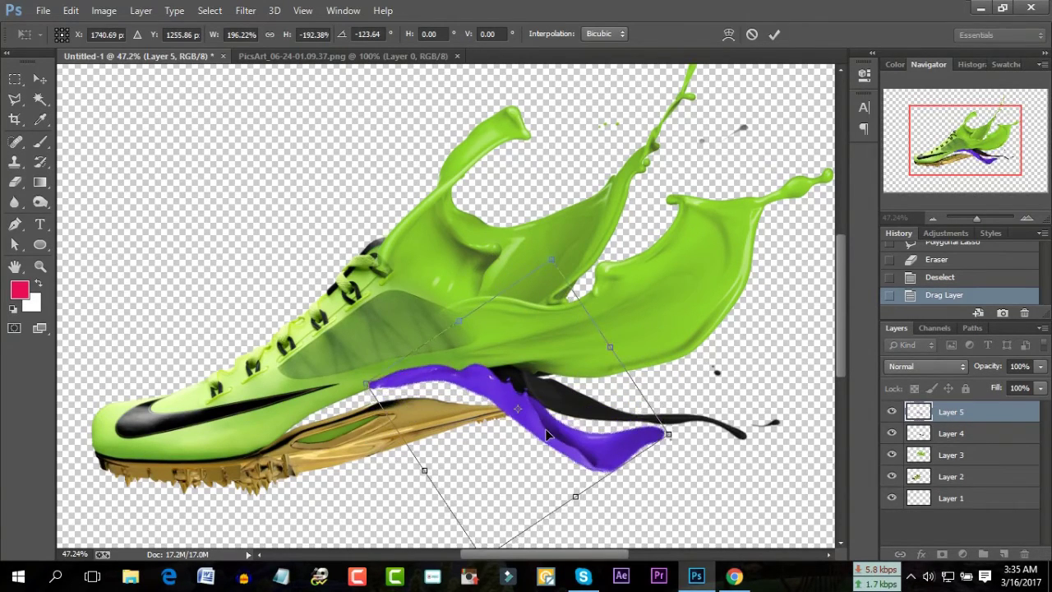
{"action": "left_click_drag", "start_coordinate": [545, 428], "coordinate": [559, 458]}
{"action": "left_click_drag", "start_coordinate": [560, 458], "coordinate": [511, 466]}
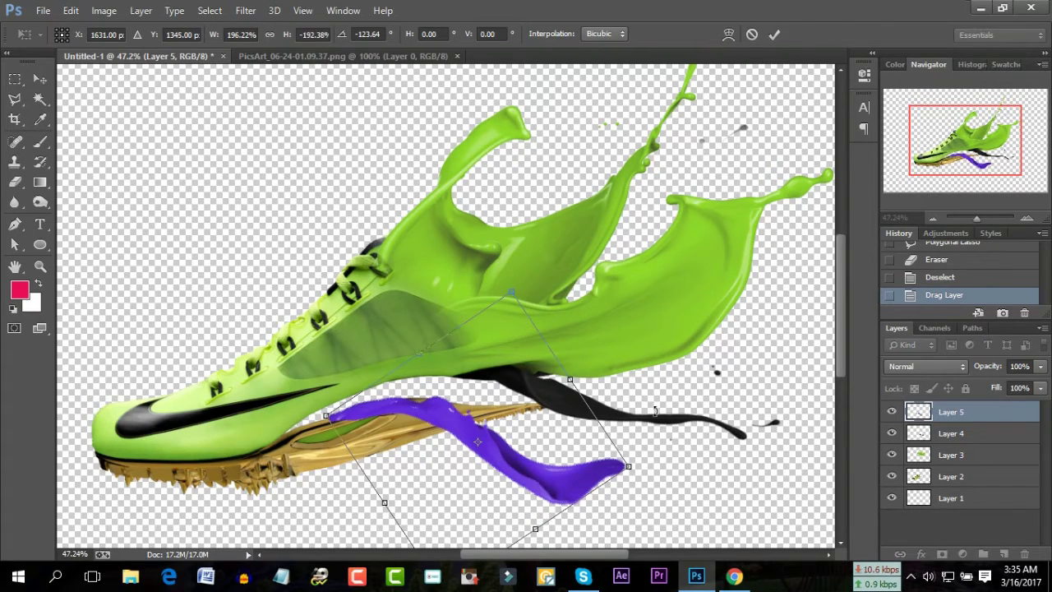
Stretch the splash along the sole to about 184% and -134.68°, then commit the transform.
{"action": "left_click_drag", "start_coordinate": [516, 293], "coordinate": [525, 286]}
{"action": "mouse_move", "coordinate": [628, 466]}
{"action": "left_mouse_down"}
{"action": "mouse_move", "coordinate": [635, 453]}
{"action": "mouse_move", "coordinate": [624, 447]}
{"action": "left_mouse_up"}
{"action": "left_click_drag", "start_coordinate": [736, 376], "coordinate": [699, 321]}
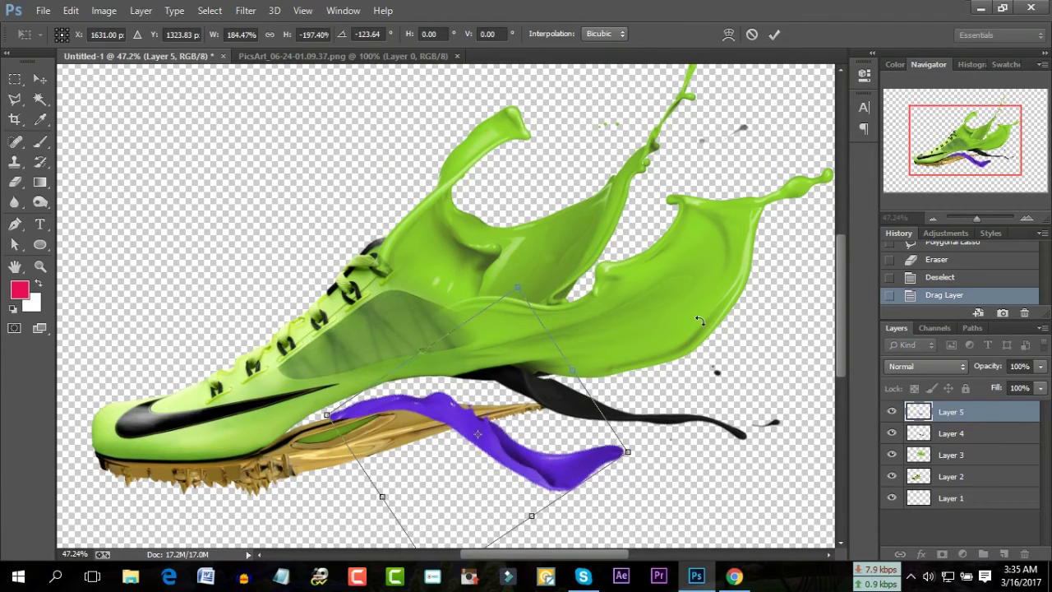
{"action": "left_click_drag", "start_coordinate": [513, 429], "coordinate": [485, 420]}
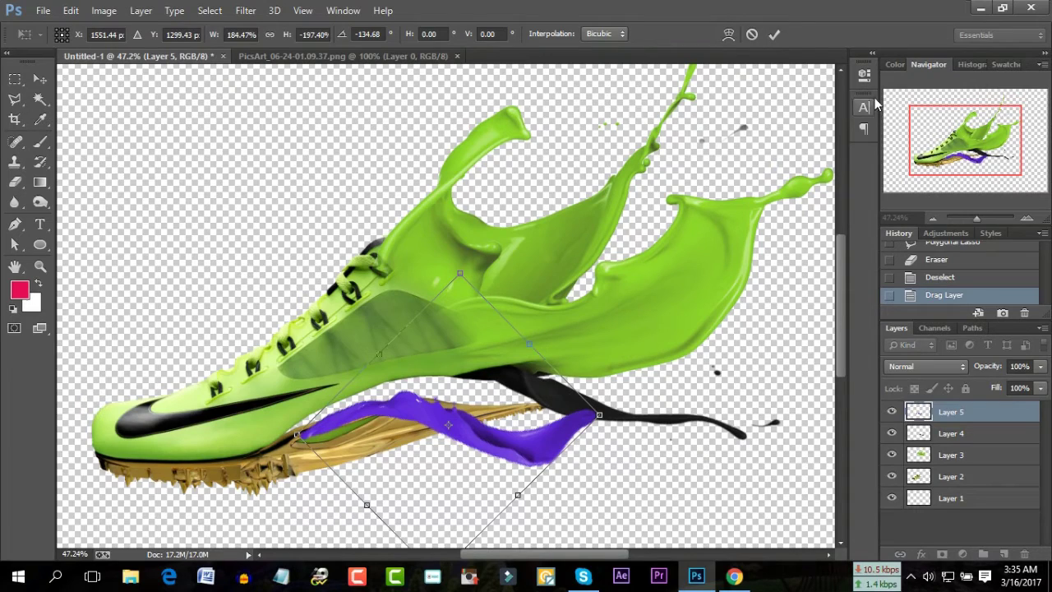
{"action": "left_click", "coordinate": [777, 36]}
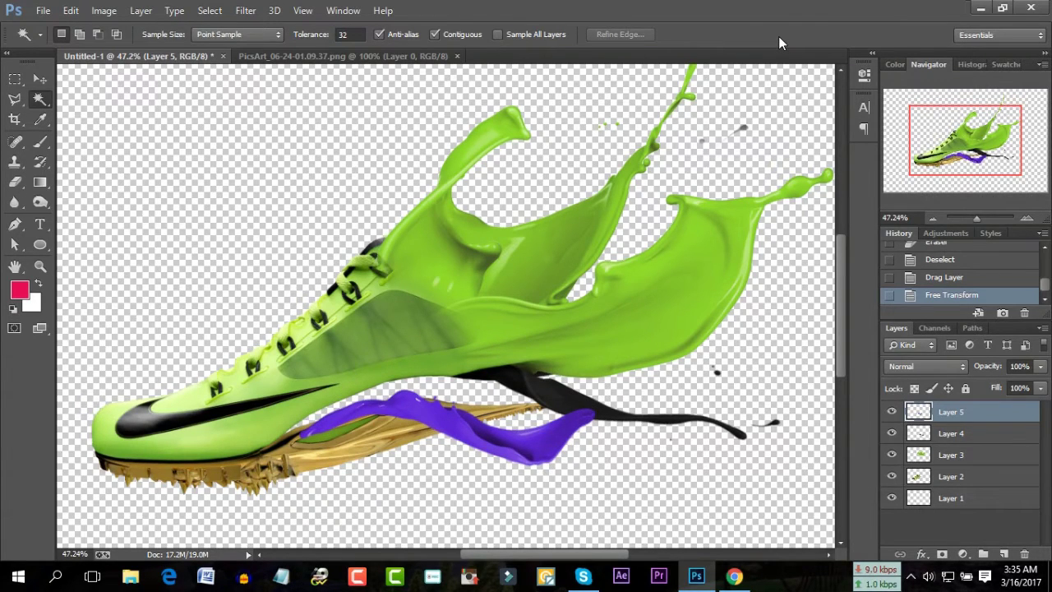
Recolour the purple splash with Hue +143, Saturation -17 and Lightness +6.
{"action": "key", "text": "ctrl+u"}
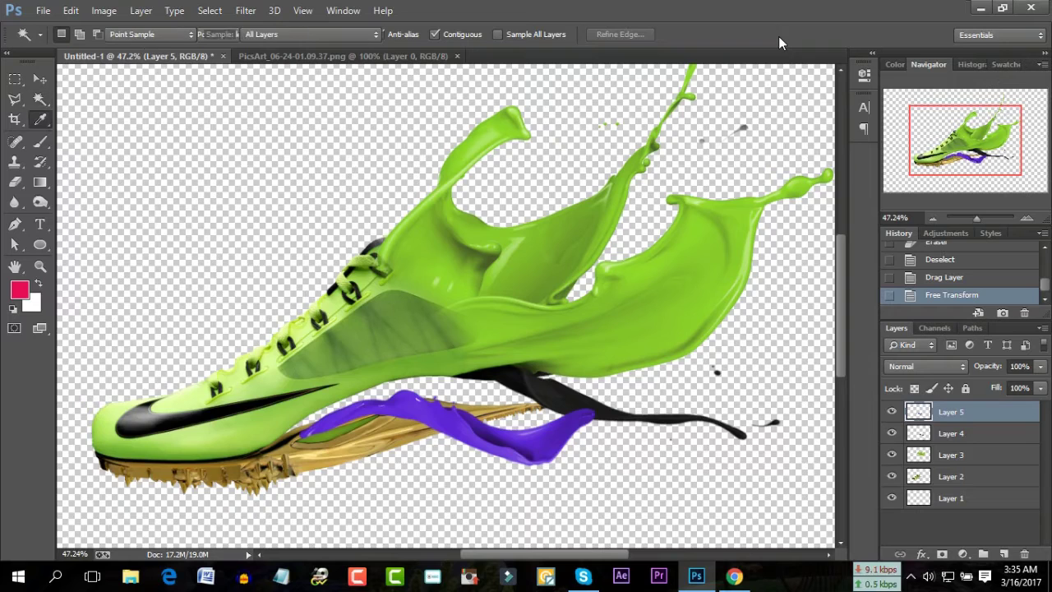
{"action": "mouse_move", "coordinate": [863, 303]}
{"action": "left_mouse_down"}
{"action": "mouse_move", "coordinate": [787, 302]}
{"action": "mouse_move", "coordinate": [938, 309]}
{"action": "mouse_move", "coordinate": [929, 314]}
{"action": "left_mouse_up"}
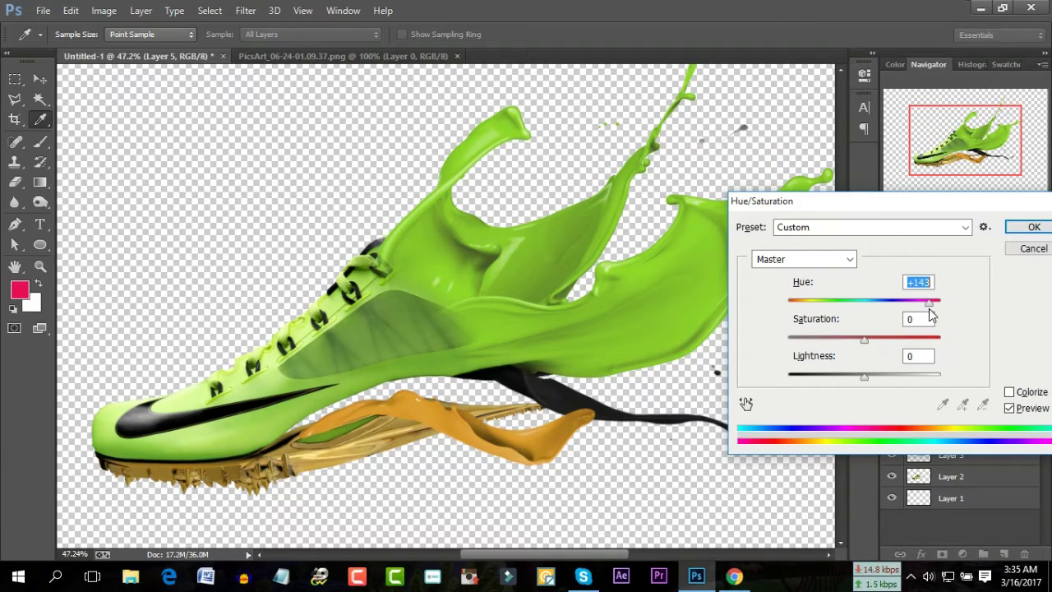
{"action": "left_click_drag", "start_coordinate": [864, 338], "coordinate": [847, 337]}
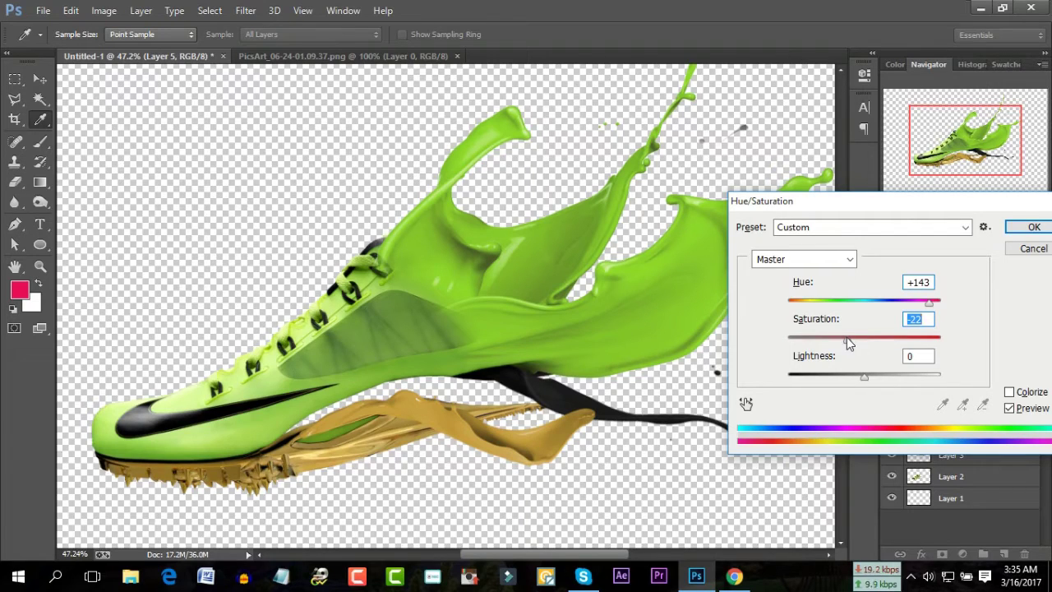
{"action": "left_click_drag", "start_coordinate": [846, 338], "coordinate": [851, 339]}
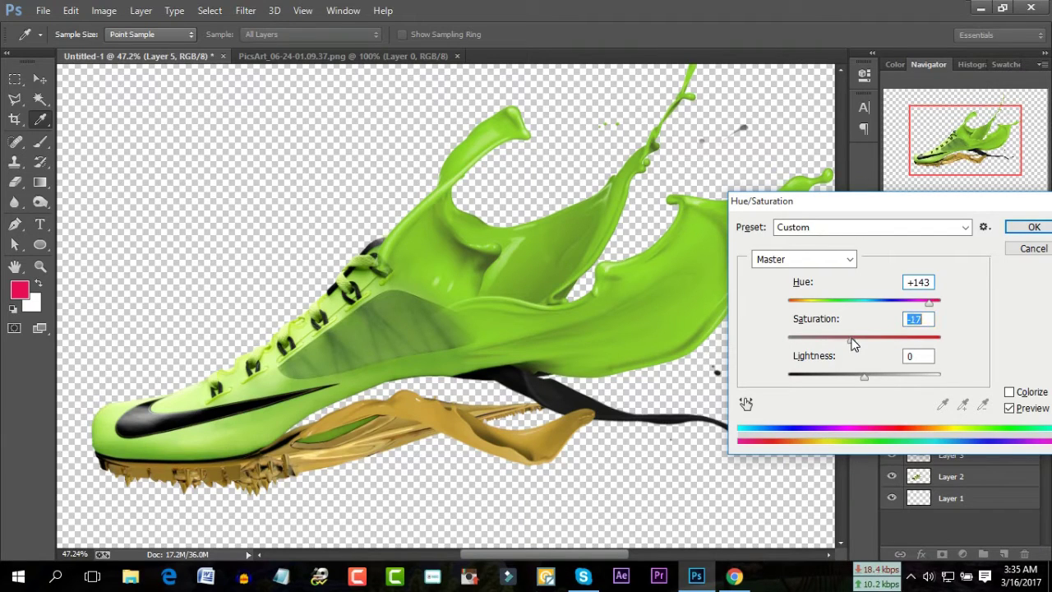
{"action": "left_click", "coordinate": [868, 375]}
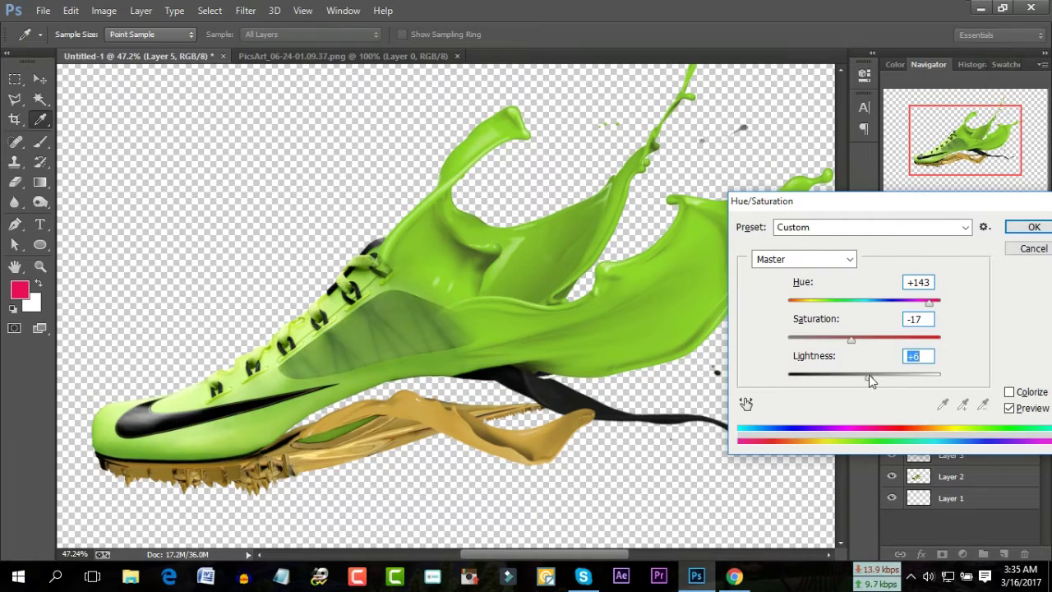
{"action": "left_click", "coordinate": [1019, 228]}
Zoom in on the gold sole splash and select the Eraser tool.
{"action": "key", "text": "w"}
{"action": "left_click", "coordinate": [980, 220]}
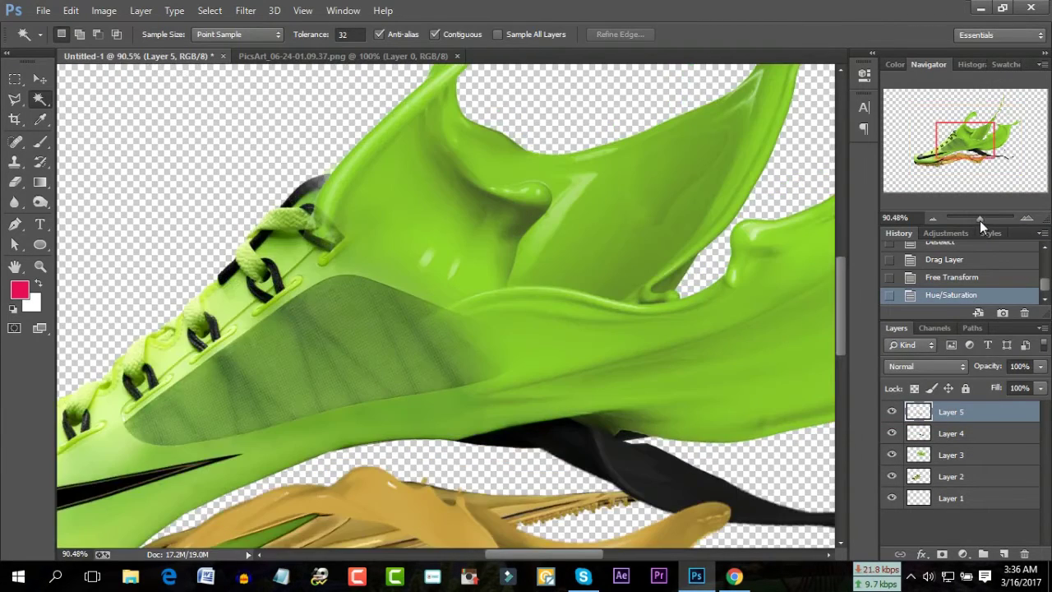
{"action": "left_click_drag", "start_coordinate": [948, 128], "coordinate": [947, 145]}
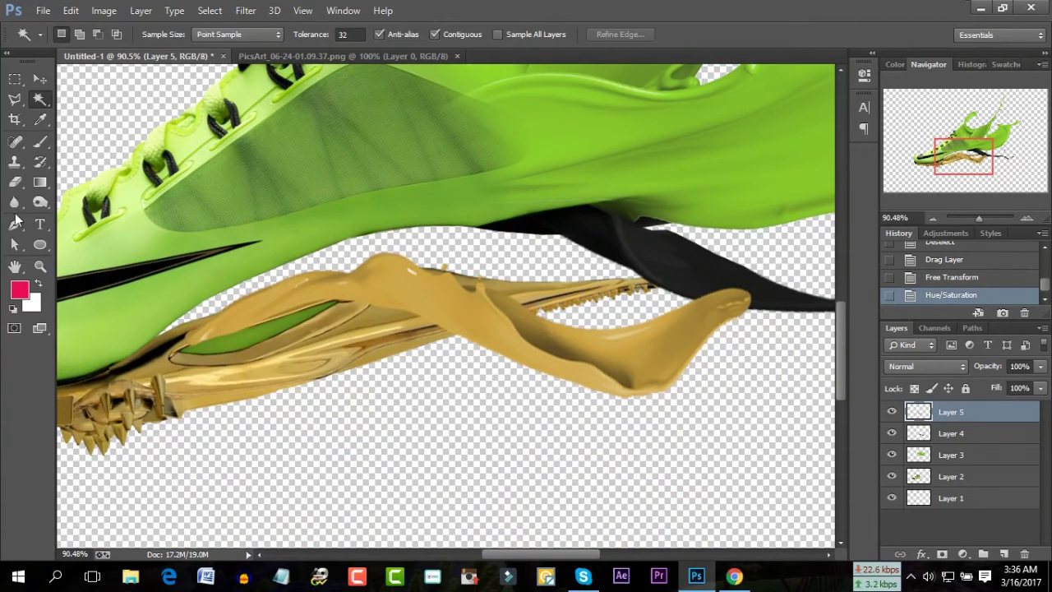
{"action": "left_click", "coordinate": [39, 162]}
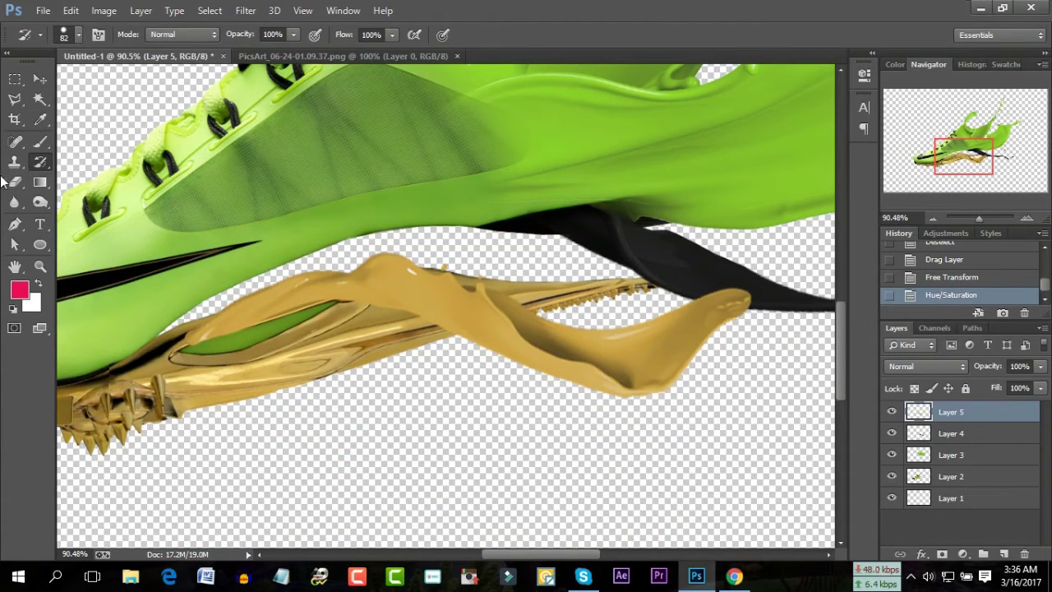
{"action": "left_click", "coordinate": [15, 182]}
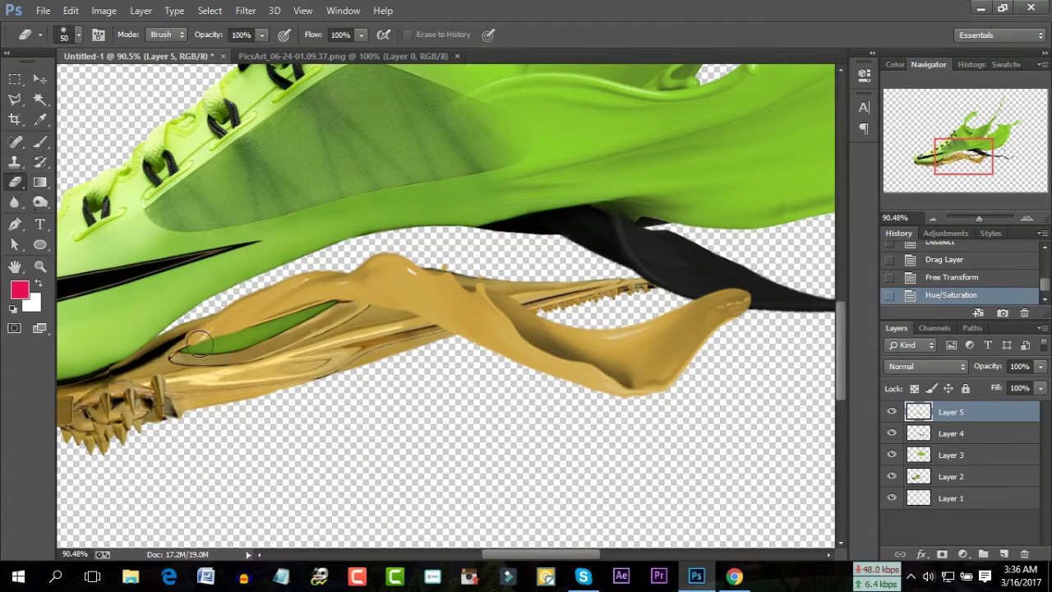
Try erasing stray gold on the sole with a 156 px eraser, then undo it.
{"action": "left_click", "coordinate": [79, 35]}
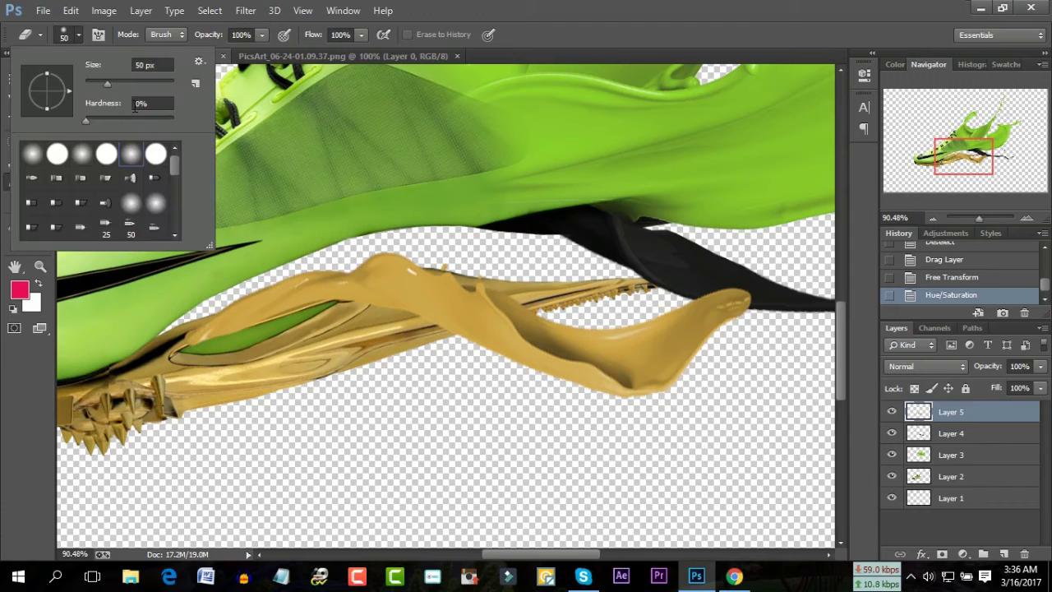
{"action": "left_click", "coordinate": [226, 373]}
{"action": "left_click", "coordinate": [241, 377]}
{"action": "left_click_drag", "start_coordinate": [241, 376], "coordinate": [282, 376]}
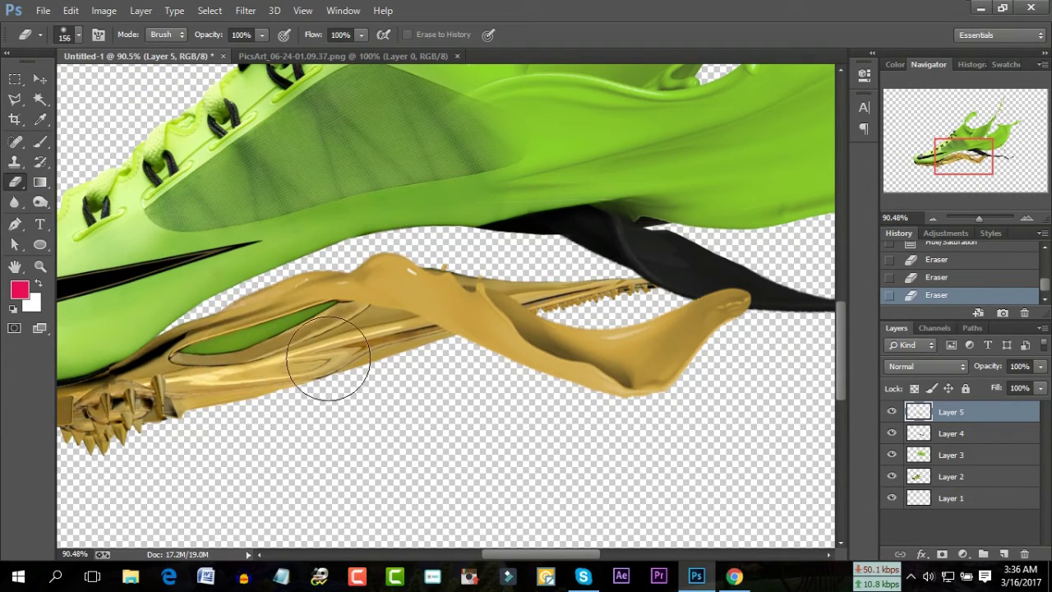
{"action": "left_click", "coordinate": [938, 278]}
Erase excess gold paint on the sole with a 107 px eraser.
{"action": "left_click", "coordinate": [77, 34]}
{"action": "left_click_drag", "start_coordinate": [130, 79], "coordinate": [124, 79]}
{"action": "left_click", "coordinate": [216, 374]}
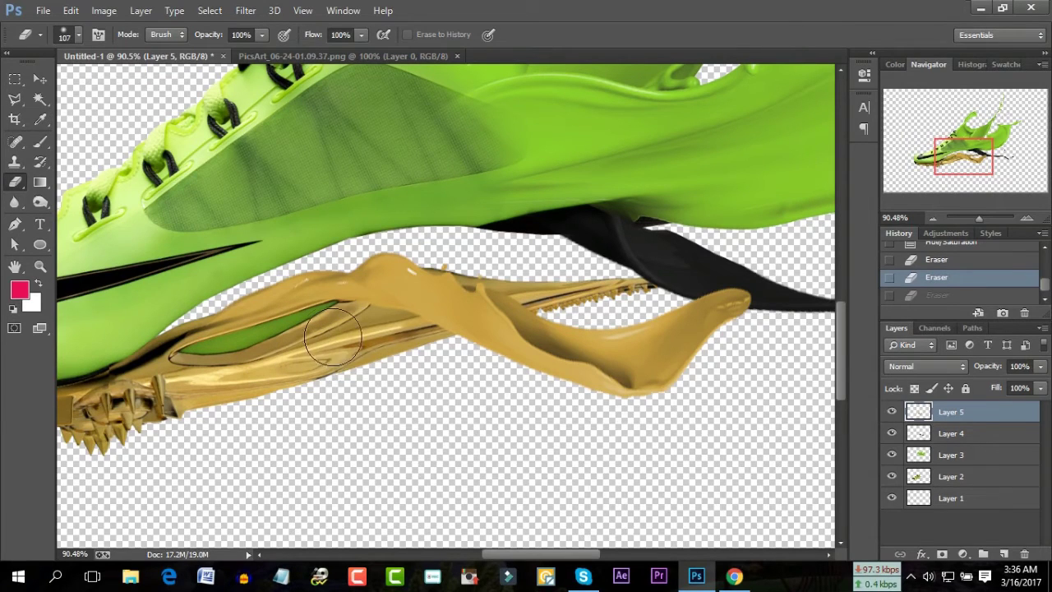
{"action": "left_click_drag", "start_coordinate": [326, 354], "coordinate": [488, 395]}
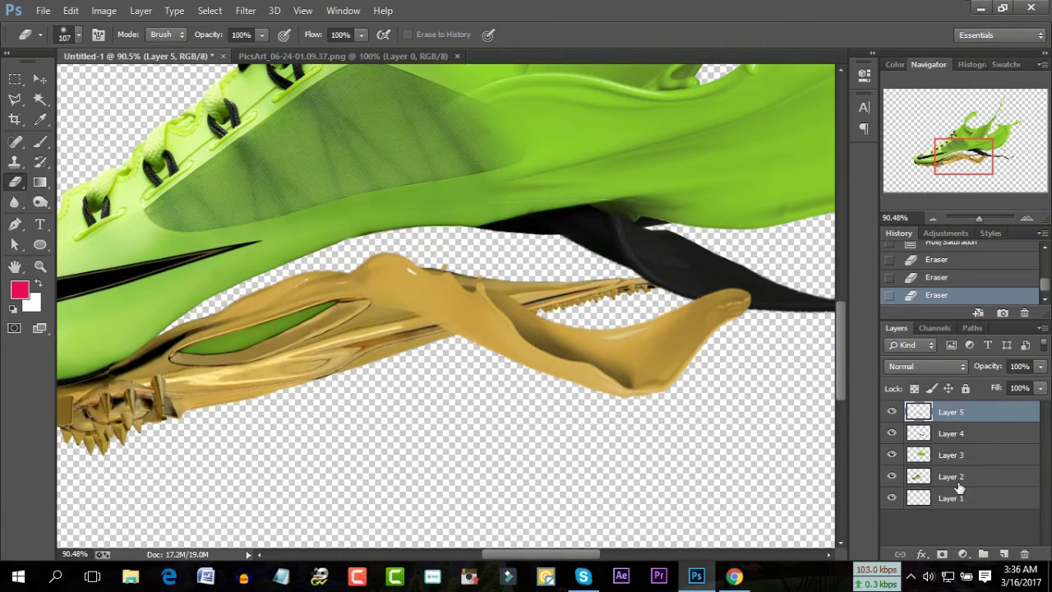
Switch between Layers 2 and 5, erasing and undoing strokes on the gold strand.
{"action": "left_click", "coordinate": [952, 476]}
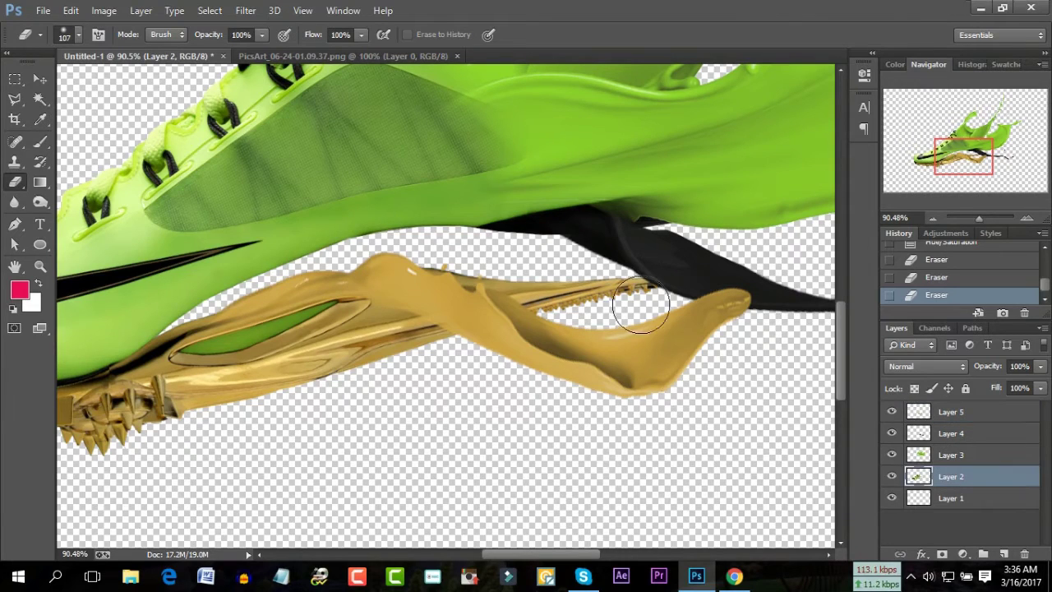
{"action": "left_click_drag", "start_coordinate": [608, 285], "coordinate": [453, 246]}
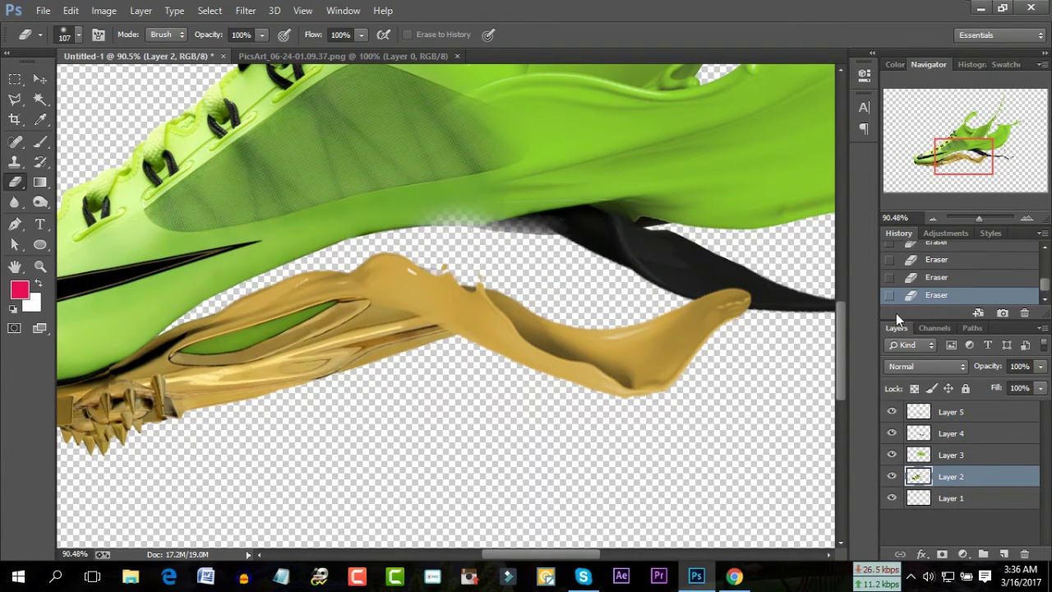
{"action": "left_click", "coordinate": [920, 279]}
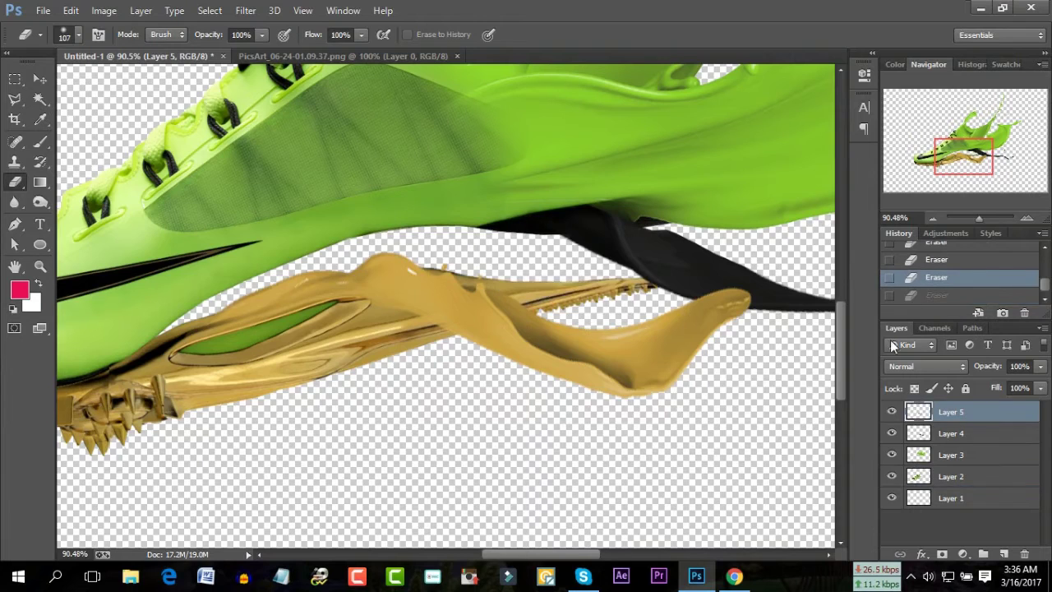
{"action": "left_click", "coordinate": [653, 287]}
{"action": "left_click", "coordinate": [955, 279]}
{"action": "left_click", "coordinate": [941, 481]}
{"action": "left_click", "coordinate": [551, 292]}
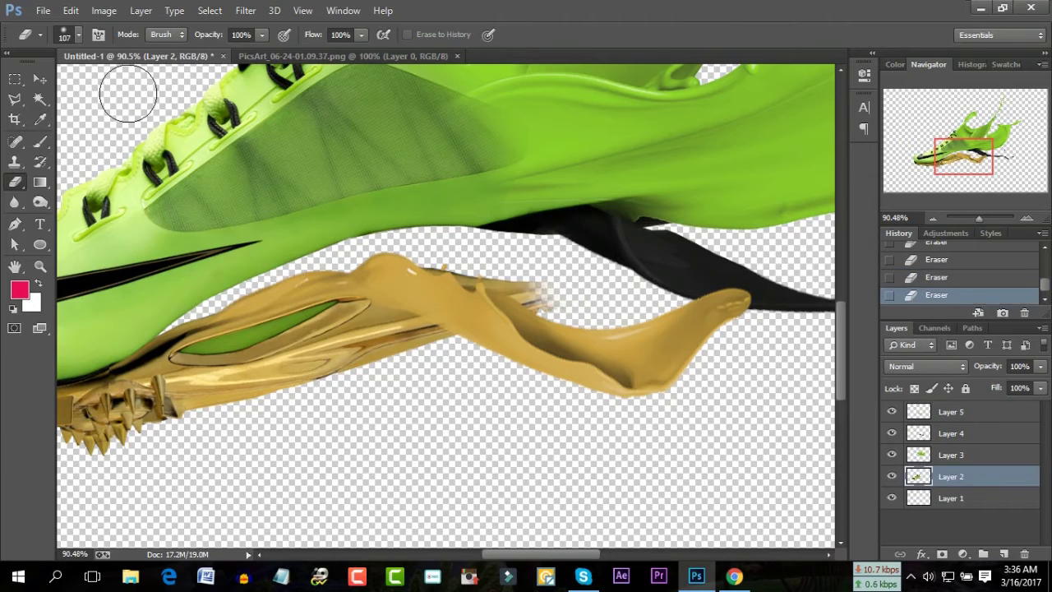
Erase the faint gold strand tip with a 48 px eraser, then zoom out to the shoe.
{"action": "left_click", "coordinate": [76, 36]}
{"action": "left_click_drag", "start_coordinate": [115, 84], "coordinate": [106, 84]}
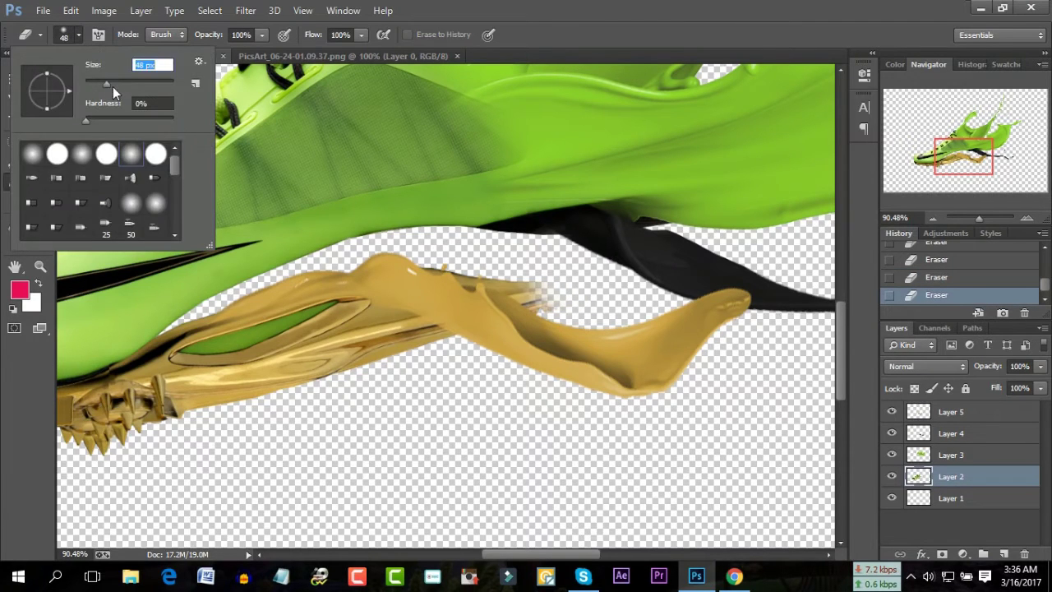
{"action": "key", "text": "Return"}
{"action": "mouse_move", "coordinate": [551, 305]}
{"action": "left_mouse_down"}
{"action": "mouse_move", "coordinate": [528, 282]}
{"action": "mouse_move", "coordinate": [417, 272]}
{"action": "left_mouse_up"}
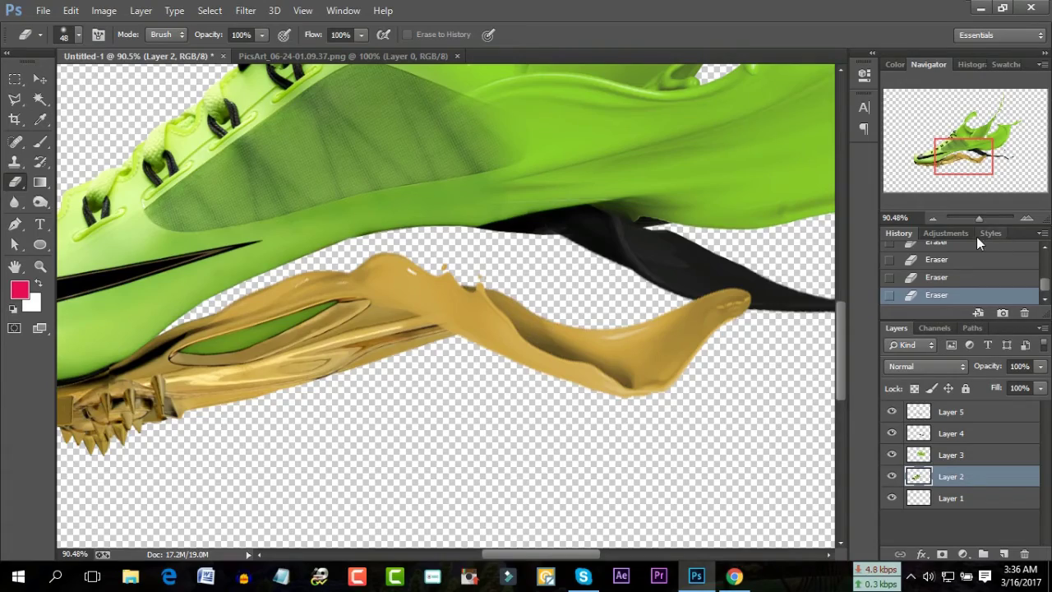
{"action": "left_click_drag", "start_coordinate": [982, 219], "coordinate": [979, 221]}
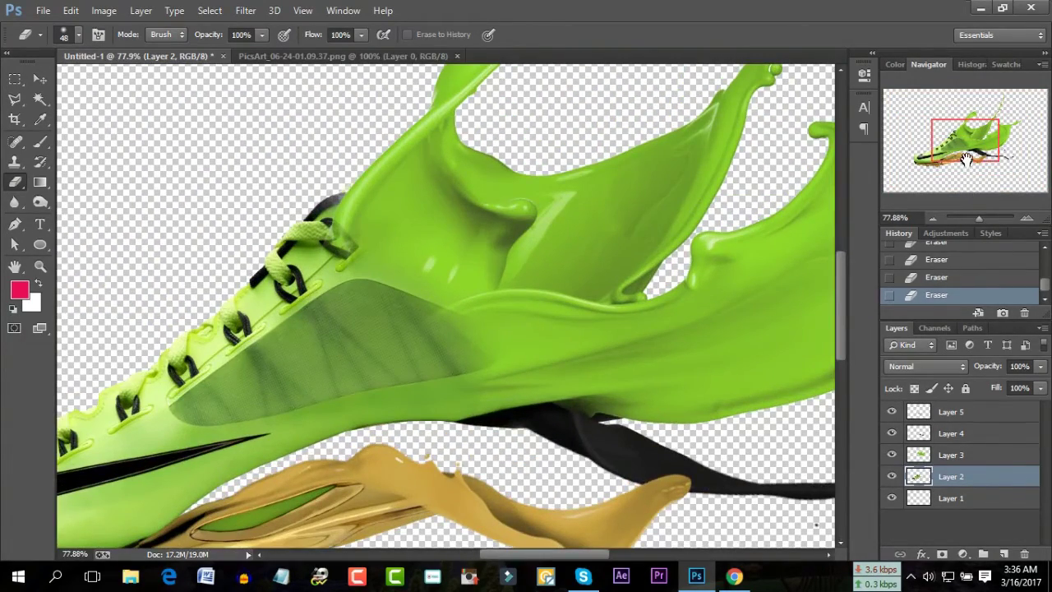
{"action": "left_click_drag", "start_coordinate": [967, 156], "coordinate": [960, 168]}
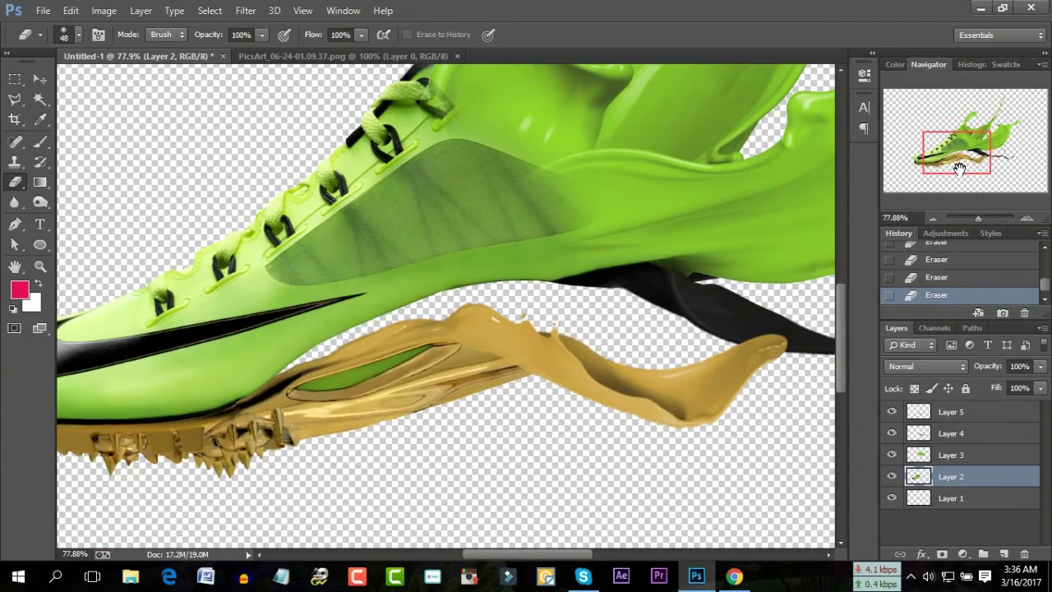
Close the purple splash document and open the pink splash image 2.png.
{"action": "left_click", "coordinate": [443, 56]}
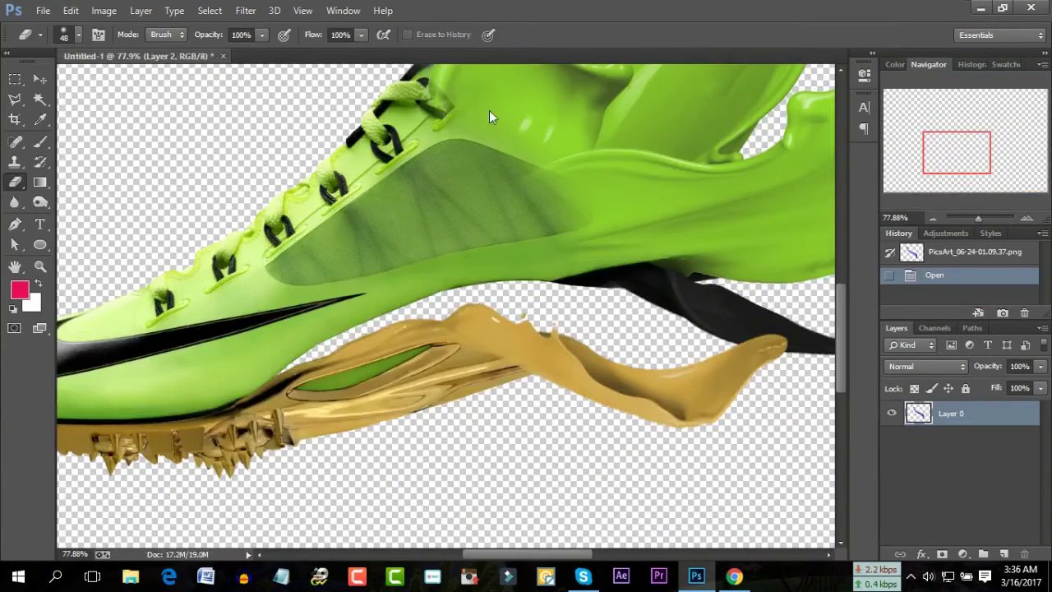
{"action": "left_click", "coordinate": [72, 10]}
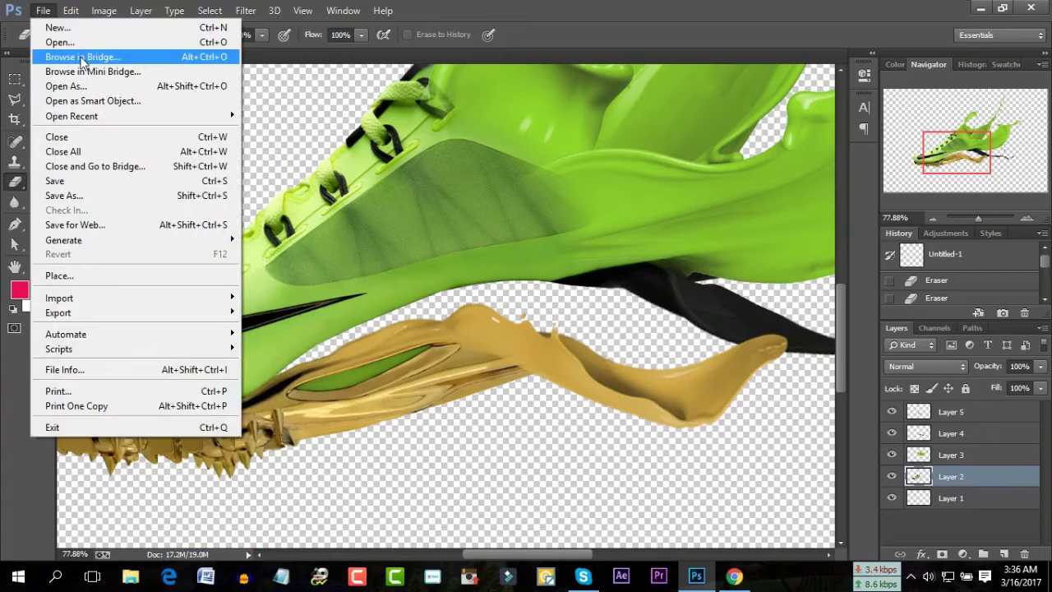
{"action": "left_click", "coordinate": [79, 43]}
{"action": "scroll", "coordinate": [829, 330], "scroll_direction": "down", "scroll_amount": 1}
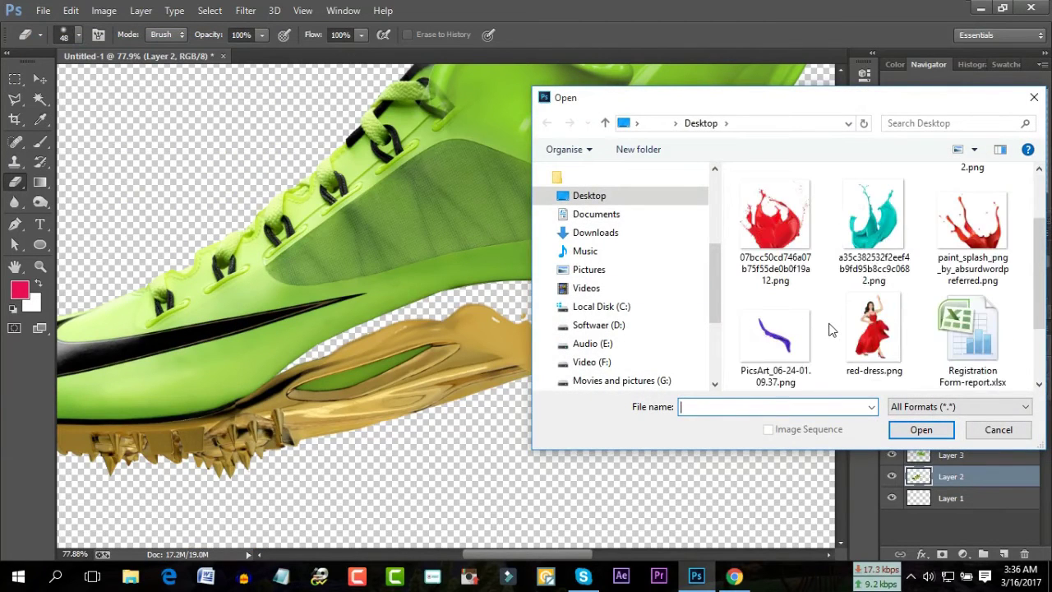
{"action": "scroll", "coordinate": [829, 331], "scroll_direction": "up", "scroll_amount": 1}
{"action": "left_click", "coordinate": [972, 209]}
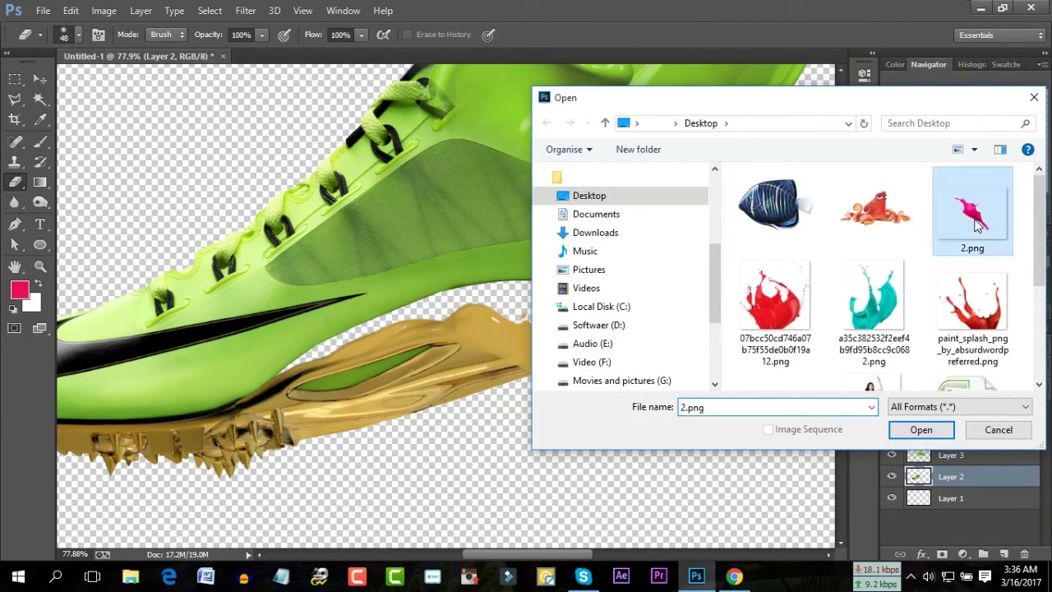
{"action": "left_click", "coordinate": [918, 430]}
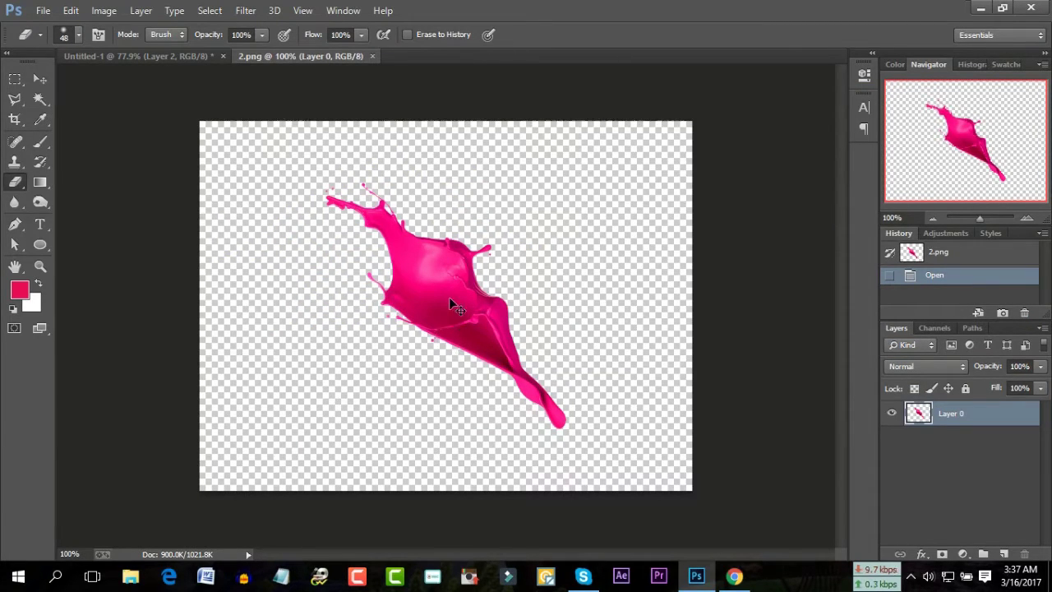
Copy the pink splash into Untitled-1 as top Layer 6, rotated about 159° across the sole.
{"action": "left_click_drag", "start_coordinate": [425, 271], "coordinate": [451, 329]}
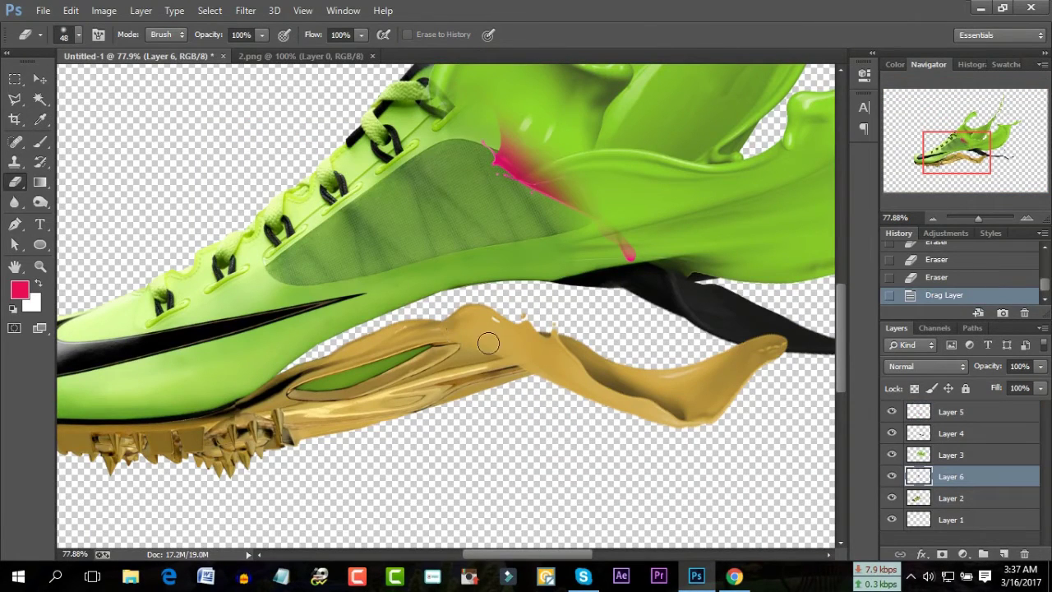
{"action": "left_click_drag", "start_coordinate": [994, 477], "coordinate": [992, 415]}
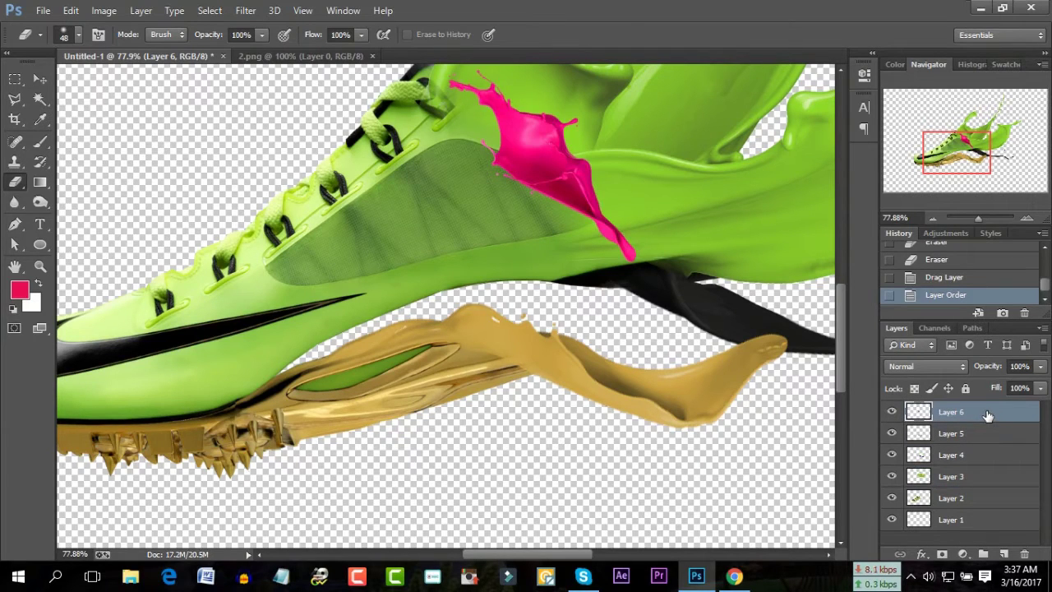
{"action": "key", "text": "ctrl+t"}
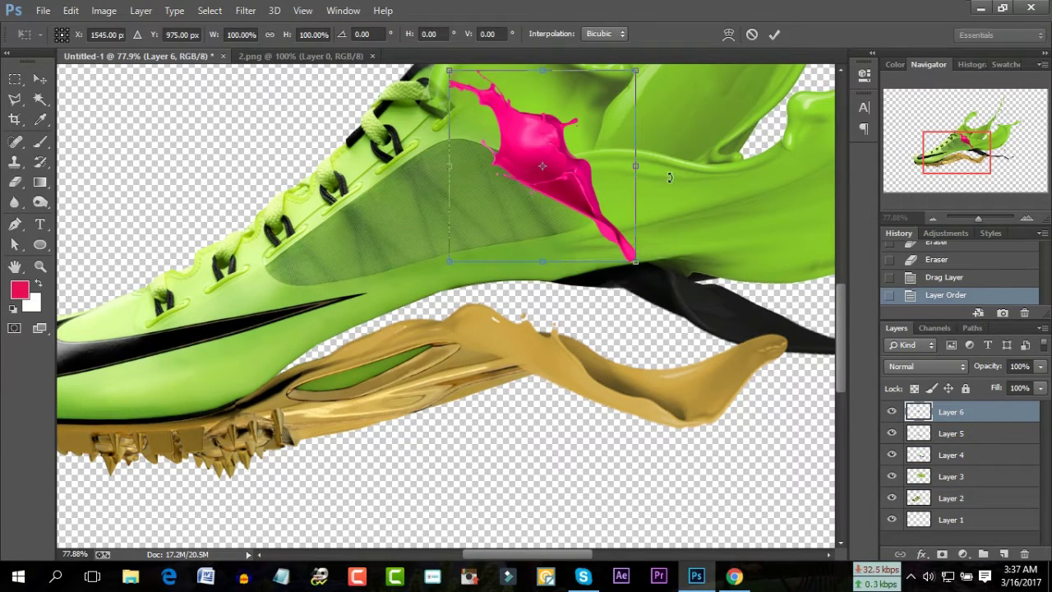
{"action": "left_click_drag", "start_coordinate": [670, 177], "coordinate": [497, 329]}
{"action": "mouse_move", "coordinate": [587, 217]}
{"action": "left_mouse_down"}
{"action": "mouse_move", "coordinate": [475, 403]}
{"action": "mouse_move", "coordinate": [510, 395]}
{"action": "mouse_move", "coordinate": [583, 411]}
{"action": "left_mouse_up"}
{"action": "left_click_drag", "start_coordinate": [706, 369], "coordinate": [703, 417]}
{"action": "left_click_drag", "start_coordinate": [571, 372], "coordinate": [530, 384]}
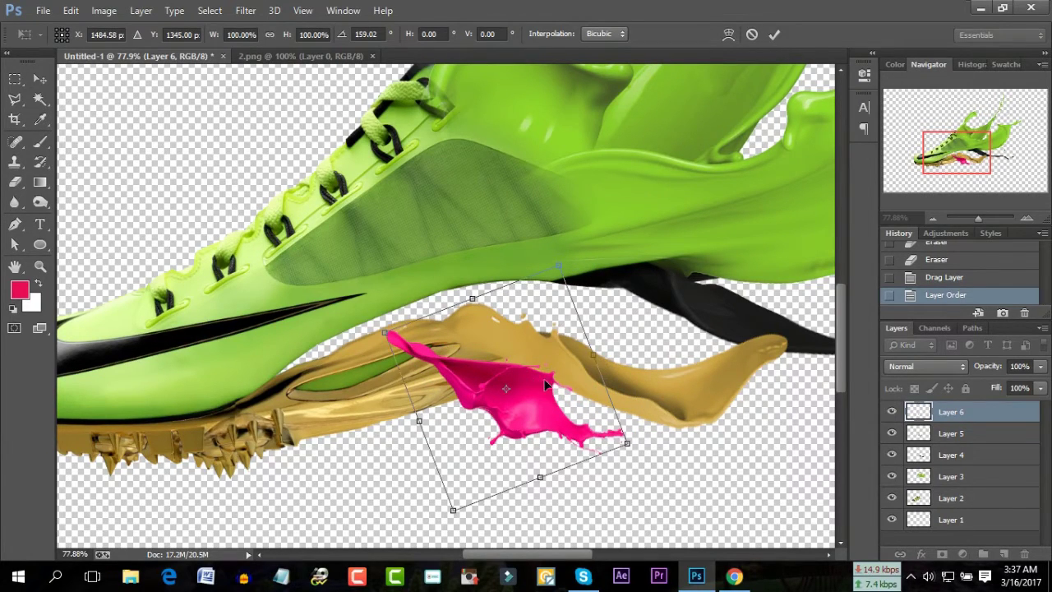
{"action": "left_click", "coordinate": [775, 35]}
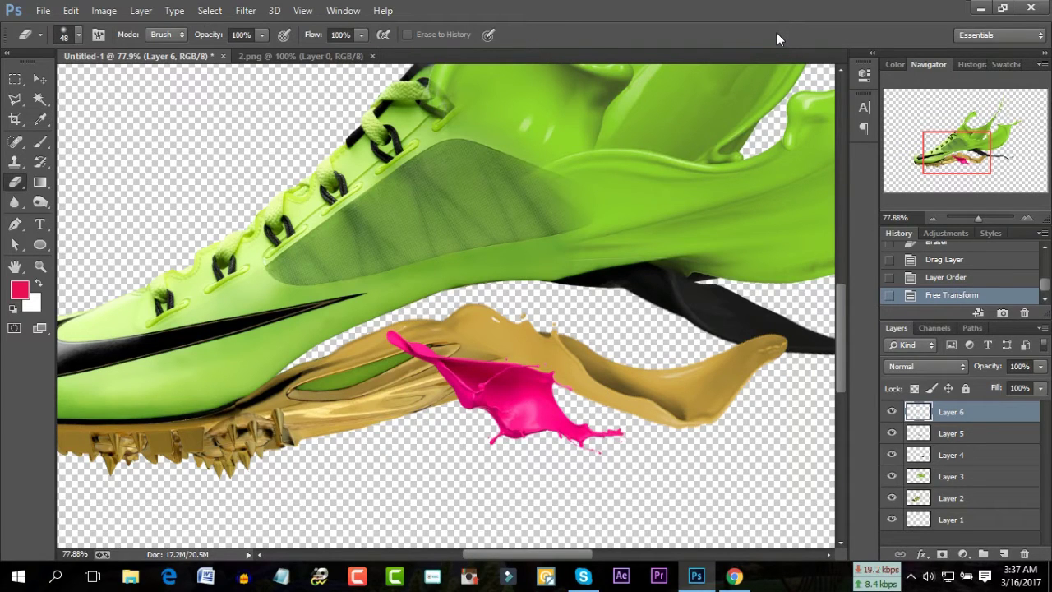
Recolour the magenta Layer 6 splash with Hue +68, Saturation -35 and Lightness +10.
{"action": "key", "text": "ctrl+u"}
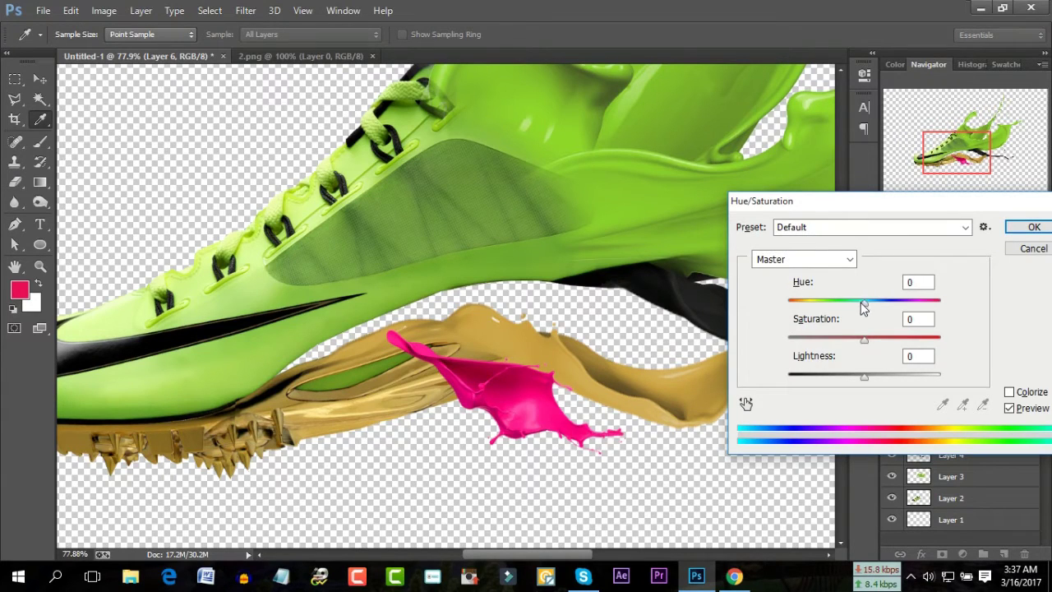
{"action": "mouse_move", "coordinate": [867, 305]}
{"action": "left_mouse_down"}
{"action": "mouse_move", "coordinate": [940, 307]}
{"action": "mouse_move", "coordinate": [841, 307]}
{"action": "mouse_move", "coordinate": [850, 301]}
{"action": "mouse_move", "coordinate": [826, 319]}
{"action": "mouse_move", "coordinate": [787, 320]}
{"action": "mouse_move", "coordinate": [904, 305]}
{"action": "left_mouse_up"}
{"action": "mouse_move", "coordinate": [864, 337]}
{"action": "left_mouse_down"}
{"action": "mouse_move", "coordinate": [825, 341]}
{"action": "mouse_move", "coordinate": [837, 340]}
{"action": "left_mouse_up"}
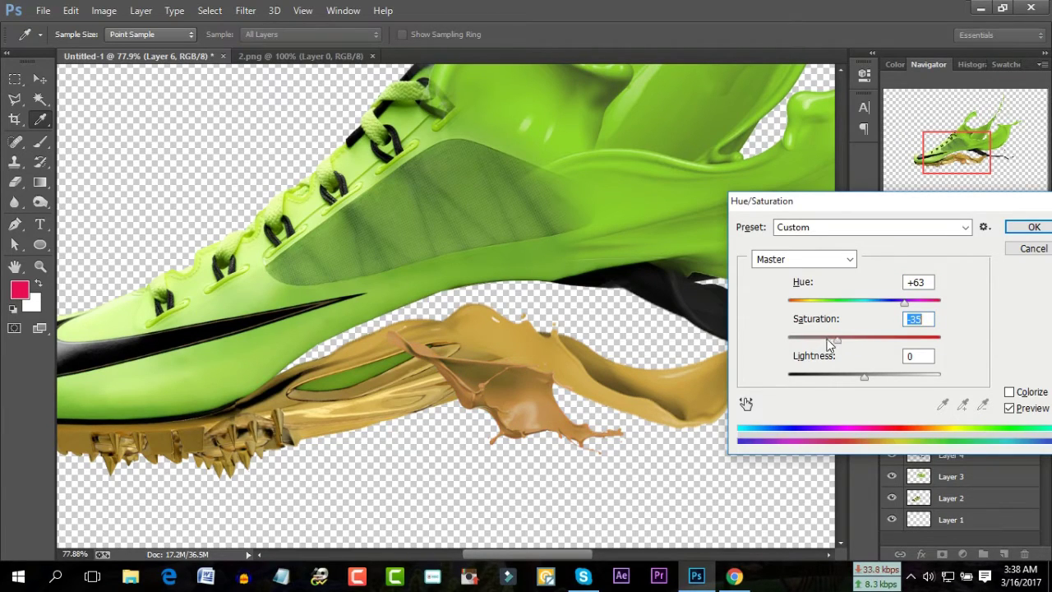
{"action": "left_click", "coordinate": [871, 372]}
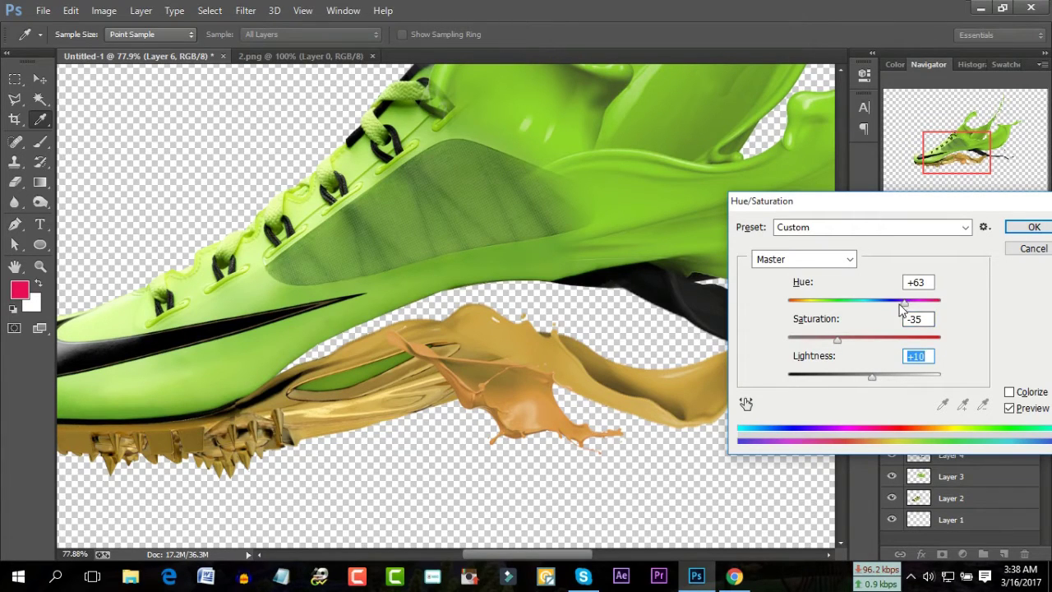
{"action": "left_click", "coordinate": [928, 283]}
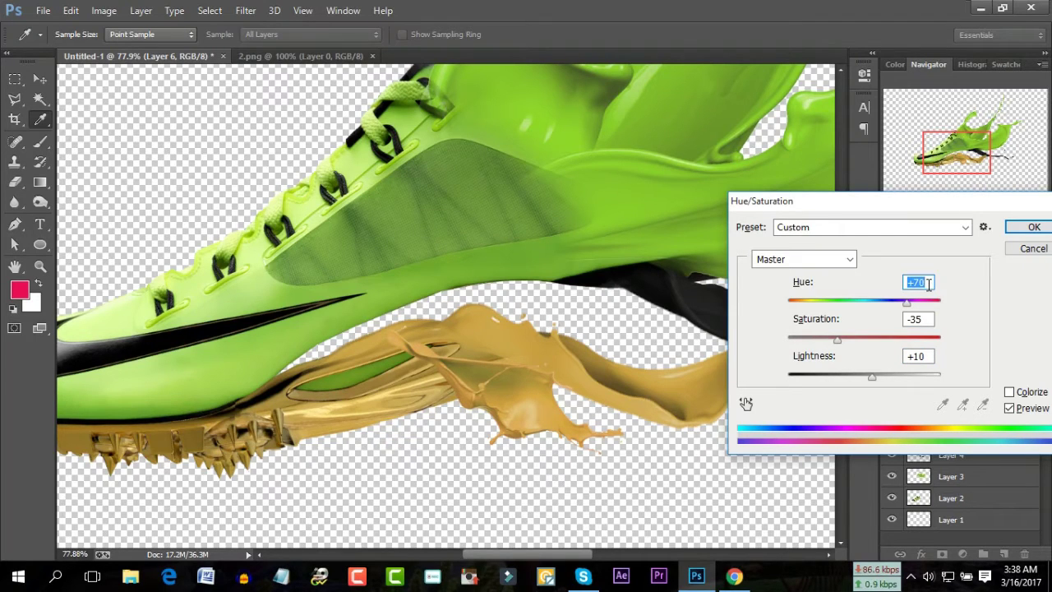
{"action": "left_click", "coordinate": [1028, 228]}
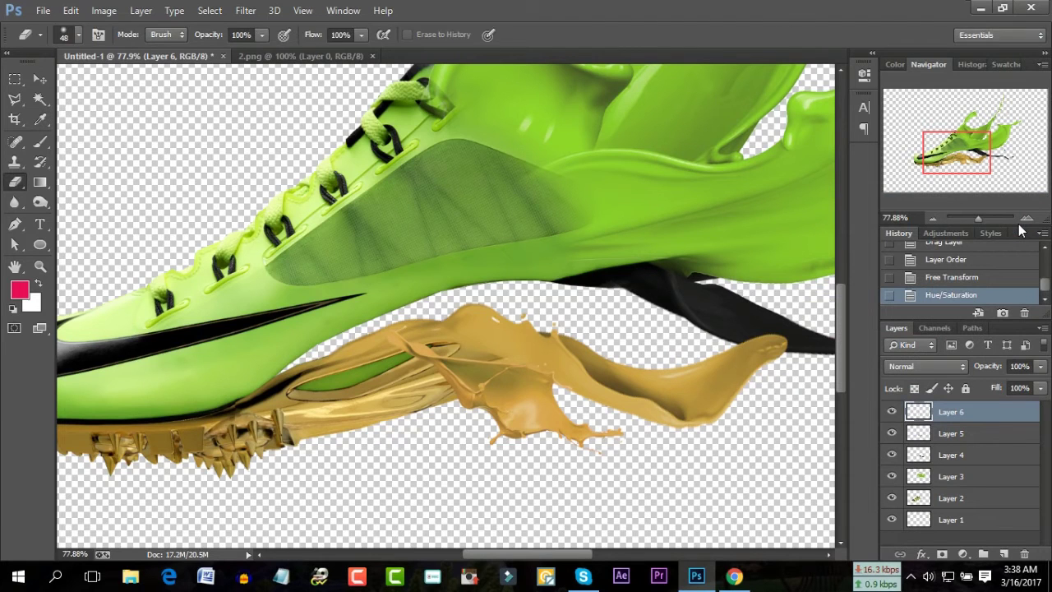
{"action": "key", "text": "ctrl+t"}
Tilt the gold splash to about -5.76° along the sole, then erase a bit of its lower edge.
{"action": "left_click_drag", "start_coordinate": [735, 274], "coordinate": [695, 258]}
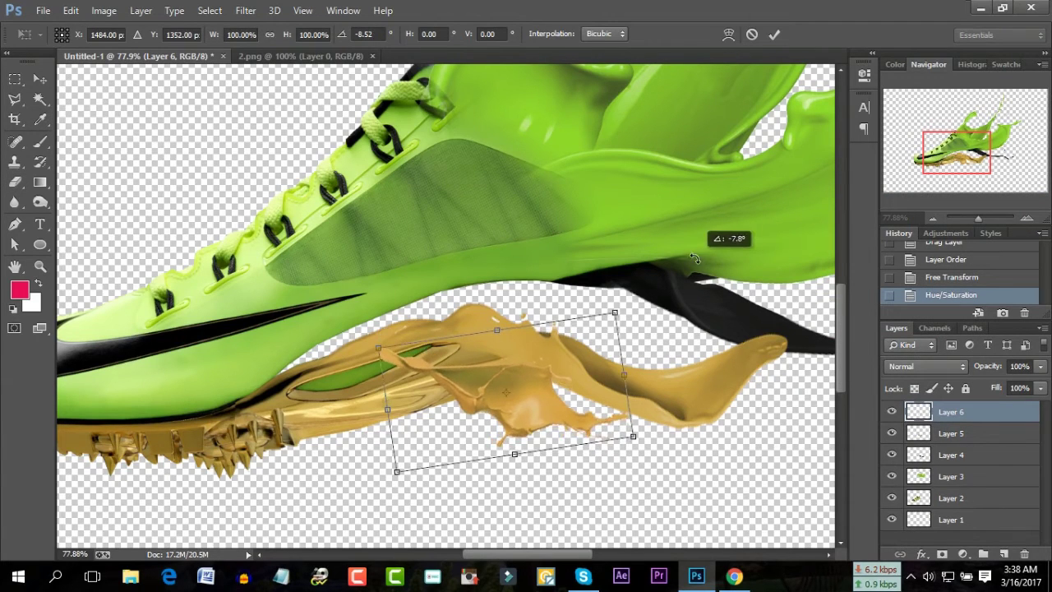
{"action": "left_click_drag", "start_coordinate": [510, 400], "coordinate": [498, 393]}
{"action": "mouse_move", "coordinate": [683, 362]}
{"action": "left_mouse_down"}
{"action": "mouse_move", "coordinate": [665, 349]}
{"action": "mouse_move", "coordinate": [666, 396]}
{"action": "left_mouse_up"}
{"action": "left_click_drag", "start_coordinate": [526, 397], "coordinate": [528, 382]}
{"action": "left_click_drag", "start_coordinate": [676, 333], "coordinate": [666, 306]}
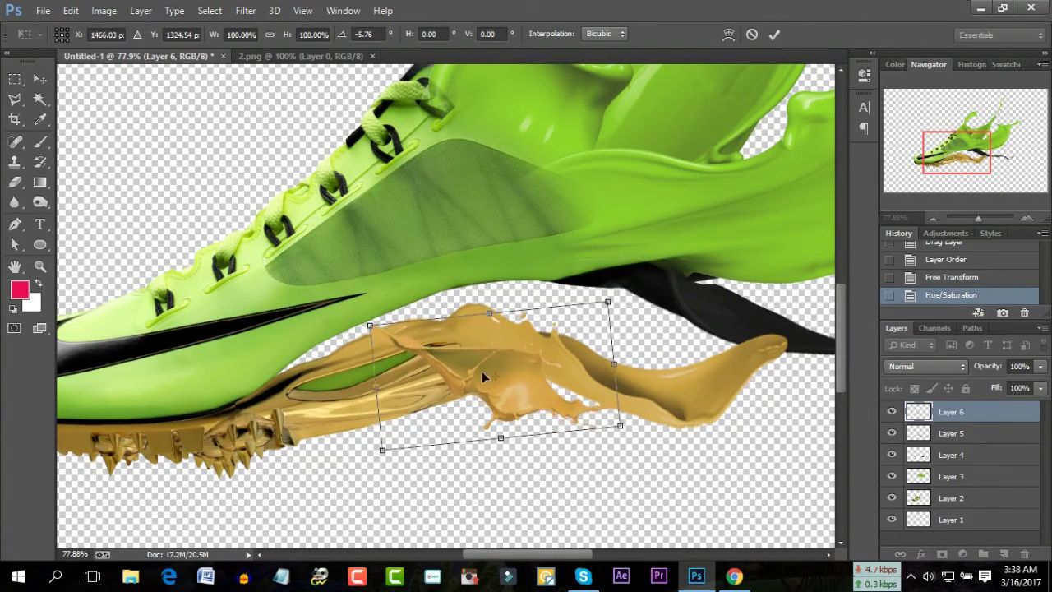
{"action": "left_click_drag", "start_coordinate": [483, 377], "coordinate": [454, 397]}
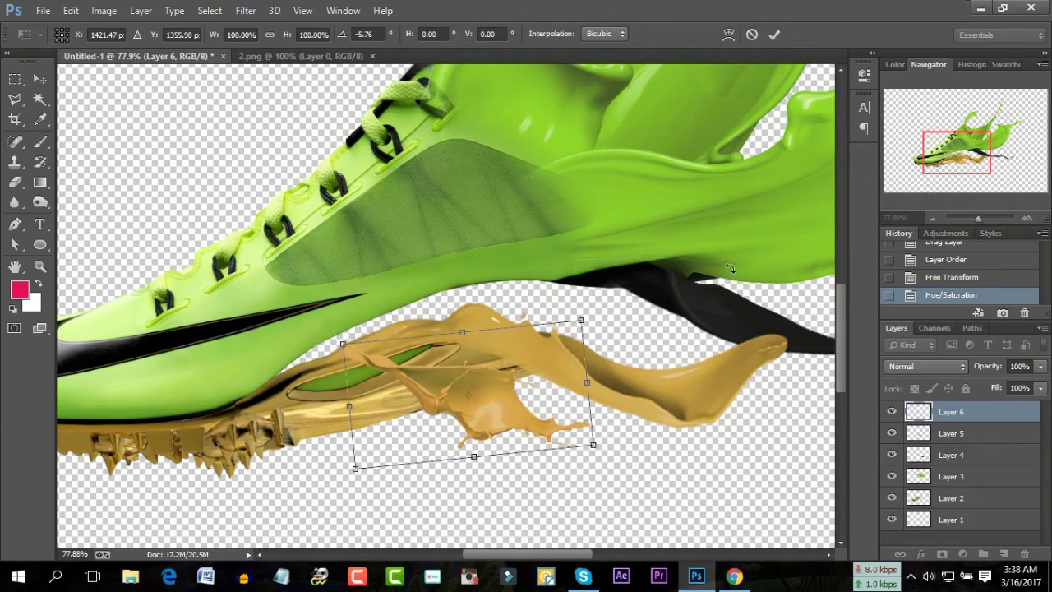
{"action": "left_click_drag", "start_coordinate": [499, 404], "coordinate": [512, 398]}
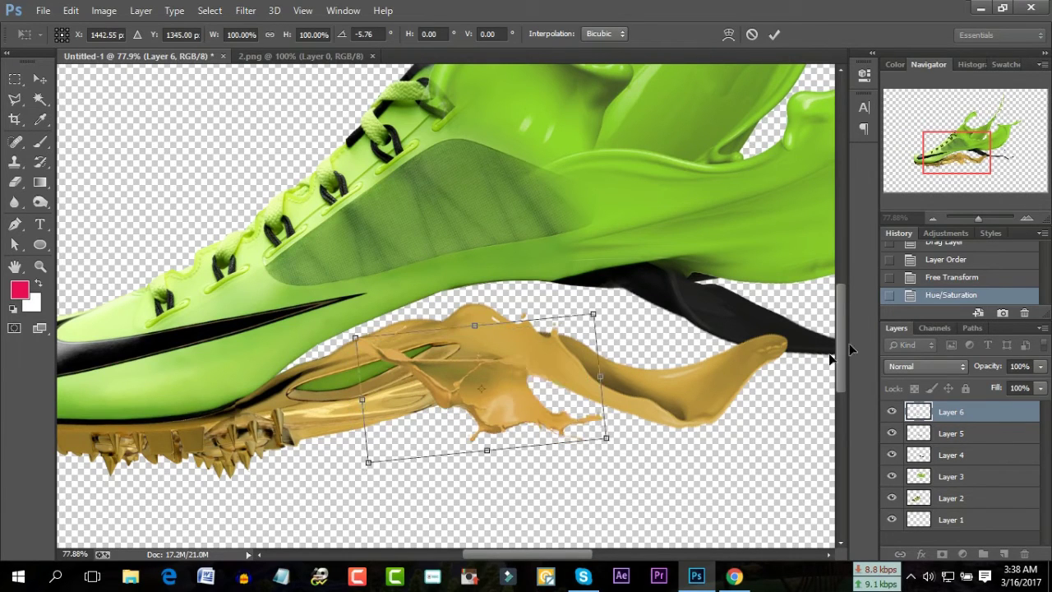
{"action": "left_click", "coordinate": [775, 34]}
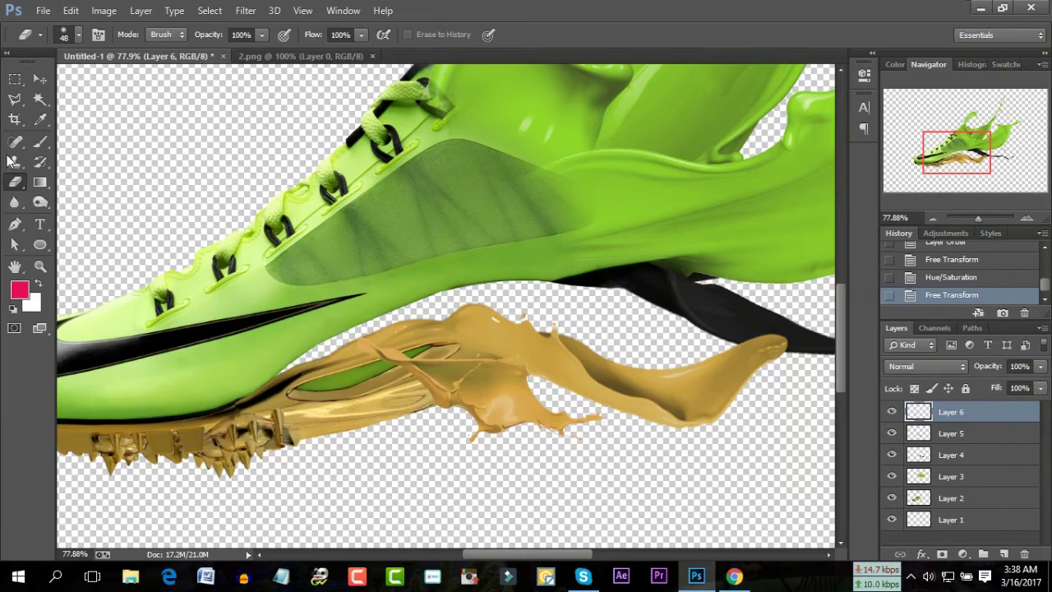
{"action": "left_click_drag", "start_coordinate": [447, 351], "coordinate": [444, 366]}
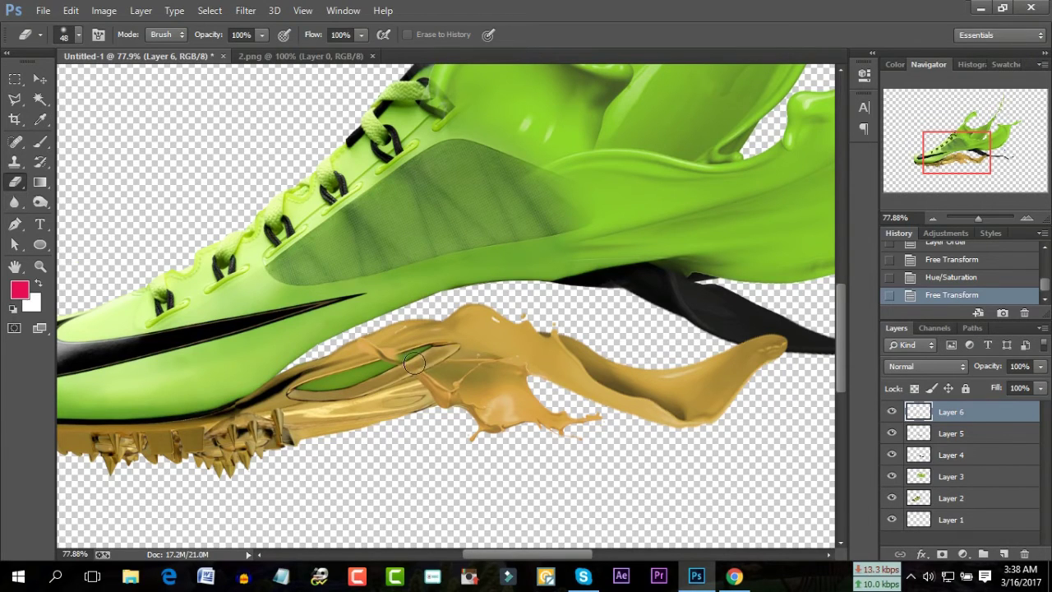
Erase more of the gold splash's lower part, then revert to the earlier Eraser state in History.
{"action": "left_click", "coordinate": [76, 36]}
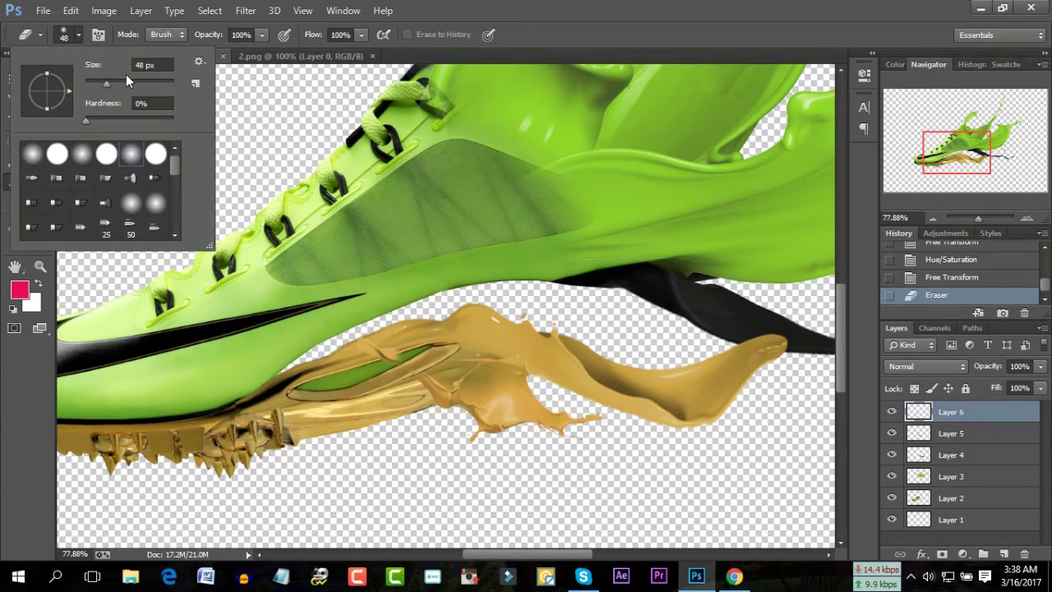
{"action": "key", "text": "Return"}
{"action": "mouse_move", "coordinate": [386, 350]}
{"action": "left_mouse_down"}
{"action": "mouse_move", "coordinate": [405, 366]}
{"action": "mouse_move", "coordinate": [446, 369]}
{"action": "left_mouse_up"}
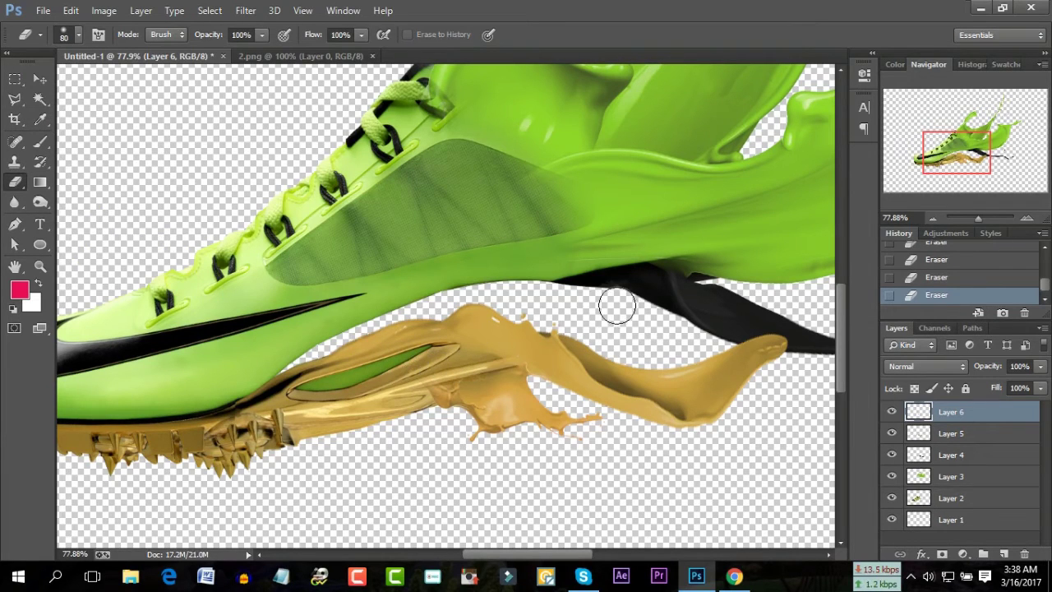
{"action": "left_click", "coordinate": [933, 278]}
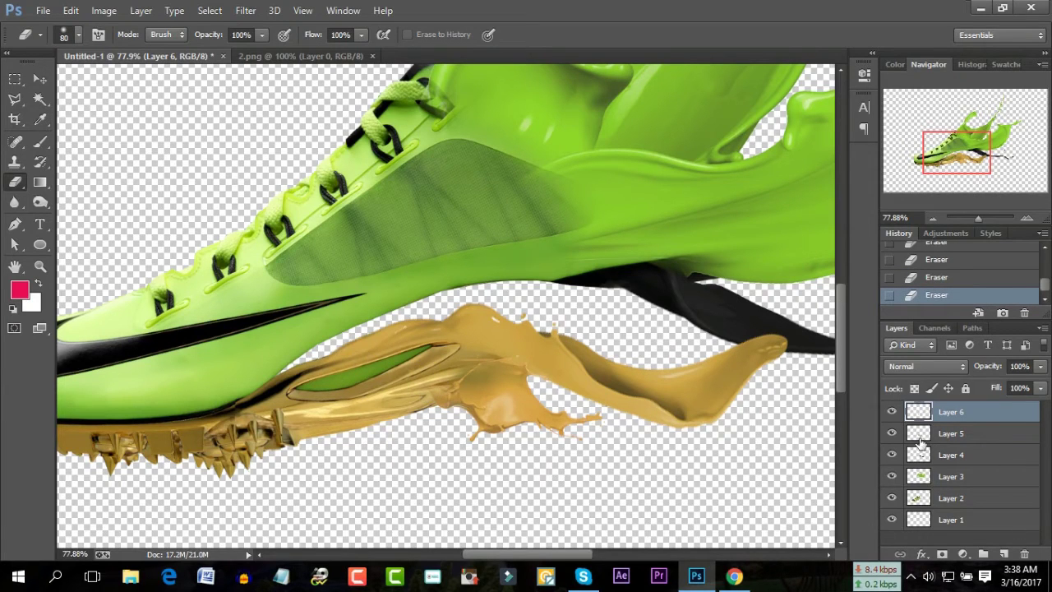
{"action": "left_click", "coordinate": [951, 498]}
{"action": "left_click", "coordinate": [522, 378]}
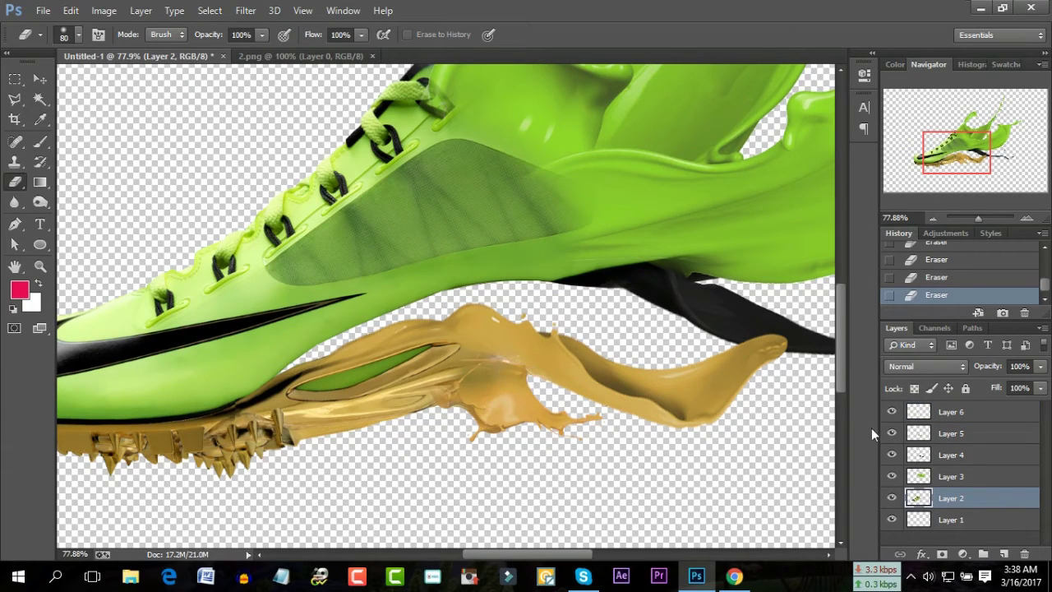
{"action": "left_click", "coordinate": [951, 267]}
Zoom out to the whole shoe and close the 2.png document.
{"action": "left_click_drag", "start_coordinate": [978, 223], "coordinate": [973, 224]}
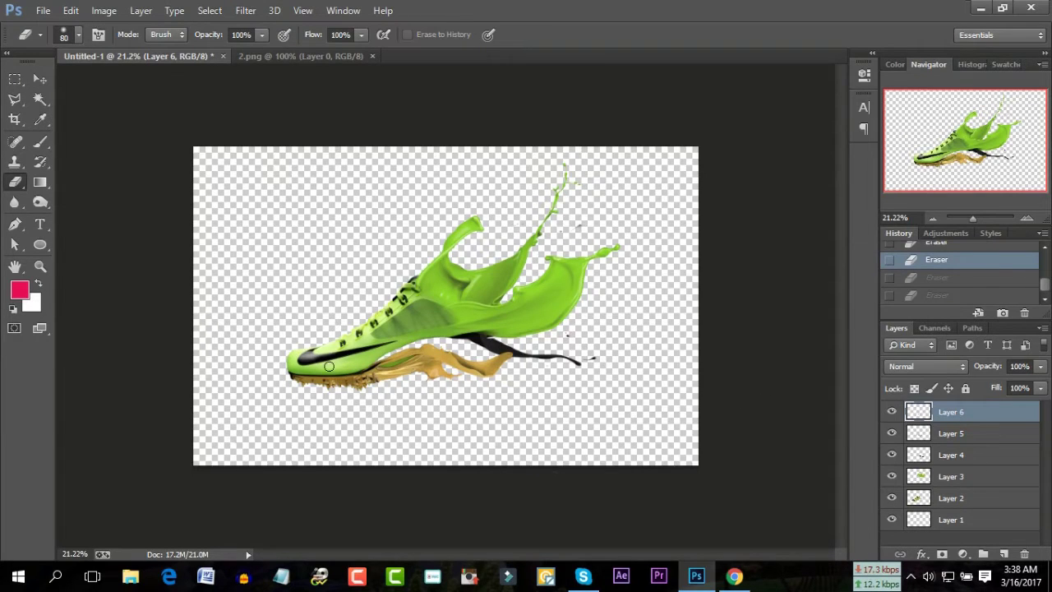
{"action": "left_click", "coordinate": [304, 56]}
{"action": "left_click", "coordinate": [372, 56]}
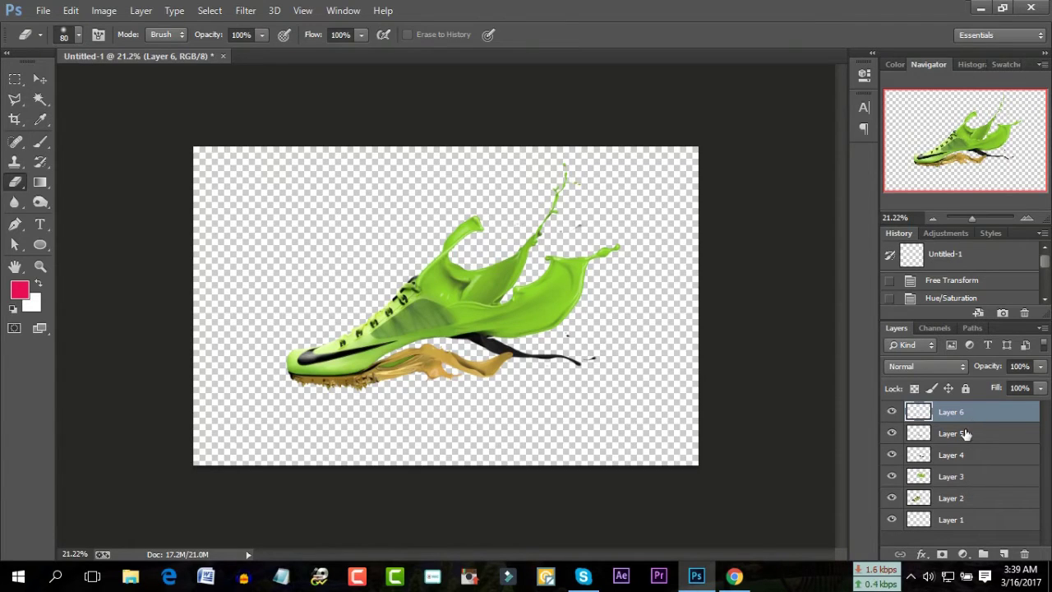
Select Layers 1–6 and merge them into a single shoe layer.
{"action": "left_click", "coordinate": [966, 434], "text": "shift"}
{"action": "left_click", "coordinate": [968, 462], "text": "shift"}
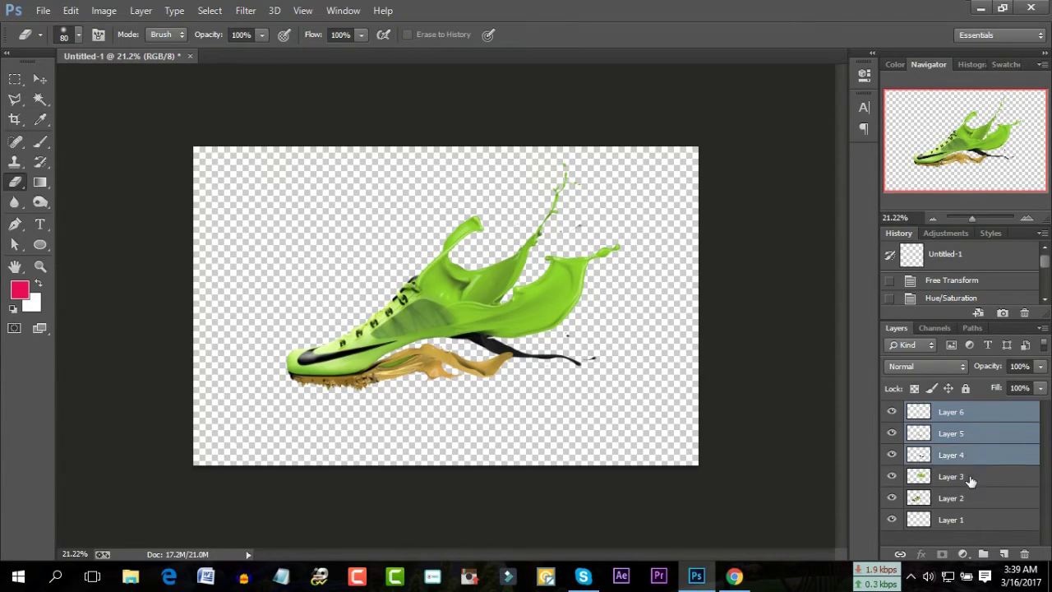
{"action": "left_click", "coordinate": [970, 479], "text": "shift"}
{"action": "left_click", "coordinate": [966, 500], "text": "shift"}
{"action": "left_click", "coordinate": [965, 521], "text": "shift"}
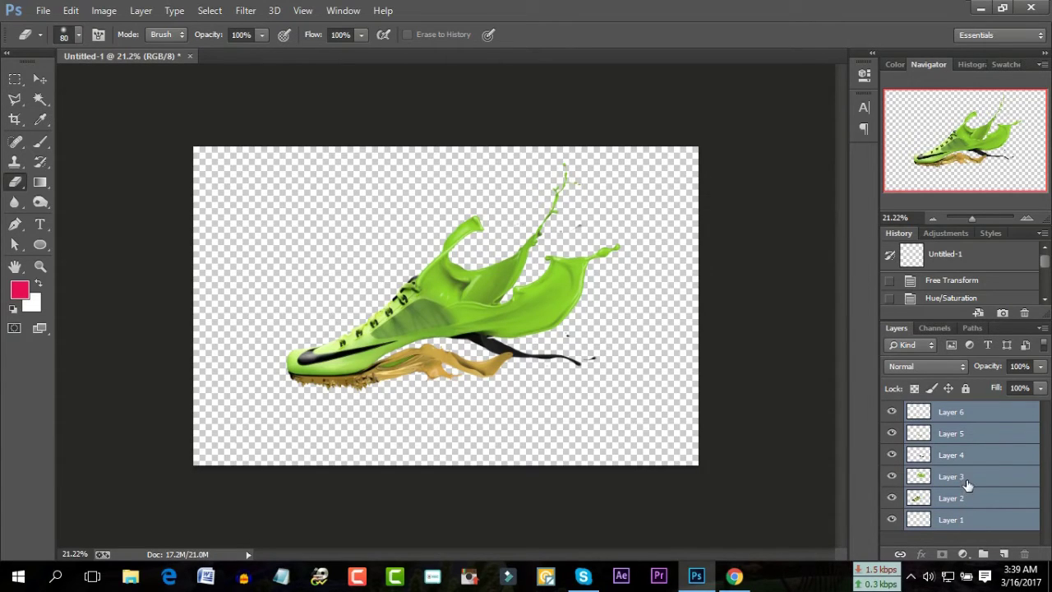
{"action": "right_click", "coordinate": [971, 433]}
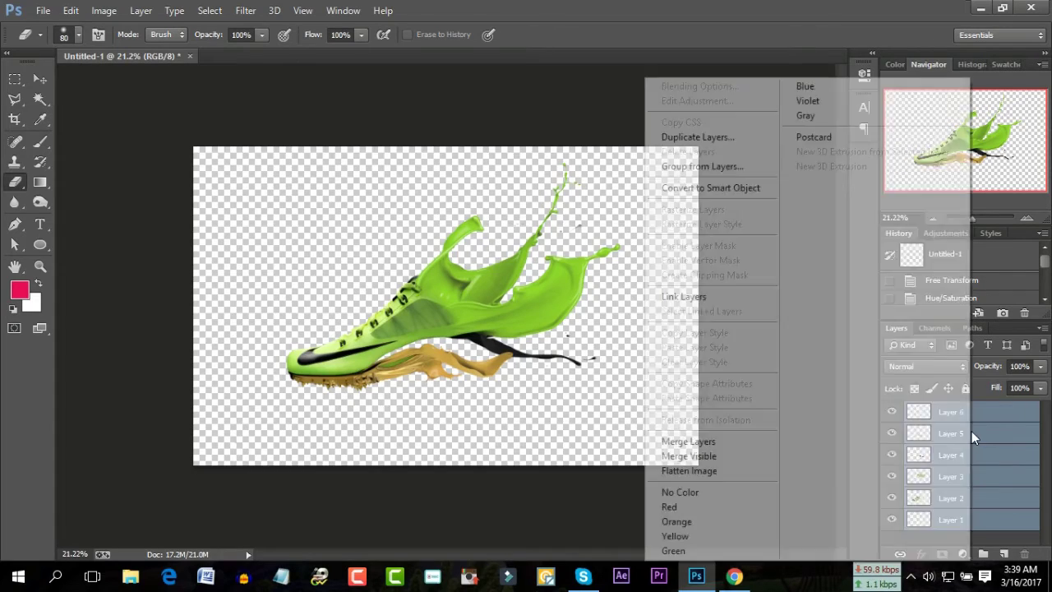
{"action": "left_click", "coordinate": [703, 443]}
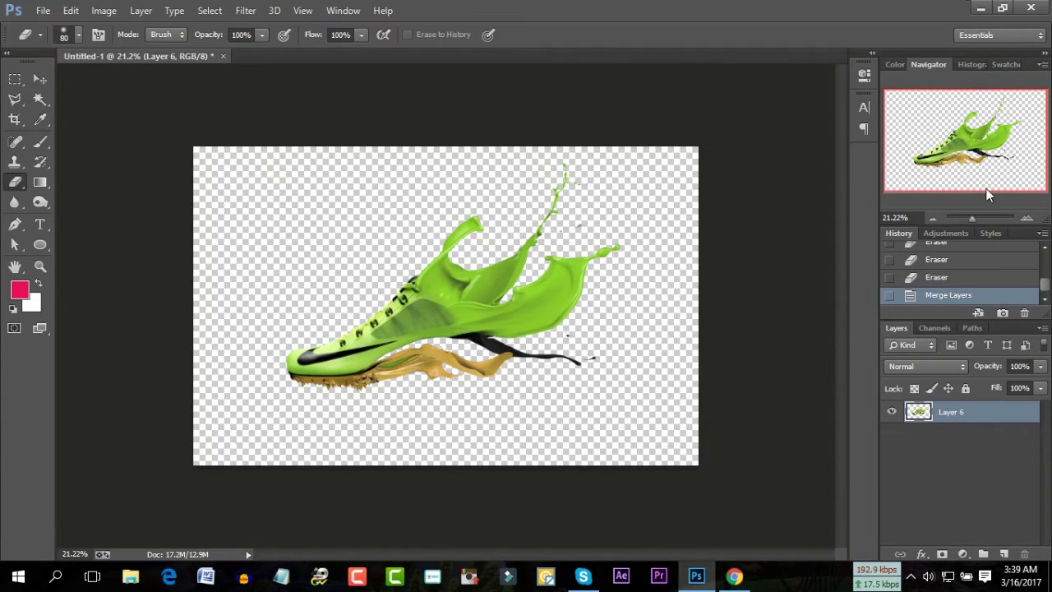
{"action": "left_click_drag", "start_coordinate": [971, 218], "coordinate": [978, 219]}
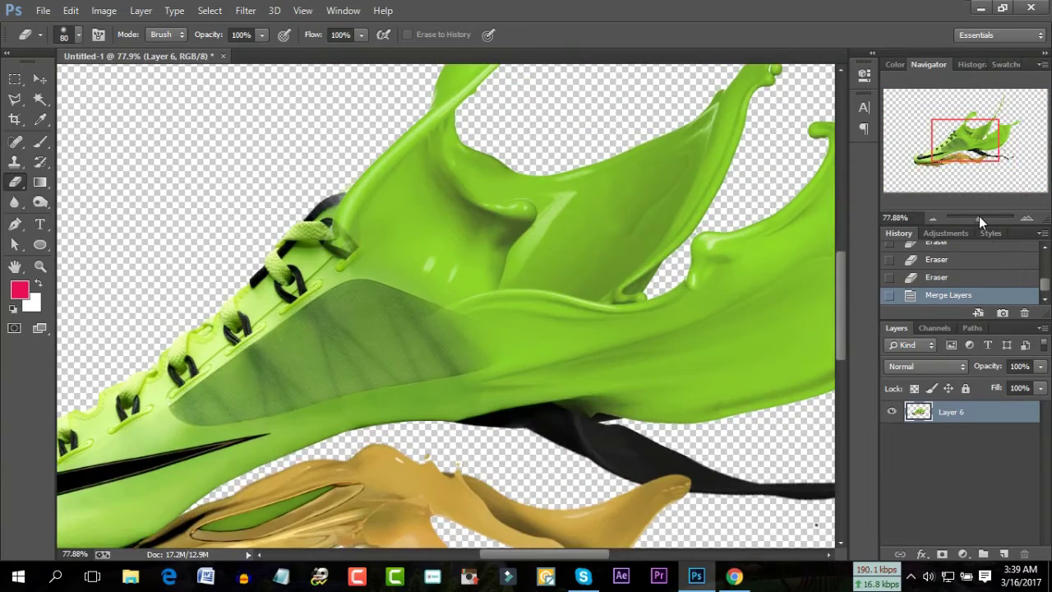
{"action": "left_click_drag", "start_coordinate": [979, 215], "coordinate": [975, 222]}
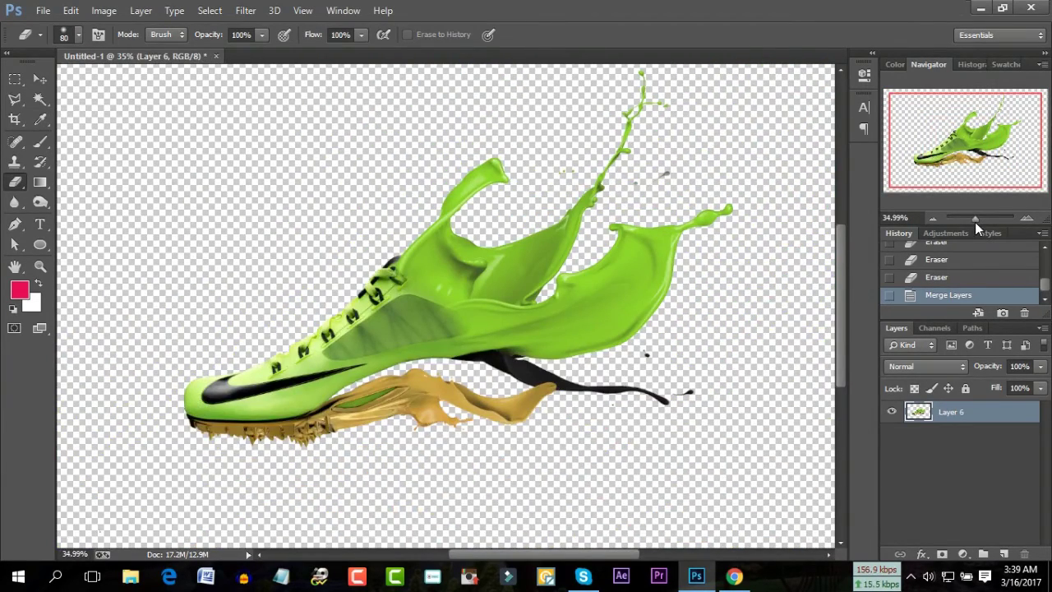
Boost the merged shoe's saturation to +29 with Hue/Saturation.
{"action": "key", "text": "ctrl+u"}
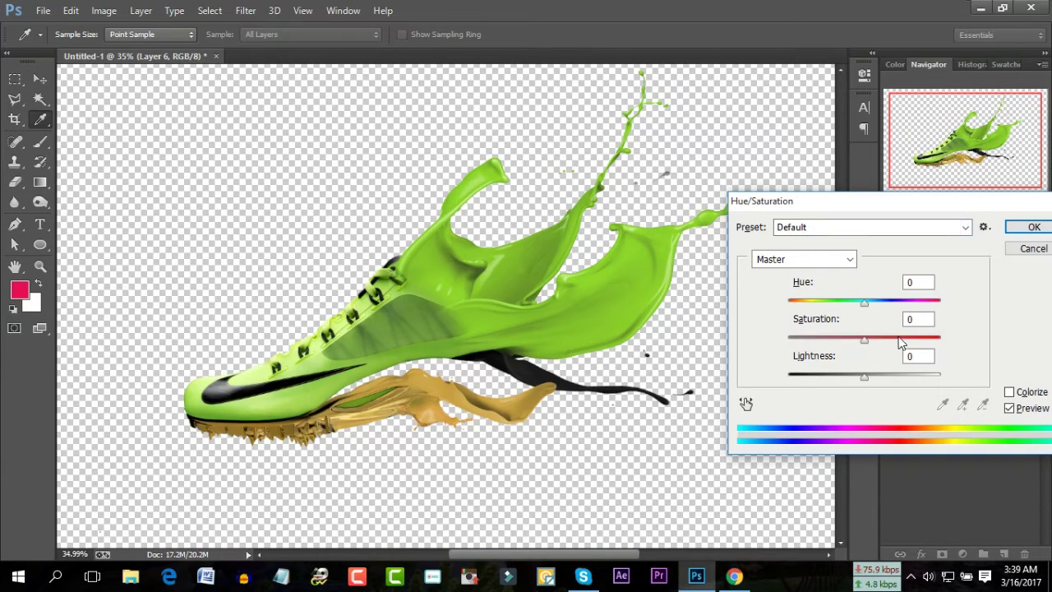
{"action": "left_click", "coordinate": [899, 339]}
{"action": "left_click_drag", "start_coordinate": [885, 345], "coordinate": [881, 345]}
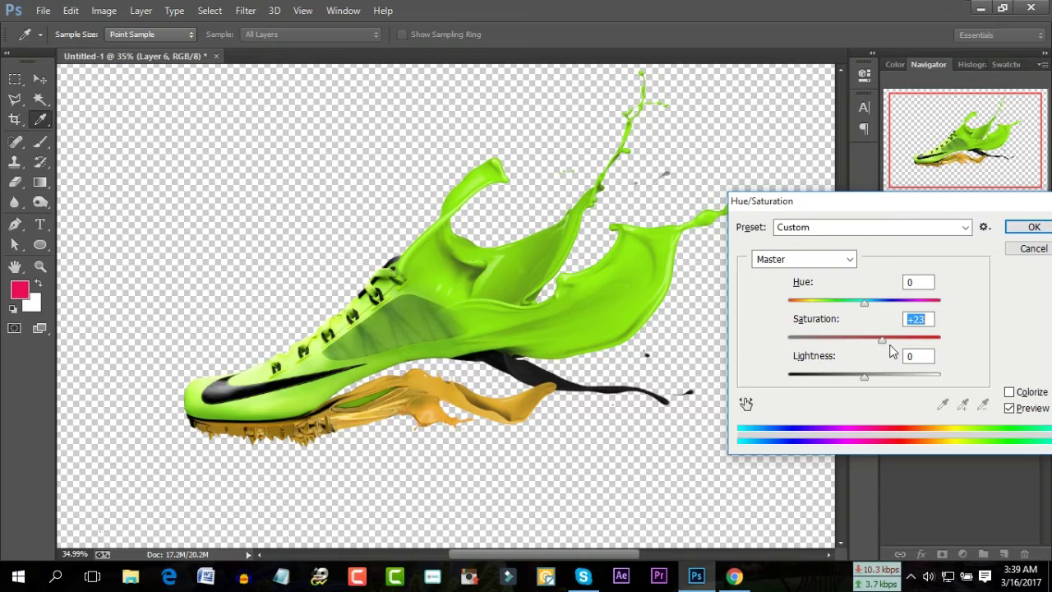
{"action": "left_click", "coordinate": [887, 339]}
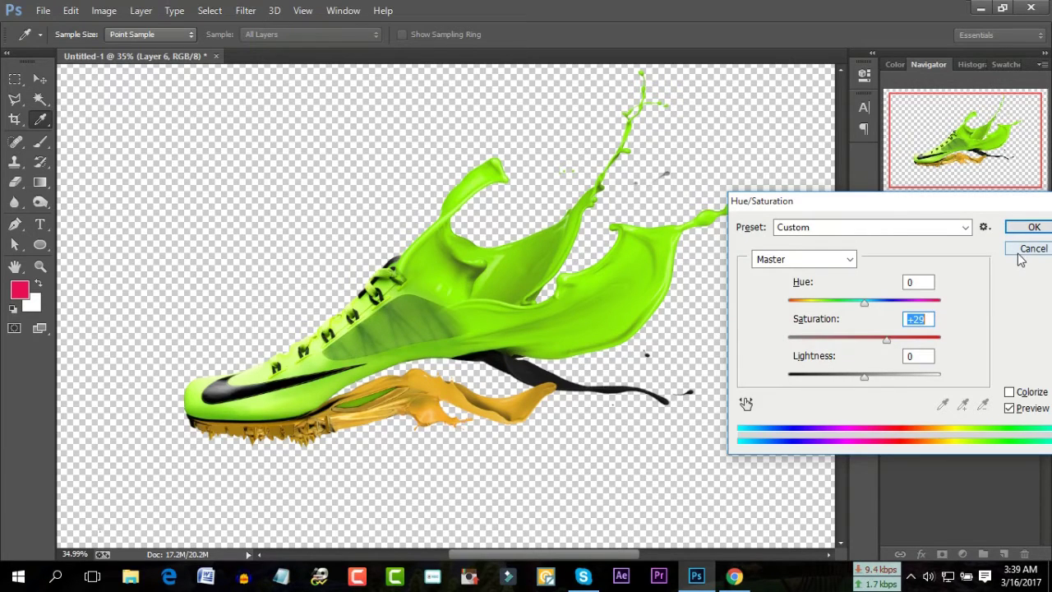
{"action": "left_click", "coordinate": [1029, 228]}
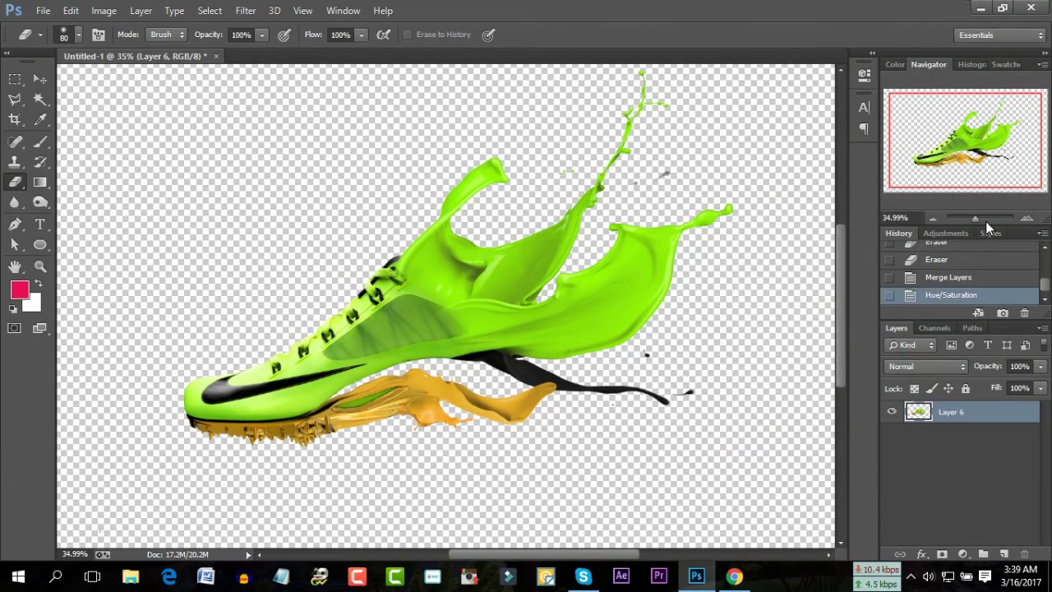
Add a new empty layer and move it beneath the shoe layer.
{"action": "left_click_drag", "start_coordinate": [981, 220], "coordinate": [973, 217]}
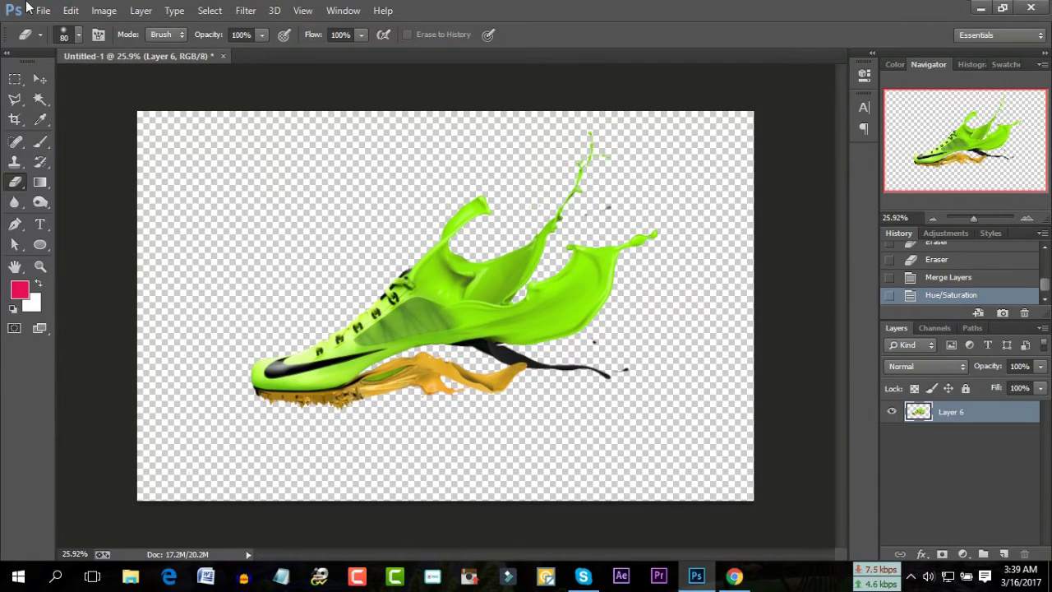
{"action": "left_click", "coordinate": [43, 11]}
{"action": "left_click", "coordinate": [771, 102]}
{"action": "left_click", "coordinate": [1009, 553]}
{"action": "left_click_drag", "start_coordinate": [990, 419], "coordinate": [983, 459]}
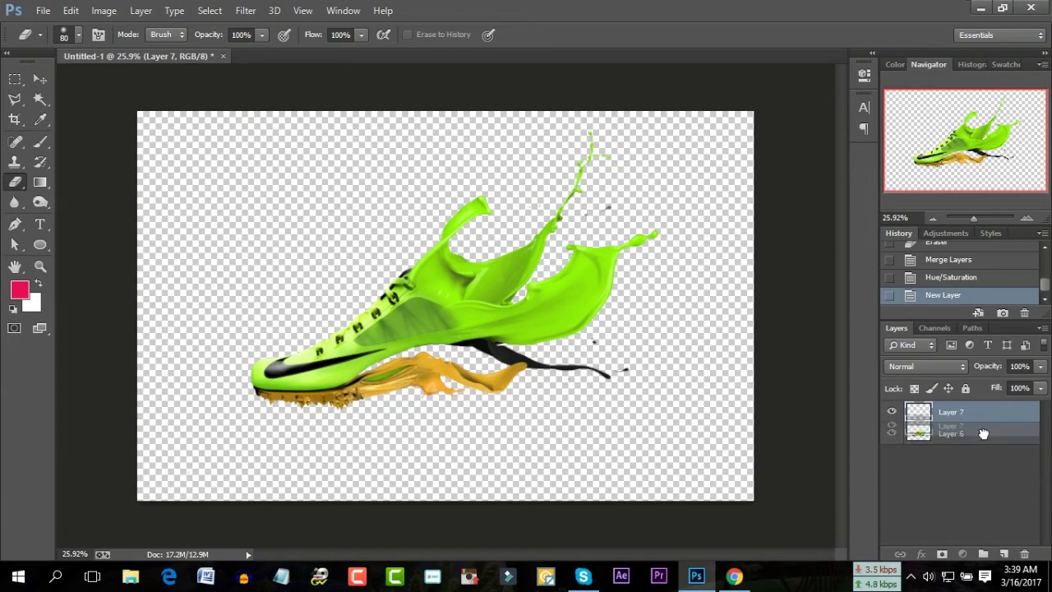
Fill the new Layer 7 with a solid light gray colour via Edit > Fill.
{"action": "left_click", "coordinate": [69, 11]}
{"action": "left_click", "coordinate": [190, 216]}
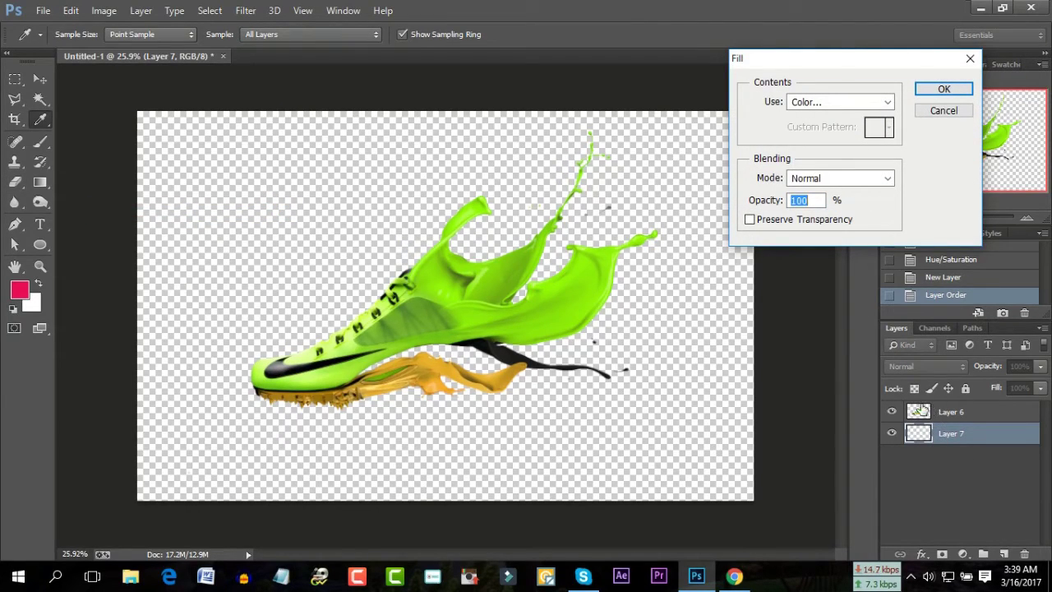
{"action": "left_click", "coordinate": [826, 104]}
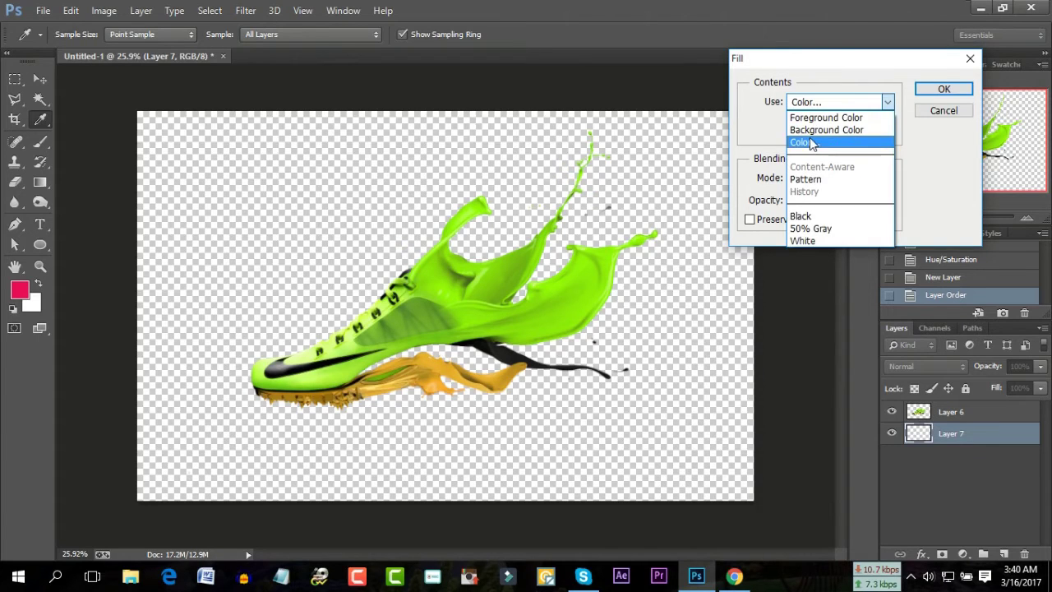
{"action": "left_click", "coordinate": [810, 142]}
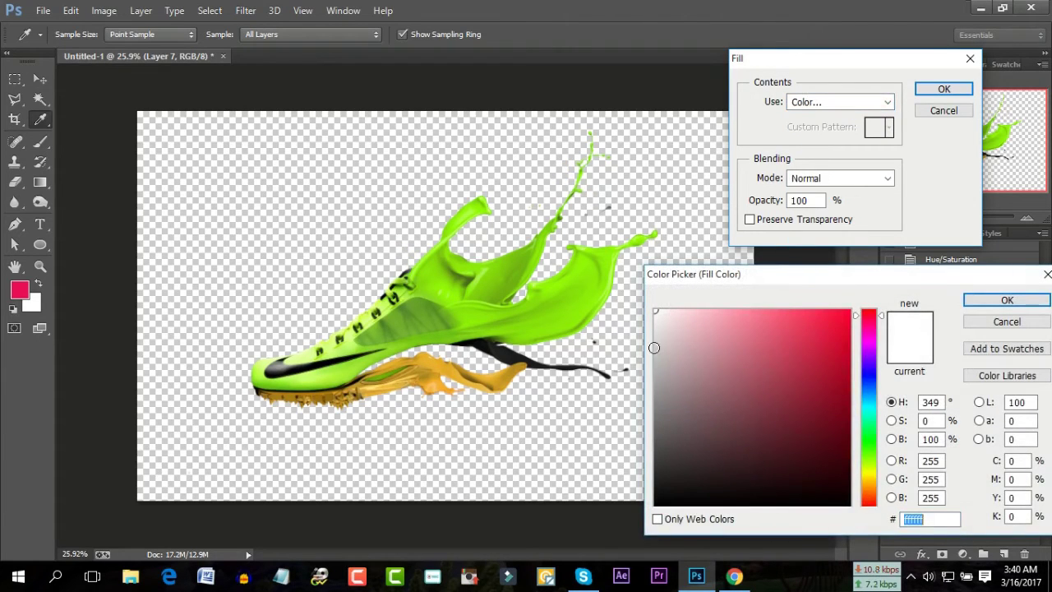
{"action": "left_click", "coordinate": [654, 348]}
{"action": "left_click", "coordinate": [1006, 301]}
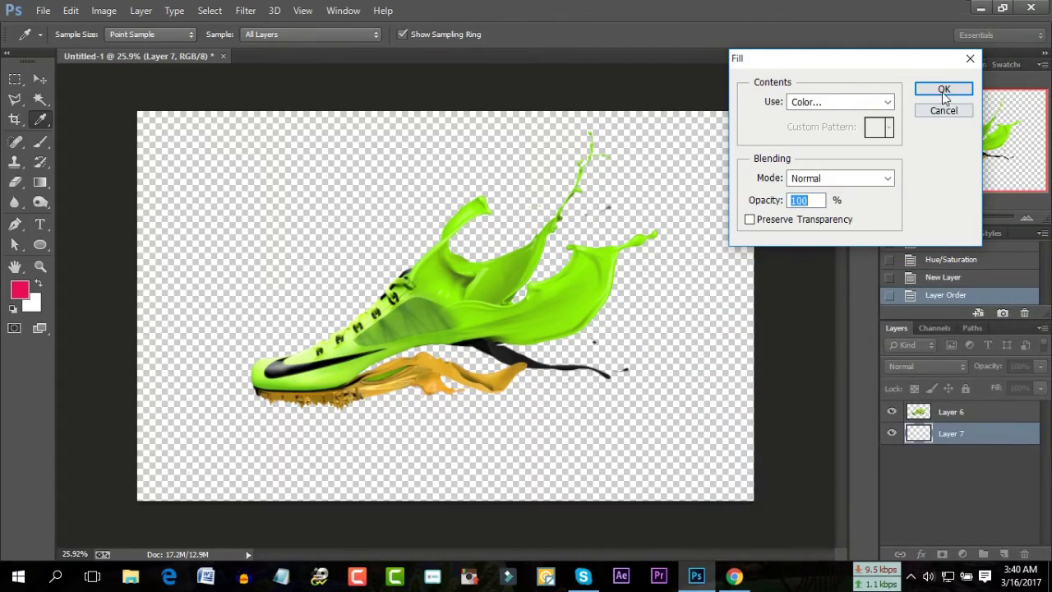
{"action": "left_click", "coordinate": [943, 90]}
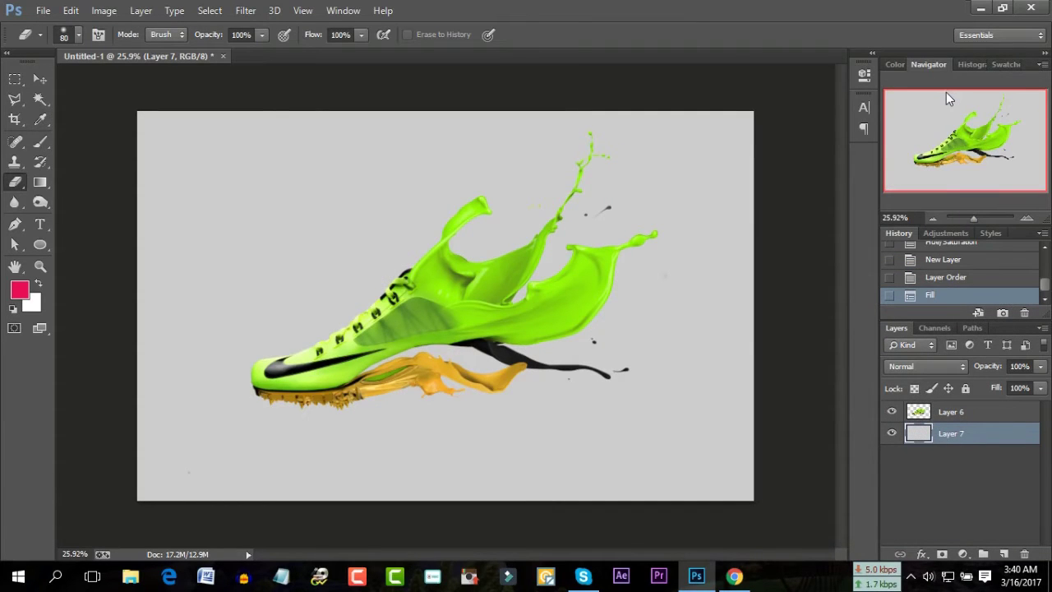
{"action": "double_click", "coordinate": [953, 433]}
{"action": "key", "text": "Return"}
{"action": "left_click", "coordinate": [40, 119]}
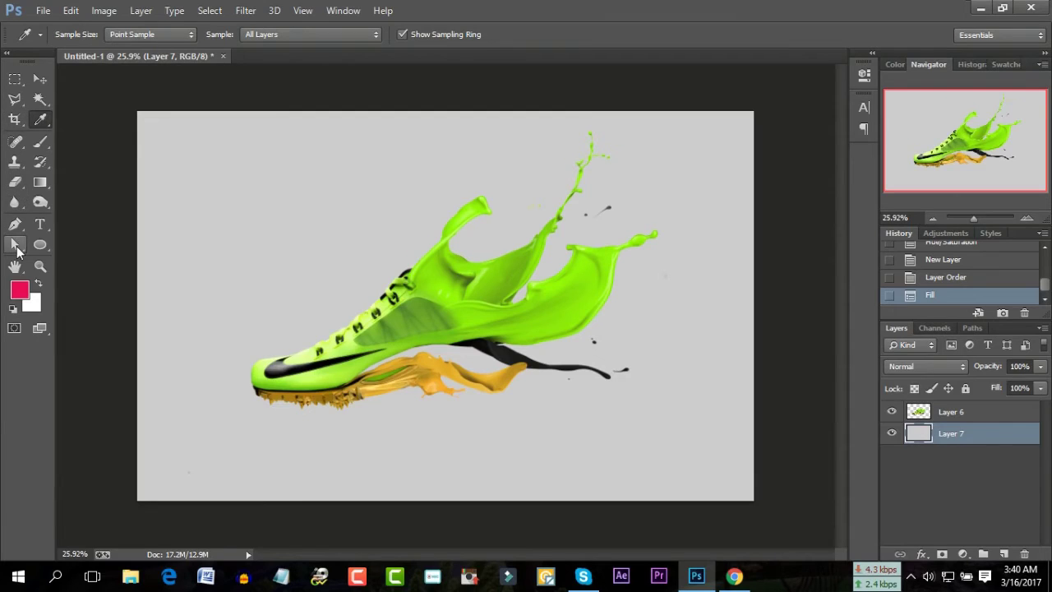
Set the foreground colour to white (ffffff) and enlarge the brush to 1447 px.
{"action": "left_click", "coordinate": [20, 289]}
{"action": "type", "text": "ffffff"}
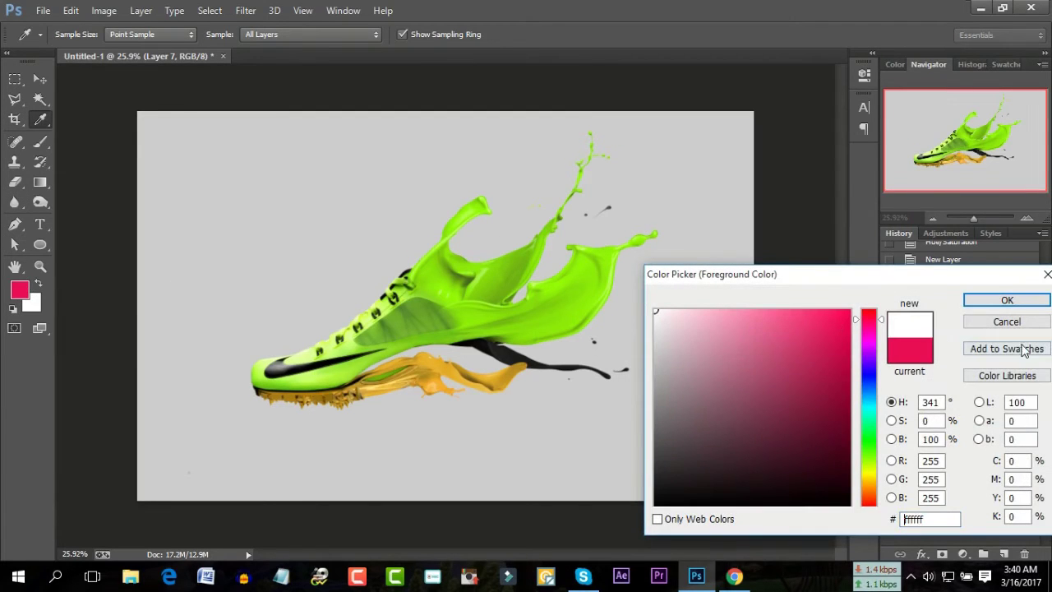
{"action": "left_click", "coordinate": [1004, 300]}
{"action": "left_click", "coordinate": [40, 141]}
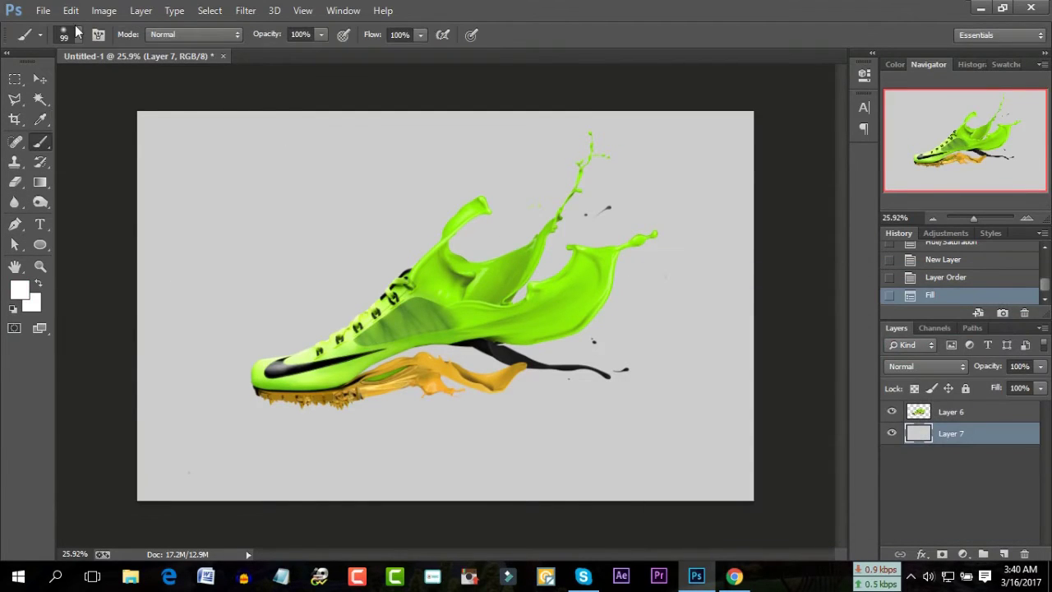
{"action": "left_click", "coordinate": [78, 35]}
{"action": "left_click_drag", "start_coordinate": [157, 85], "coordinate": [166, 85]}
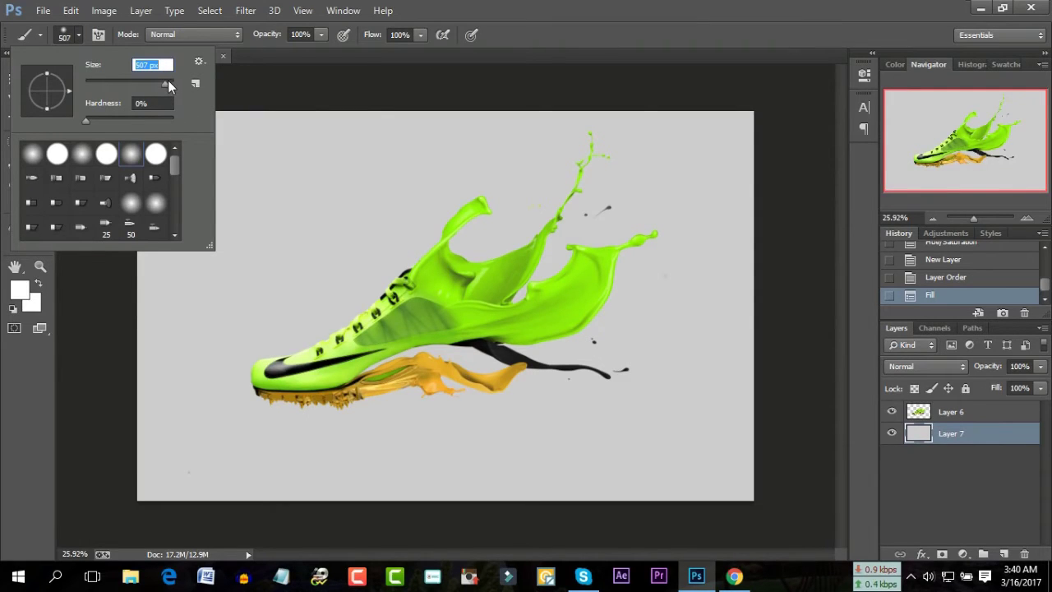
{"action": "mouse_move", "coordinate": [168, 80]}
{"action": "left_mouse_down"}
{"action": "mouse_move", "coordinate": [182, 98]}
{"action": "mouse_move", "coordinate": [164, 83]}
{"action": "mouse_move", "coordinate": [172, 81]}
{"action": "left_mouse_up"}
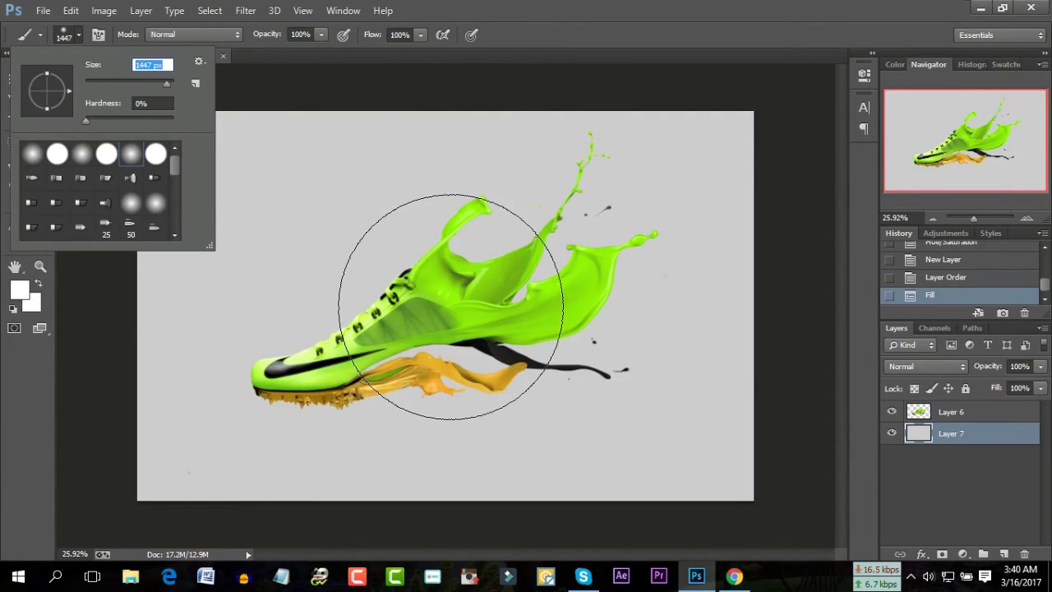
{"action": "key", "text": "Return"}
Paint soft white glow dabs behind the shoe, undoing the last dab.
{"action": "left_click", "coordinate": [450, 307]}
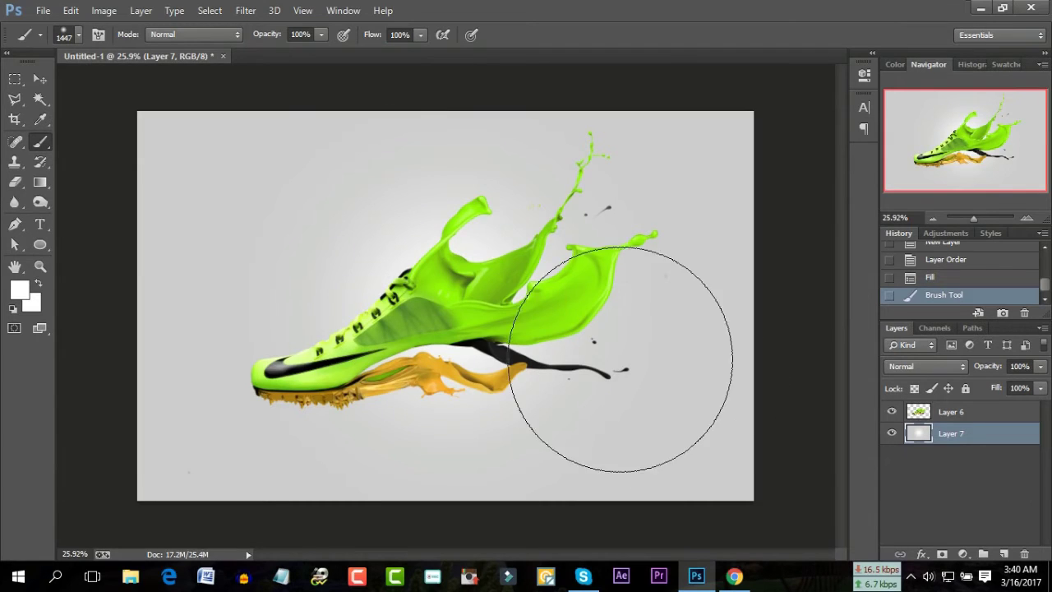
{"action": "left_click", "coordinate": [469, 329]}
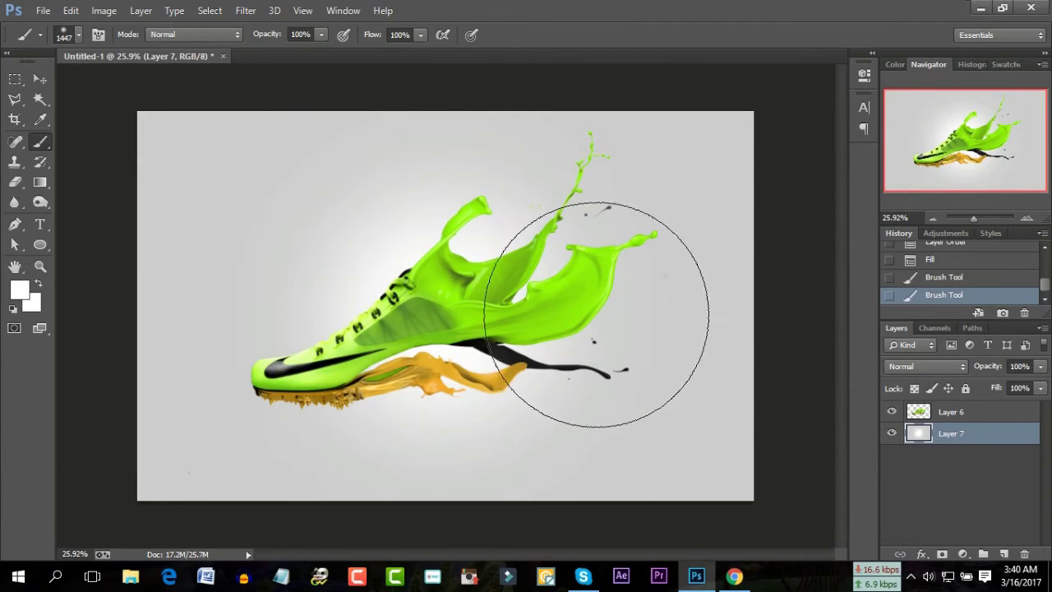
{"action": "left_click", "coordinate": [549, 260]}
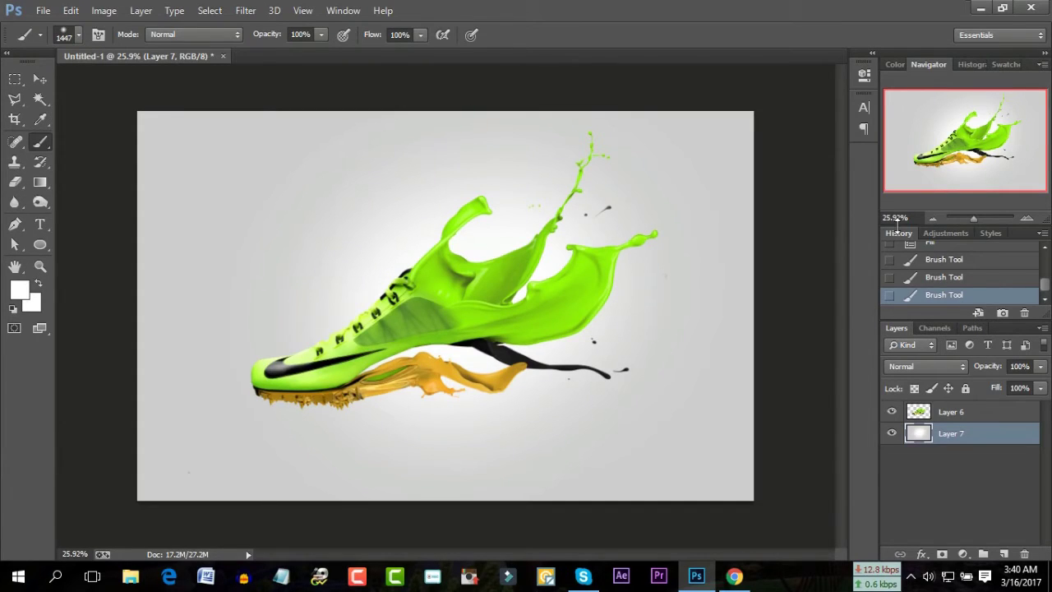
{"action": "left_click", "coordinate": [968, 278]}
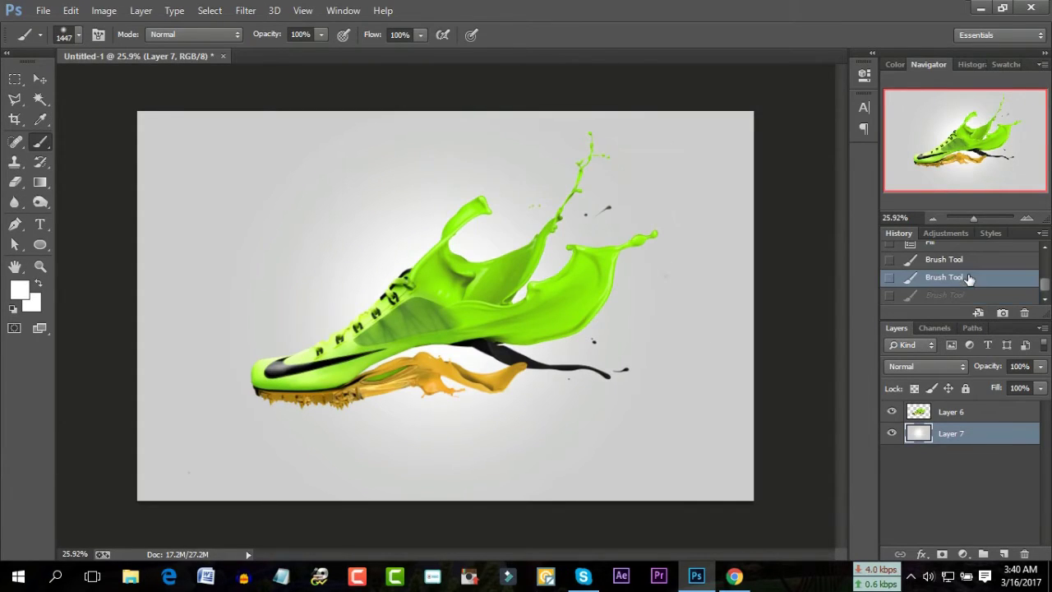
Reduce the brush size to 160 px.
{"action": "left_click", "coordinate": [81, 36]}
{"action": "type", "text": "160"}
{"action": "left_click", "coordinate": [103, 319]}
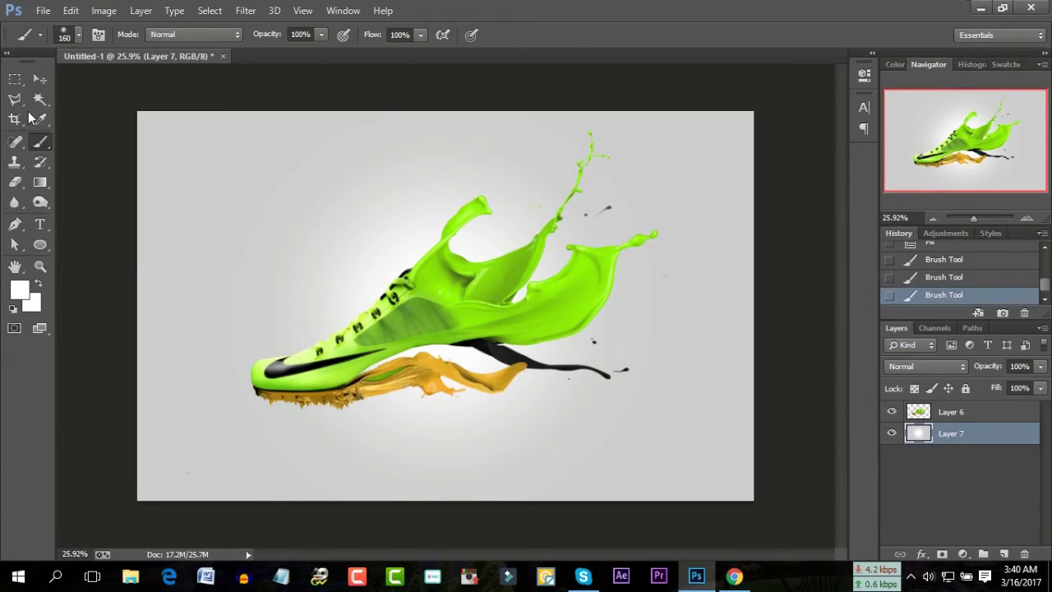
{"action": "left_click", "coordinate": [39, 99]}
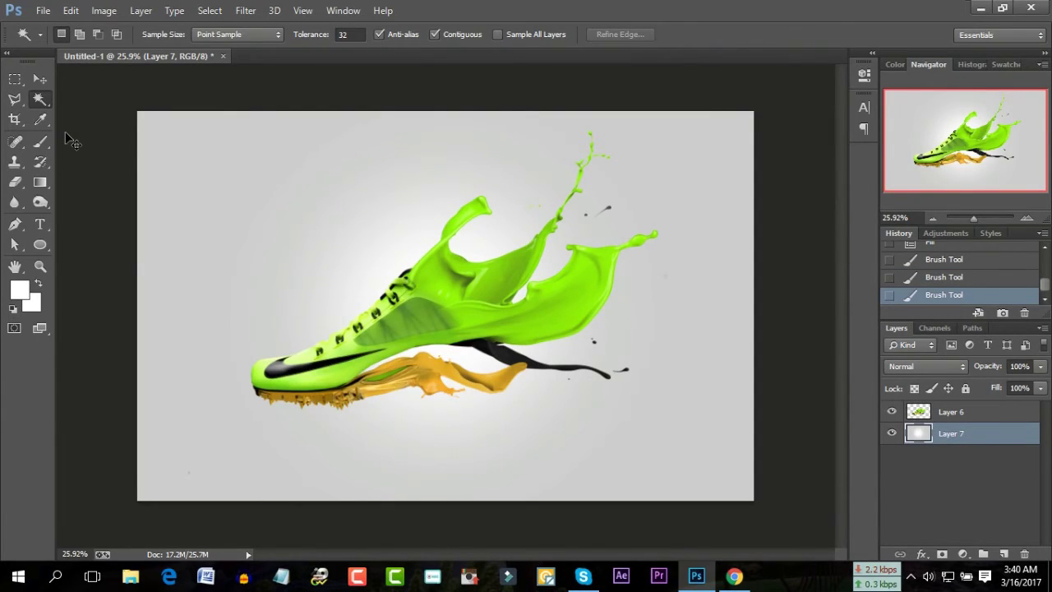
Select the whole canvas, then cancel and undo an accidental clear of the grey background.
{"action": "key", "text": "ctrl+a"}
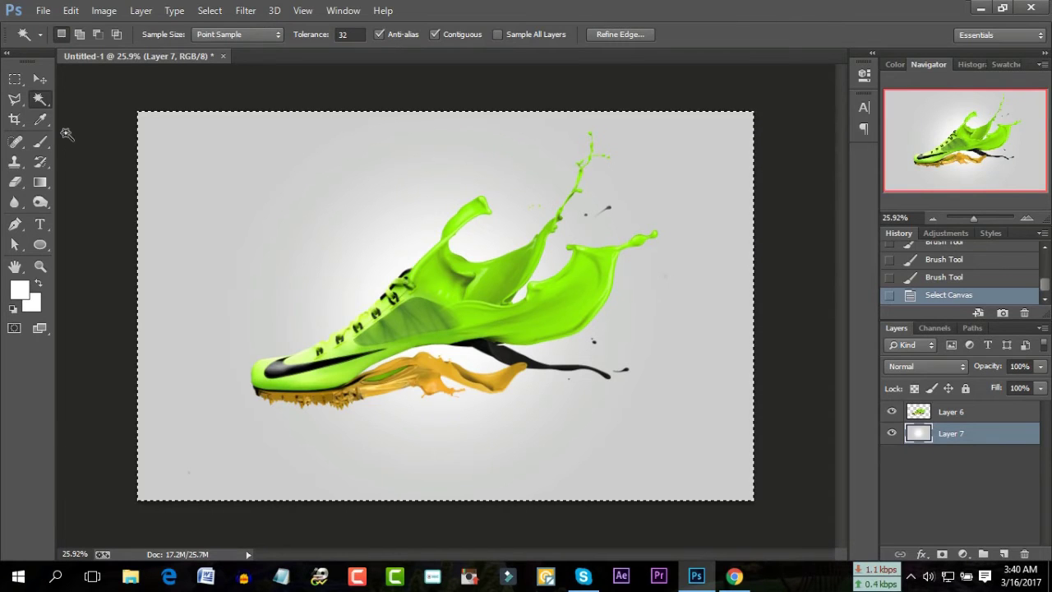
{"action": "key", "text": "Delete"}
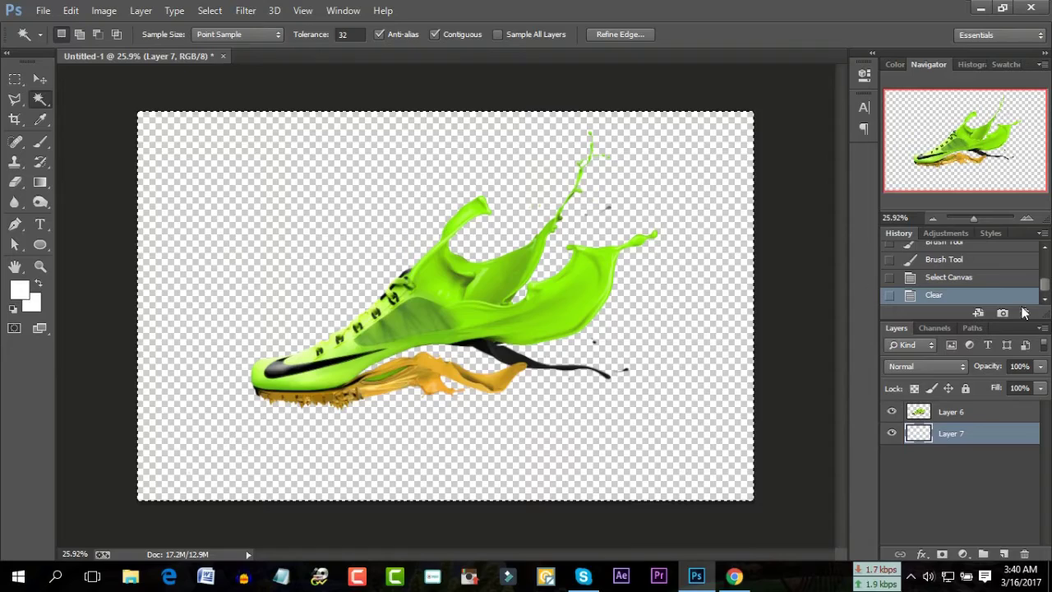
{"action": "left_click", "coordinate": [952, 278]}
{"action": "key", "text": "ctrl+shift+a"}
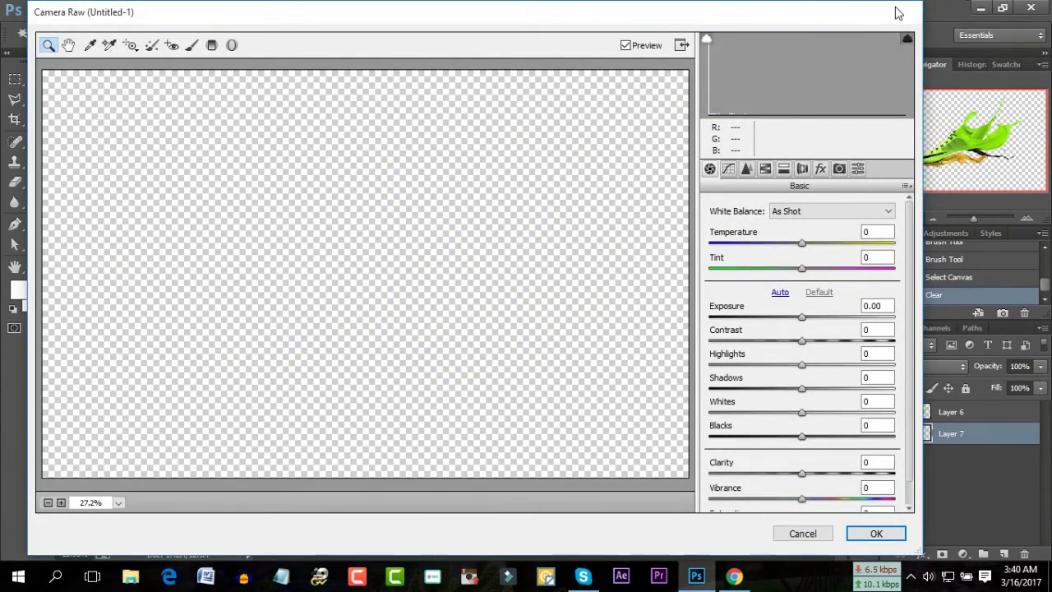
{"action": "left_click", "coordinate": [806, 534]}
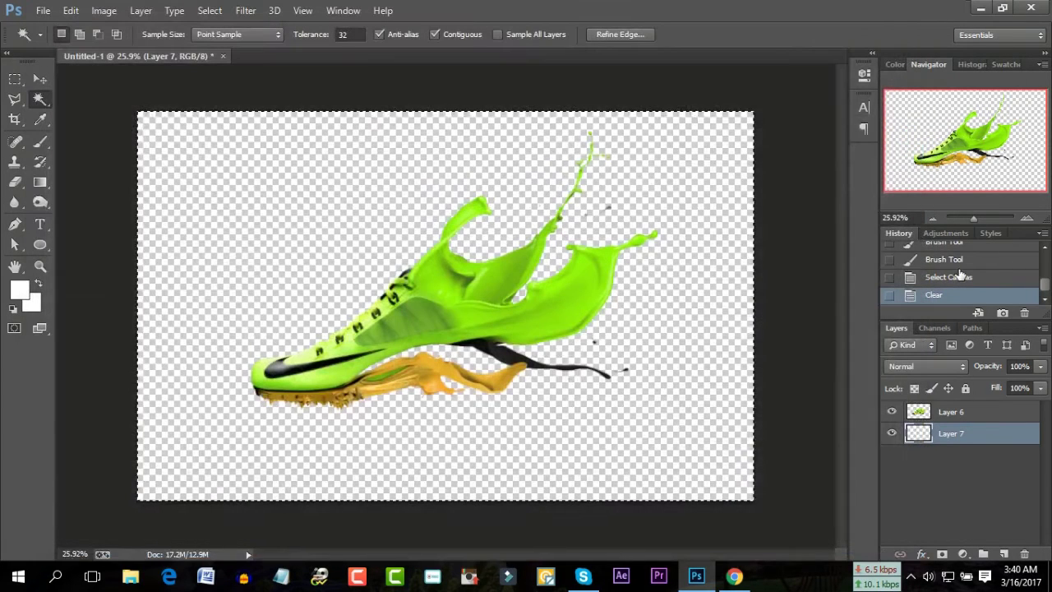
{"action": "left_click", "coordinate": [954, 277]}
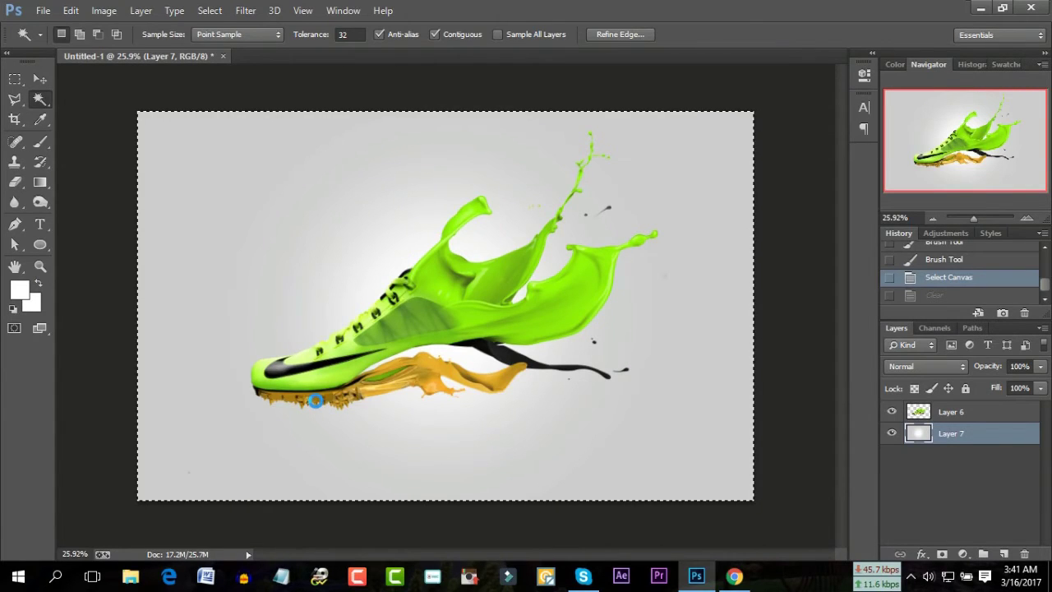
Apply a negative Post Crop Vignetting amount with Camera Raw Filter, then deselect.
{"action": "key", "text": "ctrl+shift+a"}
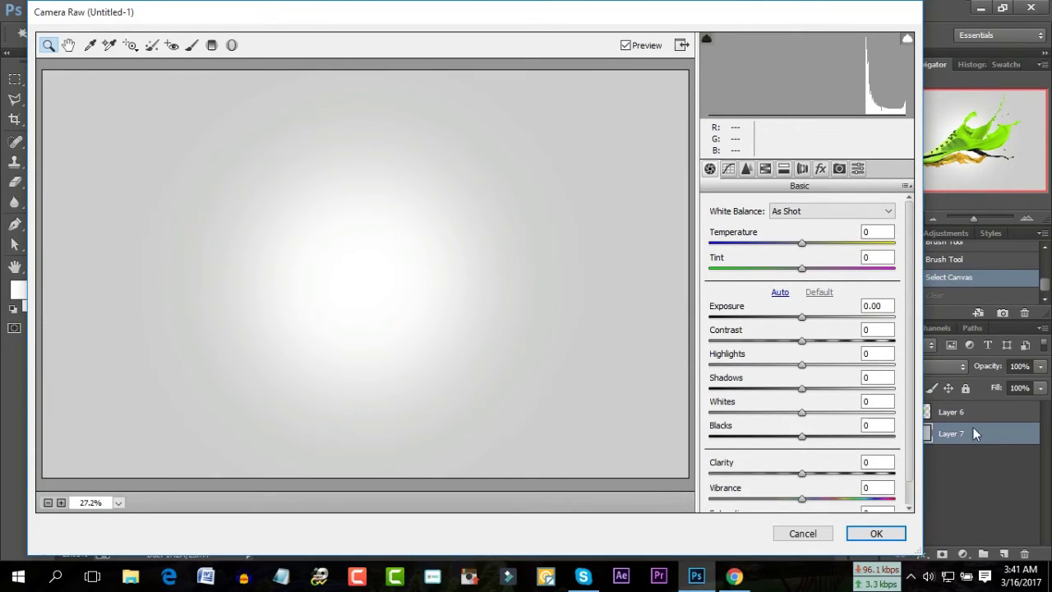
{"action": "left_click", "coordinate": [820, 170]}
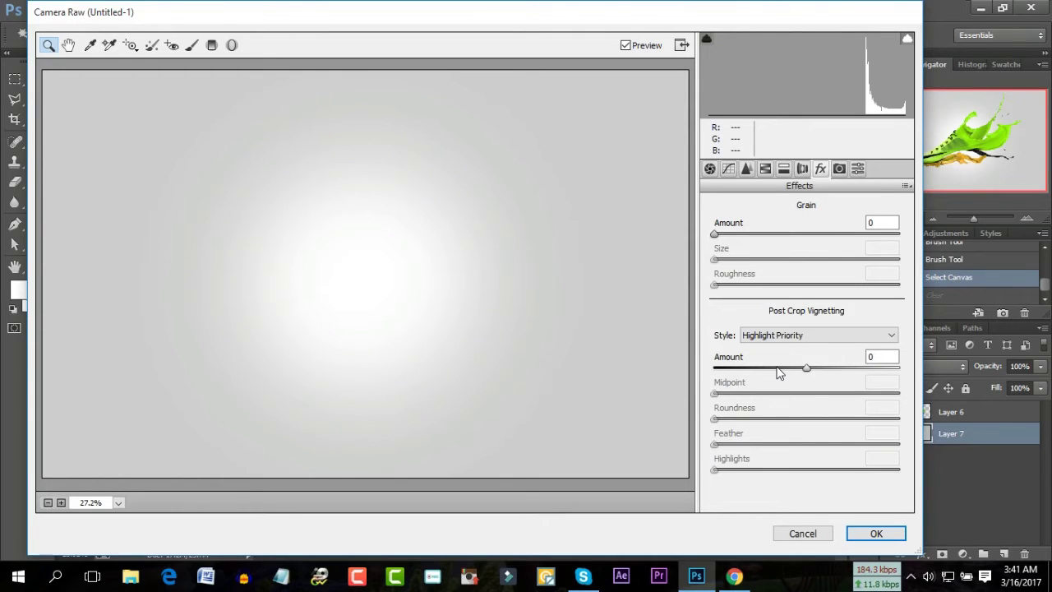
{"action": "left_click_drag", "start_coordinate": [779, 372], "coordinate": [762, 372]}
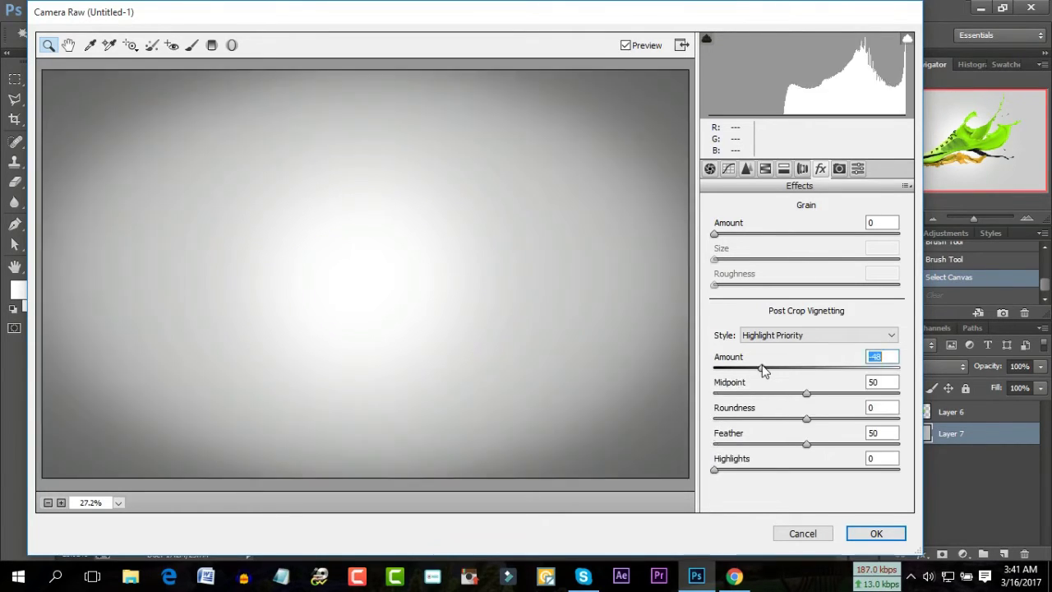
{"action": "left_click", "coordinate": [876, 533]}
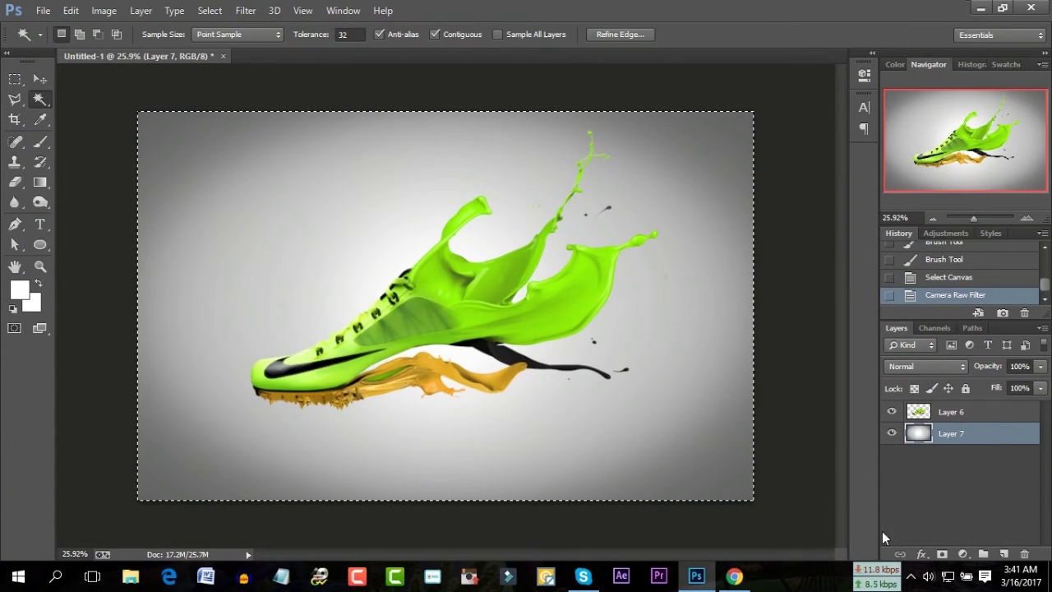
{"action": "left_click", "coordinate": [107, 106]}
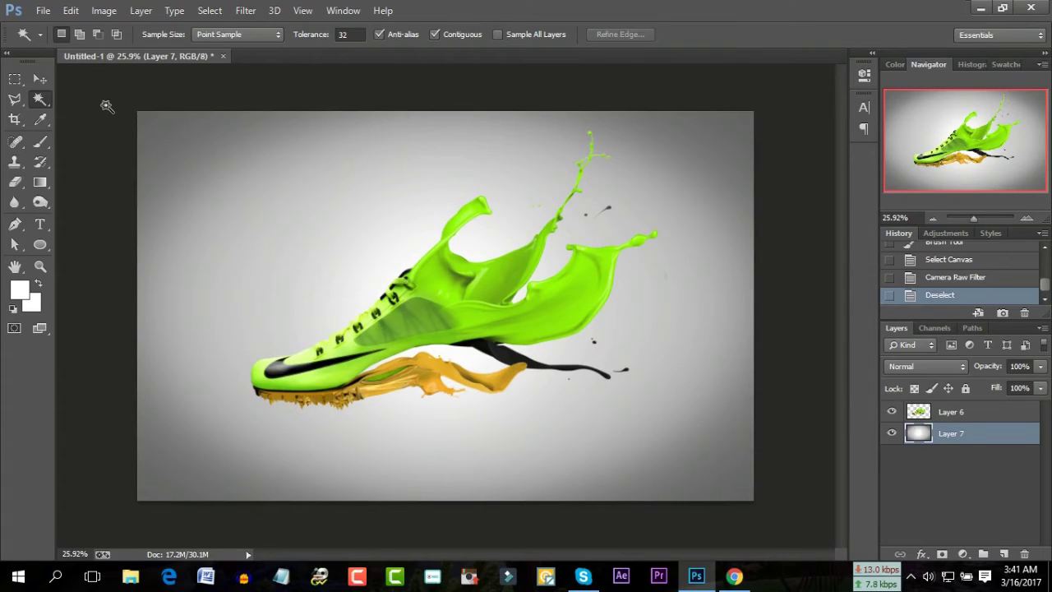
Add a new layer above Layer 7 and polygon-lasso a thin strip under the shoe.
{"action": "left_click", "coordinate": [985, 418]}
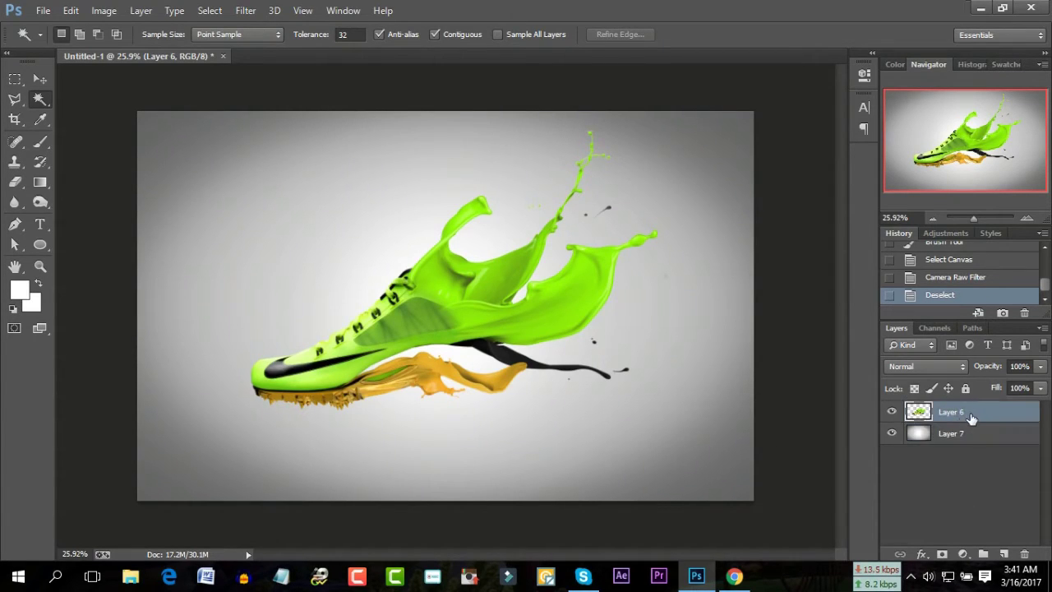
{"action": "left_click", "coordinate": [972, 434]}
{"action": "left_click", "coordinate": [1003, 554]}
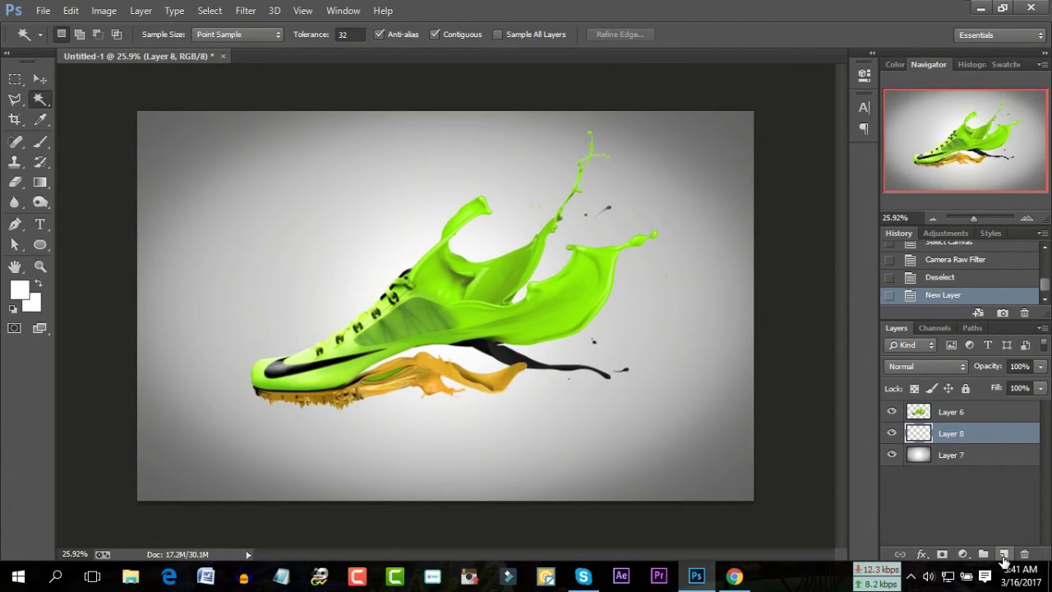
{"action": "left_click", "coordinate": [15, 99]}
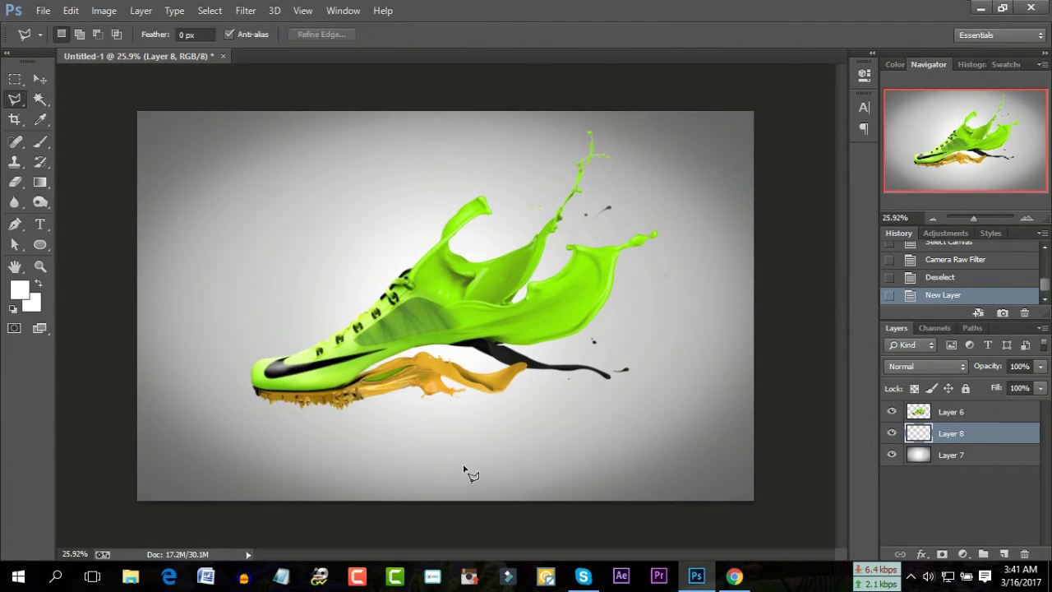
{"action": "left_click", "coordinate": [281, 419]}
{"action": "left_click", "coordinate": [613, 410]}
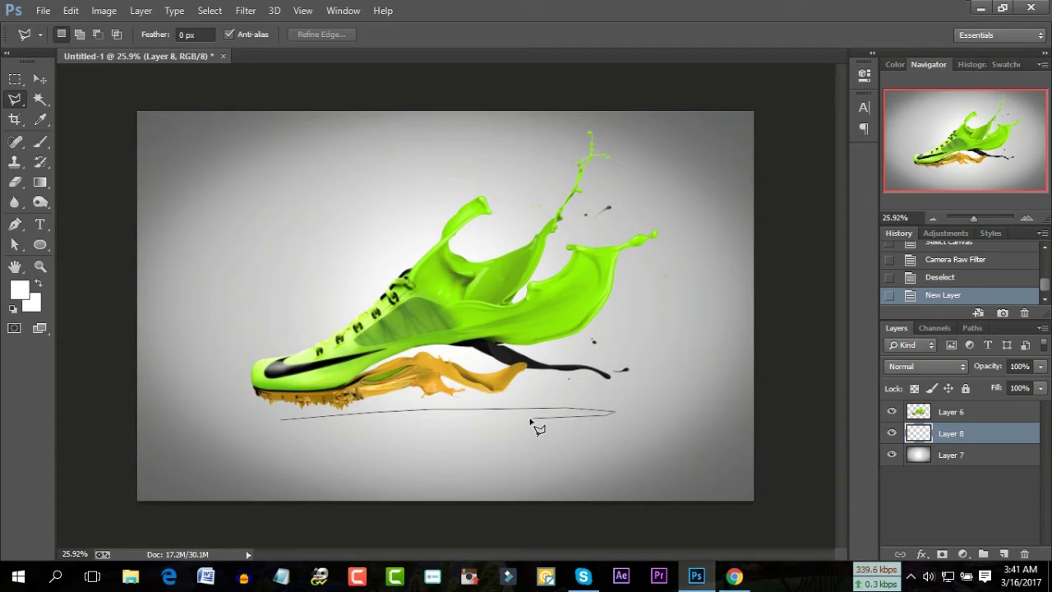
{"action": "left_click", "coordinate": [281, 421]}
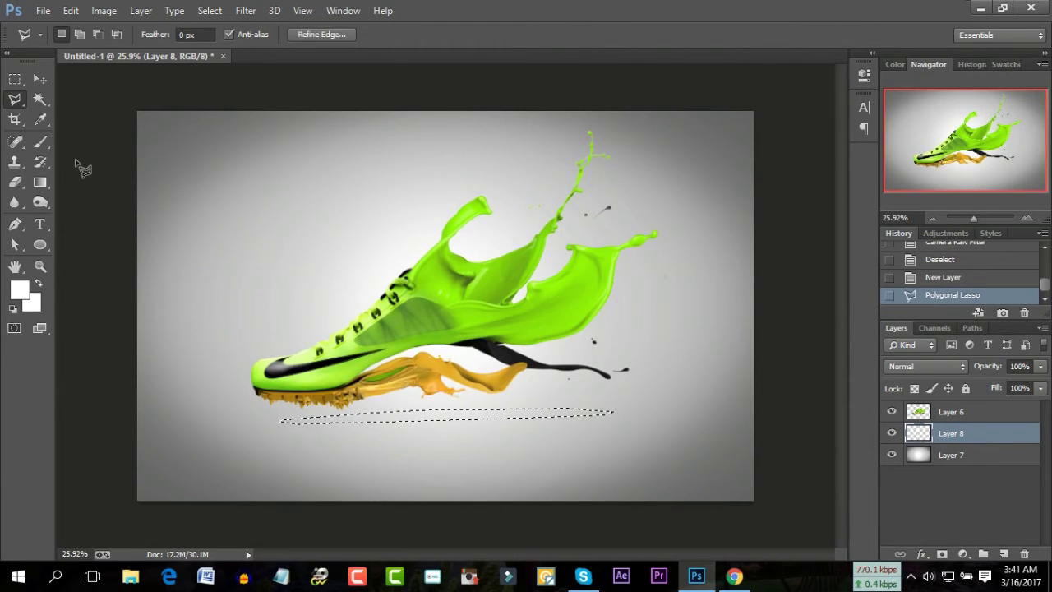
Paint the strip selection black with the Brush.
{"action": "left_click", "coordinate": [41, 141]}
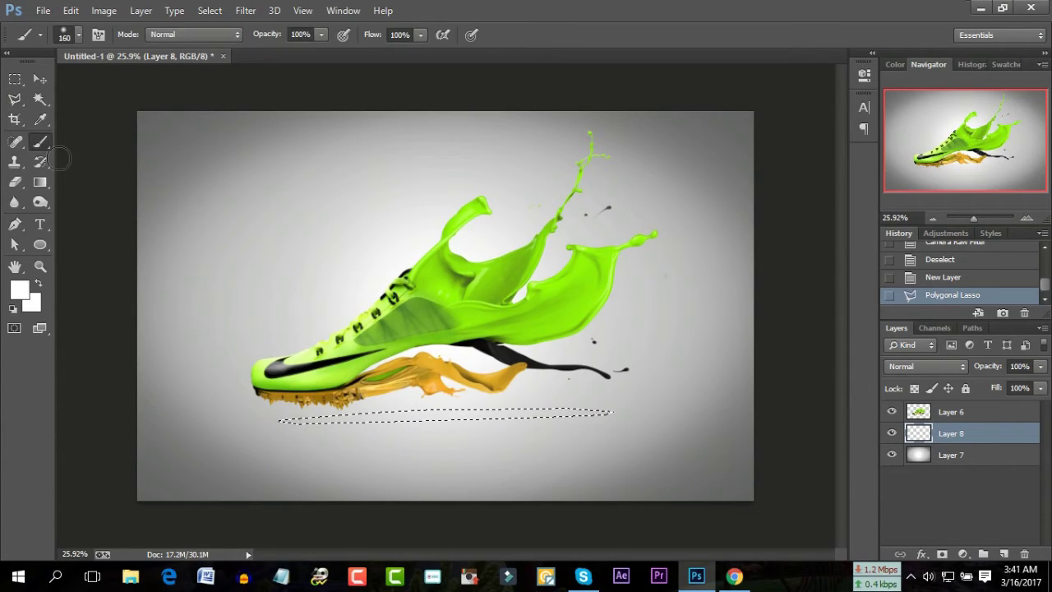
{"action": "left_click", "coordinate": [41, 119]}
{"action": "left_click", "coordinate": [497, 341]}
{"action": "left_click", "coordinate": [41, 141]}
{"action": "left_click_drag", "start_coordinate": [362, 413], "coordinate": [523, 404]}
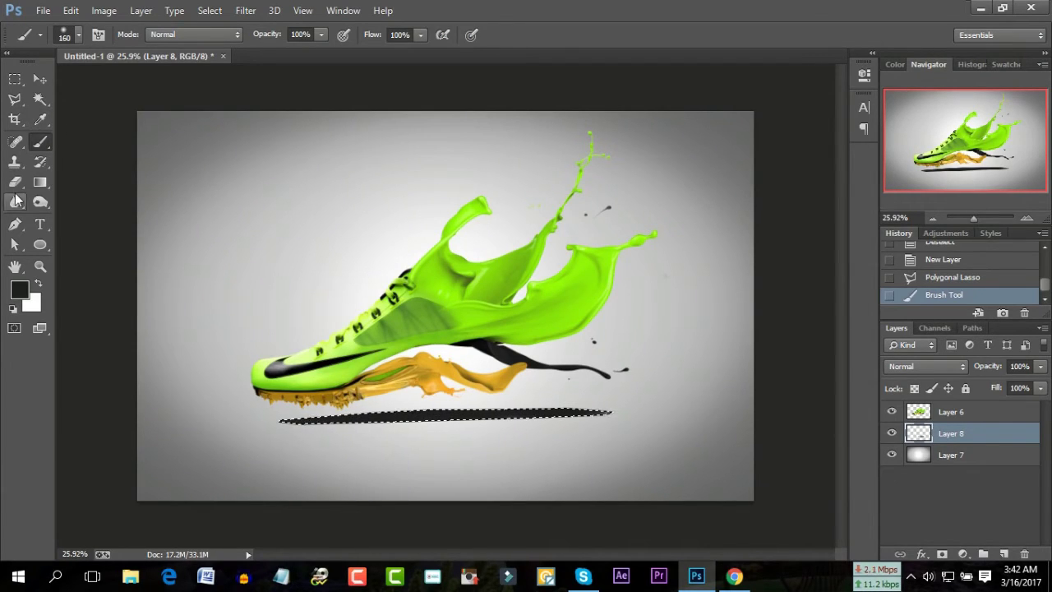
Soften the shadow's ends with a 367 px Eraser, then deselect.
{"action": "left_click", "coordinate": [15, 181]}
{"action": "left_click", "coordinate": [77, 36]}
{"action": "left_click_drag", "start_coordinate": [120, 83], "coordinate": [159, 83]}
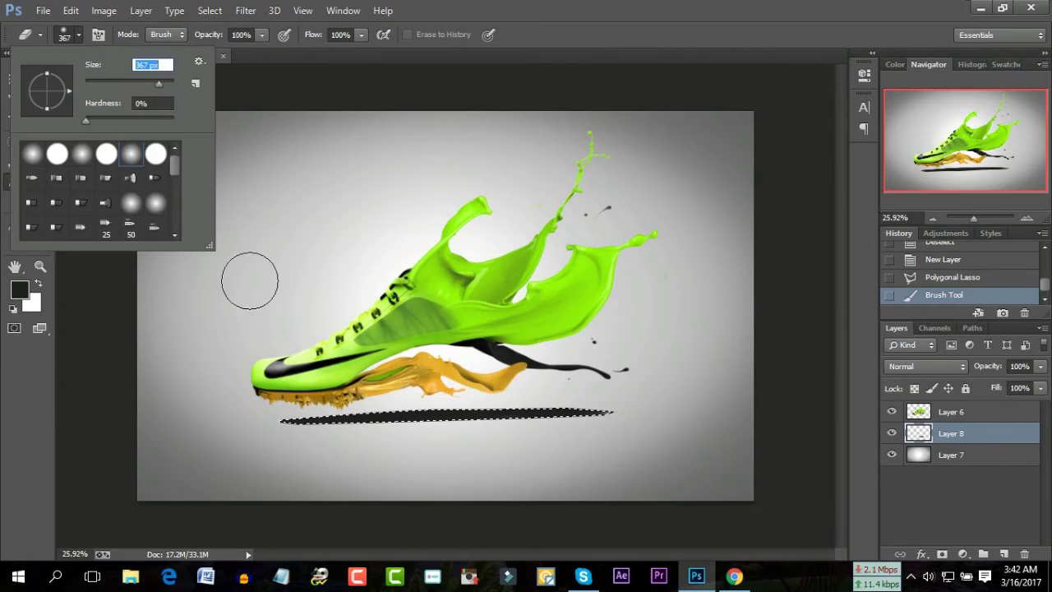
{"action": "left_click", "coordinate": [284, 398]}
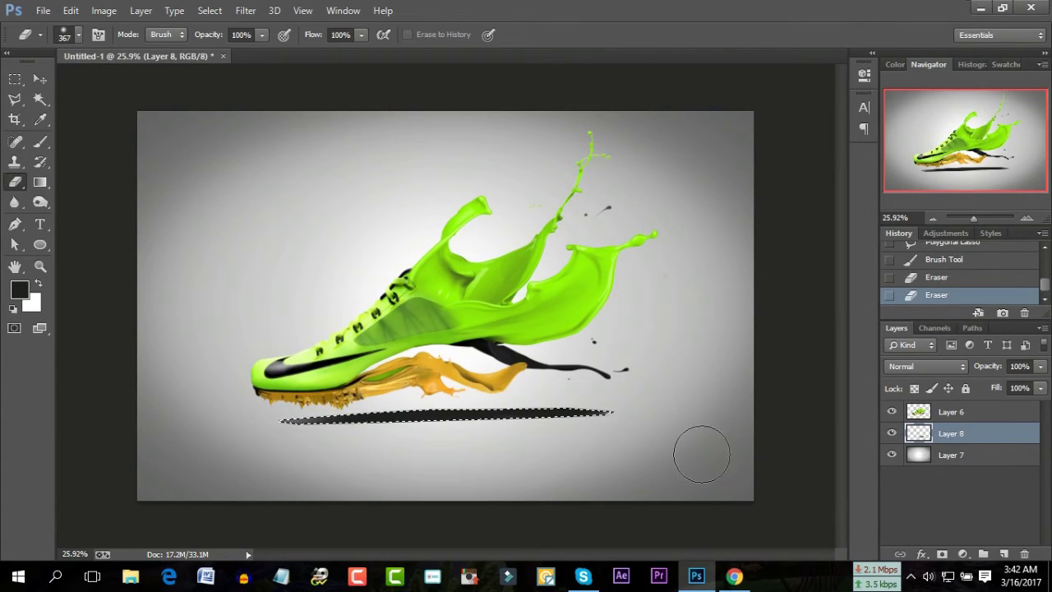
{"action": "left_click", "coordinate": [608, 440]}
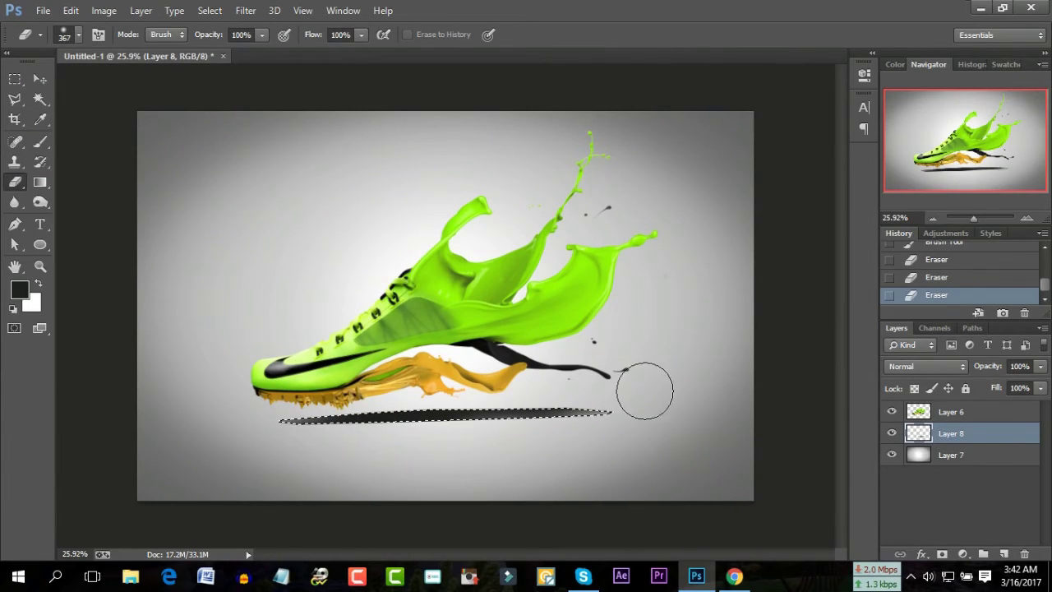
{"action": "left_click", "coordinate": [296, 439]}
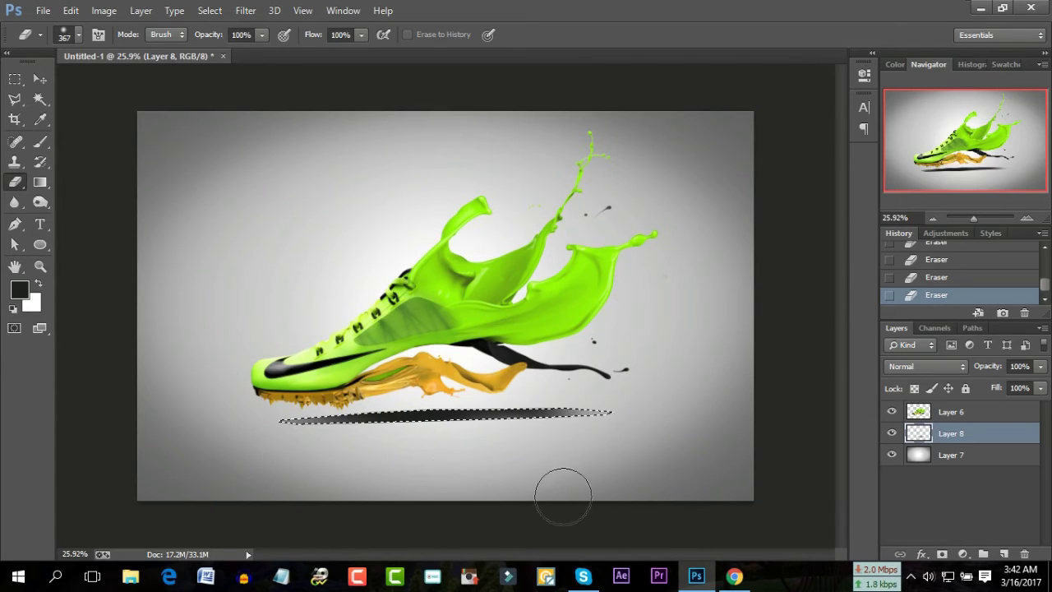
{"action": "left_click", "coordinate": [39, 99]}
{"action": "key", "text": "ctrl+d"}
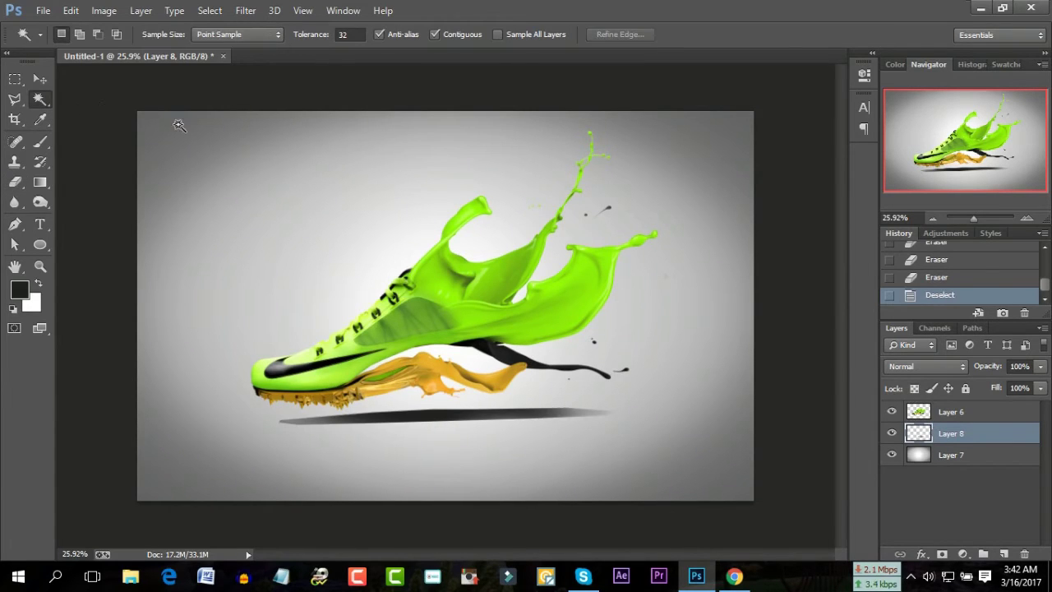
Lower Layer 8's opacity, entering 60 then 54, and scroll it down toward 22%.
{"action": "type", "text": "60"}
{"action": "key", "text": "Return"}
{"action": "type", "text": "54"}
{"action": "key", "text": "Return"}
{"action": "scroll", "coordinate": [1027, 368], "scroll_direction": "down", "scroll_amount": 8}
{"action": "scroll", "coordinate": [1028, 368], "scroll_direction": "down", "scroll_amount": 5}
{"action": "scroll", "coordinate": [1027, 368], "scroll_direction": "down", "scroll_amount": 9}
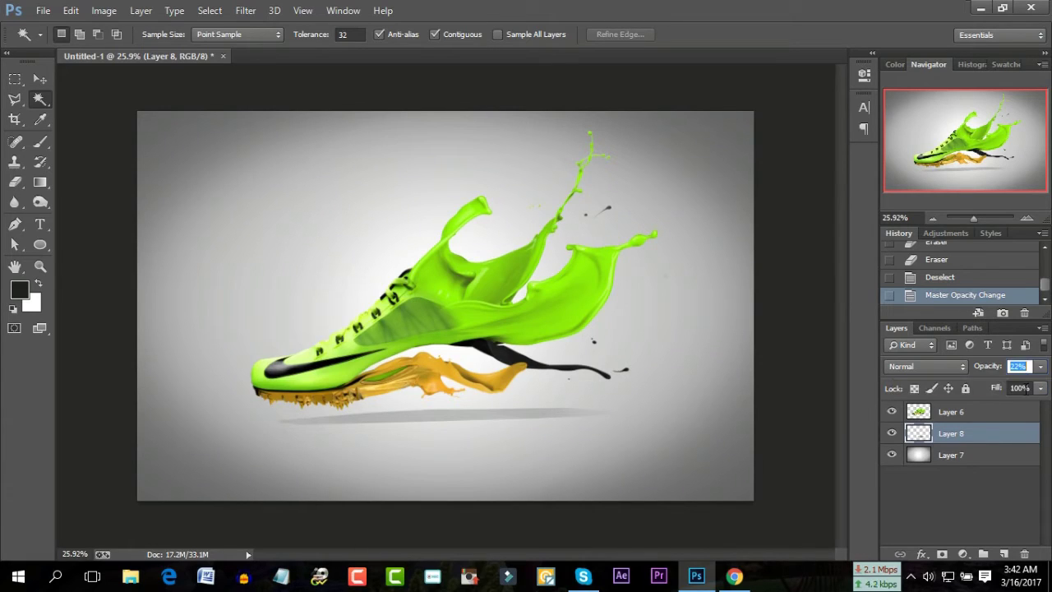
{"action": "scroll", "coordinate": [1026, 388], "scroll_direction": "down", "scroll_amount": 10}
{"action": "scroll", "coordinate": [1027, 388], "scroll_direction": "down", "scroll_amount": 1}
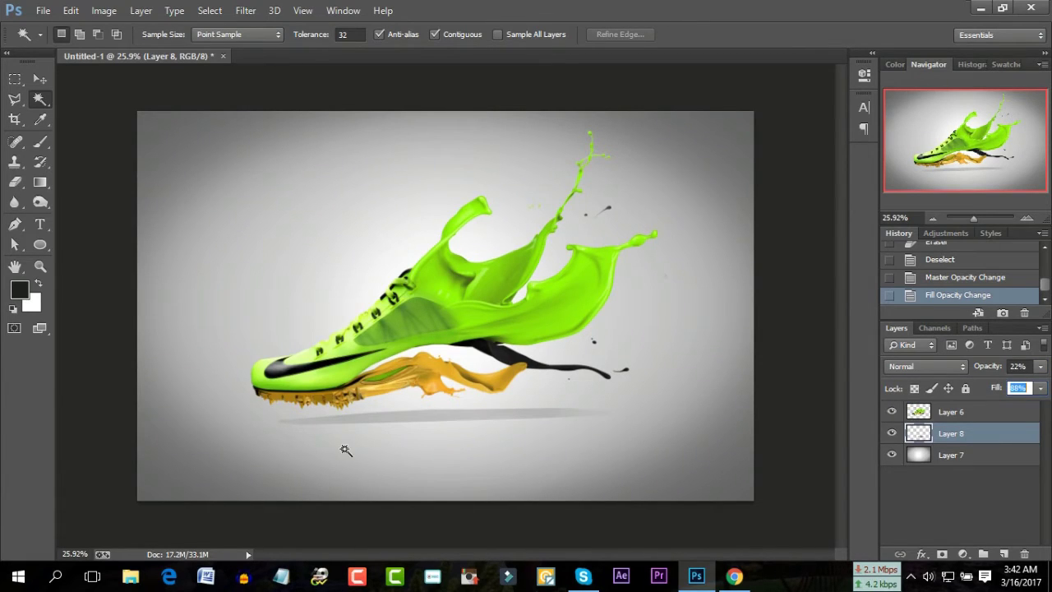
Erase shadow pixels near the shoe and along the sole.
{"action": "left_click", "coordinate": [15, 182]}
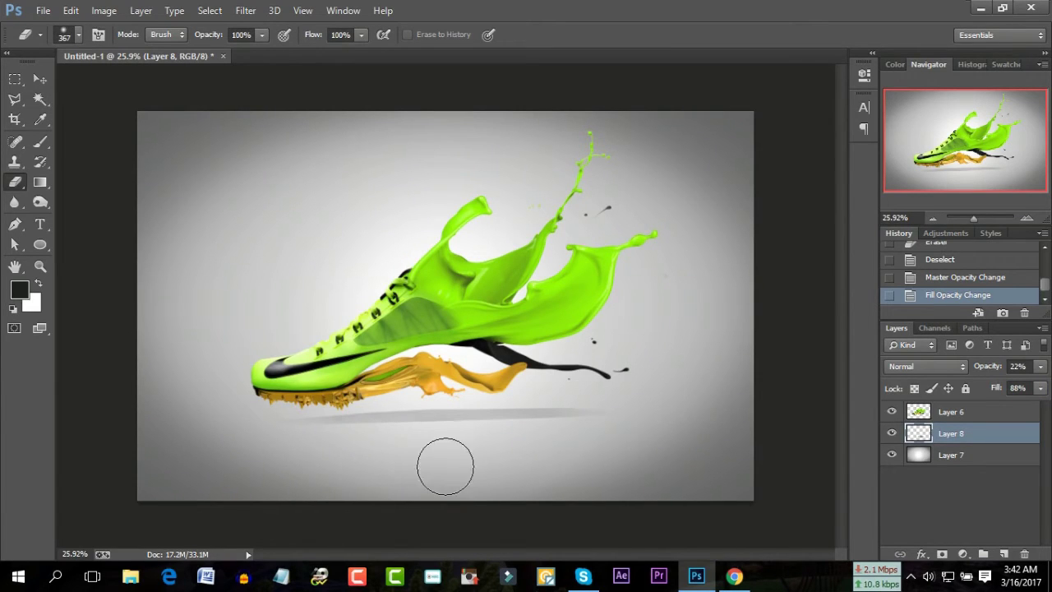
{"action": "left_click", "coordinate": [583, 462]}
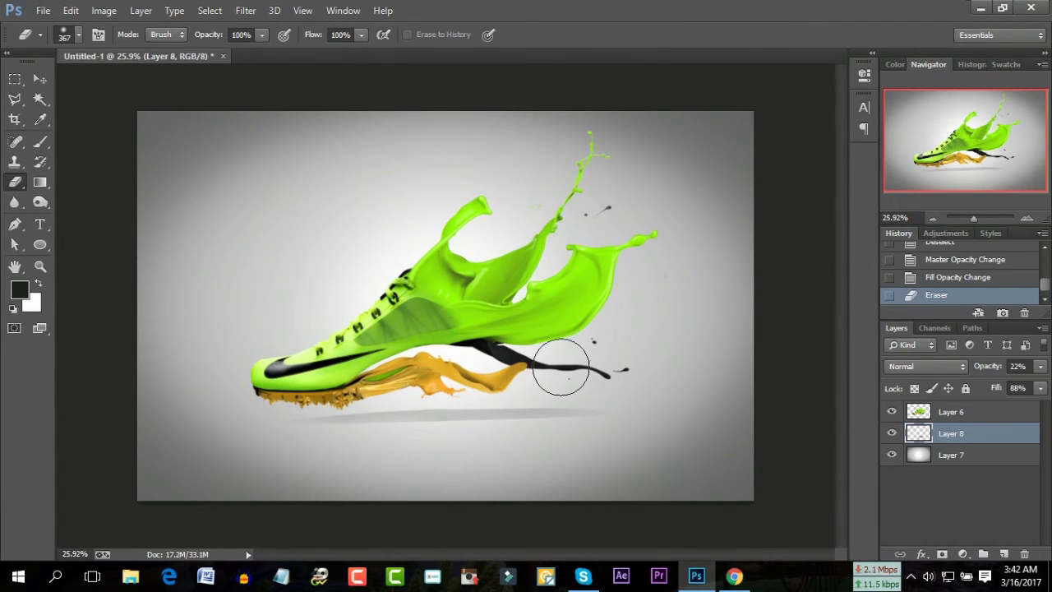
{"action": "mouse_move", "coordinate": [655, 364]}
{"action": "left_mouse_down"}
{"action": "mouse_move", "coordinate": [556, 371]}
{"action": "mouse_move", "coordinate": [592, 369]}
{"action": "left_mouse_up"}
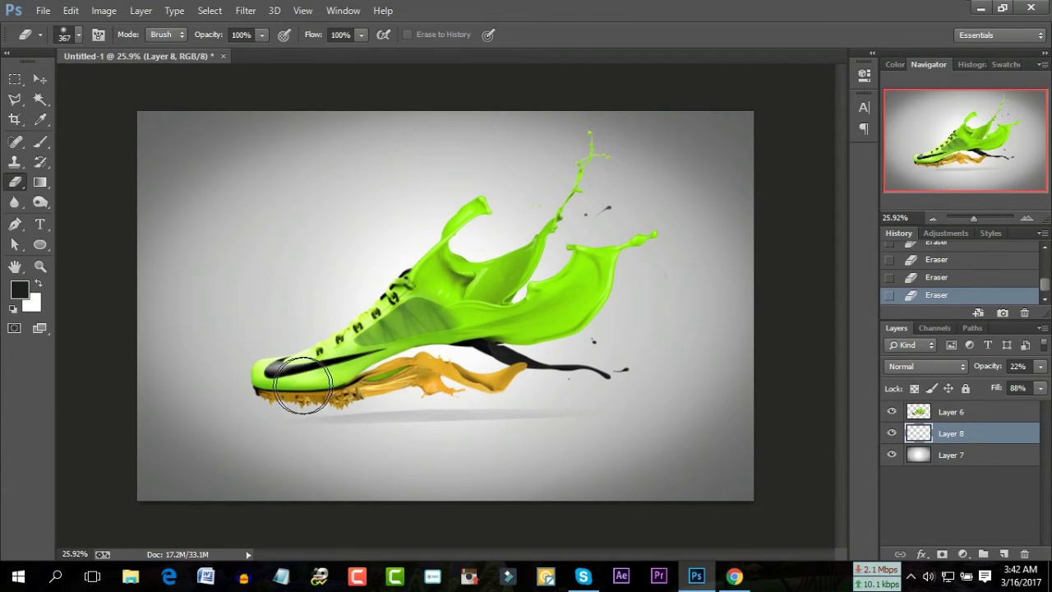
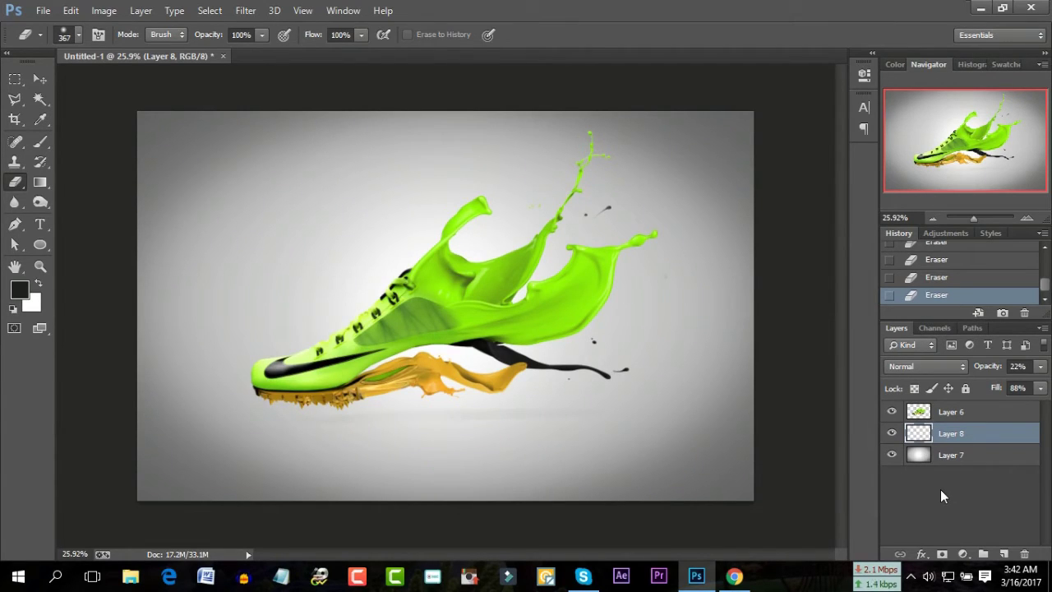
Set Layer 8's fill to 53%, stepping back to an earlier eraser state in History.
{"action": "left_click", "coordinate": [1019, 388]}
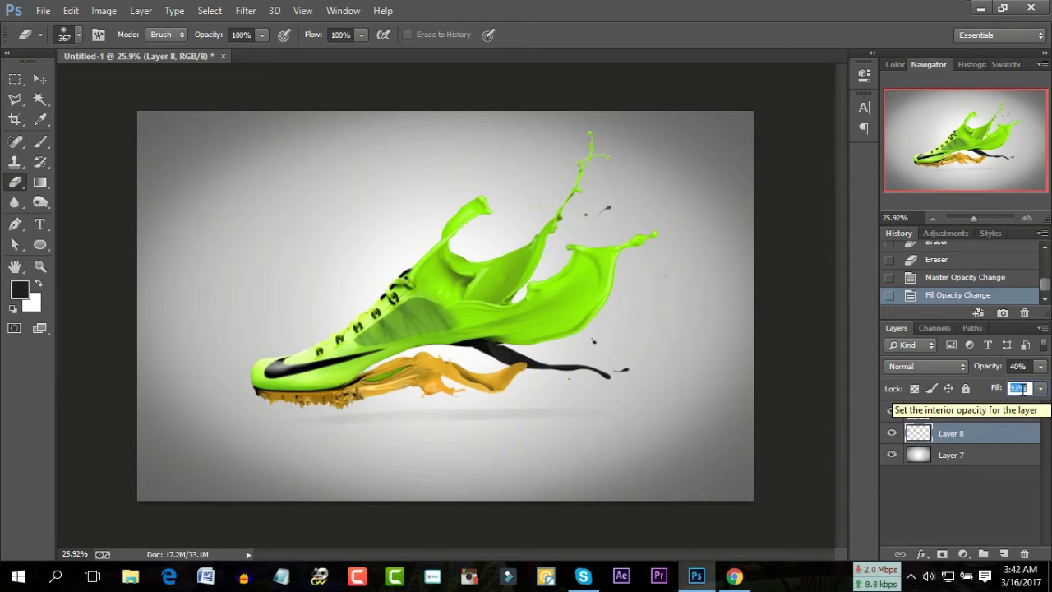
{"action": "left_click", "coordinate": [937, 260]}
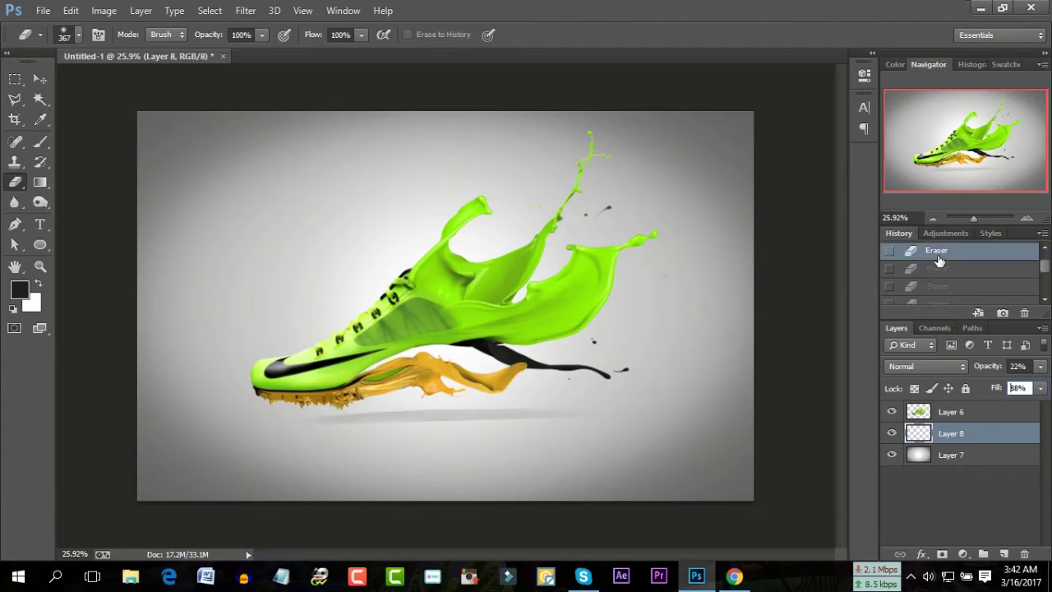
{"action": "scroll", "coordinate": [940, 269], "scroll_direction": "up", "scroll_amount": 1}
{"action": "left_click", "coordinate": [952, 261]}
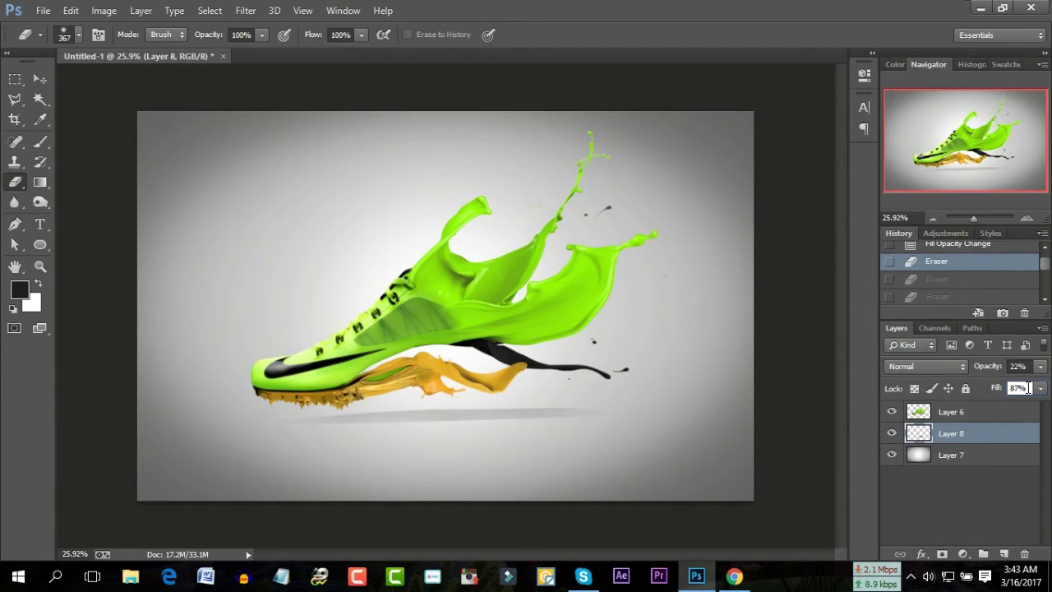
{"action": "key", "text": "Return"}
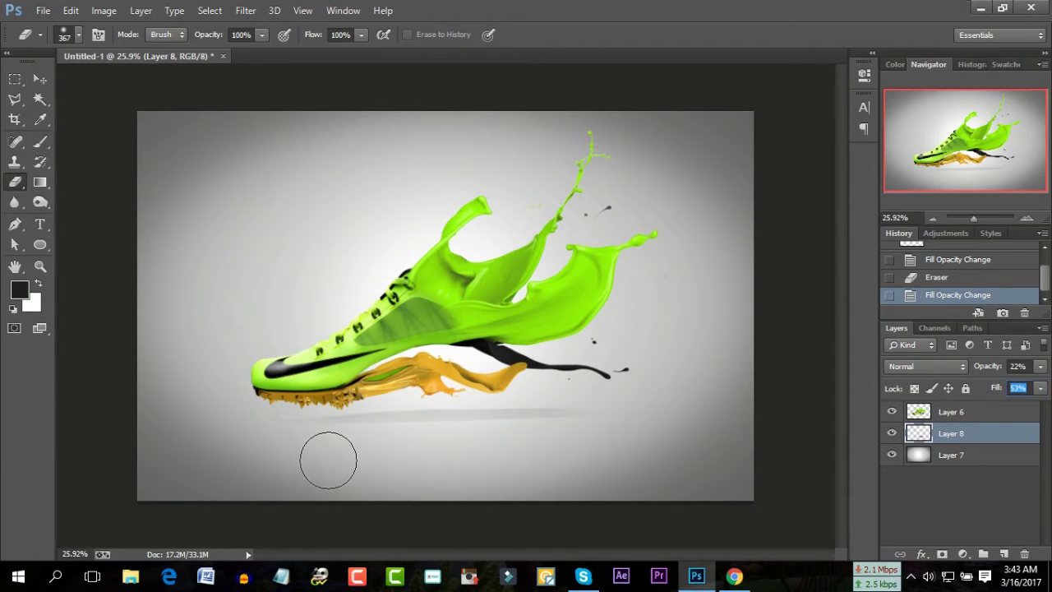
Erase the shadow beneath the shoe and around the black paint strand.
{"action": "left_click_drag", "start_coordinate": [329, 458], "coordinate": [519, 431]}
{"action": "left_click_drag", "start_coordinate": [578, 342], "coordinate": [539, 366]}
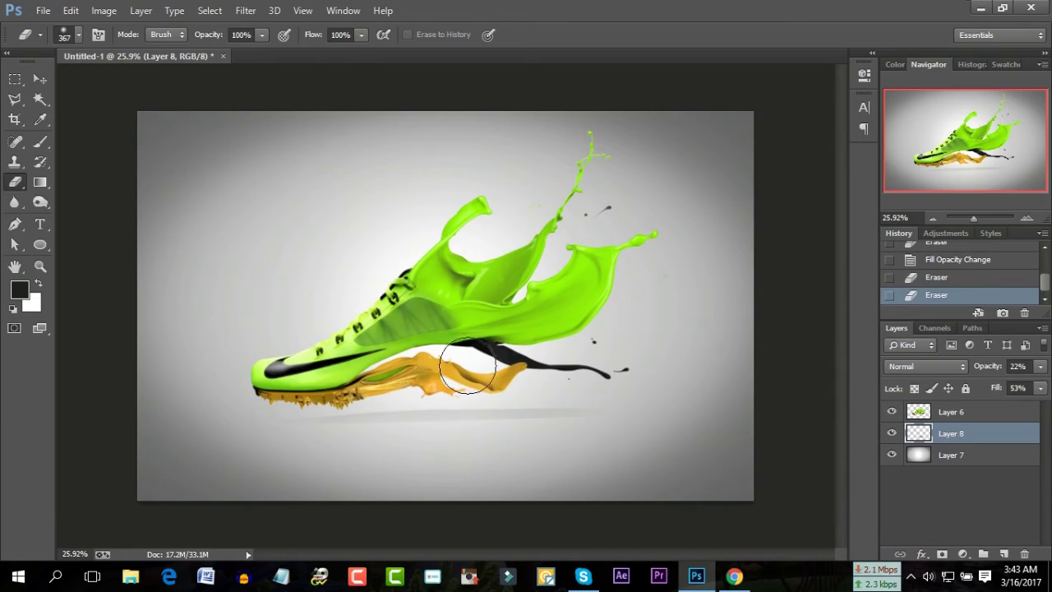
{"action": "left_click", "coordinate": [537, 371]}
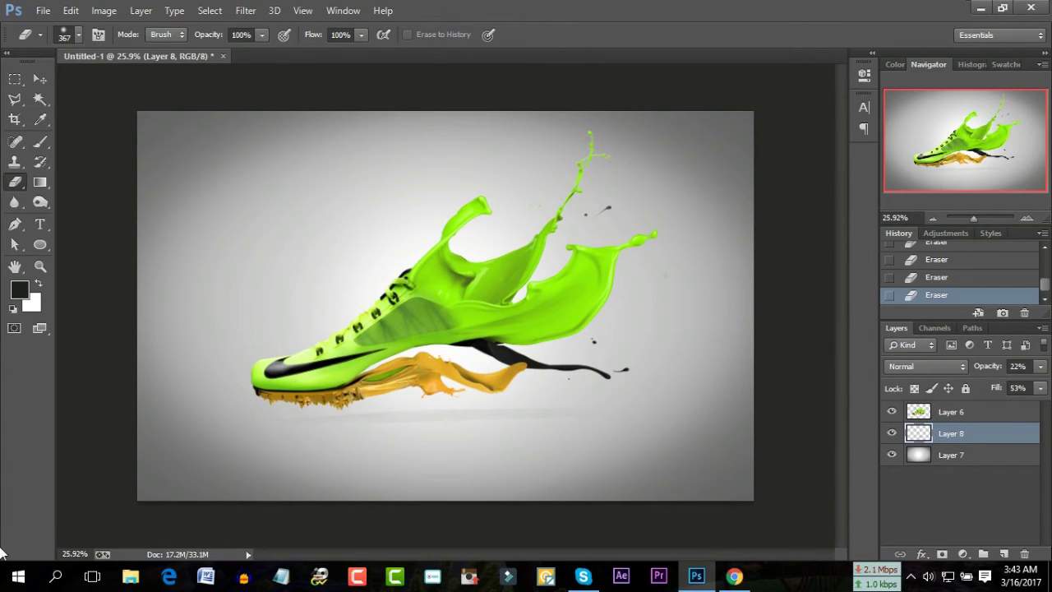
Save as maximum-quality JPEG 'shoe 78698698.jpg' on the Desktop, then close without saving.
{"action": "left_click", "coordinate": [43, 10]}
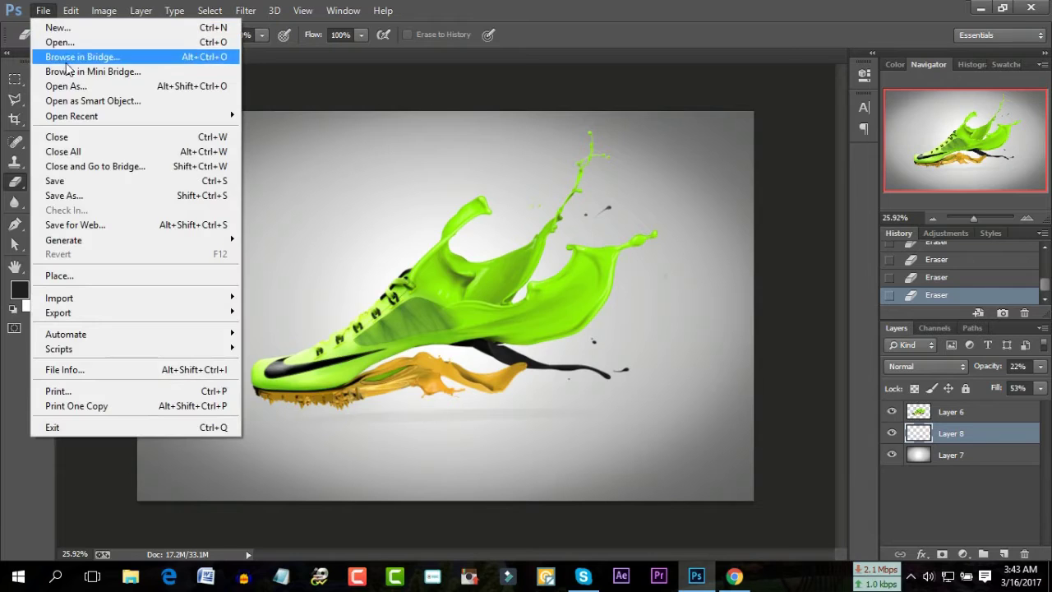
{"action": "left_click", "coordinate": [64, 197]}
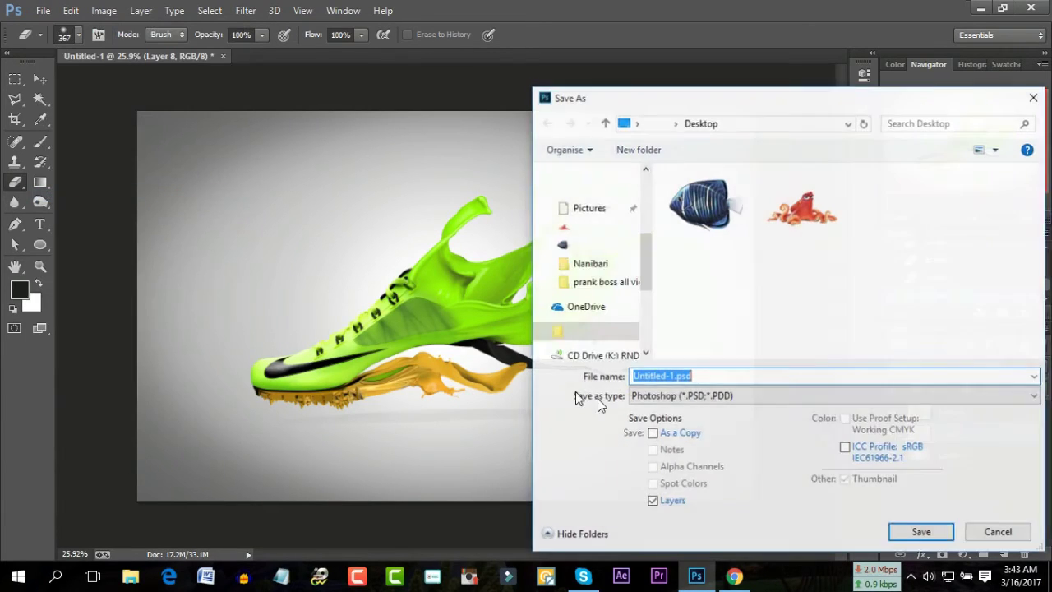
{"action": "left_click", "coordinate": [693, 396]}
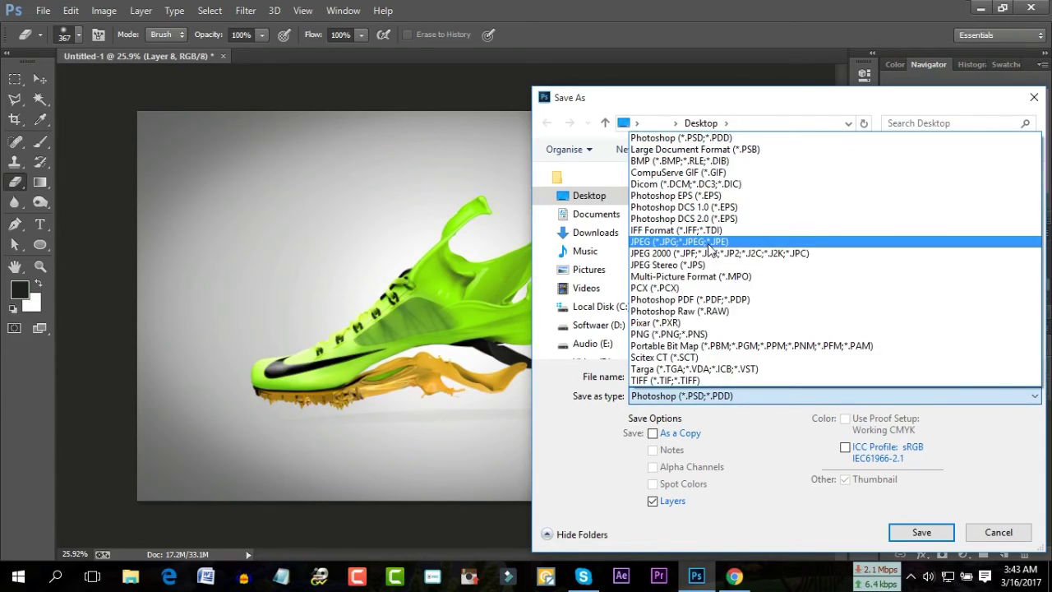
{"action": "left_click", "coordinate": [698, 242]}
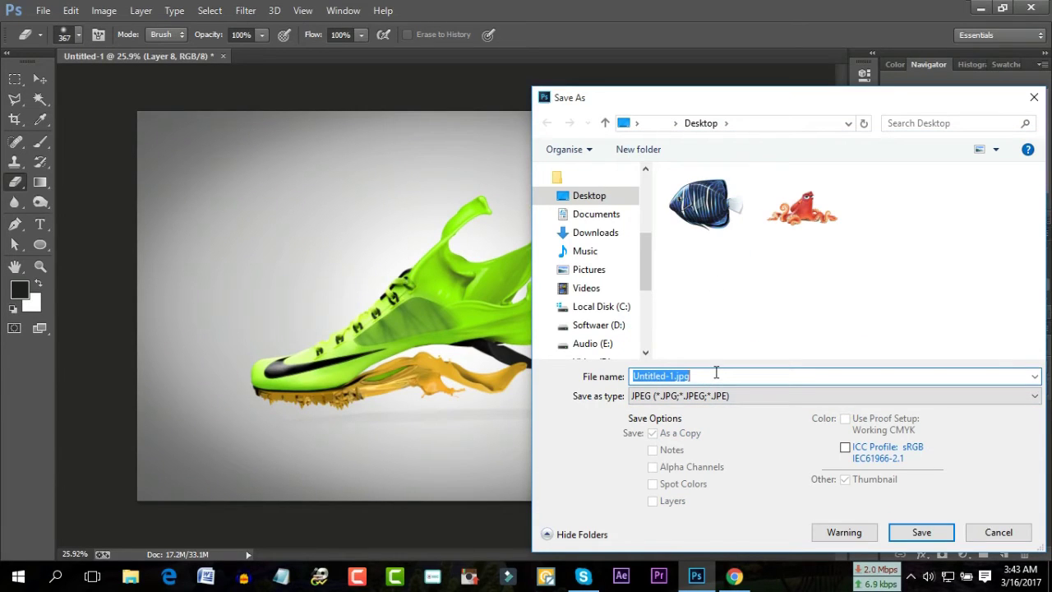
{"action": "type", "text": "shoe 78698698"}
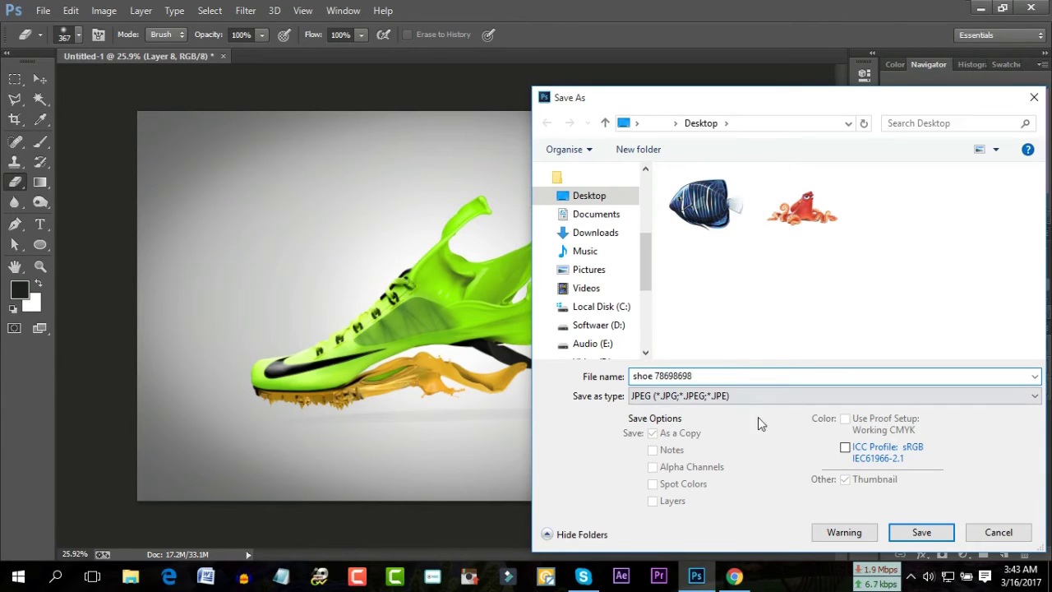
{"action": "left_click", "coordinate": [916, 532]}
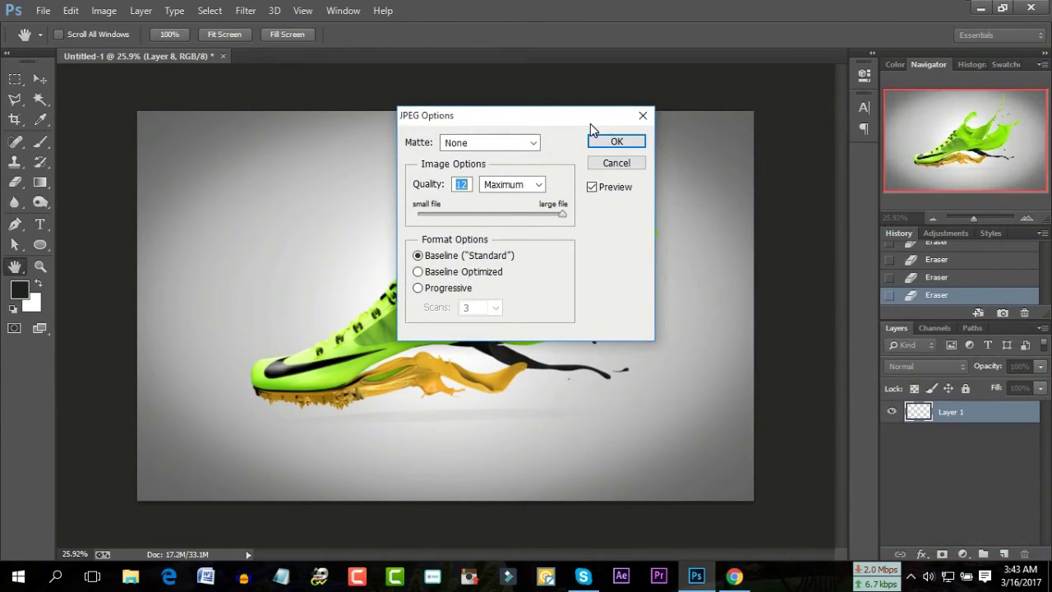
{"action": "left_click", "coordinate": [594, 146]}
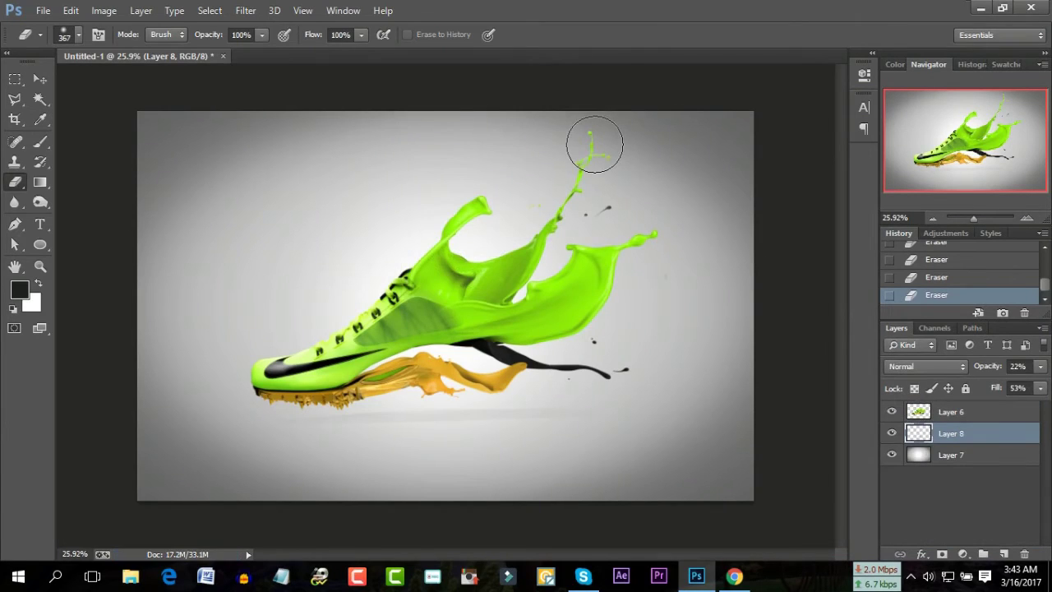
{"action": "left_click", "coordinate": [222, 55]}
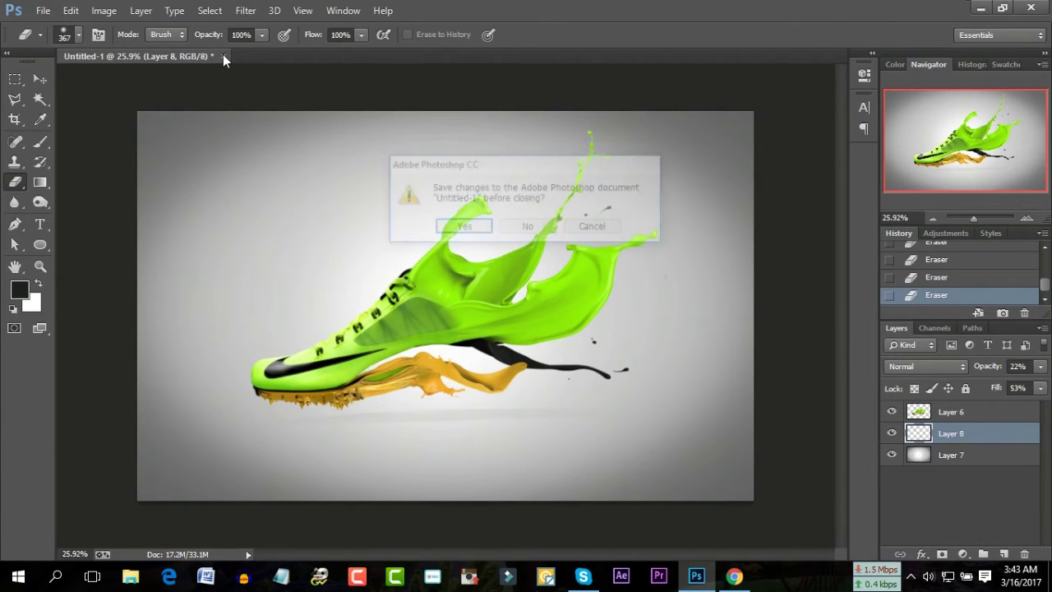
{"action": "left_click", "coordinate": [527, 229]}
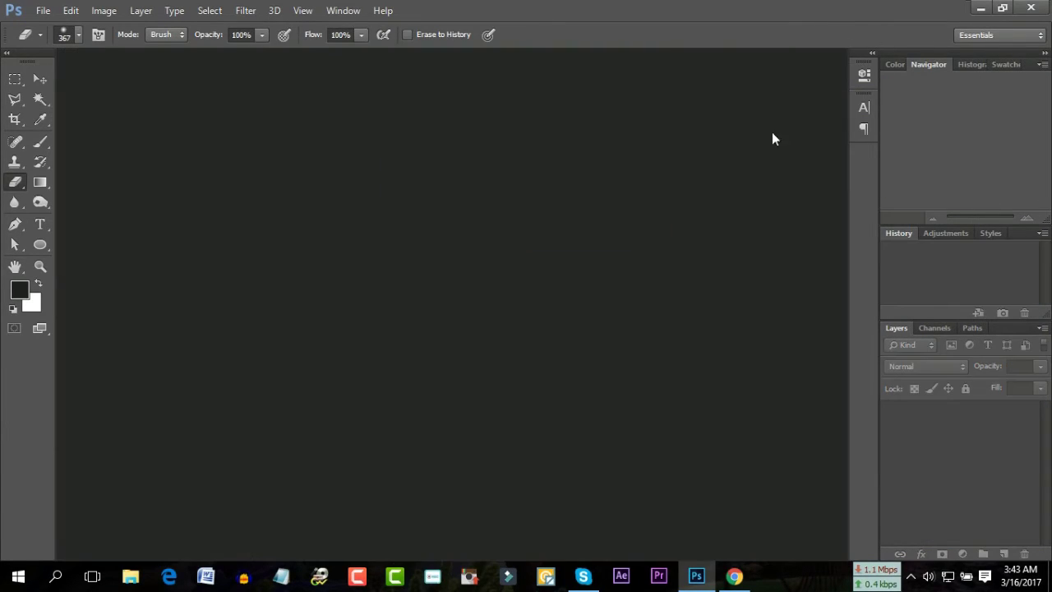
{"action": "left_click", "coordinate": [980, 7]}
{"action": "right_click", "coordinate": [208, 255]}
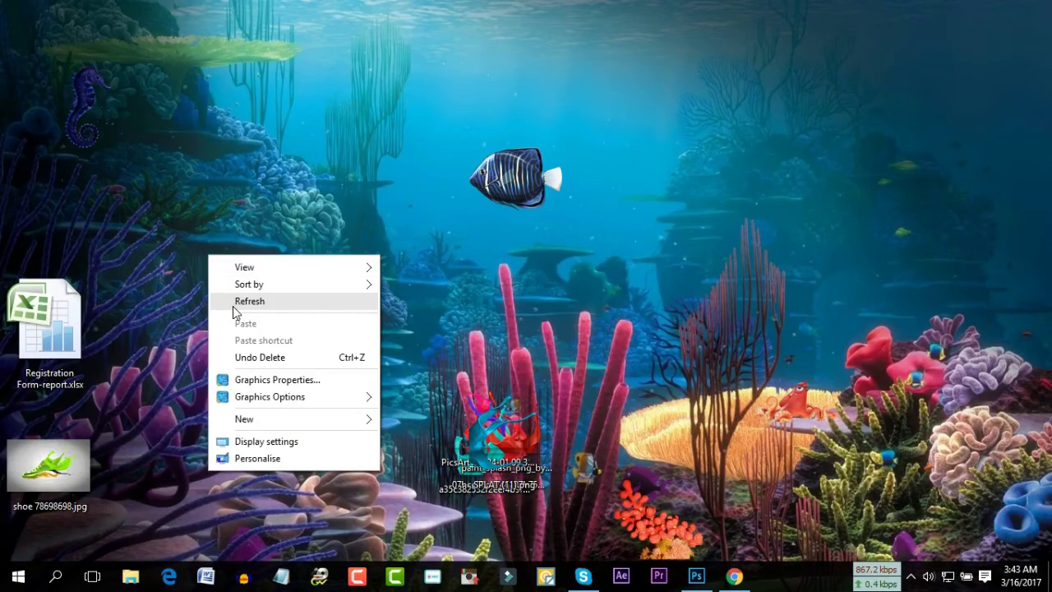
{"action": "left_click", "coordinate": [42, 480]}
{"action": "double_click", "coordinate": [42, 481]}
{"action": "scroll", "coordinate": [507, 305], "scroll_direction": "up", "scroll_amount": 3}
{"action": "mouse_move", "coordinate": [506, 305]}
{"action": "left_mouse_down"}
{"action": "mouse_move", "coordinate": [742, 141]}
{"action": "mouse_move", "coordinate": [643, 227]}
{"action": "mouse_move", "coordinate": [630, 345]}
{"action": "left_mouse_up"}
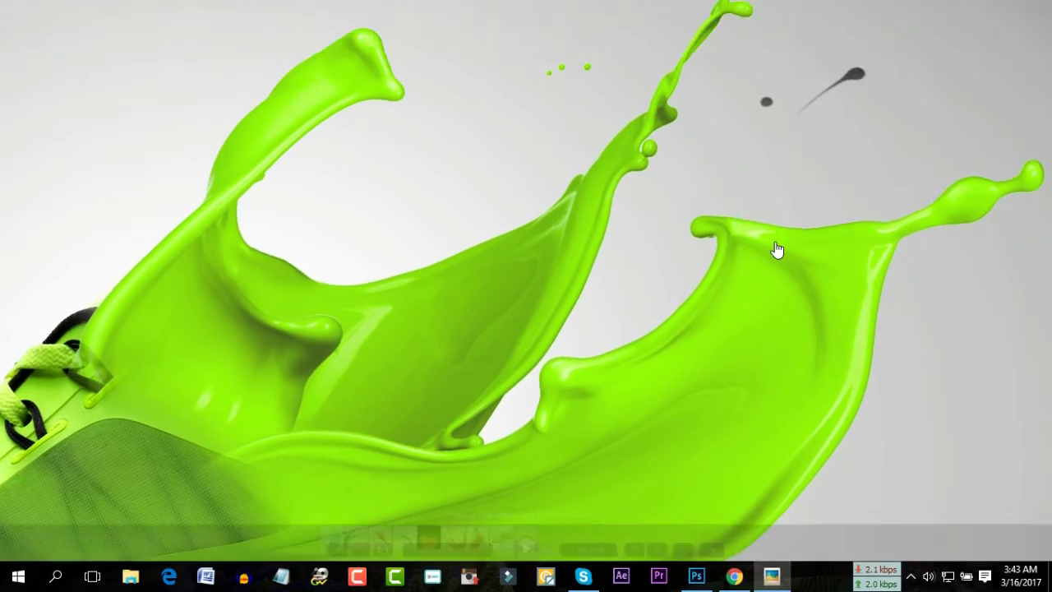
{"action": "left_click_drag", "start_coordinate": [811, 145], "coordinate": [765, 261]}
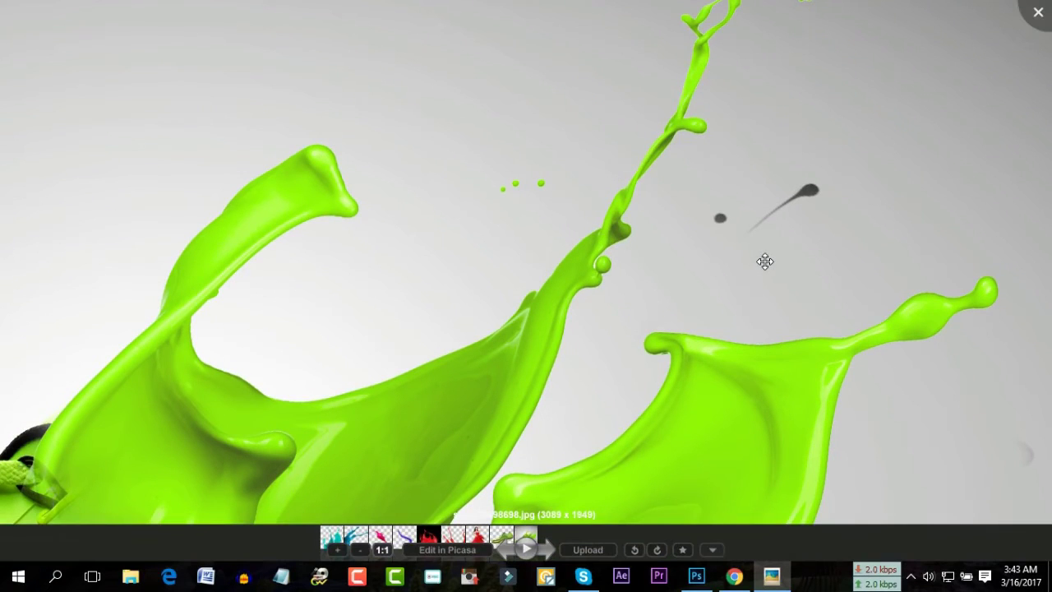
{"action": "scroll", "coordinate": [765, 261], "scroll_direction": "down", "scroll_amount": 5}
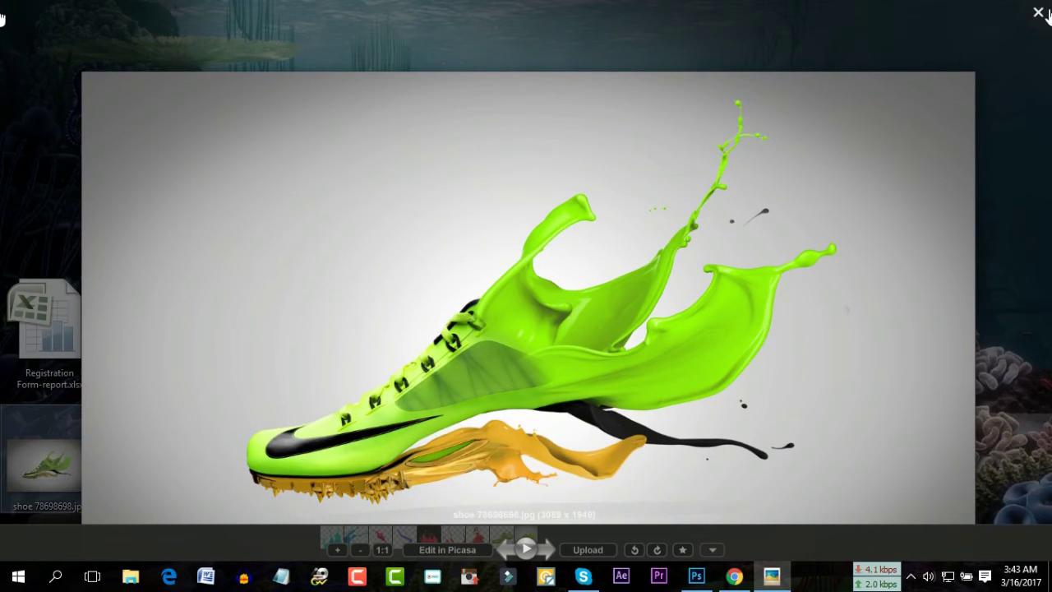
{"action": "left_click", "coordinate": [1038, 13]}
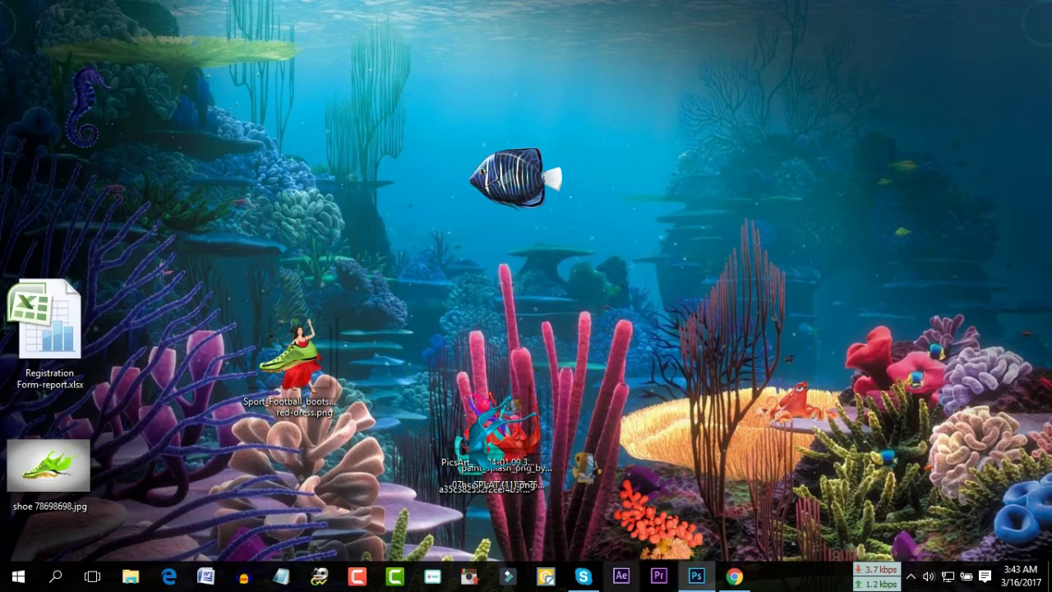
{"action": "left_click", "coordinate": [696, 575]}
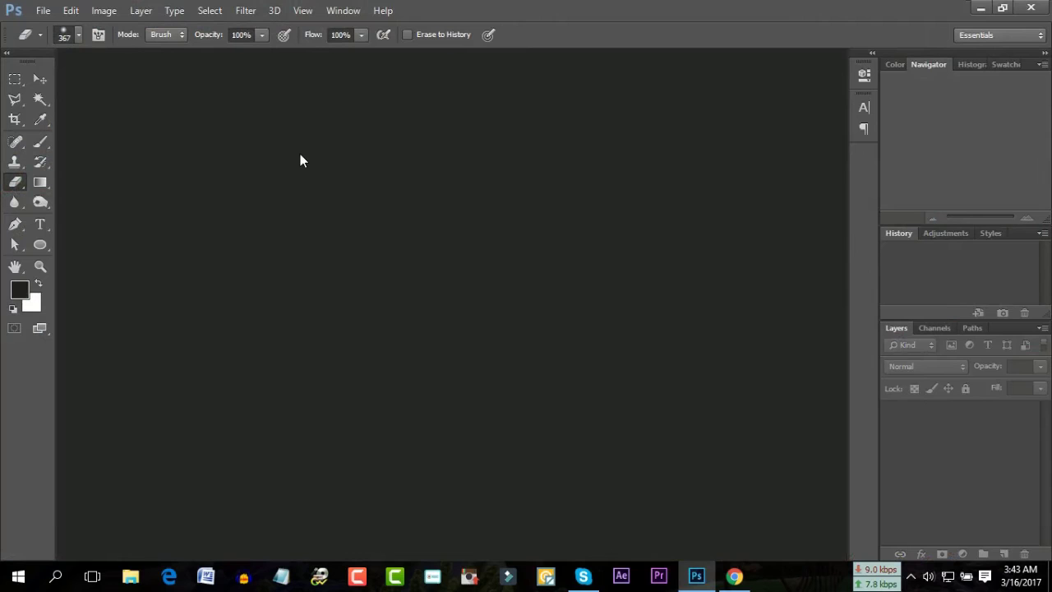
Create a new blank transparent document.
{"action": "left_click", "coordinate": [47, 12]}
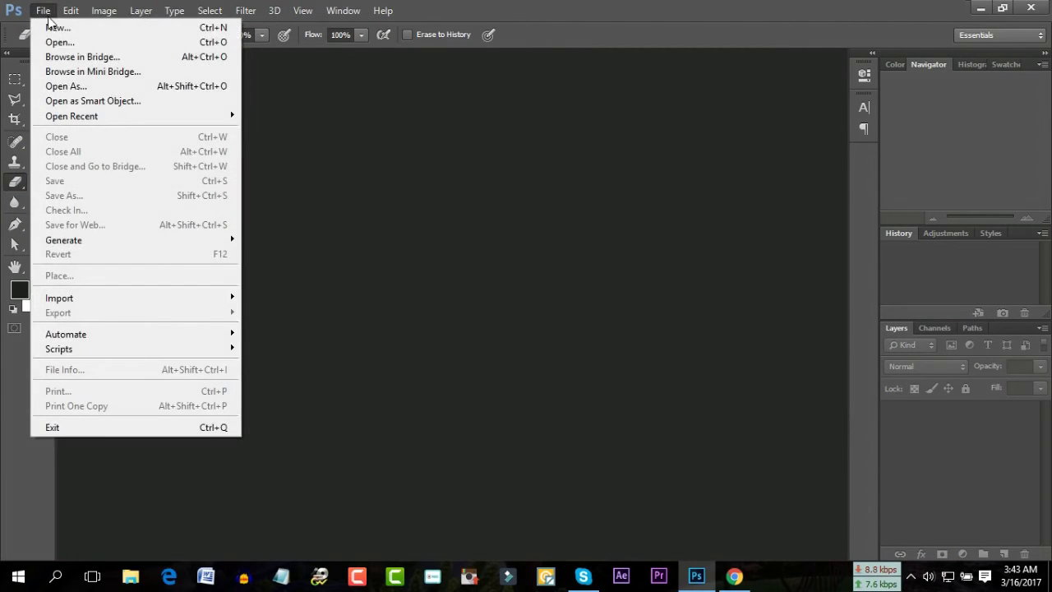
{"action": "left_click", "coordinate": [51, 25]}
{"action": "left_click", "coordinate": [681, 133]}
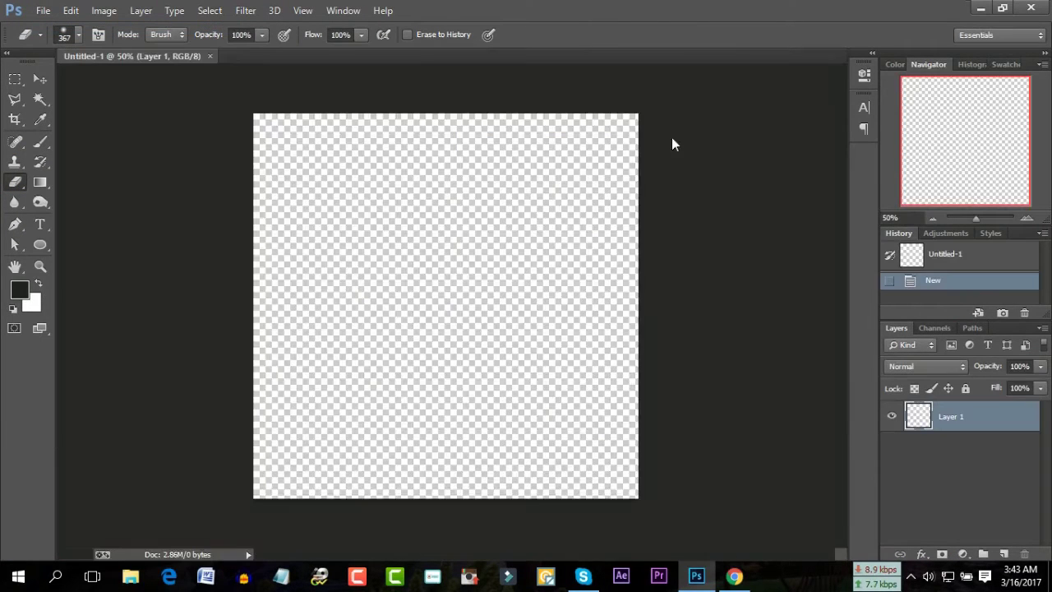
Crop the canvas wider into a landscape shape, then start opening a file.
{"action": "key", "text": "c"}
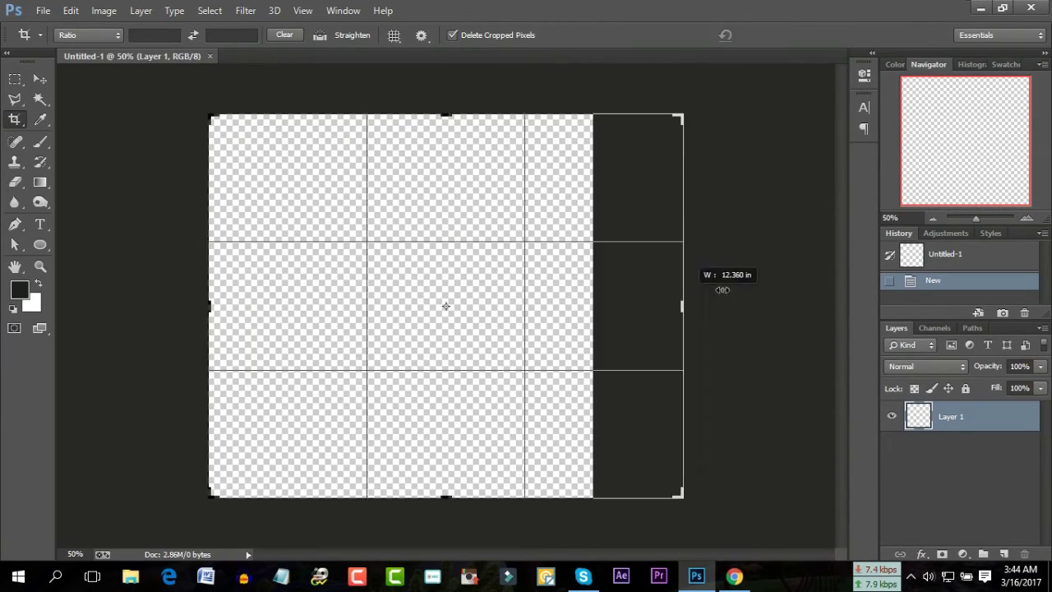
{"action": "left_click_drag", "start_coordinate": [648, 309], "coordinate": [749, 309]}
{"action": "left_click", "coordinate": [774, 36]}
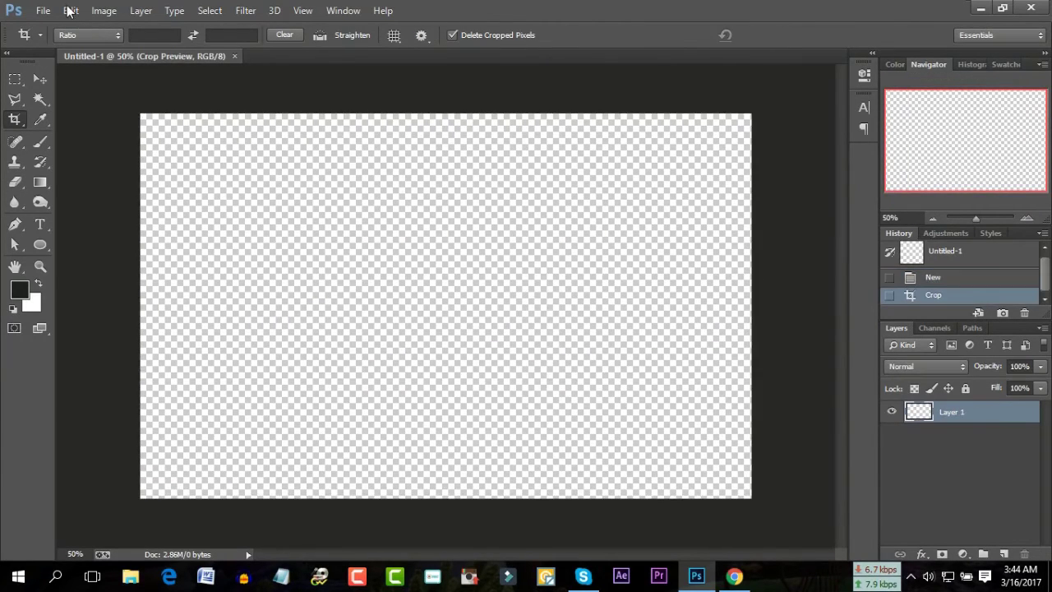
{"action": "left_click", "coordinate": [43, 10]}
{"action": "left_click", "coordinate": [82, 40]}
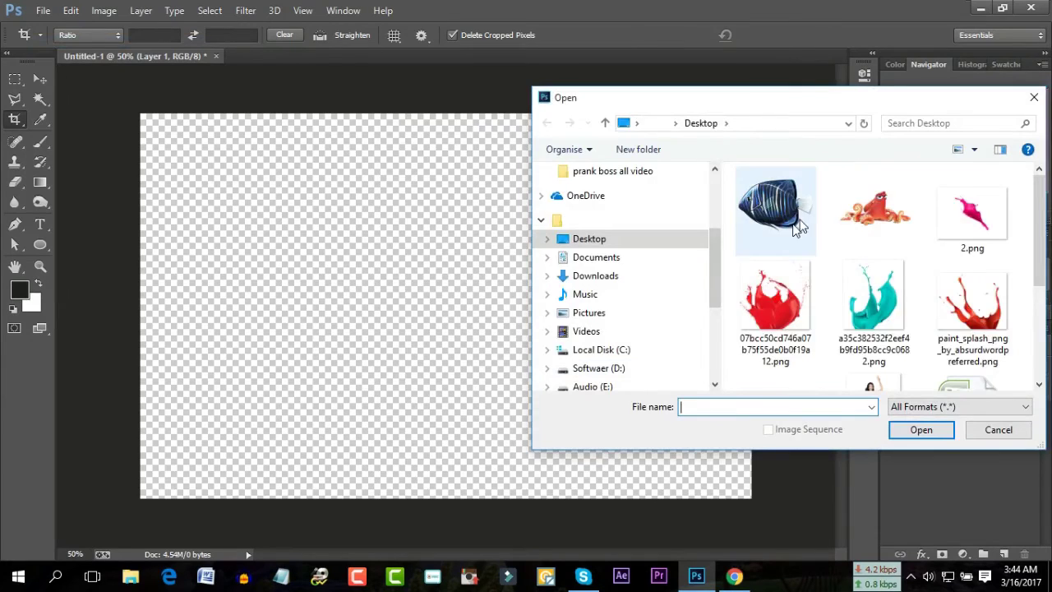
Open red-dress.png from the Desktop and drag the figure into Untitled-1.
{"action": "scroll", "coordinate": [879, 292], "scroll_direction": "down", "scroll_amount": 3}
{"action": "left_click", "coordinate": [867, 251]}
{"action": "double_click", "coordinate": [867, 252]}
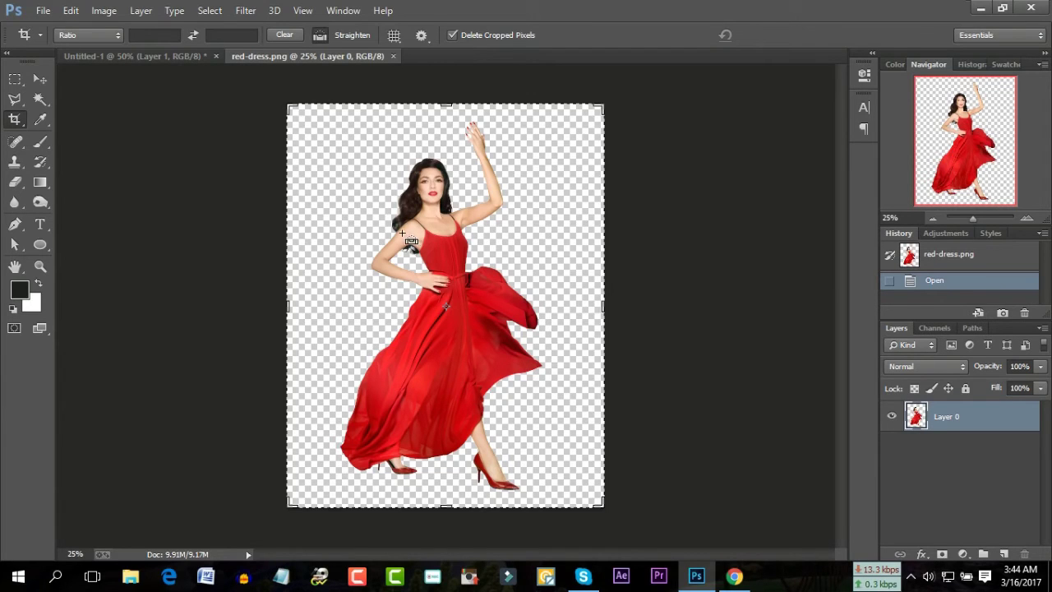
{"action": "left_click", "coordinate": [42, 99]}
{"action": "mouse_move", "coordinate": [438, 288]}
{"action": "left_mouse_down"}
{"action": "mouse_move", "coordinate": [215, 82]}
{"action": "mouse_move", "coordinate": [454, 269]}
{"action": "left_mouse_up"}
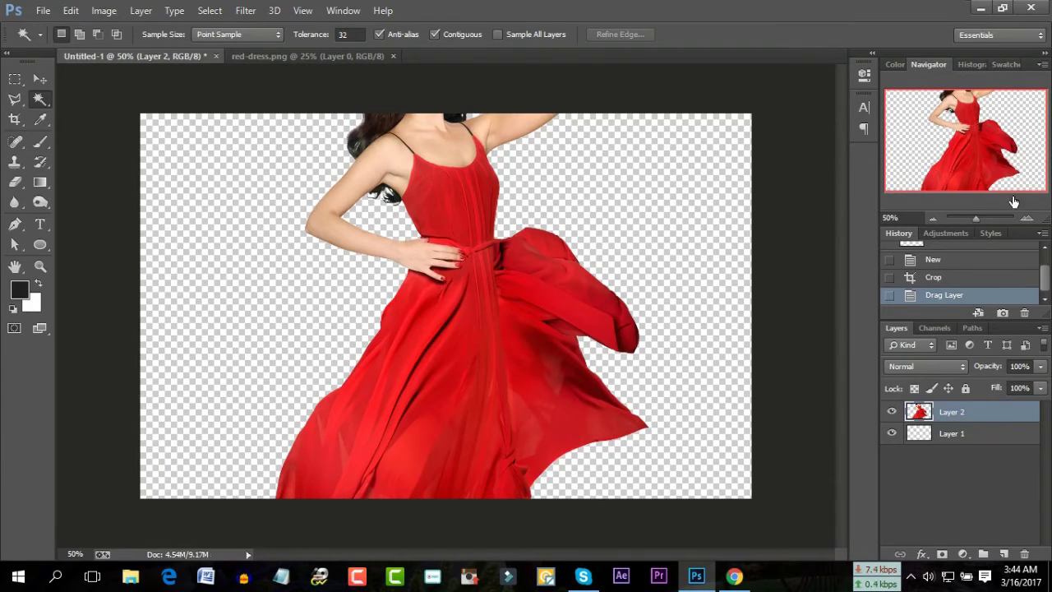
Crop outward past her head, feet and both sides so the whole woman fits.
{"action": "left_click_drag", "start_coordinate": [984, 217], "coordinate": [974, 216]}
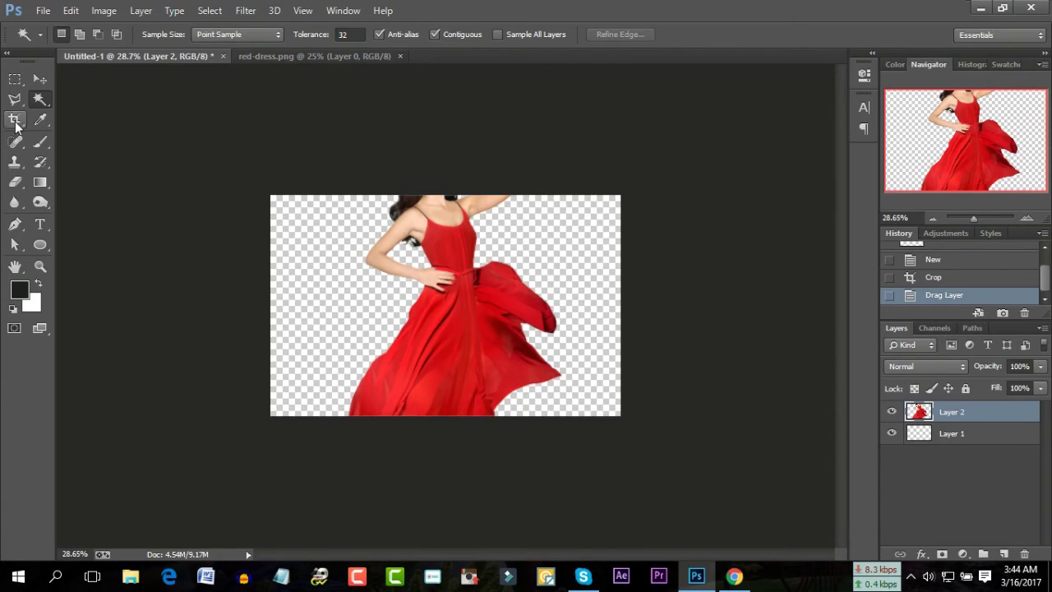
{"action": "left_click", "coordinate": [15, 120]}
{"action": "left_click_drag", "start_coordinate": [445, 196], "coordinate": [446, 123]}
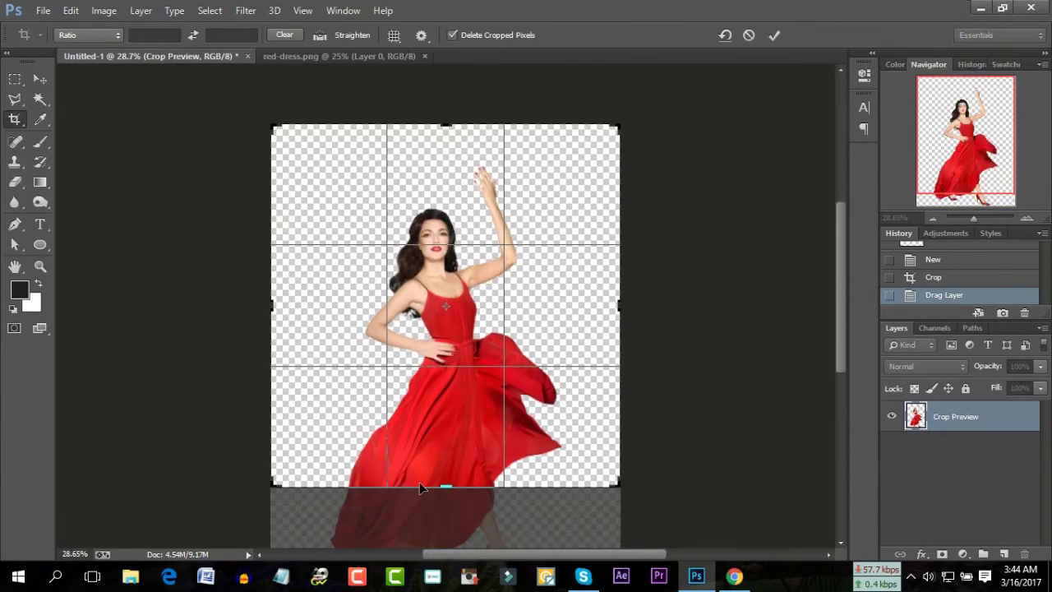
{"action": "scroll", "coordinate": [435, 472], "scroll_direction": "down", "scroll_amount": 2}
{"action": "left_click_drag", "start_coordinate": [443, 421], "coordinate": [432, 482]}
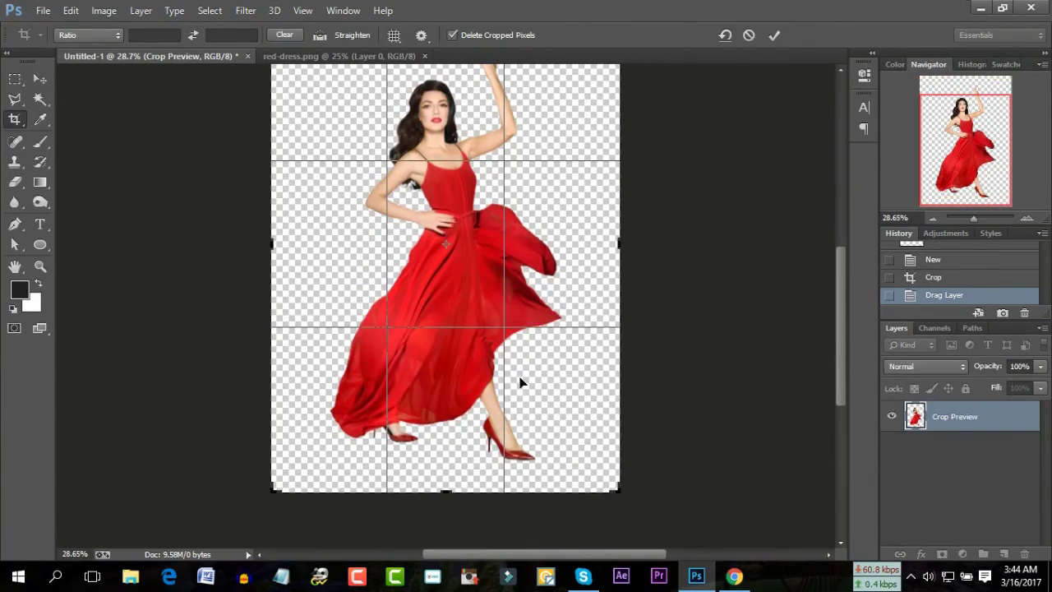
{"action": "left_click_drag", "start_coordinate": [622, 240], "coordinate": [657, 240]}
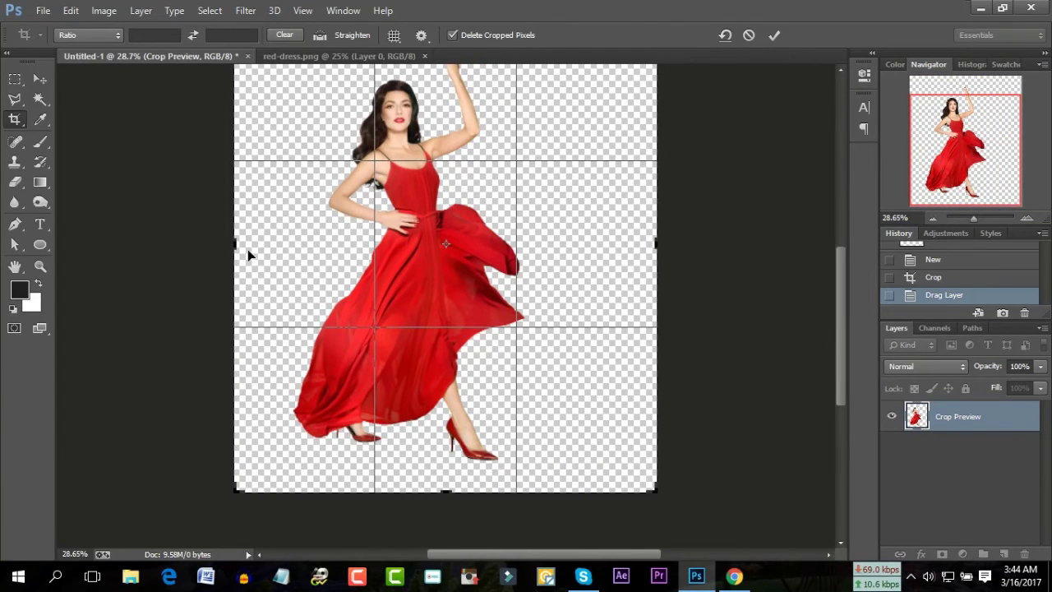
{"action": "left_click_drag", "start_coordinate": [238, 245], "coordinate": [188, 243]}
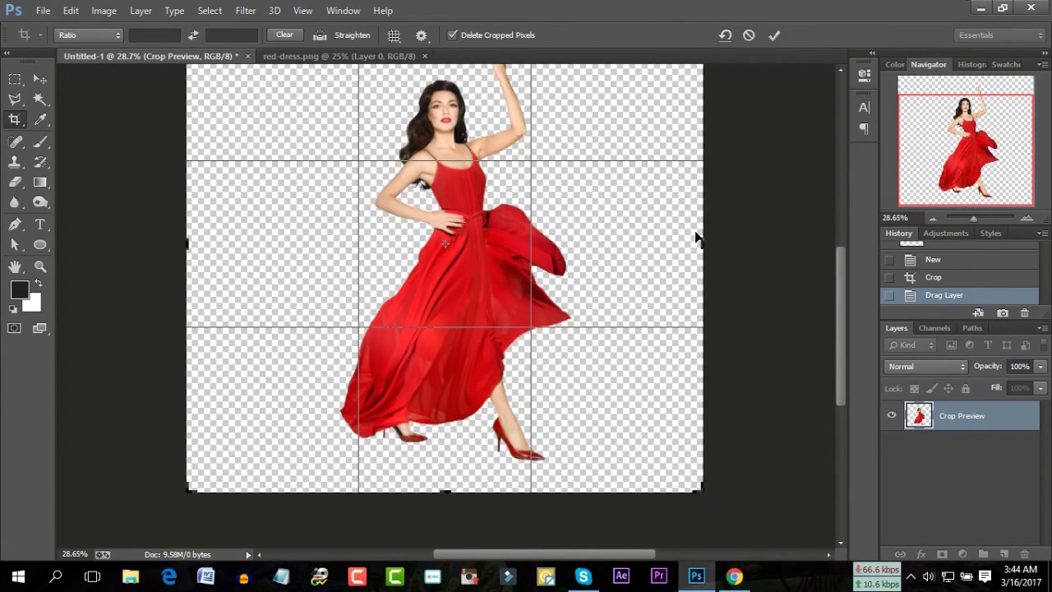
{"action": "left_click_drag", "start_coordinate": [701, 239], "coordinate": [713, 239]}
{"action": "left_click", "coordinate": [774, 34]}
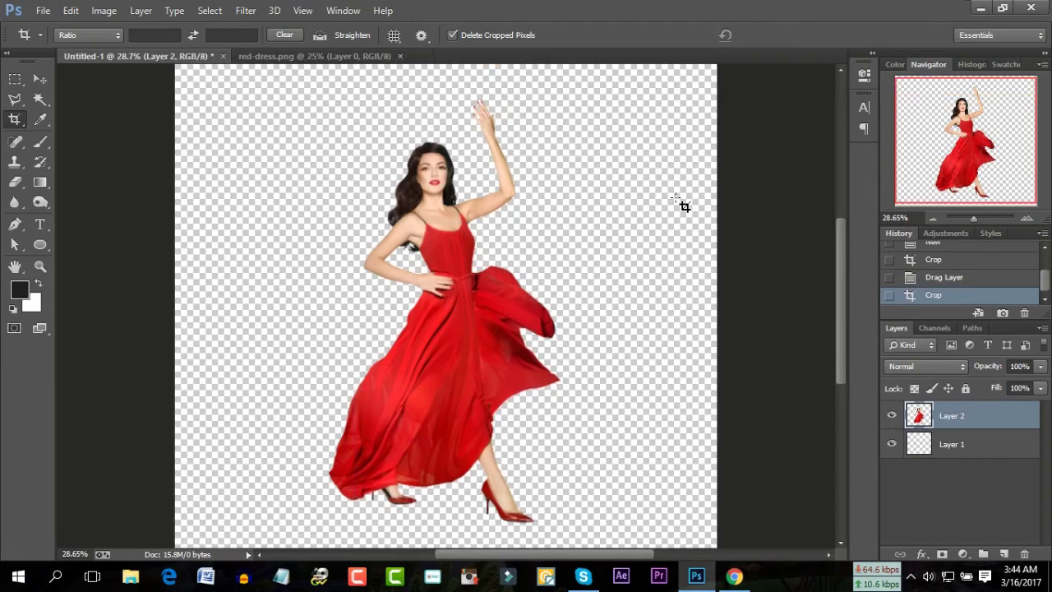
Close the red-dress.png document.
{"action": "left_click", "coordinate": [303, 56]}
{"action": "left_click", "coordinate": [399, 56]}
{"action": "left_click", "coordinate": [35, 9]}
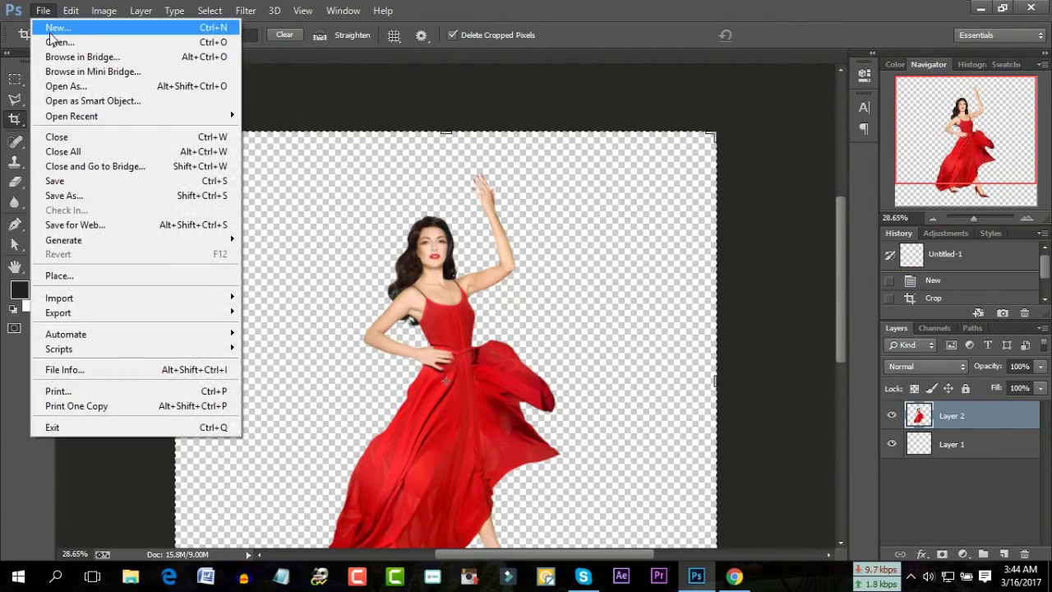
Open the red splash 07bcc50cd746a07b75f55de0b0f19a12.png from the Desktop.
{"action": "left_click", "coordinate": [50, 39]}
{"action": "left_click", "coordinate": [785, 280]}
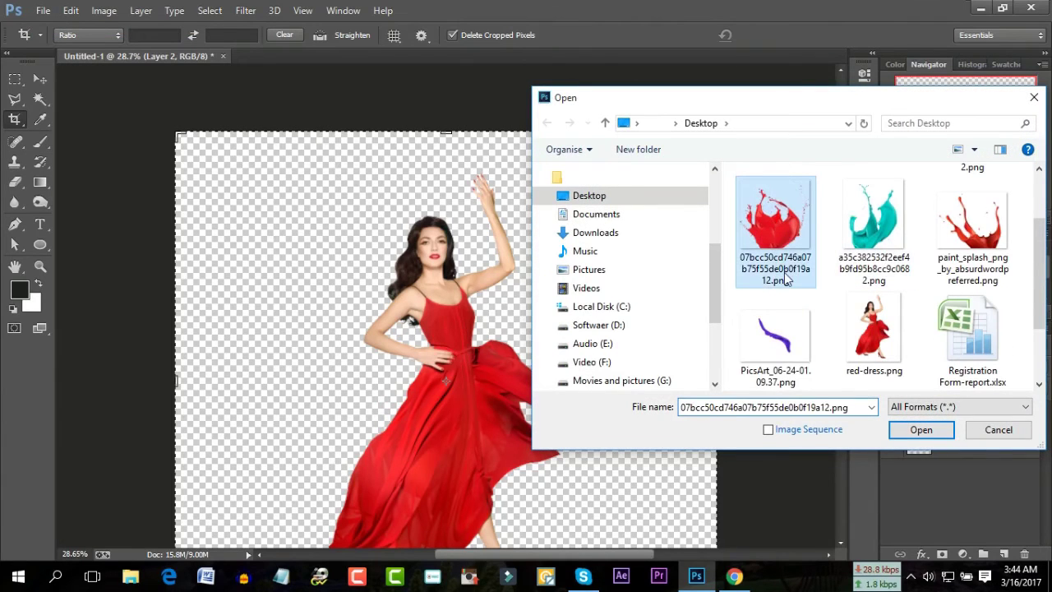
{"action": "left_click", "coordinate": [922, 432]}
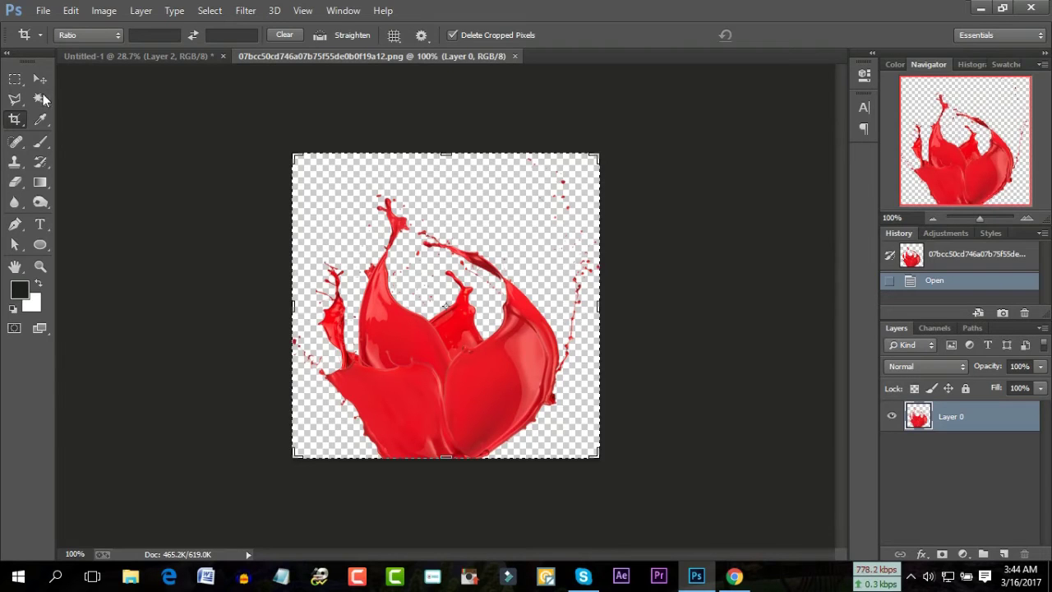
{"action": "left_click", "coordinate": [41, 98]}
Drag the splash into Untitled-1 and flip it vertically with Free Transform.
{"action": "mouse_move", "coordinate": [386, 342]}
{"action": "left_mouse_down"}
{"action": "mouse_move", "coordinate": [198, 96]}
{"action": "mouse_move", "coordinate": [468, 384]}
{"action": "left_mouse_up"}
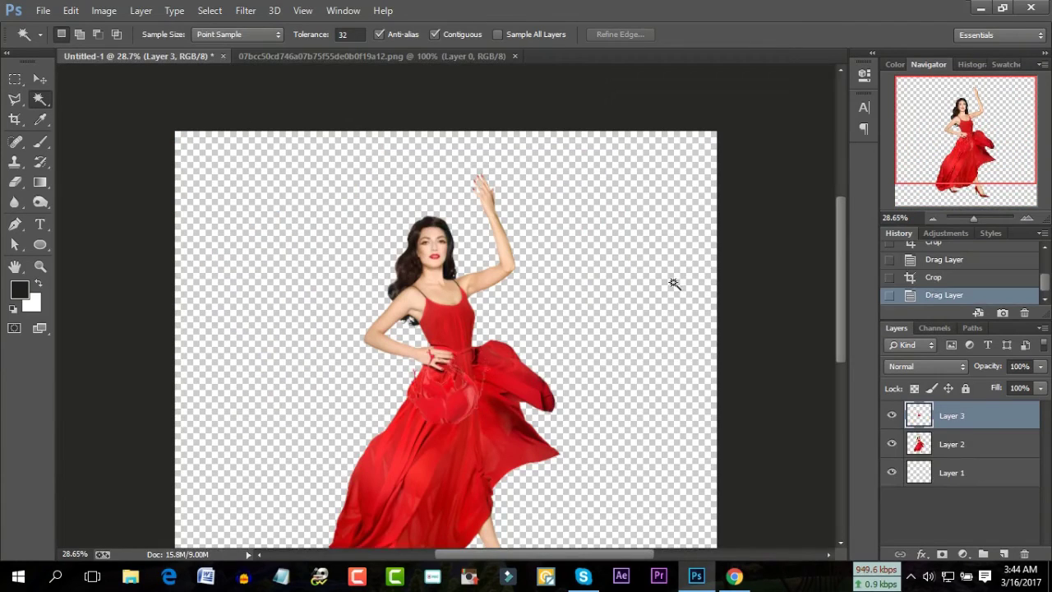
{"action": "left_click", "coordinate": [976, 218]}
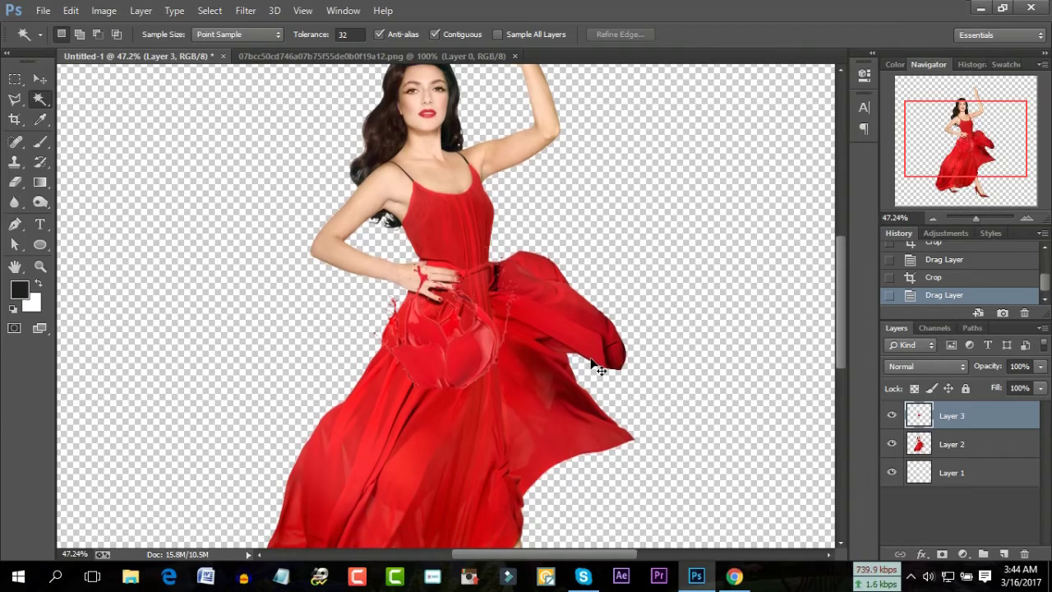
{"action": "key", "text": "ctrl+t"}
{"action": "right_click", "coordinate": [461, 326]}
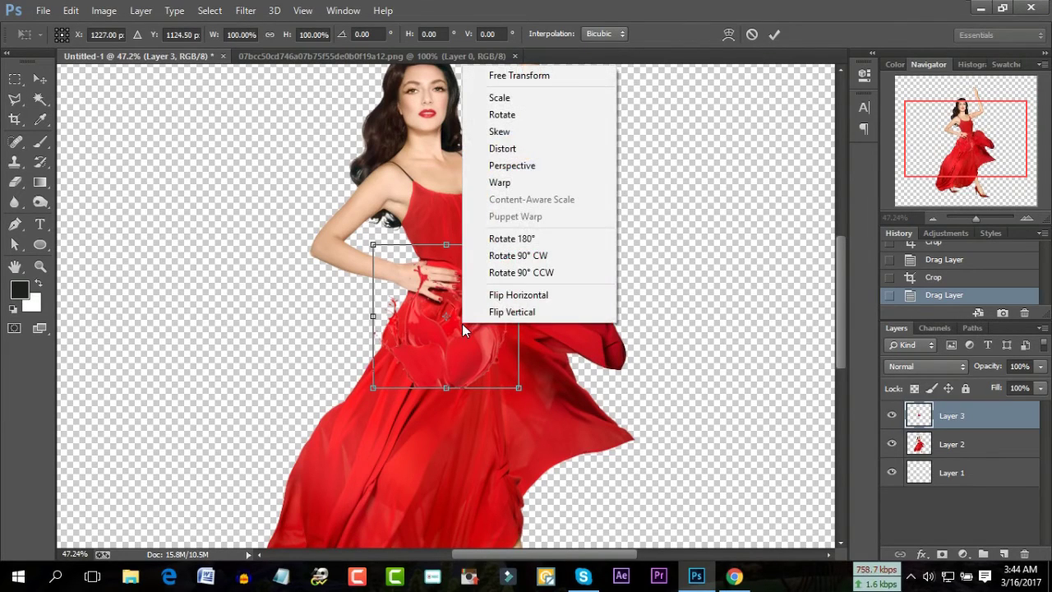
{"action": "left_click", "coordinate": [512, 312]}
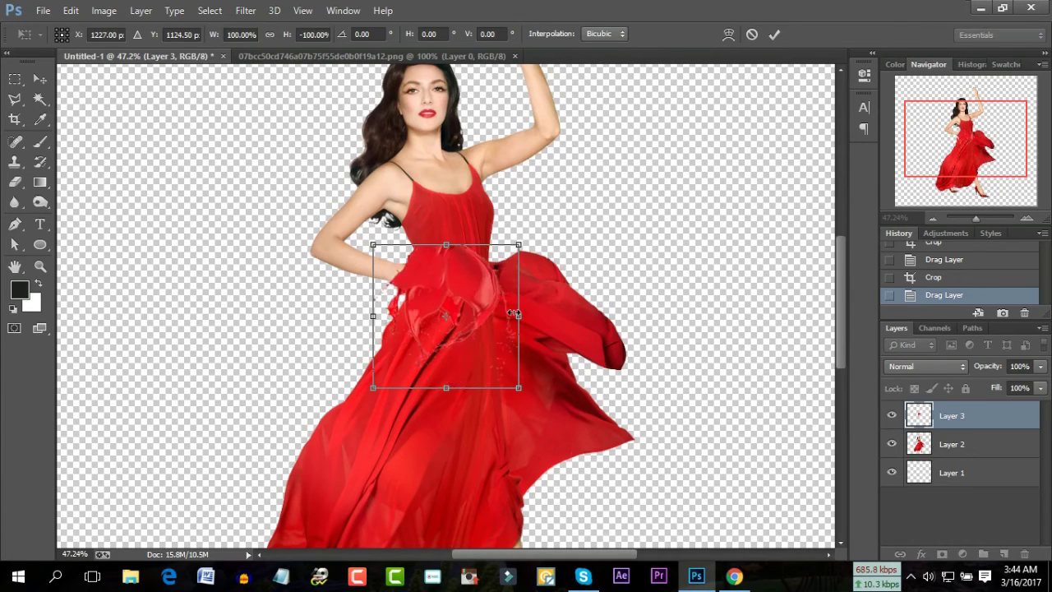
Enlarge and position the flipped splash over the skirt up to the waist, then commit.
{"action": "left_click_drag", "start_coordinate": [471, 304], "coordinate": [471, 388]}
{"action": "mouse_move", "coordinate": [519, 328]}
{"action": "left_mouse_down"}
{"action": "mouse_move", "coordinate": [725, 174]}
{"action": "mouse_move", "coordinate": [694, 148]}
{"action": "left_mouse_up"}
{"action": "mouse_move", "coordinate": [596, 209]}
{"action": "left_mouse_down"}
{"action": "mouse_move", "coordinate": [539, 378]}
{"action": "mouse_move", "coordinate": [520, 391]}
{"action": "left_mouse_up"}
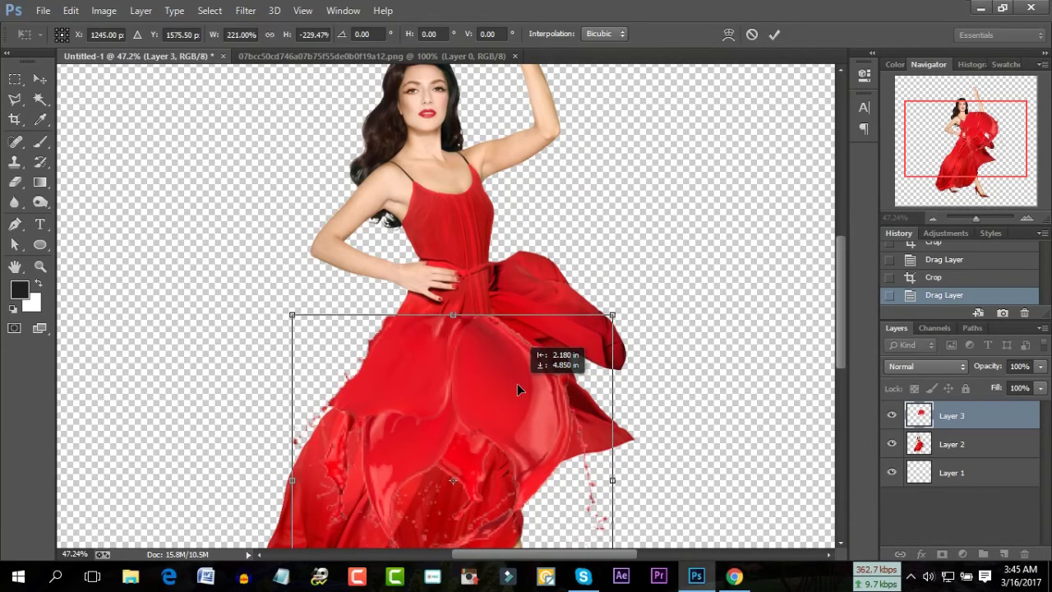
{"action": "left_click_drag", "start_coordinate": [616, 329], "coordinate": [681, 225]}
{"action": "left_click_drag", "start_coordinate": [486, 316], "coordinate": [497, 248]}
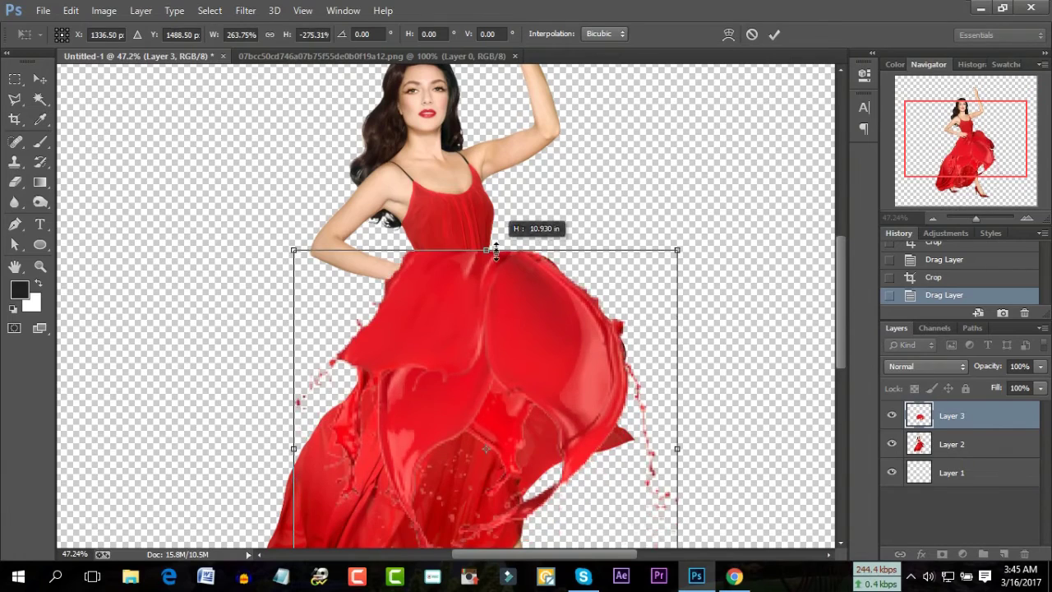
{"action": "left_click_drag", "start_coordinate": [476, 383], "coordinate": [473, 403]}
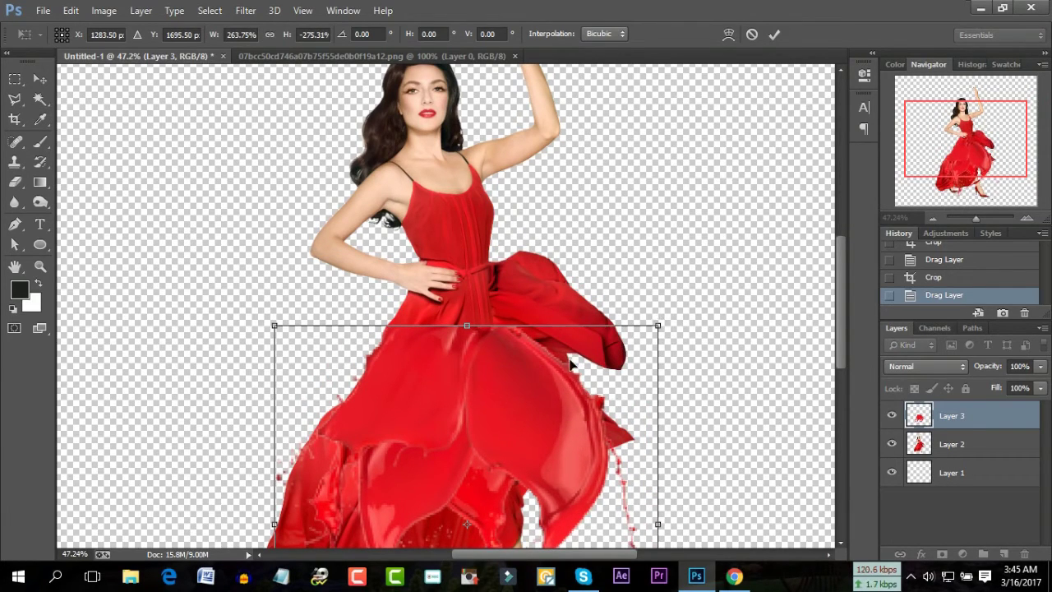
{"action": "left_click", "coordinate": [772, 33]}
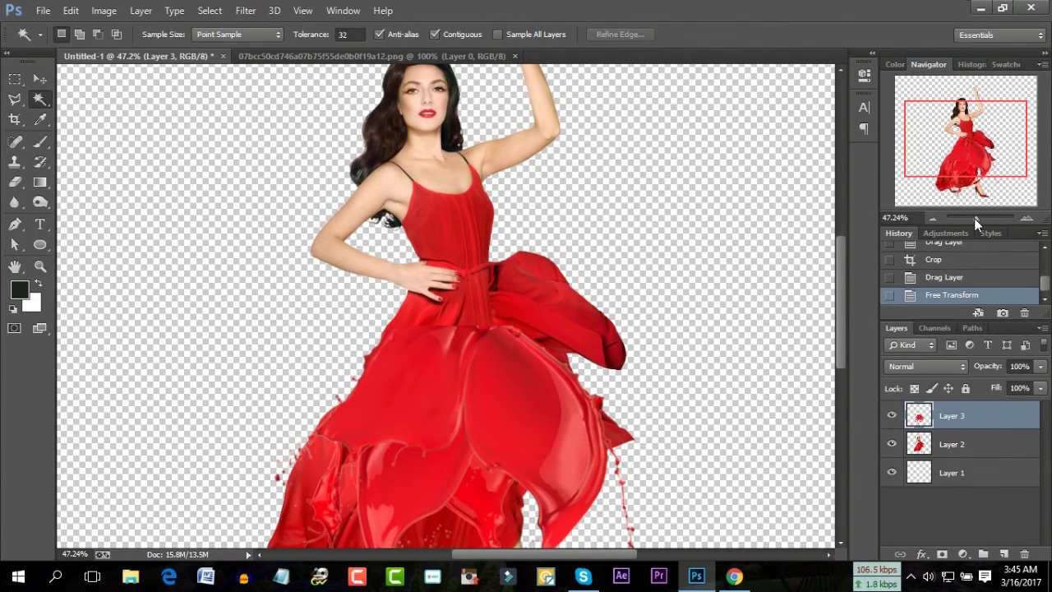
Erase Layer 3's hard splash edge at the waist, then zoom out to check the blend.
{"action": "left_click_drag", "start_coordinate": [975, 220], "coordinate": [979, 219]}
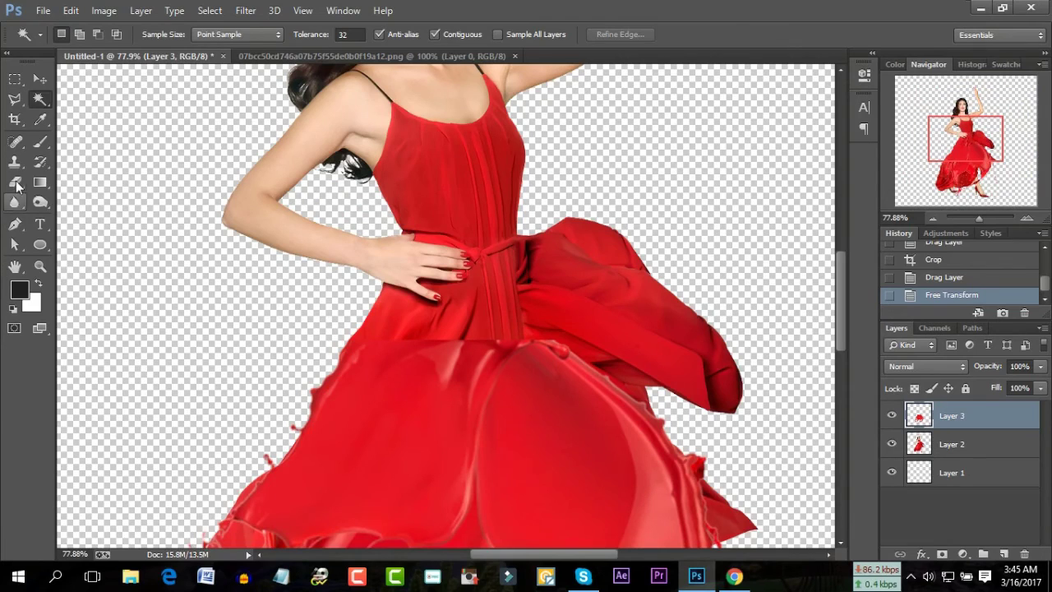
{"action": "left_click", "coordinate": [15, 181]}
{"action": "scroll", "coordinate": [411, 312], "scroll_direction": "down", "scroll_amount": 2}
{"action": "left_click_drag", "start_coordinate": [471, 279], "coordinate": [540, 188]}
{"action": "left_click_drag", "start_coordinate": [575, 152], "coordinate": [575, 188]}
{"action": "left_click_drag", "start_coordinate": [540, 234], "coordinate": [567, 169]}
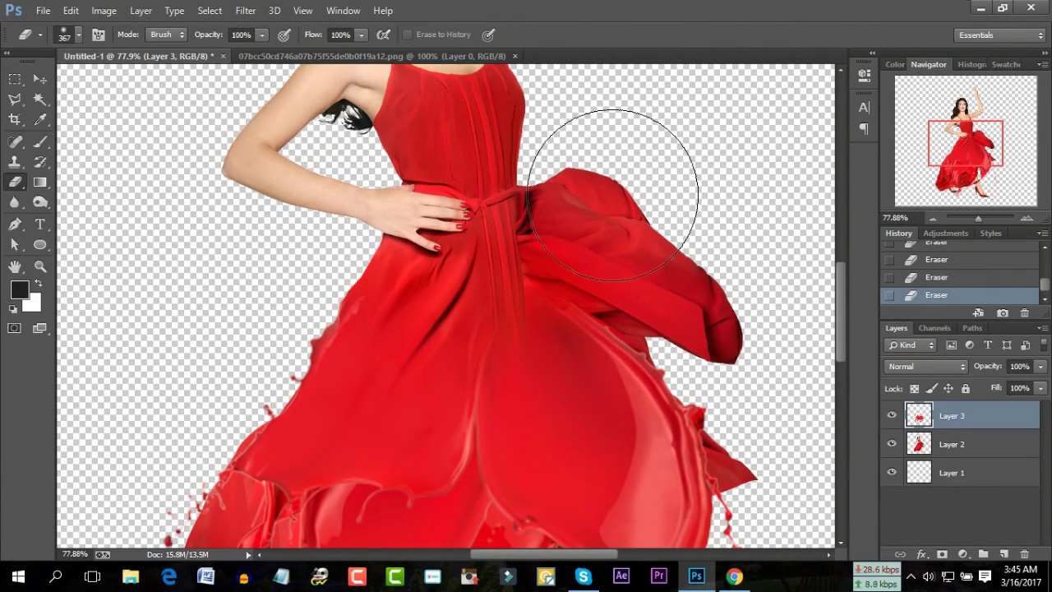
{"action": "left_click", "coordinate": [977, 219]}
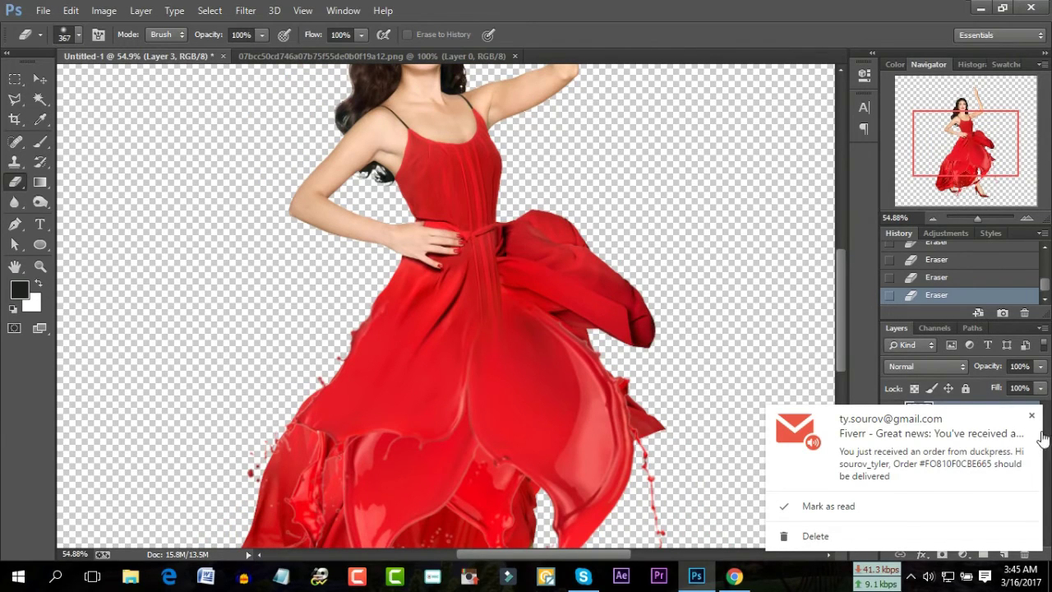
{"action": "left_click_drag", "start_coordinate": [975, 217], "coordinate": [974, 218]}
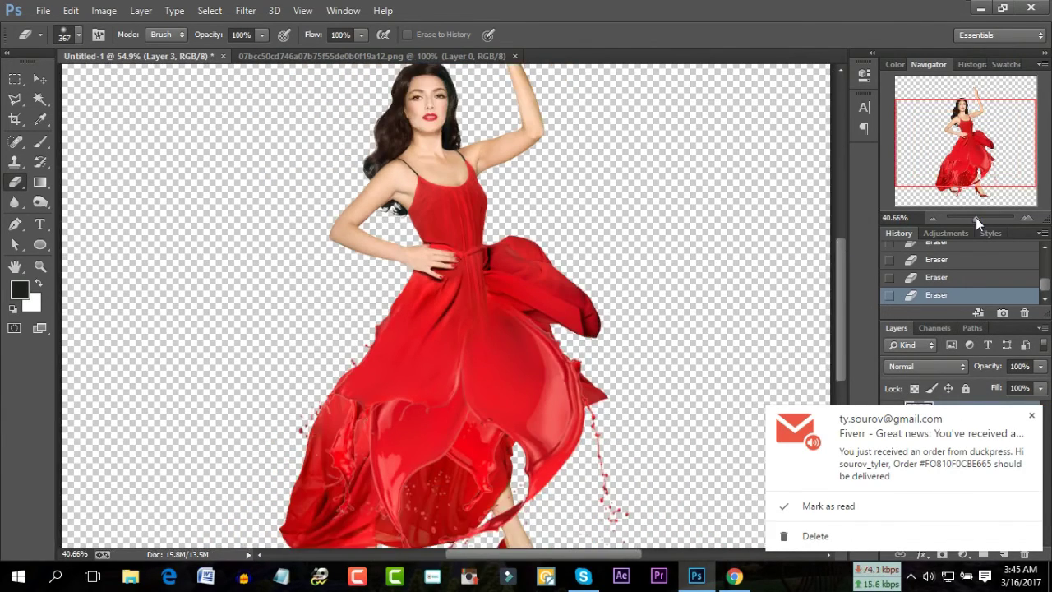
{"action": "left_click", "coordinate": [36, 100]}
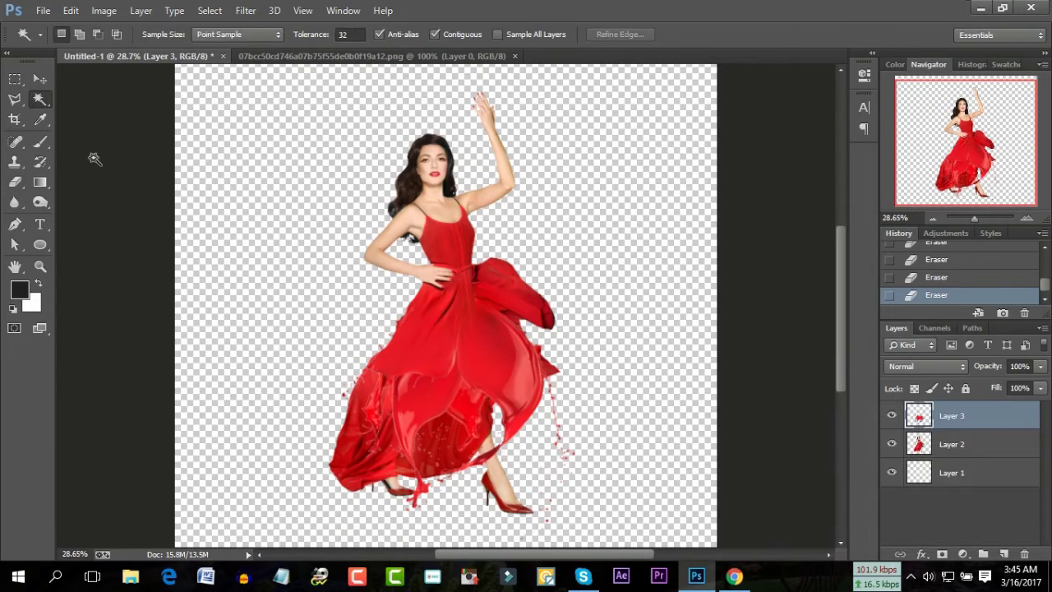
On Layer 2, erase the leg, shoe and inner dress showing below the splash.
{"action": "left_click", "coordinate": [955, 444]}
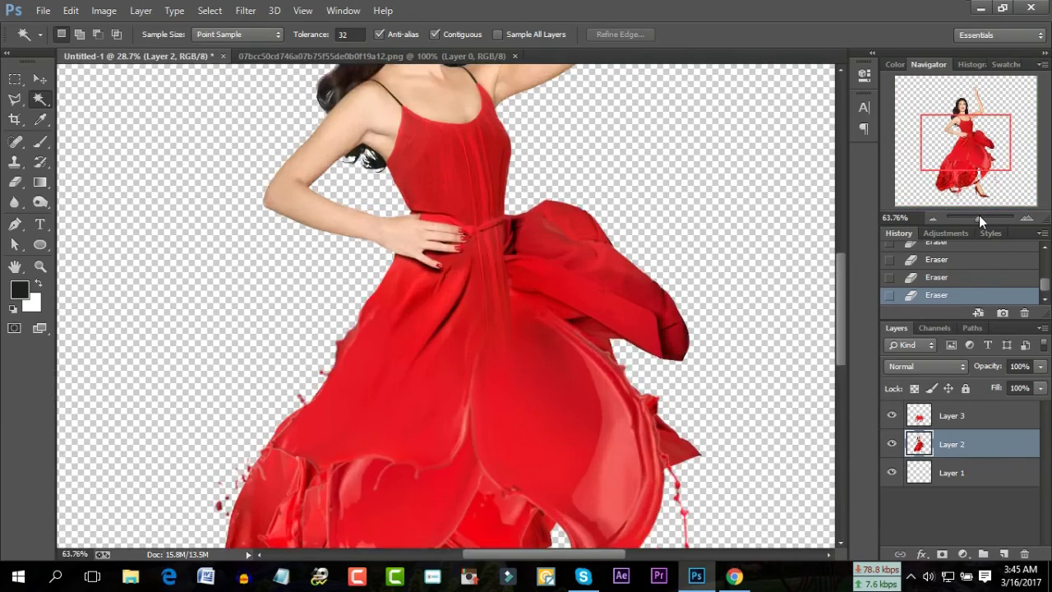
{"action": "left_click_drag", "start_coordinate": [977, 215], "coordinate": [979, 217]}
{"action": "mouse_move", "coordinate": [968, 176]}
{"action": "left_mouse_down"}
{"action": "mouse_move", "coordinate": [961, 208]}
{"action": "mouse_move", "coordinate": [980, 202]}
{"action": "left_mouse_up"}
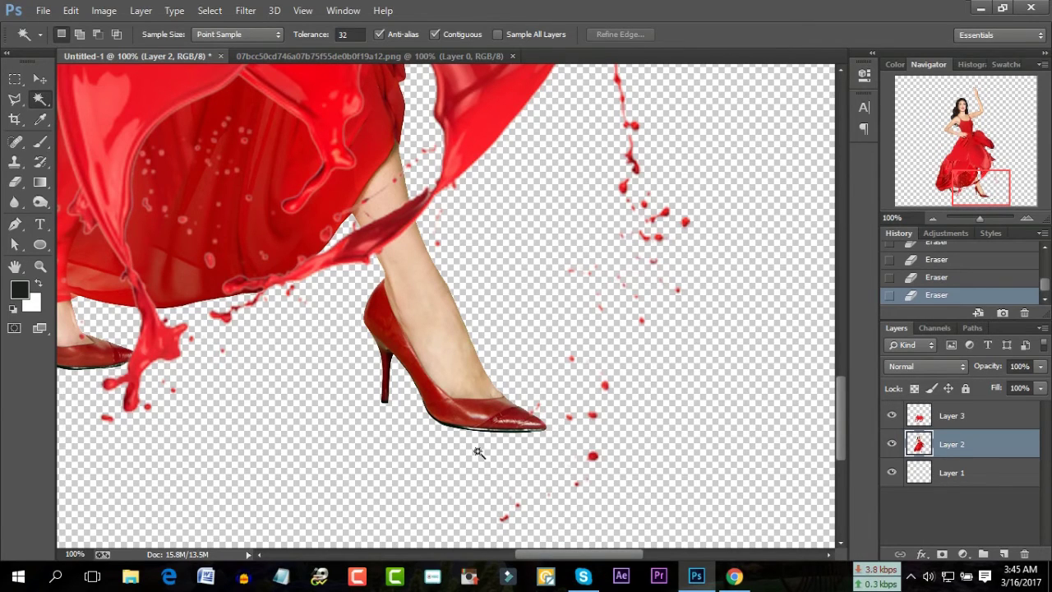
{"action": "left_click", "coordinate": [15, 181]}
{"action": "left_click", "coordinate": [533, 436]}
{"action": "mouse_move", "coordinate": [533, 435]}
{"action": "left_mouse_down"}
{"action": "mouse_move", "coordinate": [411, 270]}
{"action": "mouse_move", "coordinate": [310, 170]}
{"action": "mouse_move", "coordinate": [293, 305]}
{"action": "mouse_move", "coordinate": [314, 231]}
{"action": "left_mouse_up"}
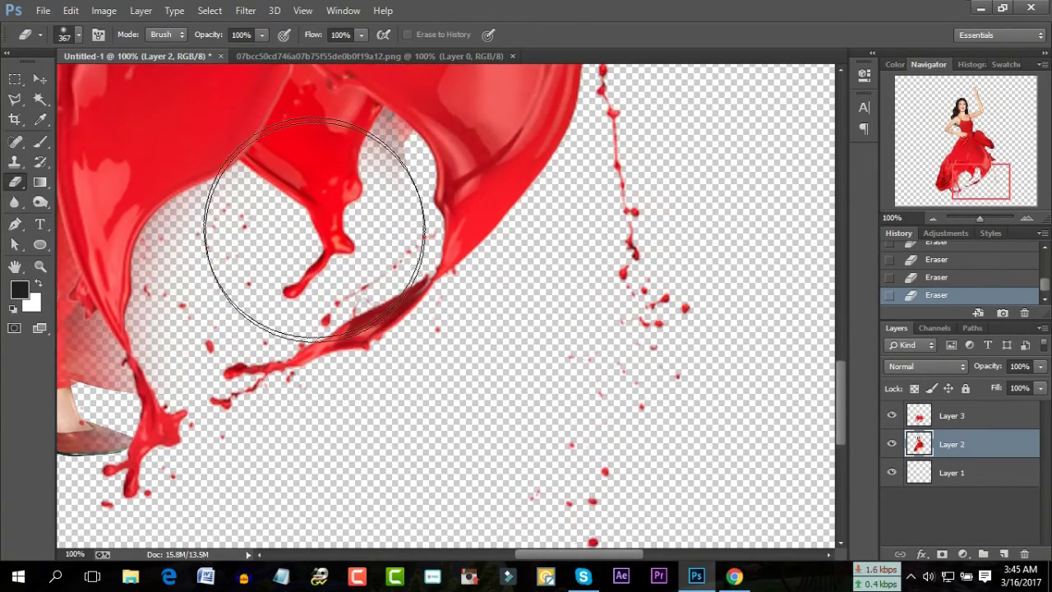
{"action": "scroll", "coordinate": [315, 230], "scroll_direction": "up", "scroll_amount": 3}
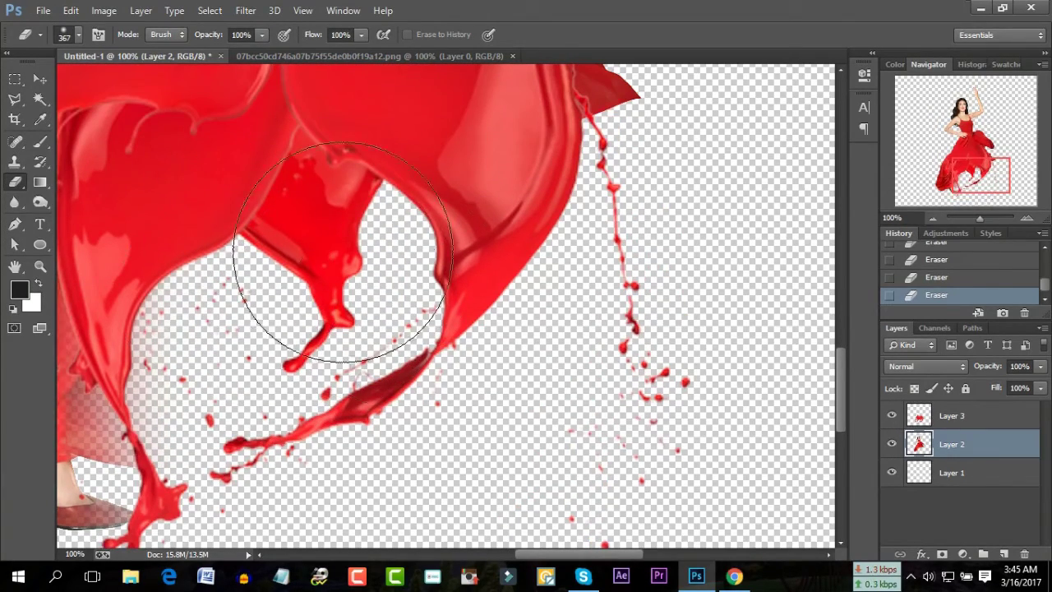
{"action": "left_click_drag", "start_coordinate": [998, 188], "coordinate": [990, 194]}
{"action": "mouse_move", "coordinate": [282, 415]}
{"action": "left_mouse_down"}
{"action": "mouse_move", "coordinate": [276, 274]}
{"action": "mouse_move", "coordinate": [281, 304]}
{"action": "mouse_move", "coordinate": [200, 375]}
{"action": "mouse_move", "coordinate": [222, 353]}
{"action": "left_mouse_up"}
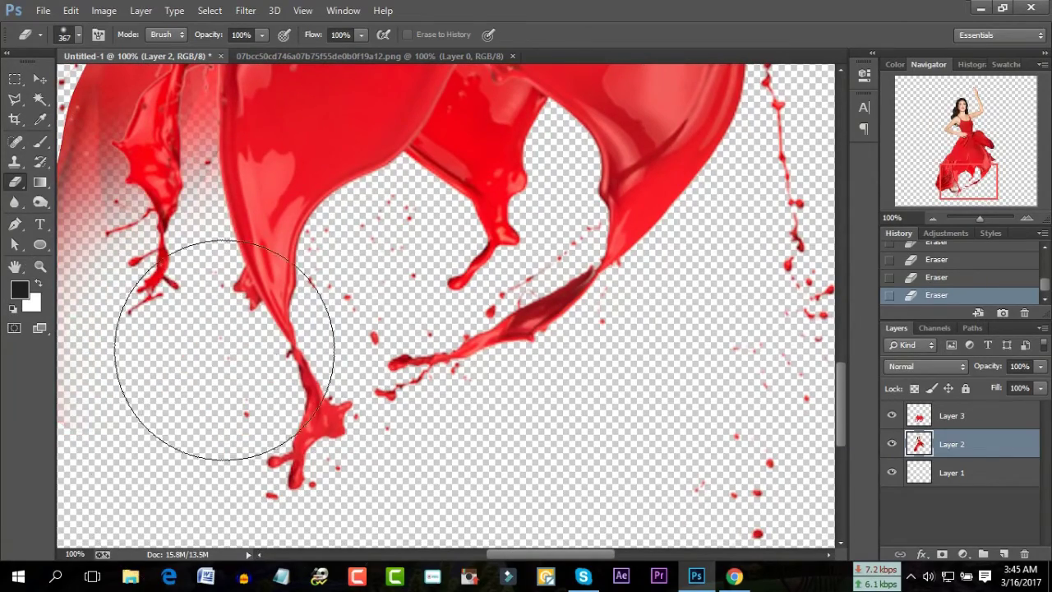
{"action": "left_click_drag", "start_coordinate": [960, 182], "coordinate": [934, 185]}
Erase the faded pink area left of the splash, undoing two unwanted strokes.
{"action": "mouse_move", "coordinate": [512, 293]}
{"action": "left_mouse_down"}
{"action": "mouse_move", "coordinate": [387, 89]}
{"action": "mouse_move", "coordinate": [529, 287]}
{"action": "left_mouse_up"}
{"action": "scroll", "coordinate": [534, 286], "scroll_direction": "up", "scroll_amount": 4}
{"action": "scroll", "coordinate": [538, 285], "scroll_direction": "up", "scroll_amount": 2}
{"action": "left_click_drag", "start_coordinate": [463, 274], "coordinate": [465, 193]}
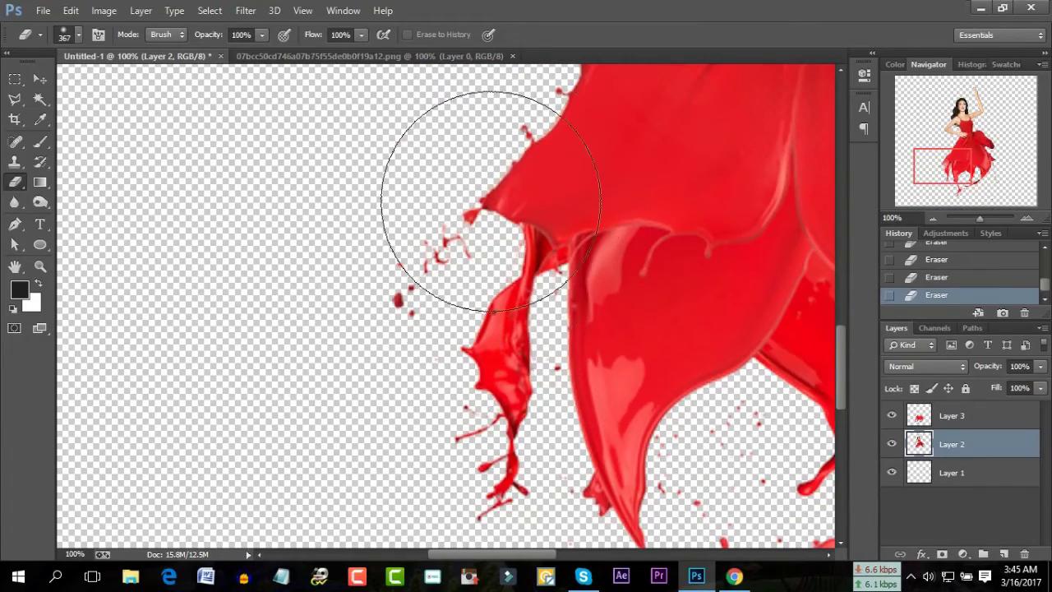
{"action": "left_click_drag", "start_coordinate": [957, 170], "coordinate": [980, 158]}
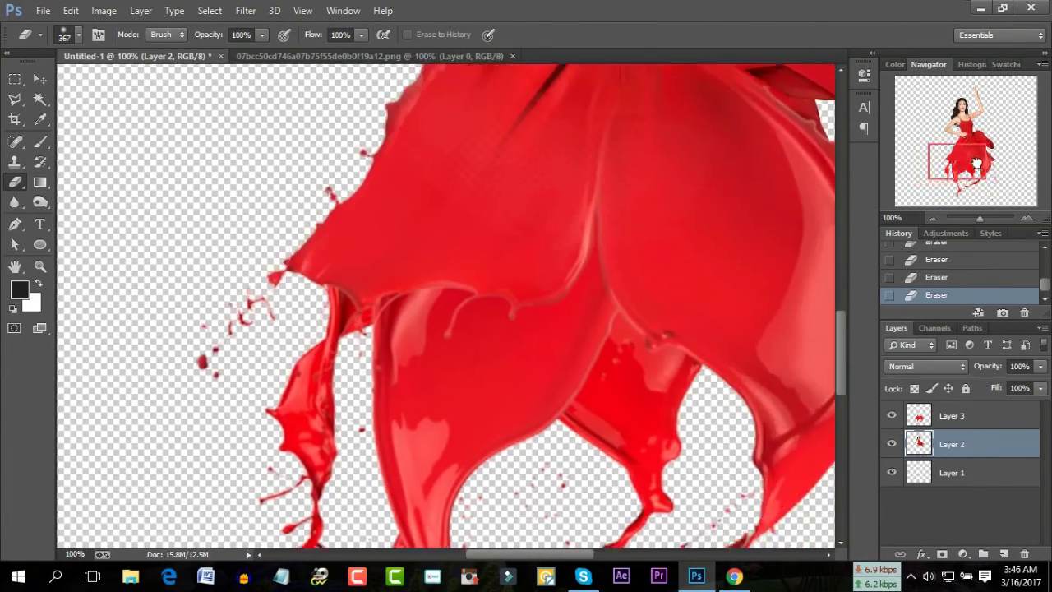
{"action": "left_click_drag", "start_coordinate": [345, 242], "coordinate": [430, 287]}
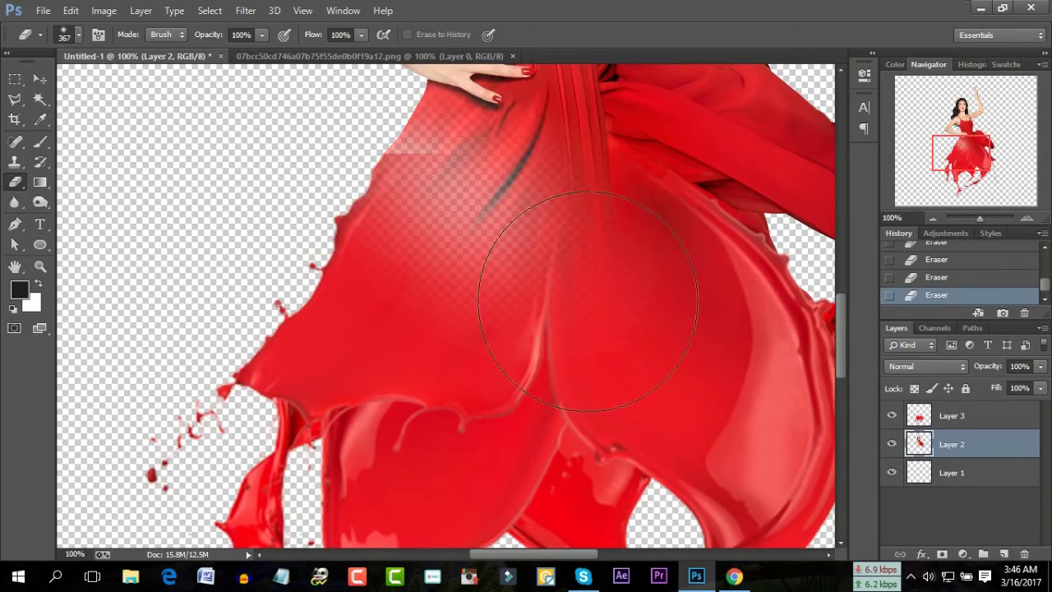
{"action": "left_click", "coordinate": [958, 279]}
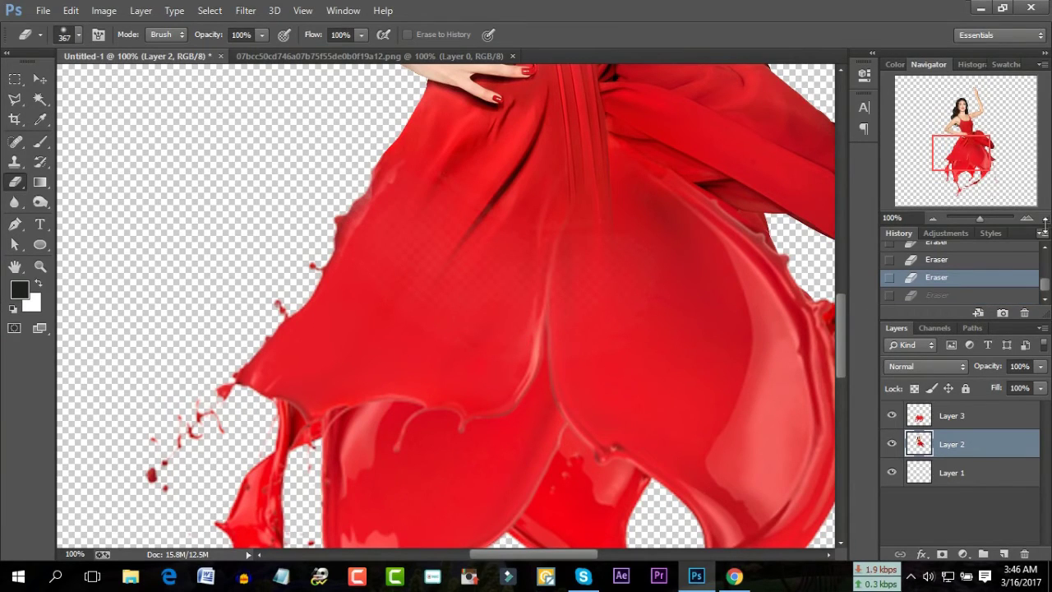
{"action": "left_click_drag", "start_coordinate": [945, 154], "coordinate": [970, 158]}
{"action": "mouse_move", "coordinate": [378, 378]}
{"action": "left_mouse_down"}
{"action": "mouse_move", "coordinate": [469, 362]}
{"action": "mouse_move", "coordinate": [504, 294]}
{"action": "mouse_move", "coordinate": [469, 387]}
{"action": "left_mouse_up"}
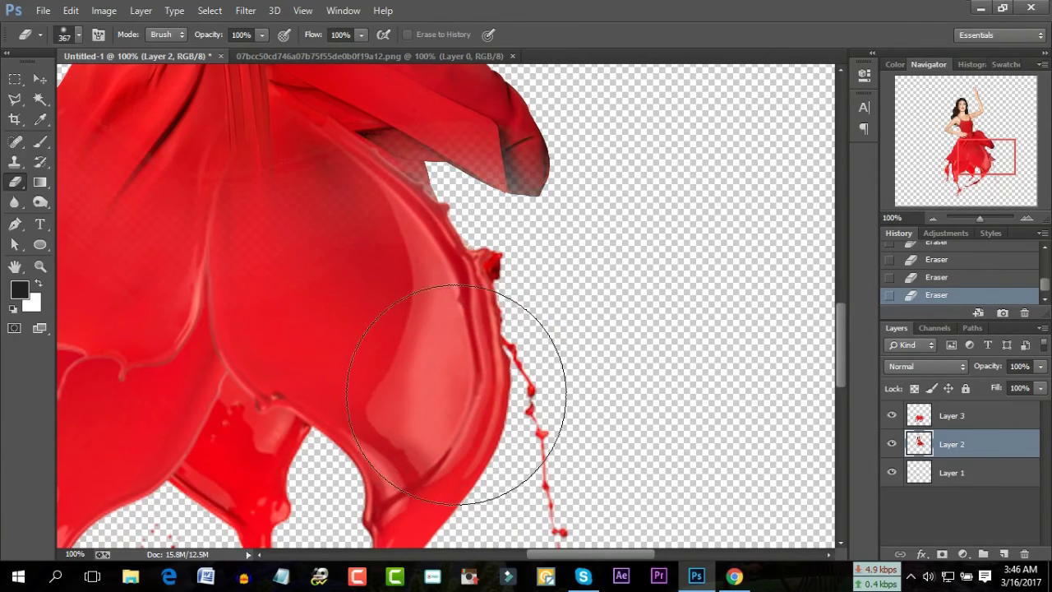
{"action": "left_click", "coordinate": [947, 277]}
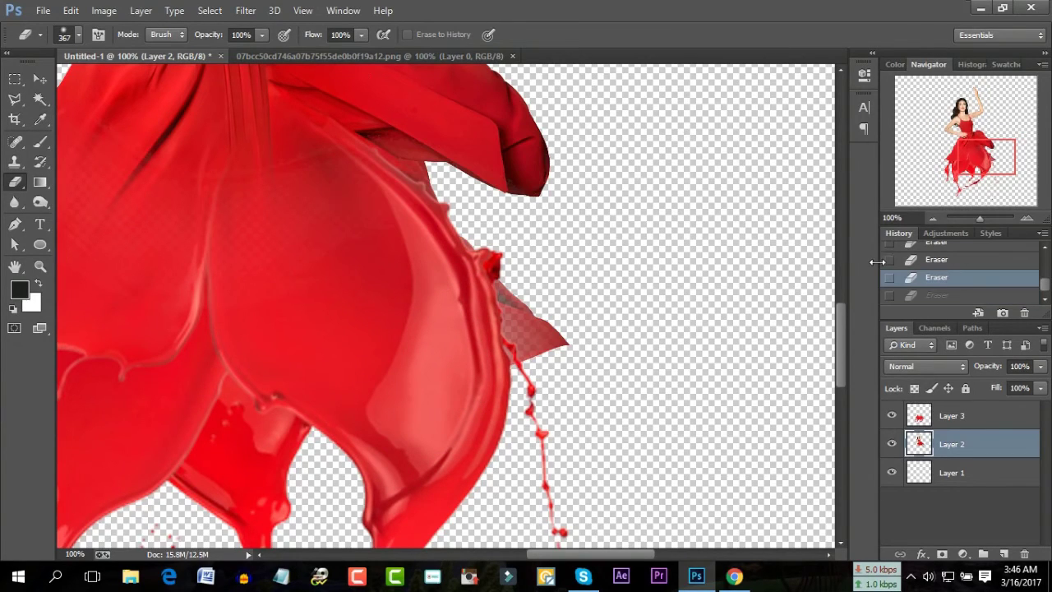
Set the eraser size to 142, erase the pink patch right of the splash, and zoom out.
{"action": "left_click", "coordinate": [77, 34]}
{"action": "key", "text": "Return"}
{"action": "mouse_move", "coordinate": [525, 304]}
{"action": "left_mouse_down"}
{"action": "mouse_move", "coordinate": [428, 348]}
{"action": "mouse_move", "coordinate": [436, 362]}
{"action": "left_mouse_up"}
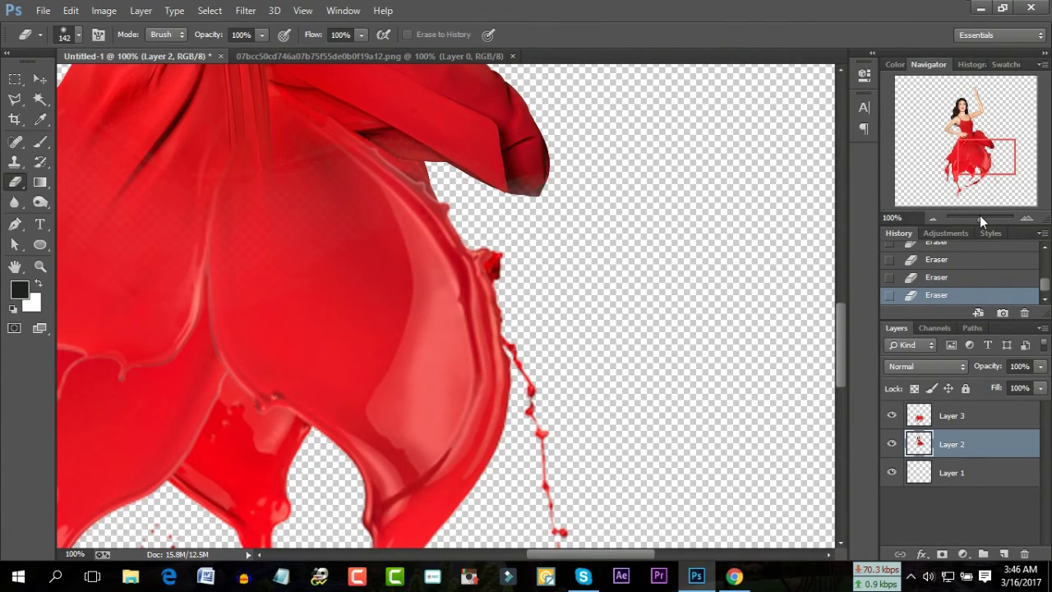
{"action": "left_click_drag", "start_coordinate": [981, 216], "coordinate": [979, 213]}
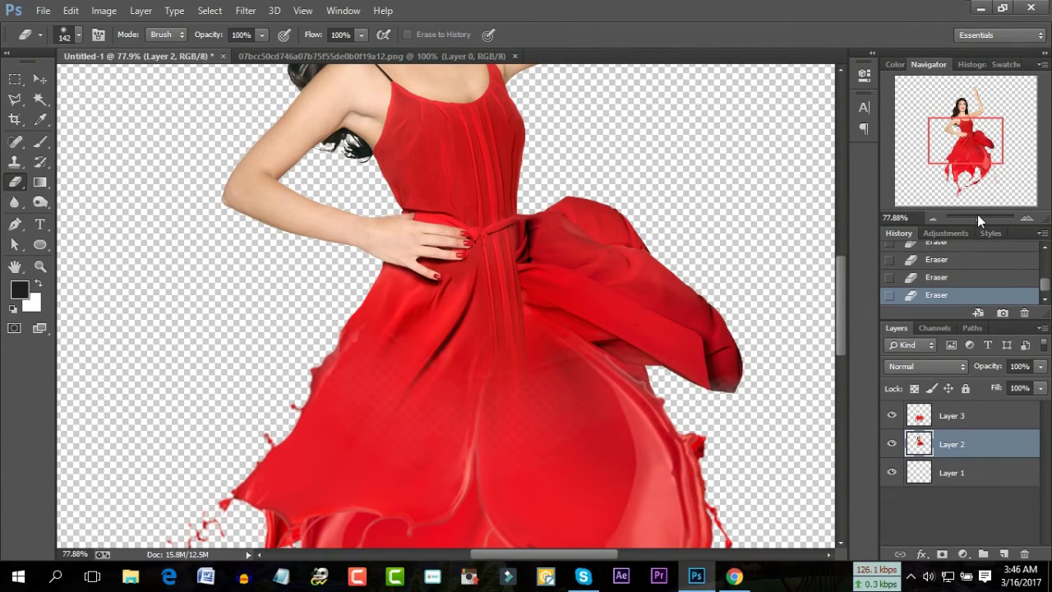
{"action": "left_click_drag", "start_coordinate": [977, 215], "coordinate": [973, 216]}
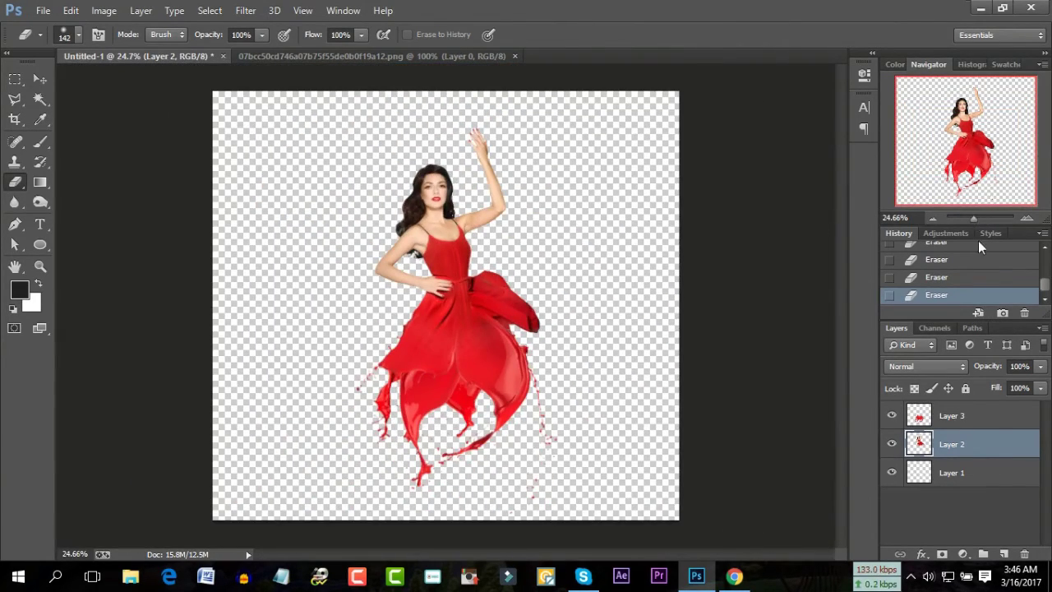
Raise Layer 3's Hue/Saturation saturation to +13.
{"action": "left_click", "coordinate": [981, 417]}
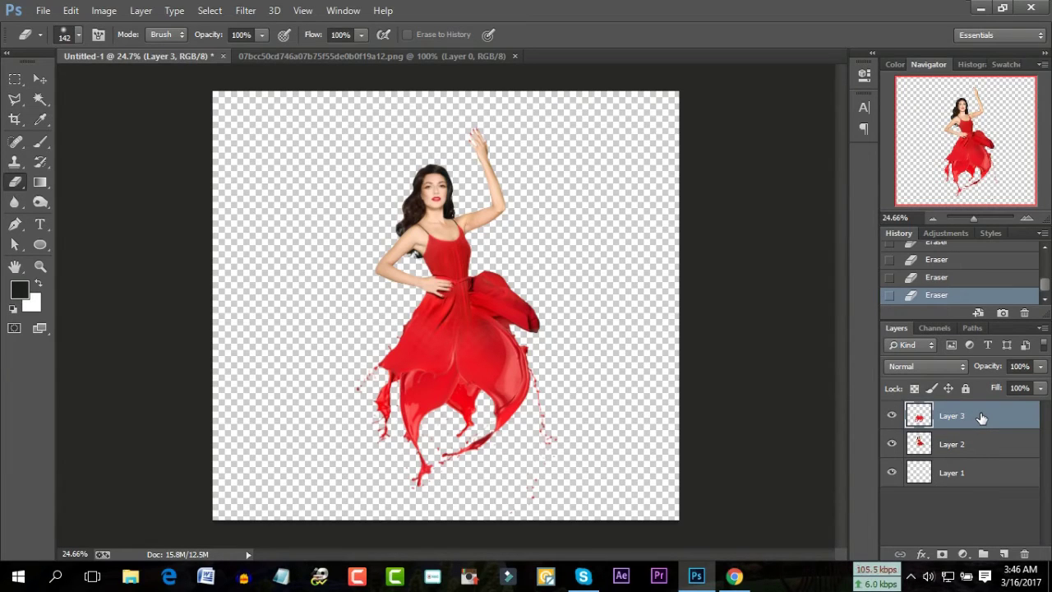
{"action": "key", "text": "ctrl+u"}
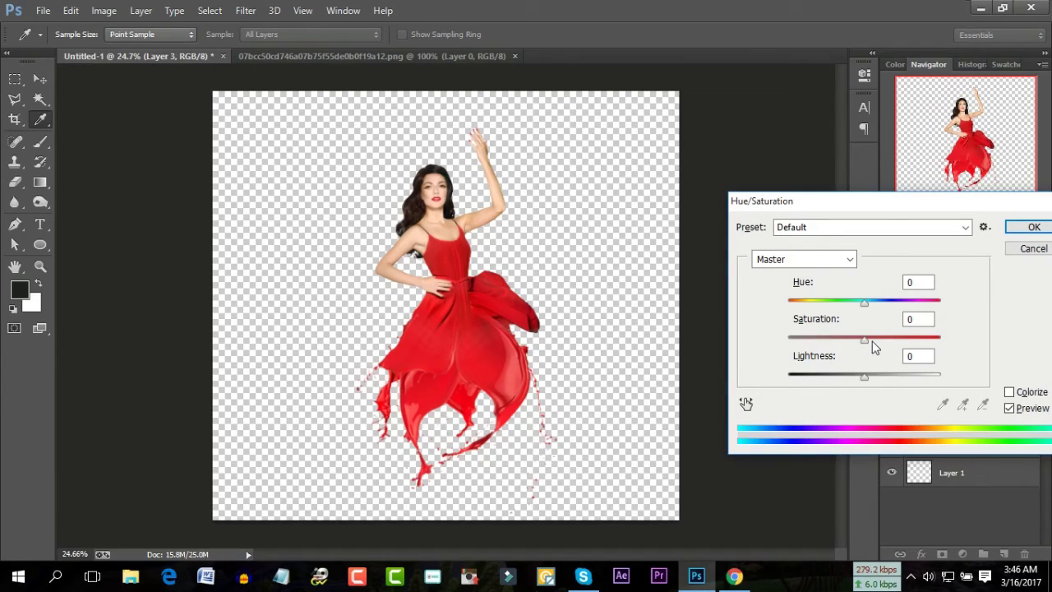
{"action": "left_click", "coordinate": [869, 336]}
{"action": "left_click_drag", "start_coordinate": [871, 337], "coordinate": [874, 337]}
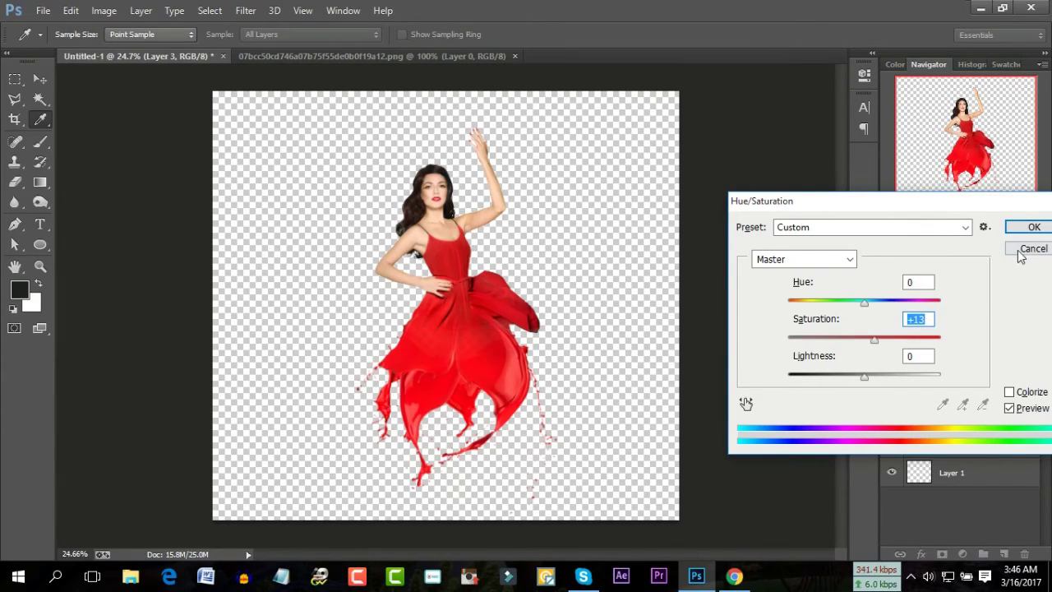
{"action": "left_click", "coordinate": [1032, 228]}
Boost Layer 2's saturation with Hue/Saturation as well.
{"action": "left_click", "coordinate": [944, 445]}
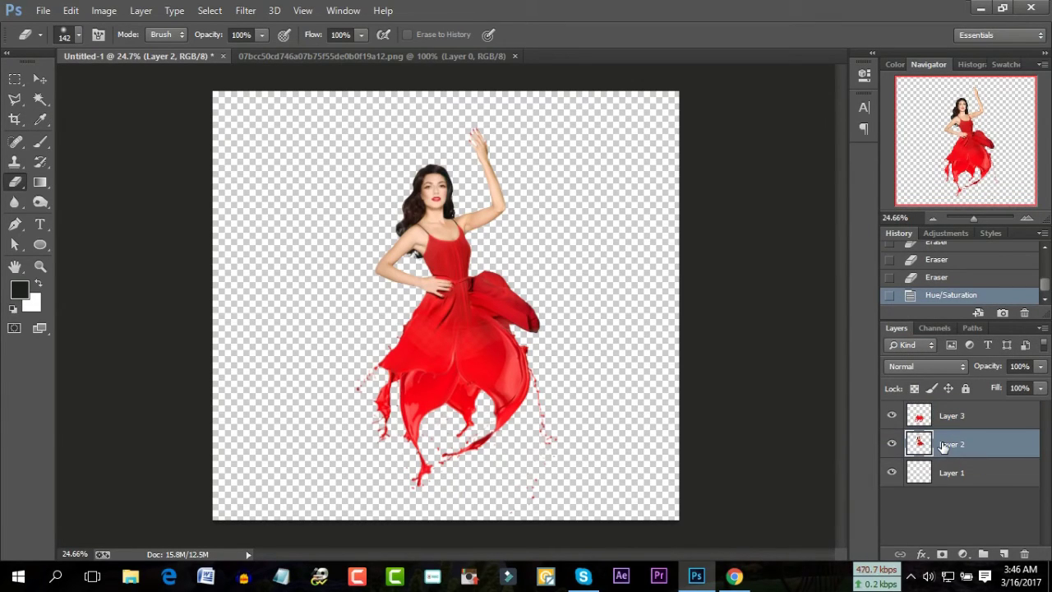
{"action": "key", "text": "ctrl+u"}
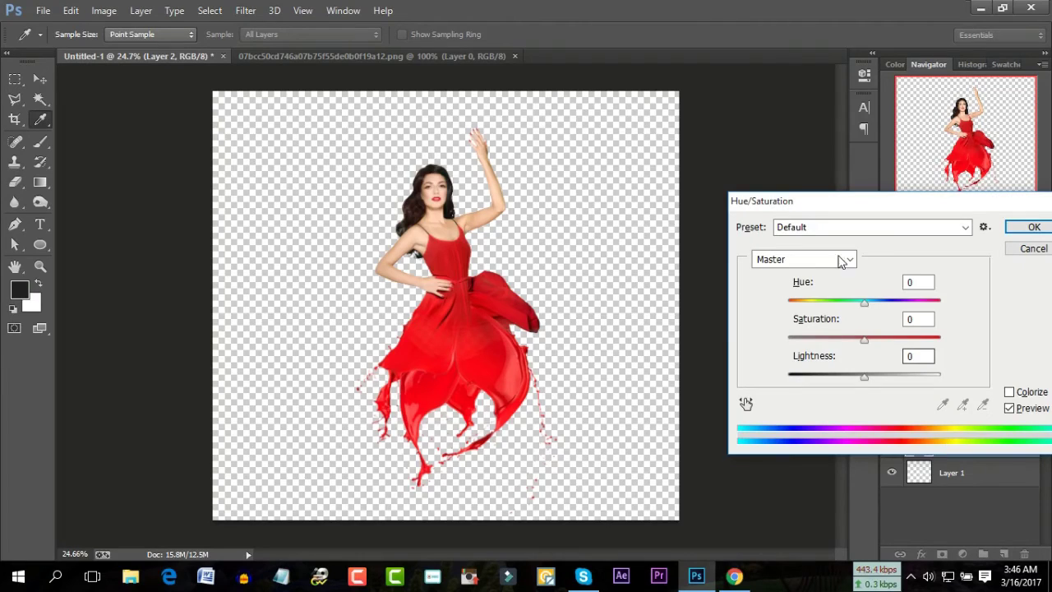
{"action": "left_click_drag", "start_coordinate": [870, 337], "coordinate": [877, 343]}
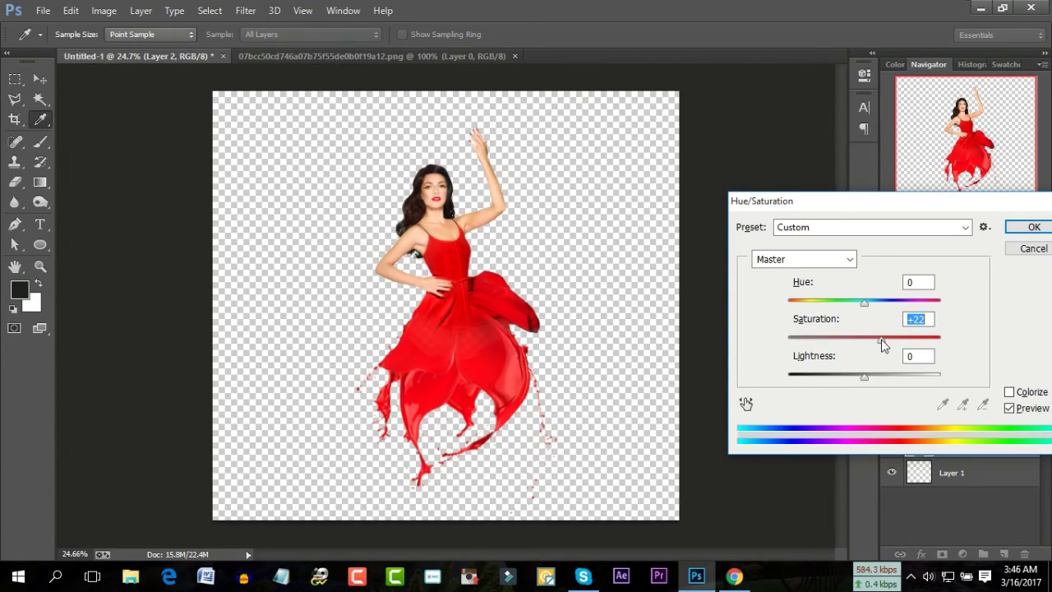
{"action": "left_click", "coordinate": [1029, 228]}
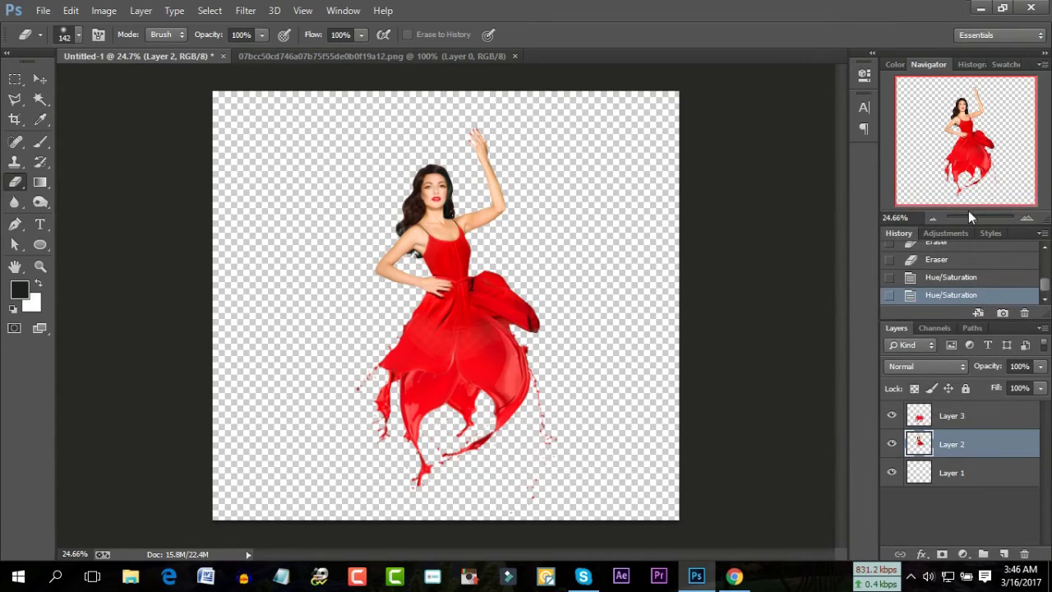
{"action": "left_click_drag", "start_coordinate": [969, 217], "coordinate": [979, 218]}
Close the earlier 07bcc50… splash document.
{"action": "scroll", "coordinate": [526, 259], "scroll_direction": "up", "scroll_amount": 5}
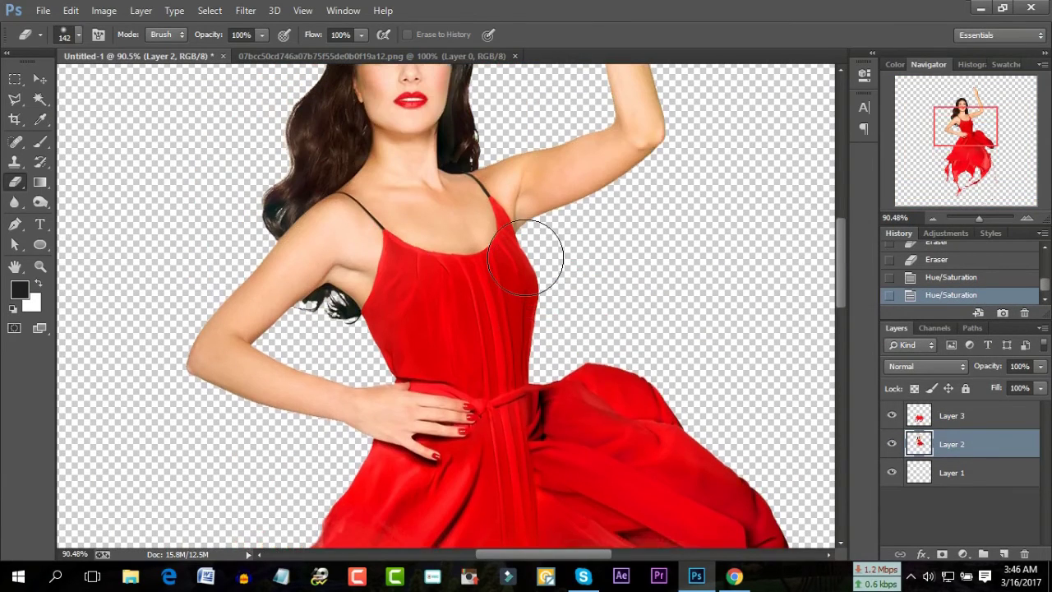
{"action": "scroll", "coordinate": [526, 259], "scroll_direction": "up", "scroll_amount": 2}
{"action": "scroll", "coordinate": [526, 258], "scroll_direction": "down", "scroll_amount": 4}
{"action": "scroll", "coordinate": [526, 259], "scroll_direction": "down", "scroll_amount": 2}
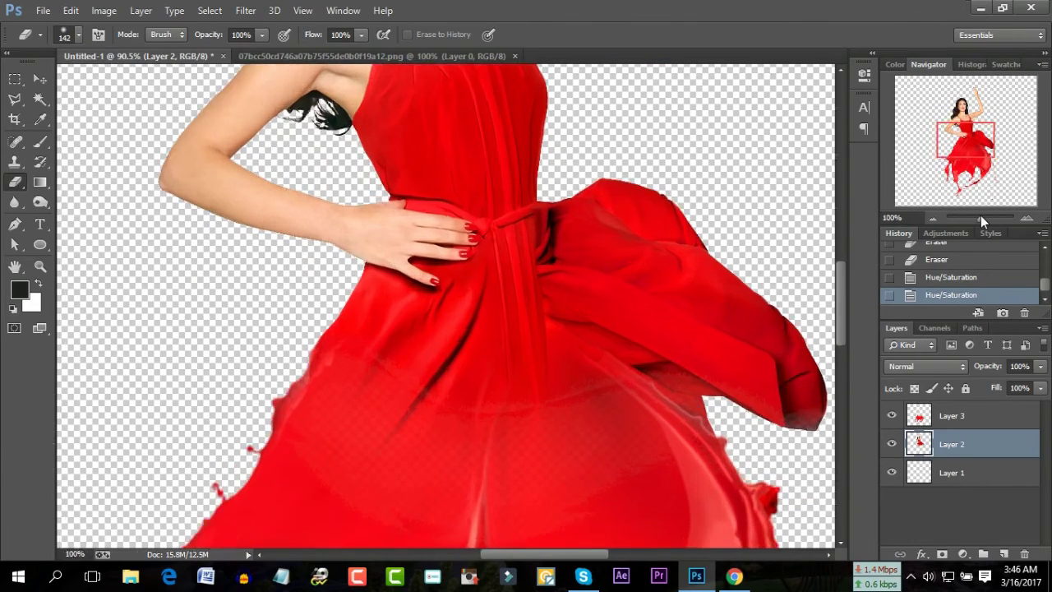
{"action": "left_click_drag", "start_coordinate": [980, 216], "coordinate": [975, 216]}
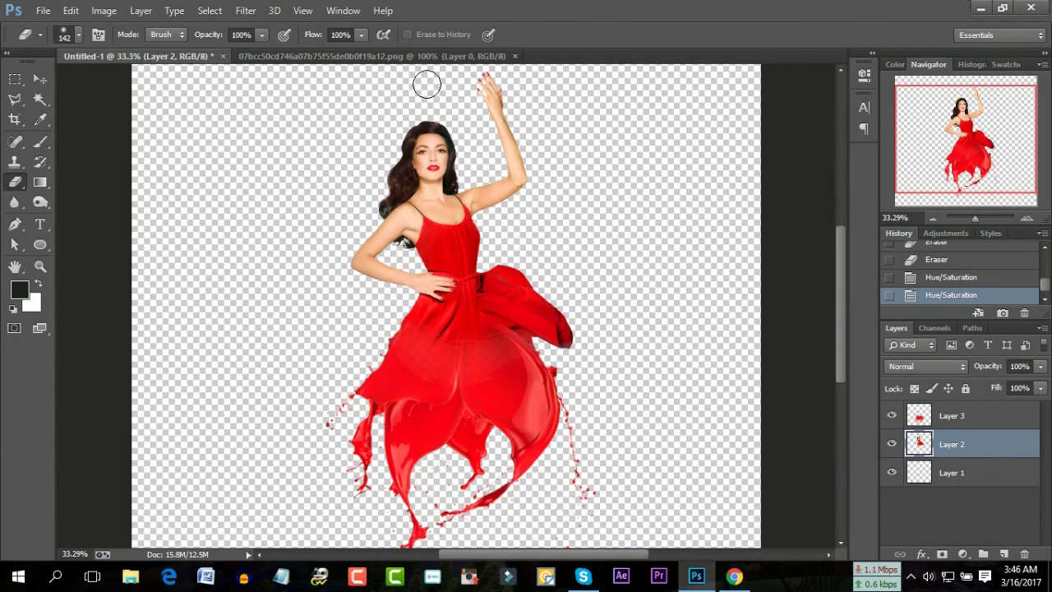
{"action": "left_click", "coordinate": [436, 58]}
{"action": "left_click", "coordinate": [516, 56]}
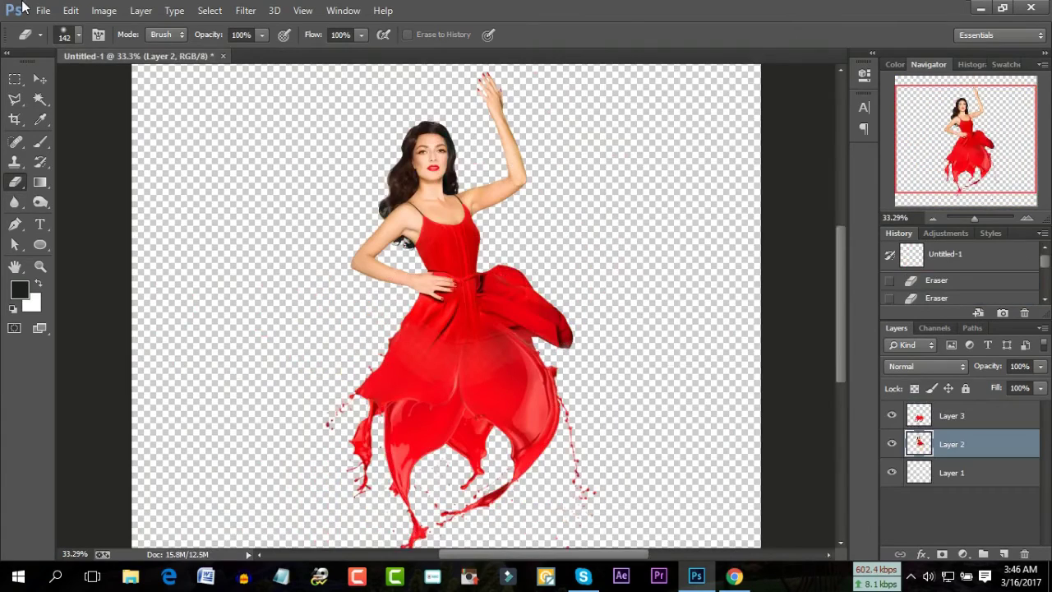
Open paint_splash_png_by_absurdwordpreferred.png as a new document.
{"action": "left_click", "coordinate": [42, 10]}
{"action": "left_click", "coordinate": [59, 43]}
{"action": "left_click", "coordinate": [972, 218]}
{"action": "left_click", "coordinate": [921, 430]}
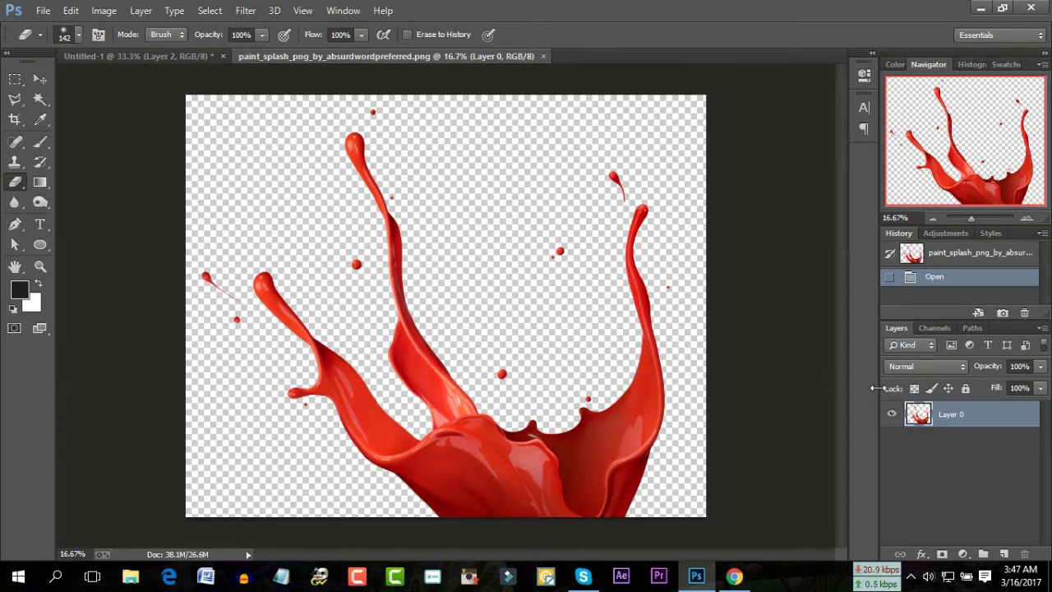
Copy the paint splash into Untitled-1 as Layer 4 and scale it to about 22% beneath the skirt.
{"action": "mouse_move", "coordinate": [529, 419]}
{"action": "left_mouse_down"}
{"action": "mouse_move", "coordinate": [469, 313]}
{"action": "mouse_move", "coordinate": [507, 374]}
{"action": "left_mouse_up"}
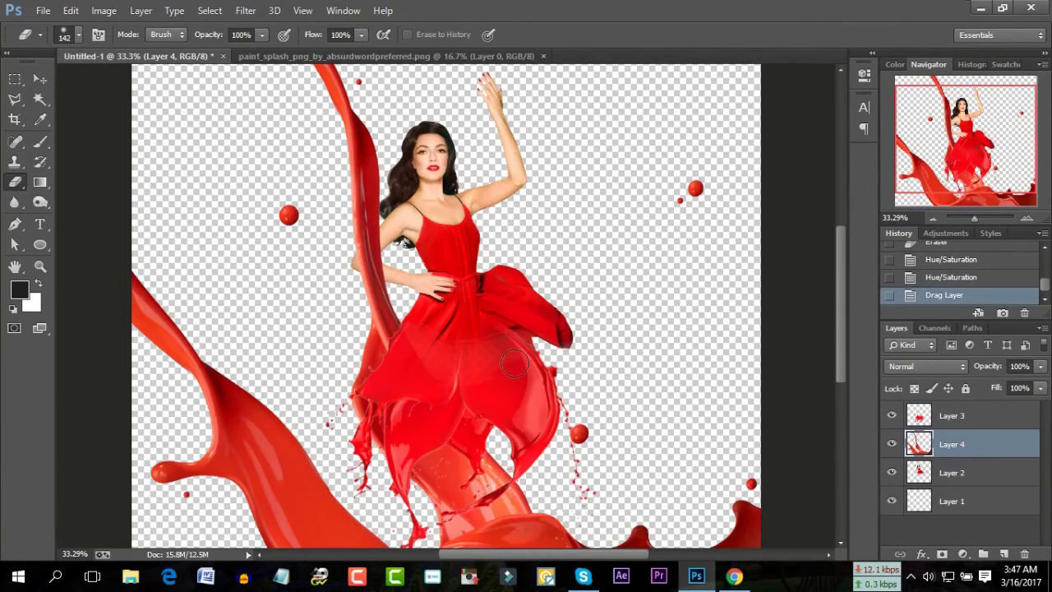
{"action": "key", "text": "ctrl+t"}
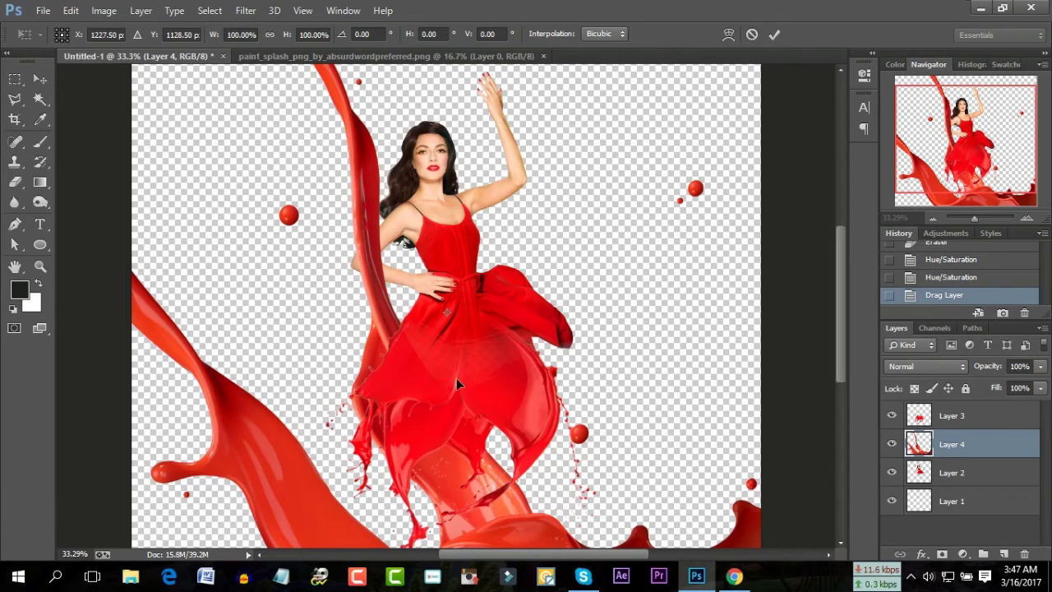
{"action": "left_click_drag", "start_coordinate": [436, 376], "coordinate": [469, 384]}
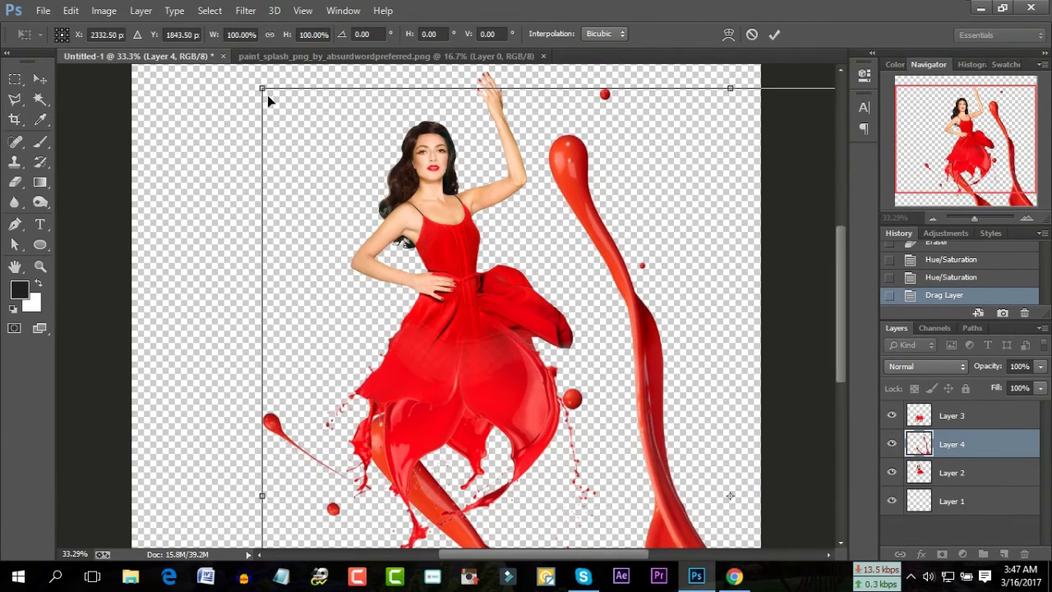
{"action": "mouse_move", "coordinate": [258, 90]}
{"action": "left_mouse_down"}
{"action": "mouse_move", "coordinate": [614, 305]}
{"action": "mouse_move", "coordinate": [839, 472]}
{"action": "left_mouse_up"}
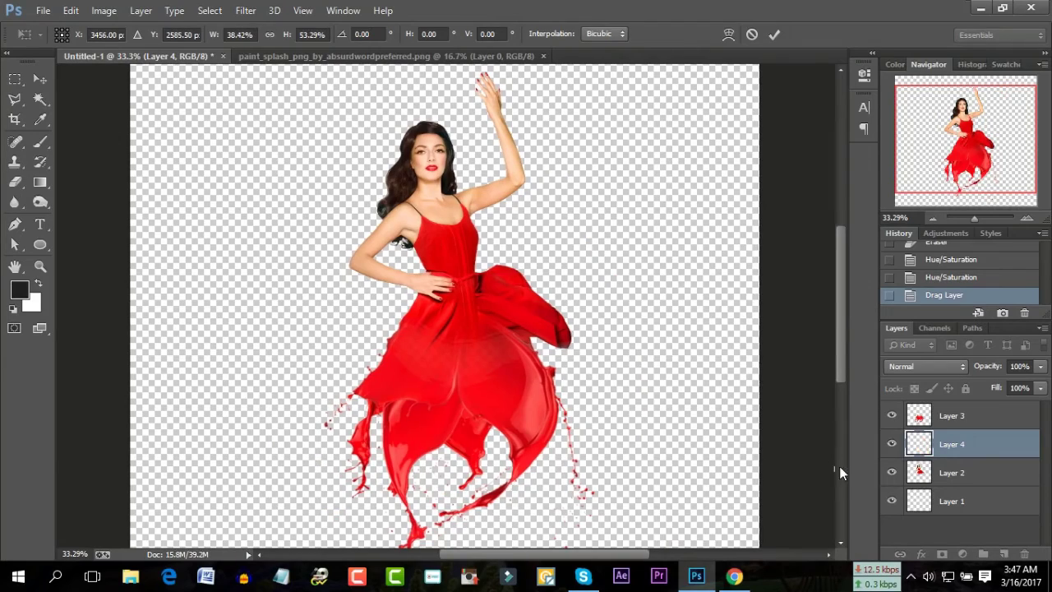
{"action": "left_click_drag", "start_coordinate": [975, 217], "coordinate": [973, 218]}
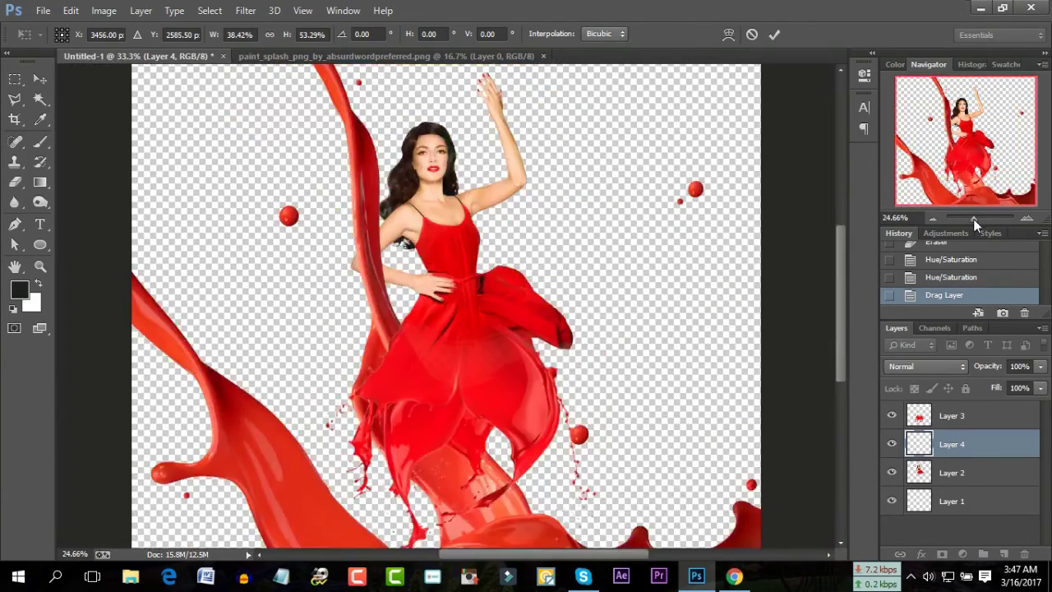
{"action": "mouse_move", "coordinate": [732, 420]}
{"action": "left_mouse_down"}
{"action": "mouse_move", "coordinate": [335, 188]}
{"action": "mouse_move", "coordinate": [377, 299]}
{"action": "mouse_move", "coordinate": [445, 352]}
{"action": "left_mouse_up"}
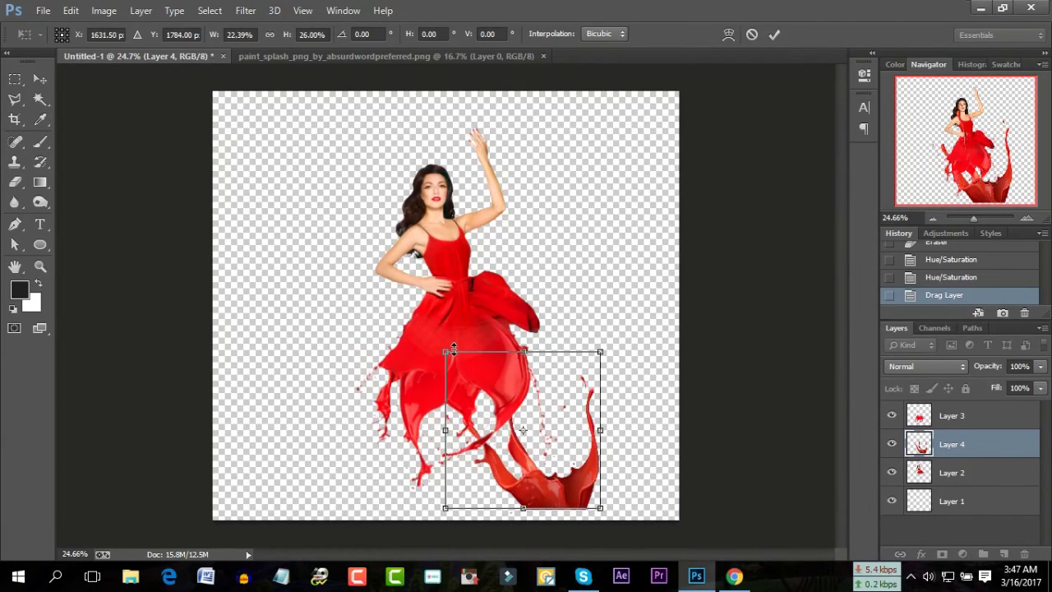
{"action": "left_click_drag", "start_coordinate": [970, 219], "coordinate": [977, 217]}
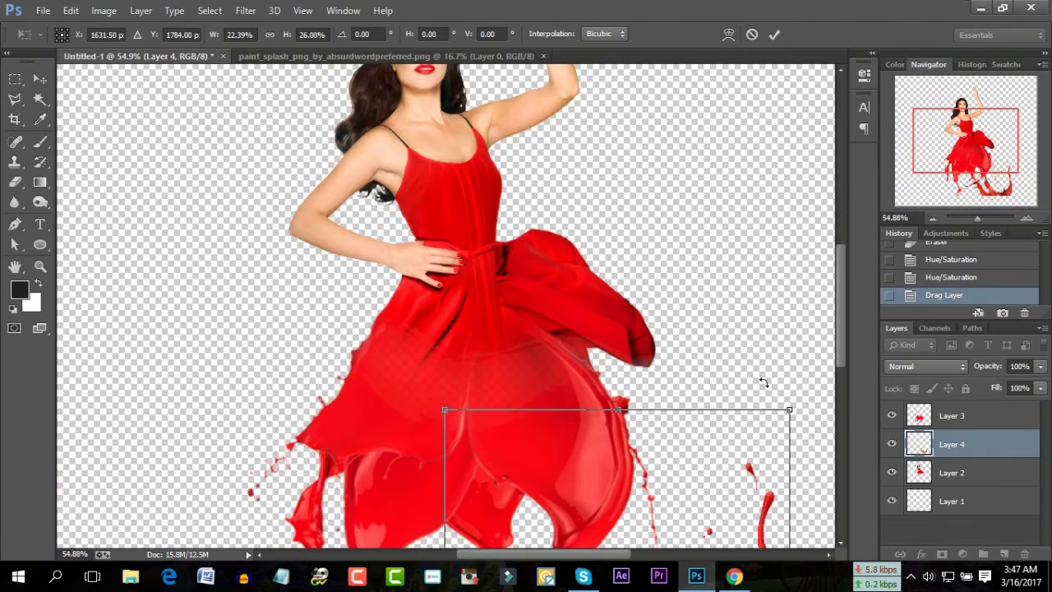
Flip the splash horizontally and move Layer 4 above Layer 3.
{"action": "right_click", "coordinate": [598, 274]}
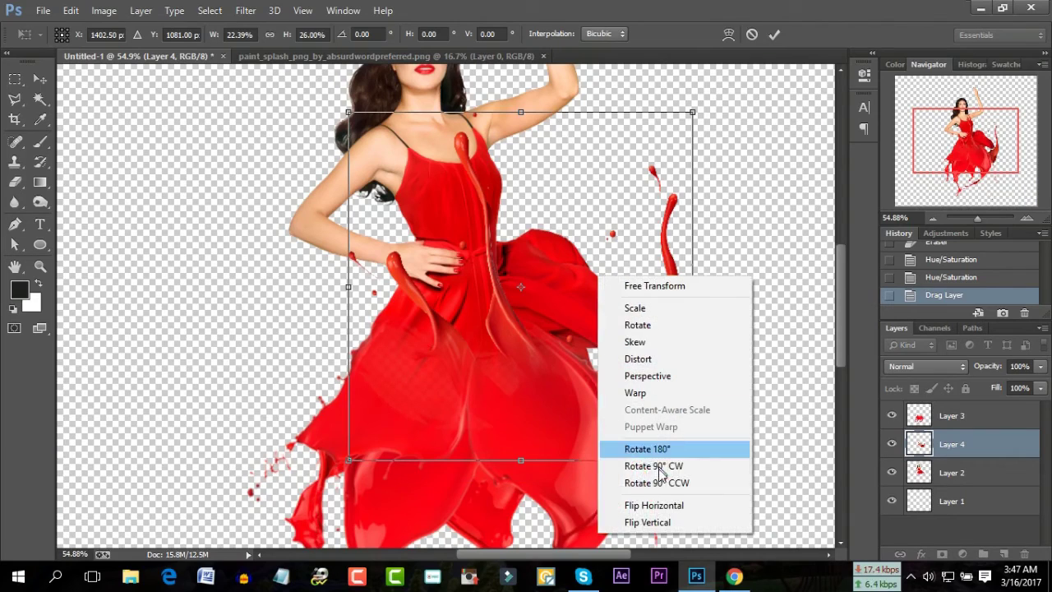
{"action": "left_click", "coordinate": [649, 504]}
{"action": "key", "text": "e"}
{"action": "key", "text": "Return"}
{"action": "left_click_drag", "start_coordinate": [963, 446], "coordinate": [965, 413]}
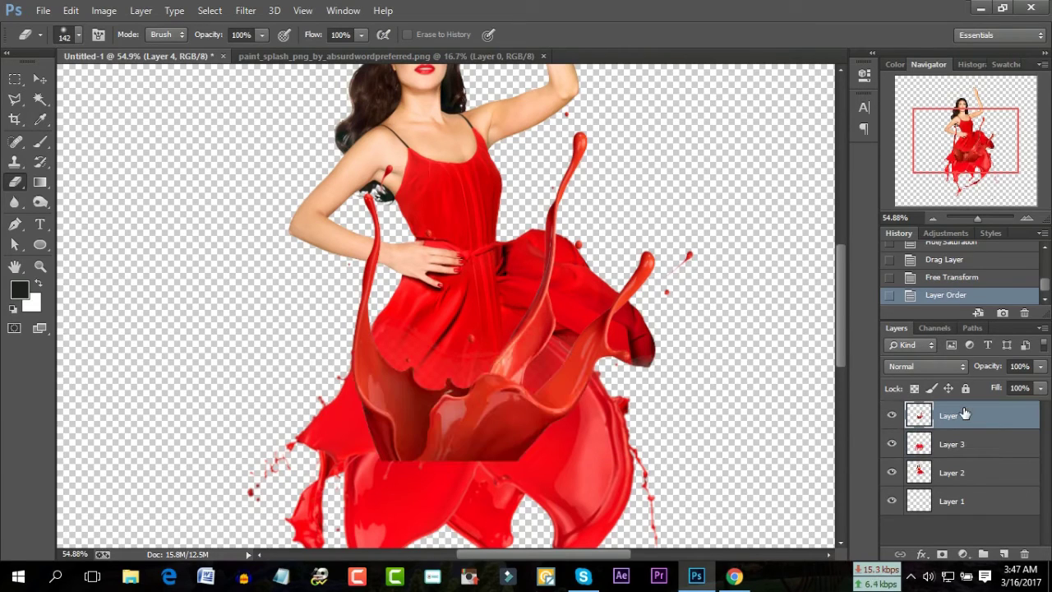
Rotate the splash upside down, mirror it, and shrink it to about 56% over the skirt's right side.
{"action": "key", "text": "ctrl+t"}
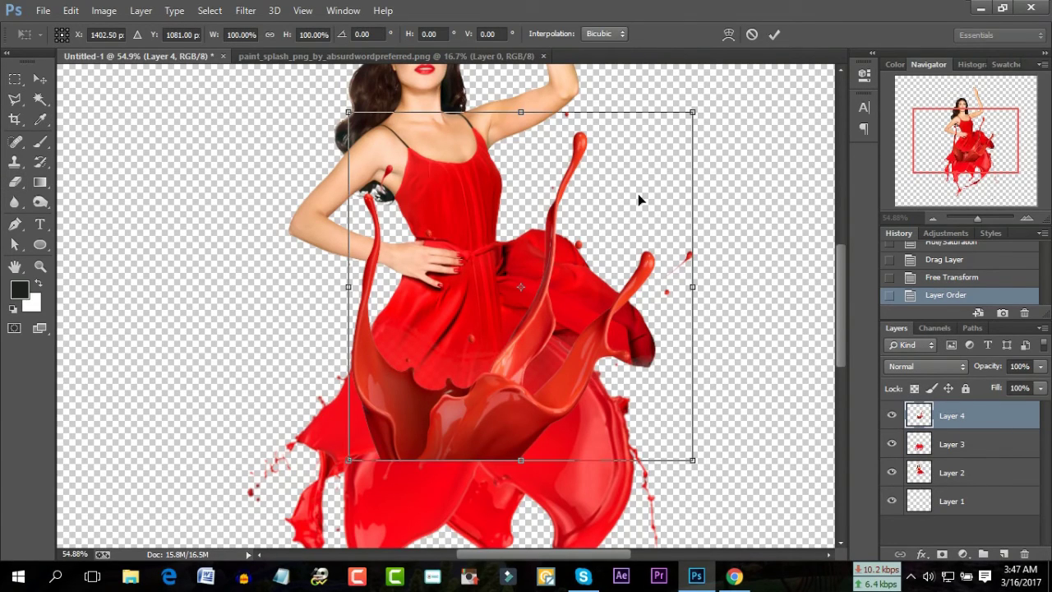
{"action": "left_click_drag", "start_coordinate": [744, 169], "coordinate": [411, 365]}
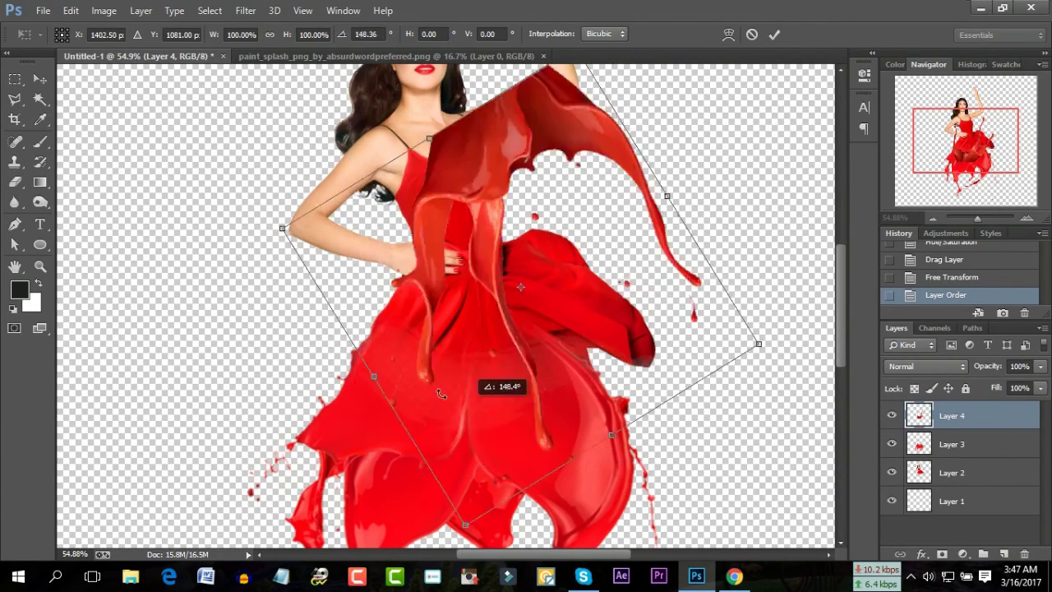
{"action": "right_click", "coordinate": [632, 159]}
{"action": "left_click", "coordinate": [689, 376]}
{"action": "left_click_drag", "start_coordinate": [550, 227], "coordinate": [595, 331]}
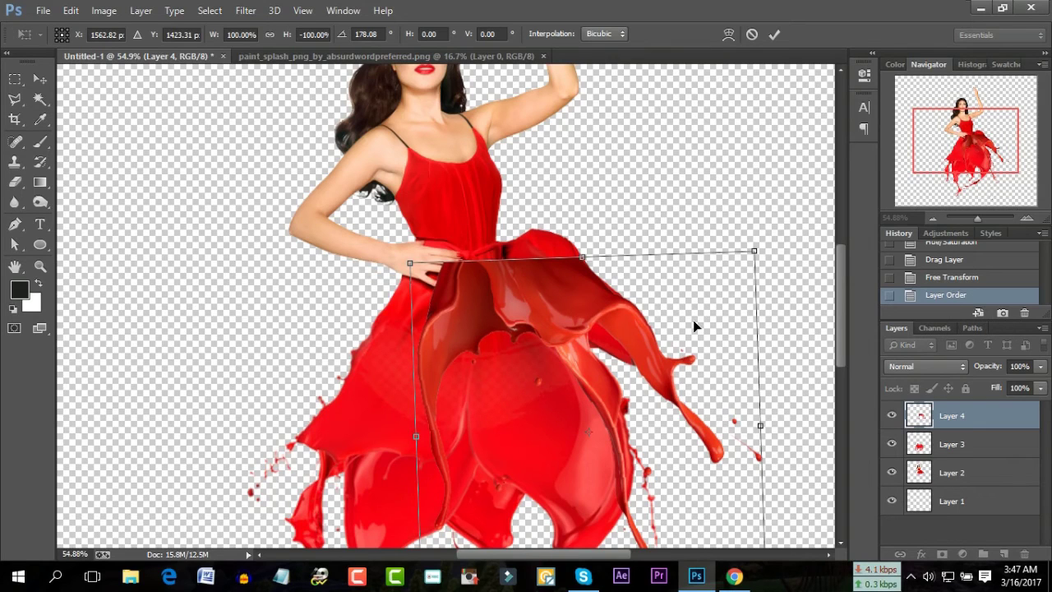
{"action": "scroll", "coordinate": [694, 321], "scroll_direction": "down", "scroll_amount": 1}
{"action": "scroll", "coordinate": [694, 321], "scroll_direction": "down", "scroll_amount": 2}
{"action": "scroll", "coordinate": [694, 321], "scroll_direction": "down", "scroll_amount": 1}
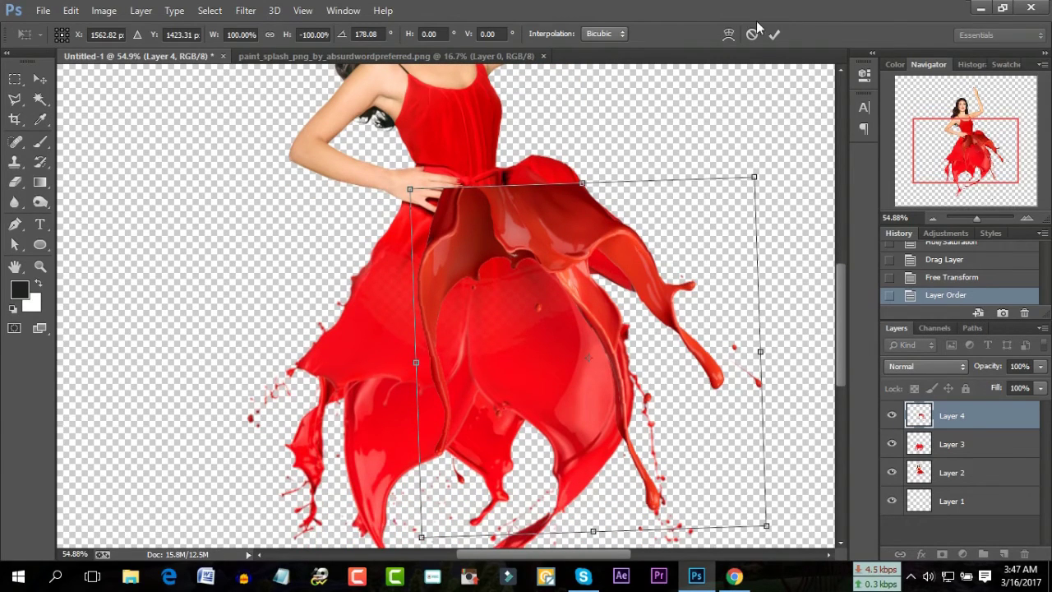
{"action": "left_click_drag", "start_coordinate": [408, 187], "coordinate": [567, 315]}
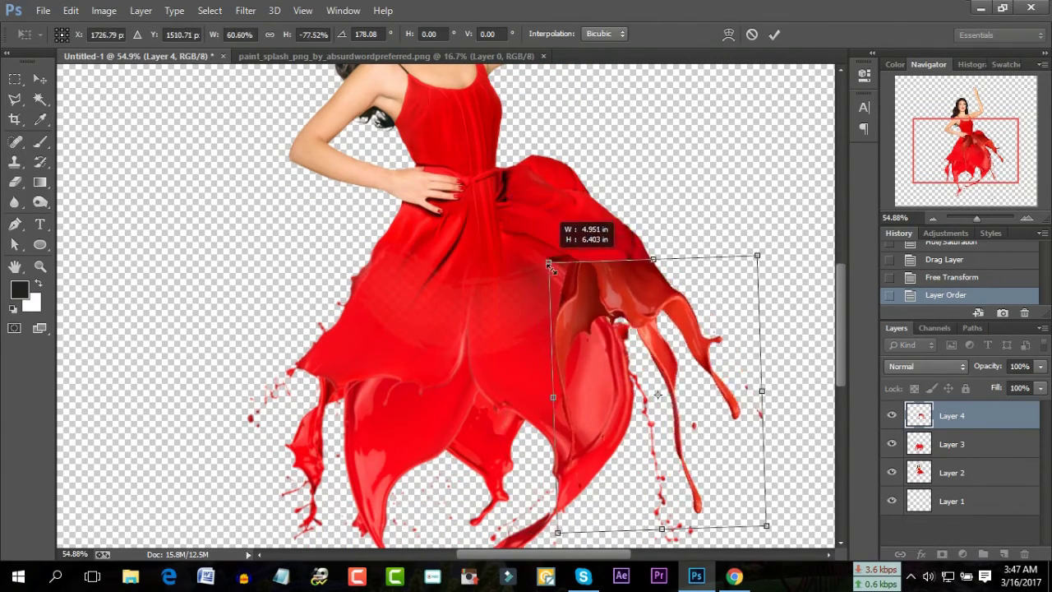
{"action": "mouse_move", "coordinate": [646, 348]}
{"action": "left_mouse_down"}
{"action": "mouse_move", "coordinate": [592, 245]}
{"action": "mouse_move", "coordinate": [606, 255]}
{"action": "left_mouse_up"}
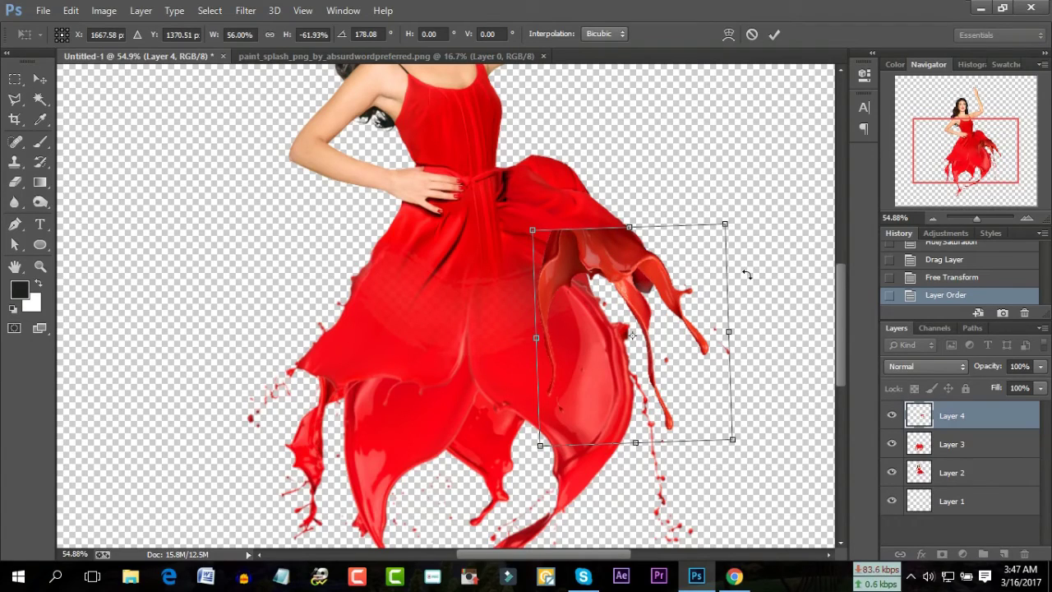
Commit the transform, erase the splash where it covers the dress, and check Layers 3, 2 and 4.
{"action": "left_click", "coordinate": [779, 34]}
{"action": "key", "text": "e"}
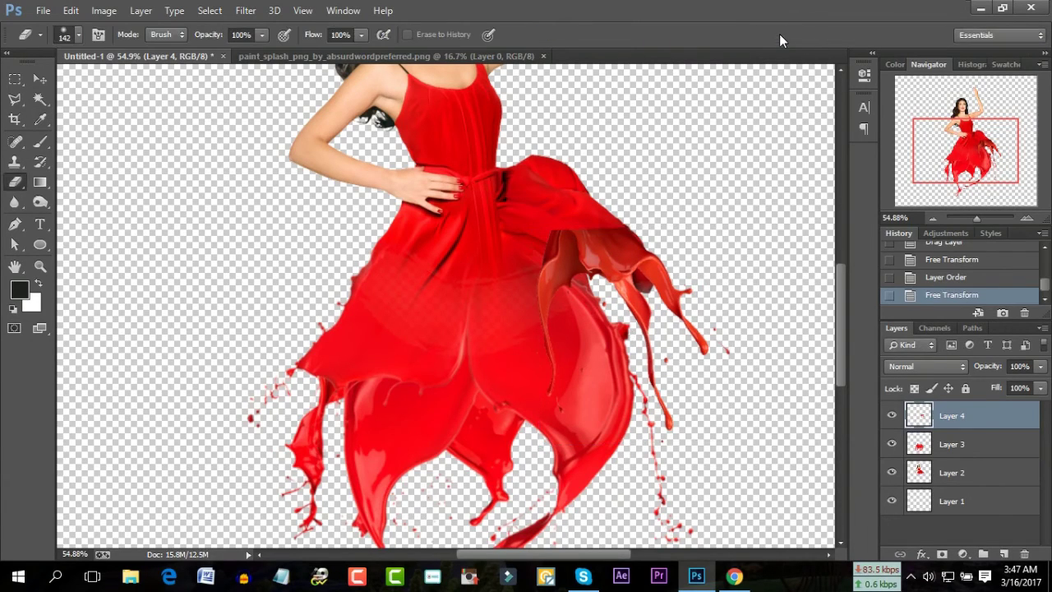
{"action": "left_click_drag", "start_coordinate": [559, 231], "coordinate": [543, 254]}
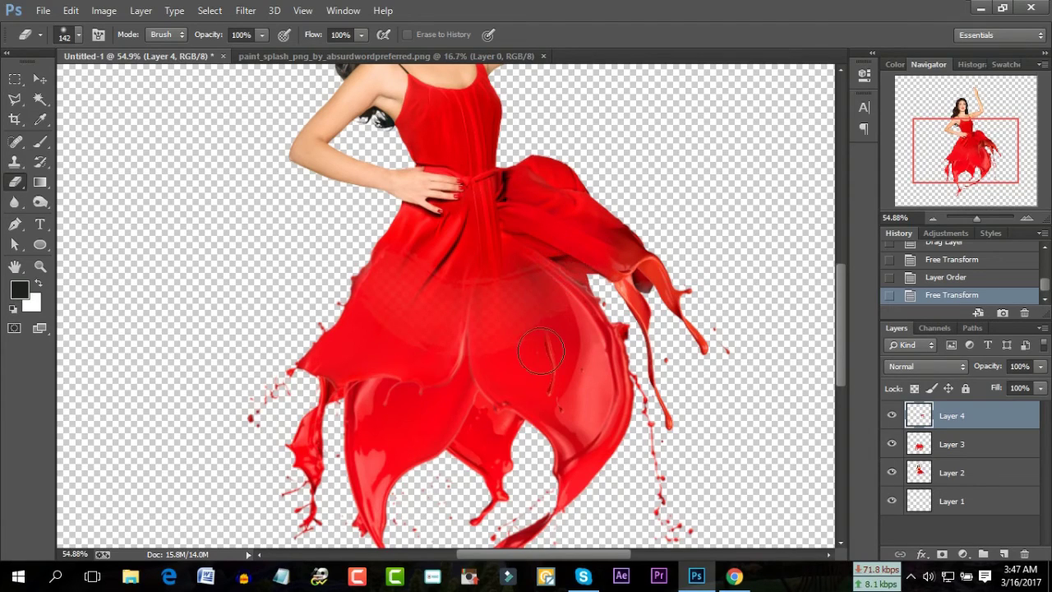
{"action": "mouse_move", "coordinate": [543, 255]}
{"action": "left_mouse_down"}
{"action": "mouse_move", "coordinate": [567, 255]}
{"action": "mouse_move", "coordinate": [634, 192]}
{"action": "mouse_move", "coordinate": [635, 221]}
{"action": "left_mouse_up"}
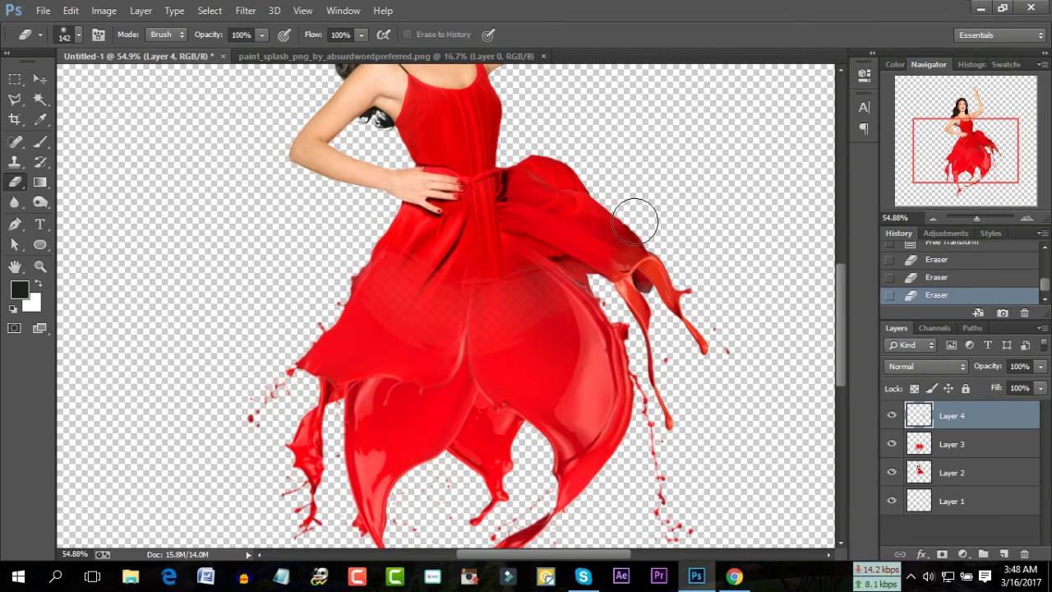
{"action": "left_click", "coordinate": [963, 448]}
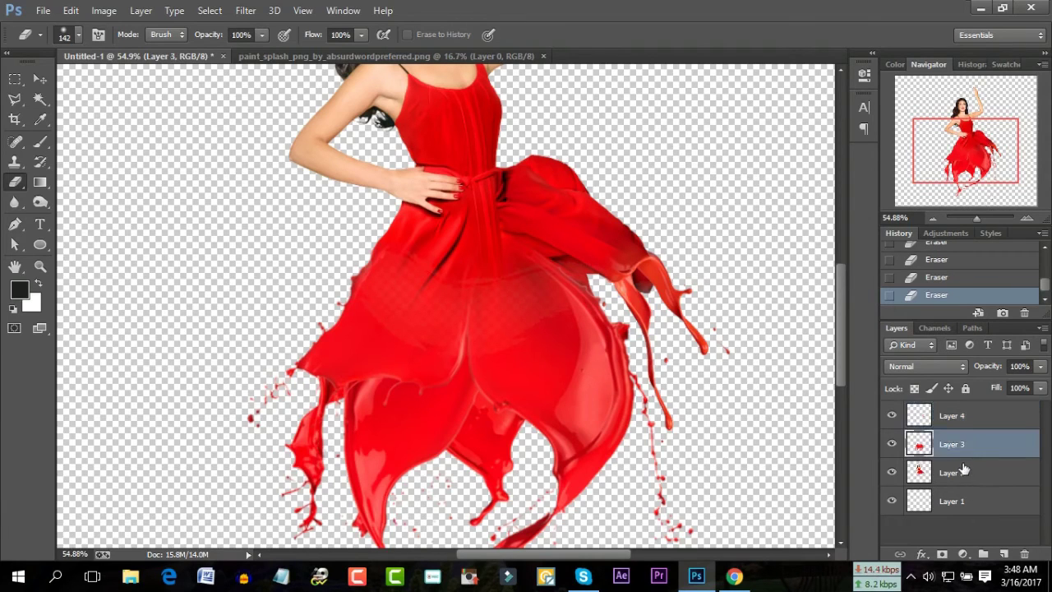
{"action": "left_click", "coordinate": [961, 470]}
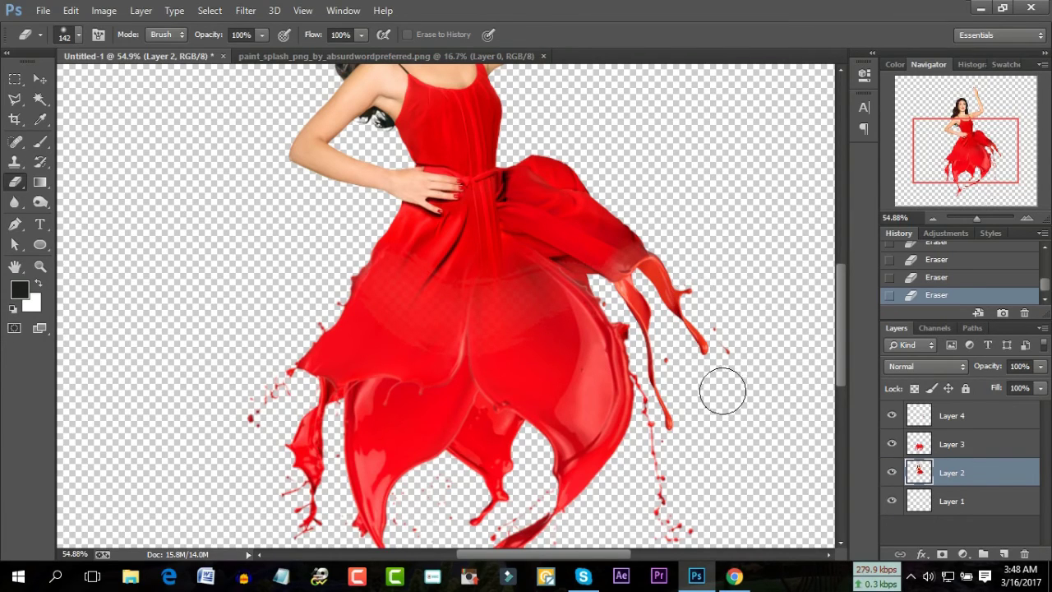
{"action": "left_click", "coordinate": [976, 415]}
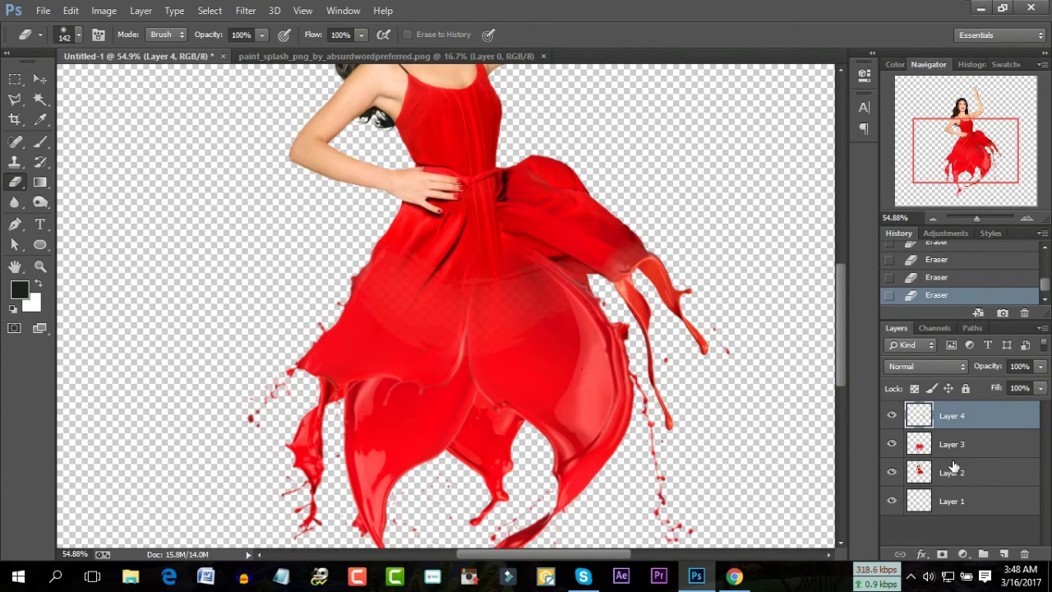
Boost the Layer 4 splash's saturation by +20 with Hue/Saturation.
{"action": "key", "text": "ctrl+u"}
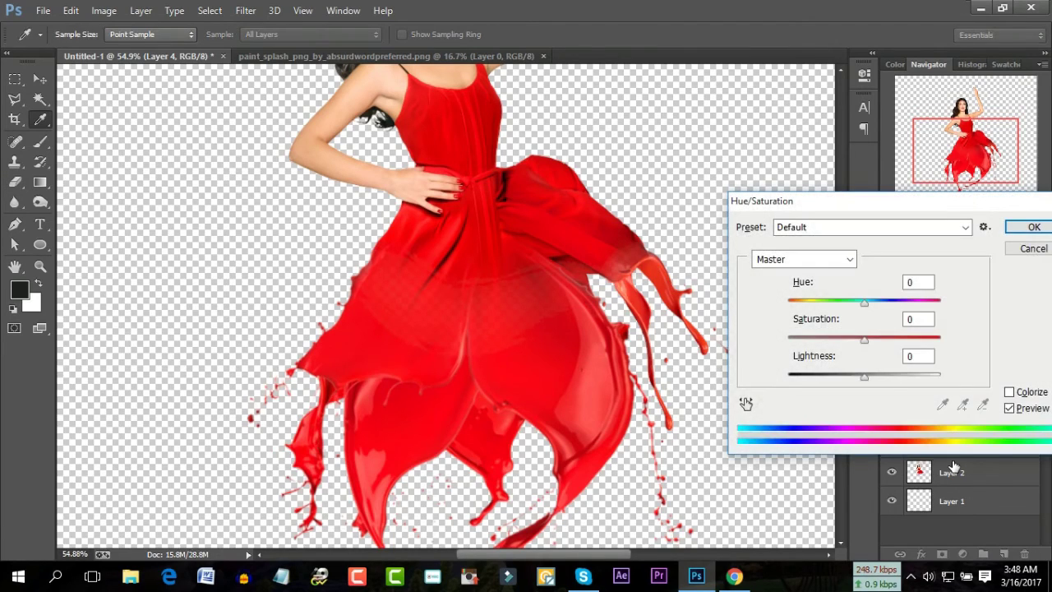
{"action": "left_click_drag", "start_coordinate": [864, 339], "coordinate": [873, 339]}
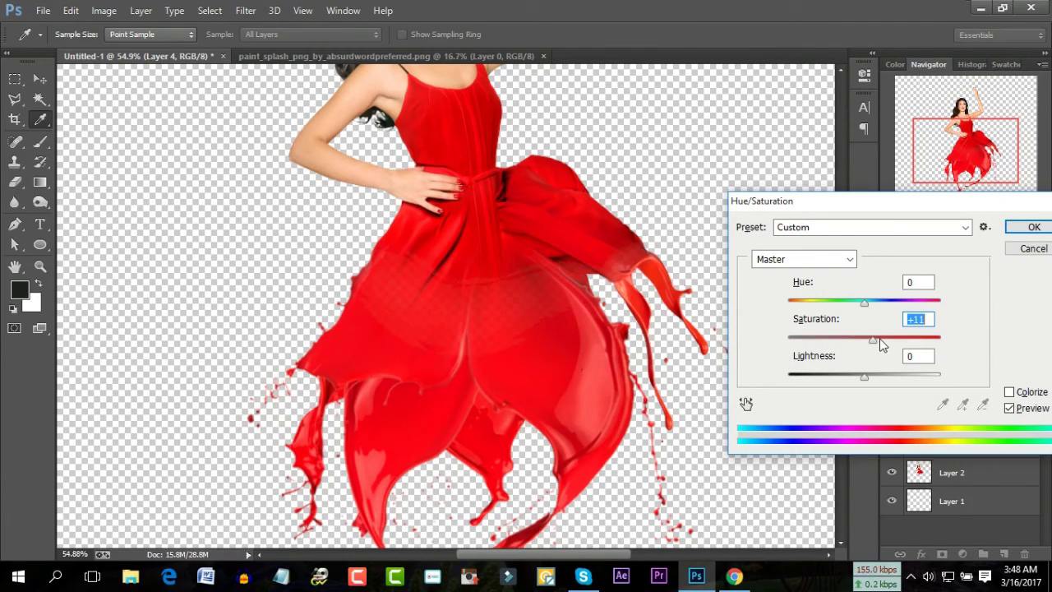
{"action": "left_click", "coordinate": [1033, 228]}
{"action": "left_click_drag", "start_coordinate": [983, 222], "coordinate": [973, 223]}
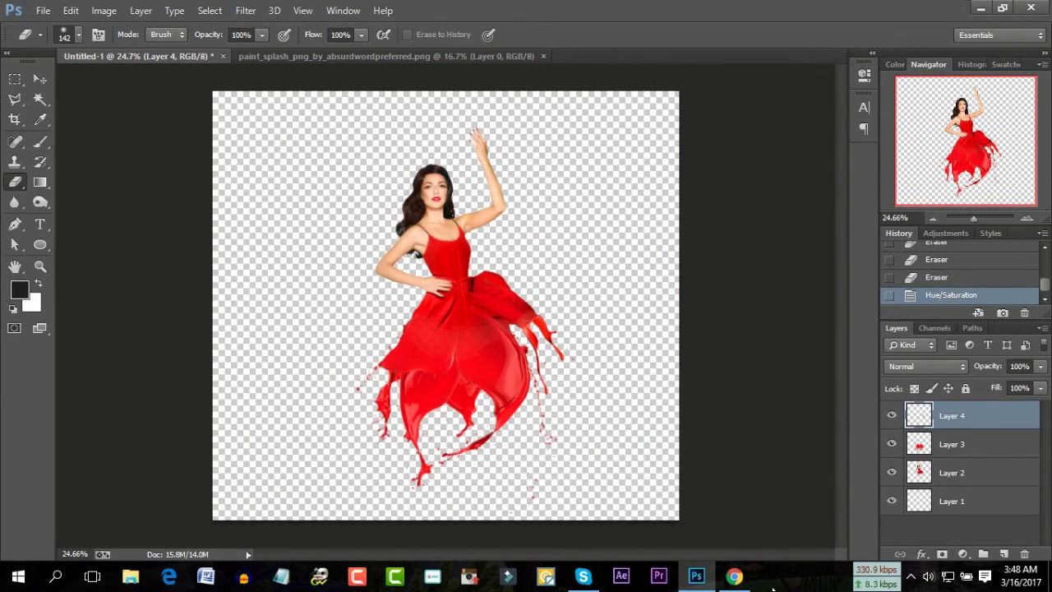
Select Layer 1 and fill it with a light grey colour.
{"action": "left_click", "coordinate": [950, 502]}
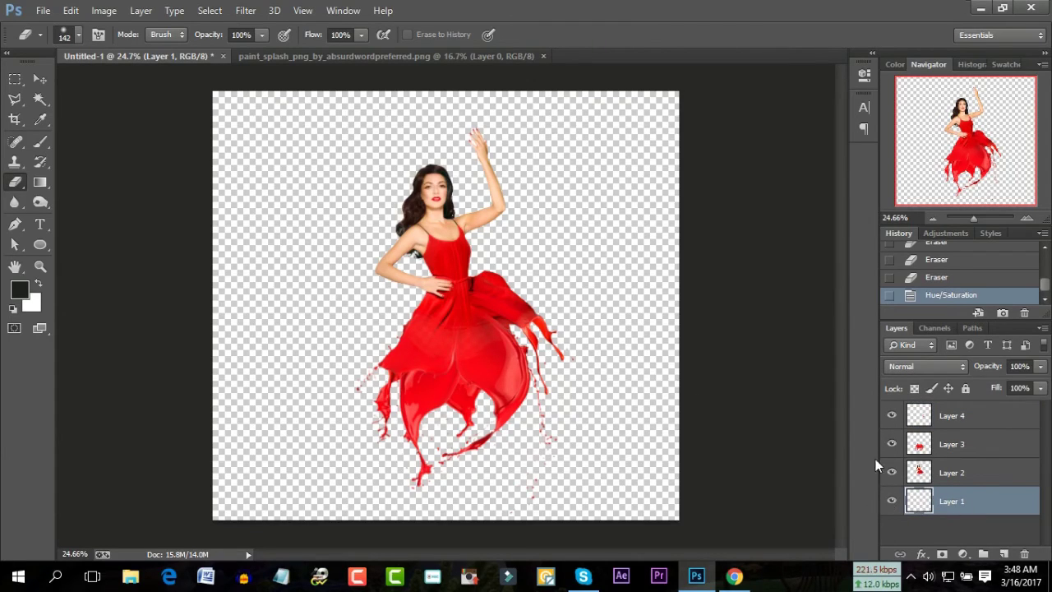
{"action": "left_click", "coordinate": [70, 10]}
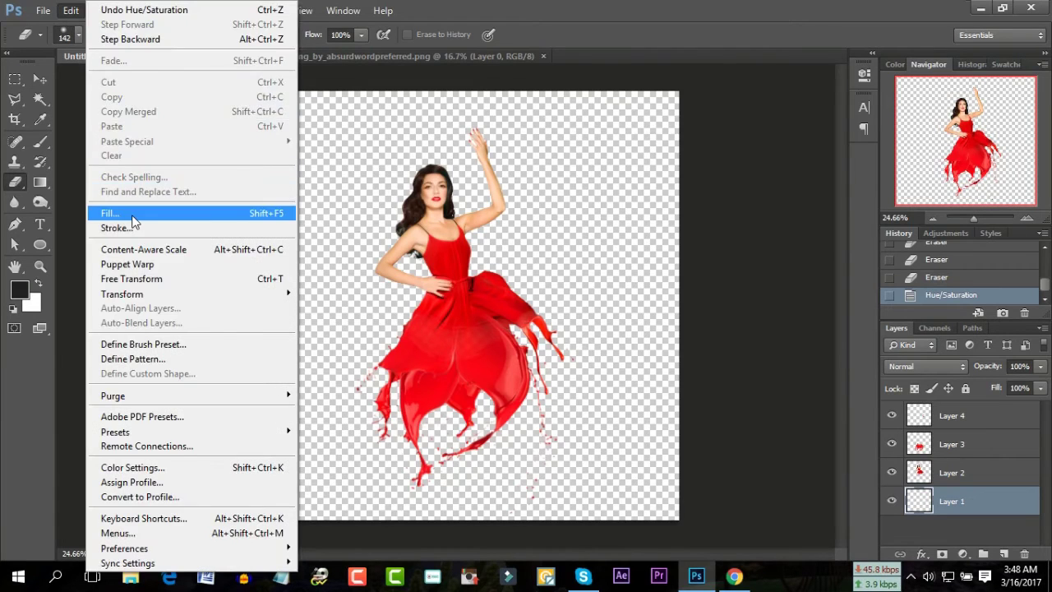
{"action": "left_click", "coordinate": [132, 209]}
{"action": "left_click", "coordinate": [887, 101]}
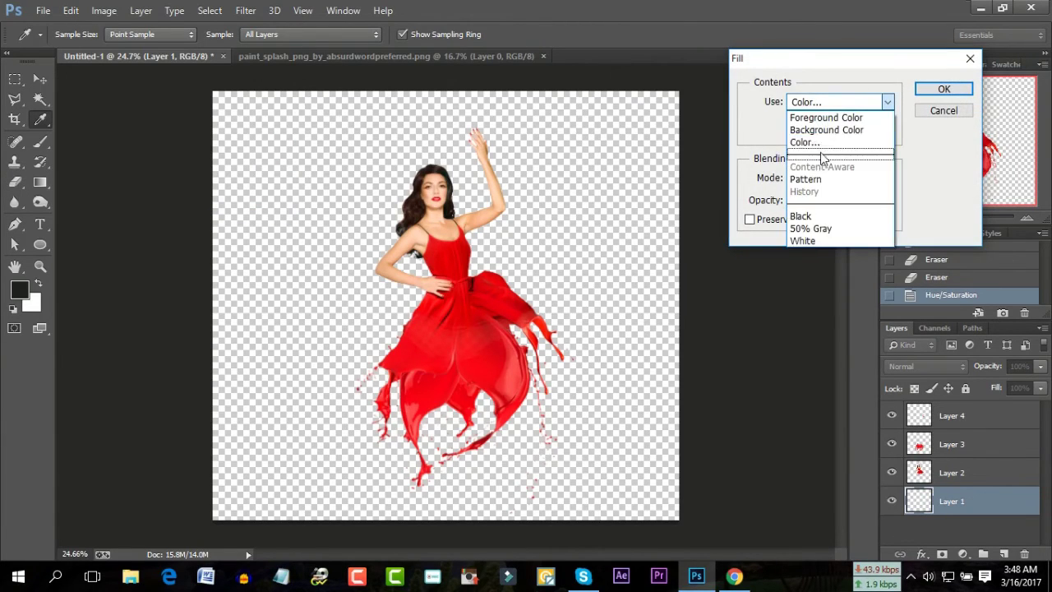
{"action": "left_click", "coordinate": [826, 147]}
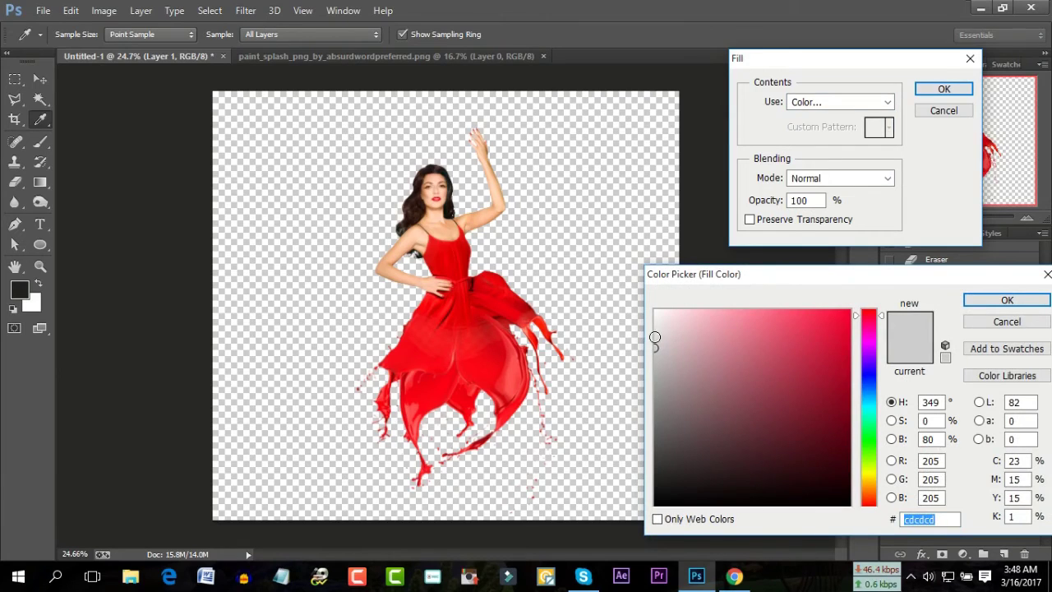
{"action": "left_click", "coordinate": [655, 337]}
{"action": "left_click", "coordinate": [944, 89]}
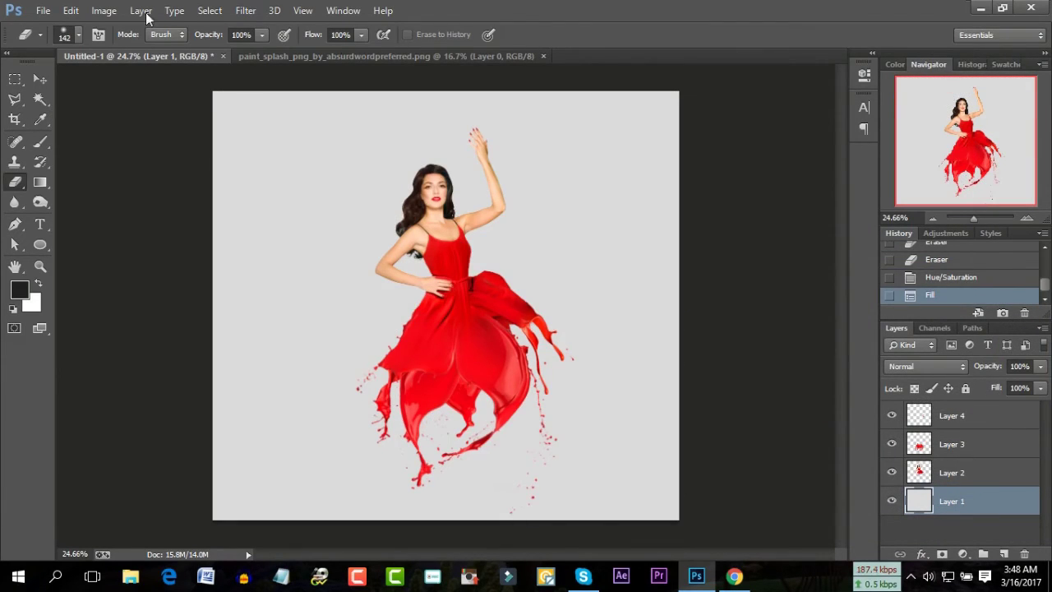
Refill Layer 1 with light pink #fdd8df instead.
{"action": "left_click", "coordinate": [43, 11]}
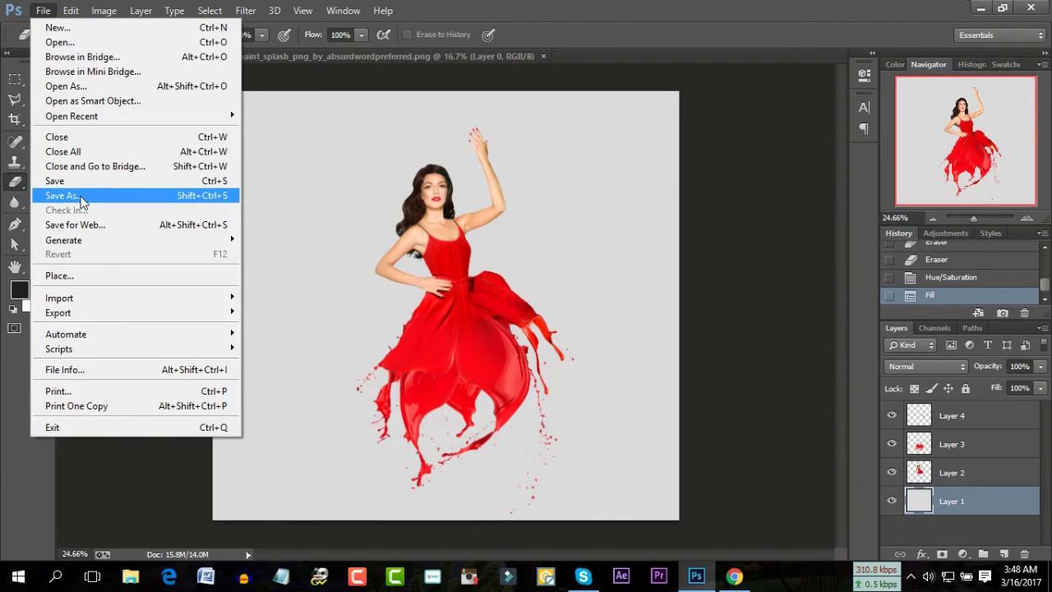
{"action": "left_click", "coordinate": [70, 11]}
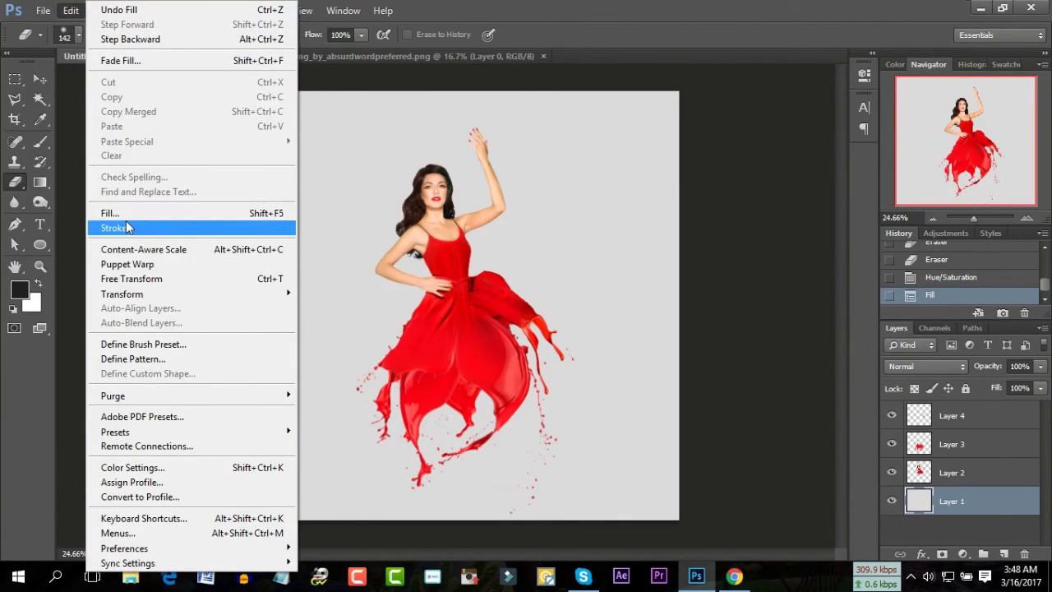
{"action": "left_click", "coordinate": [131, 214]}
{"action": "left_click", "coordinate": [840, 102]}
{"action": "left_click", "coordinate": [805, 142]}
{"action": "left_click", "coordinate": [682, 310]}
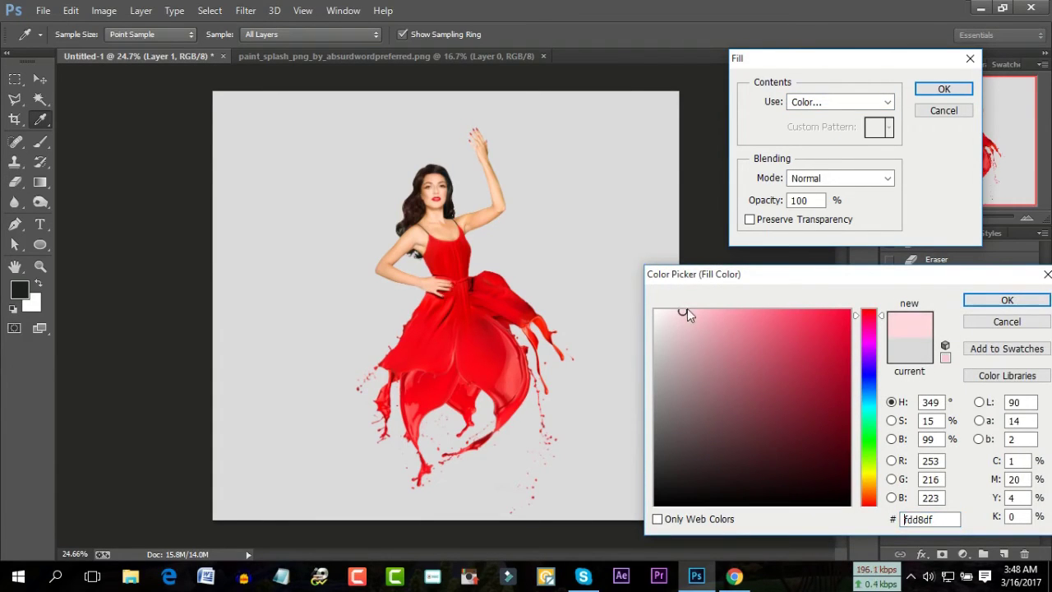
{"action": "left_click", "coordinate": [1007, 300]}
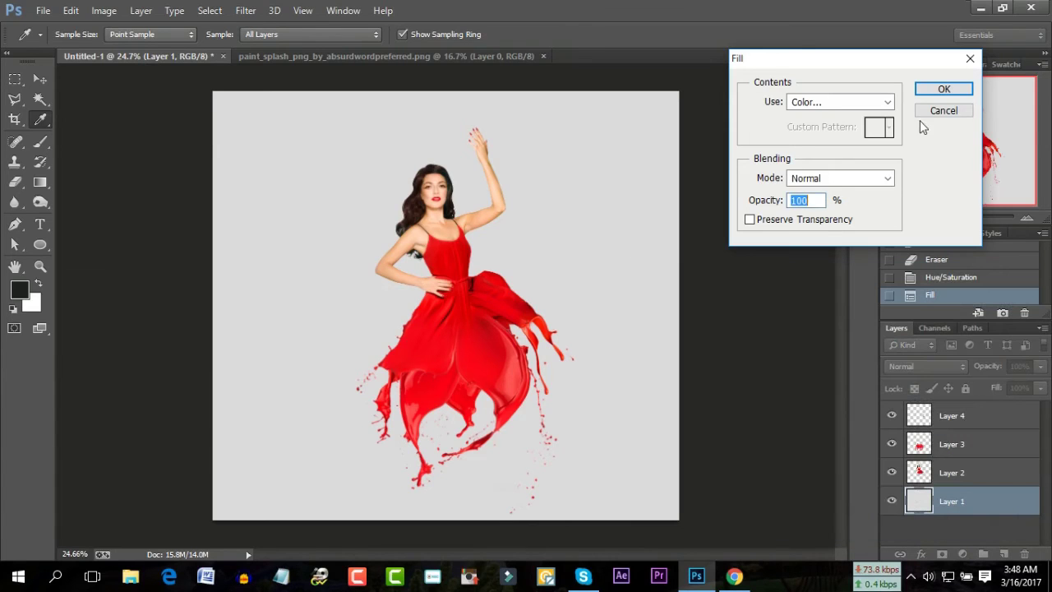
{"action": "left_click", "coordinate": [938, 90]}
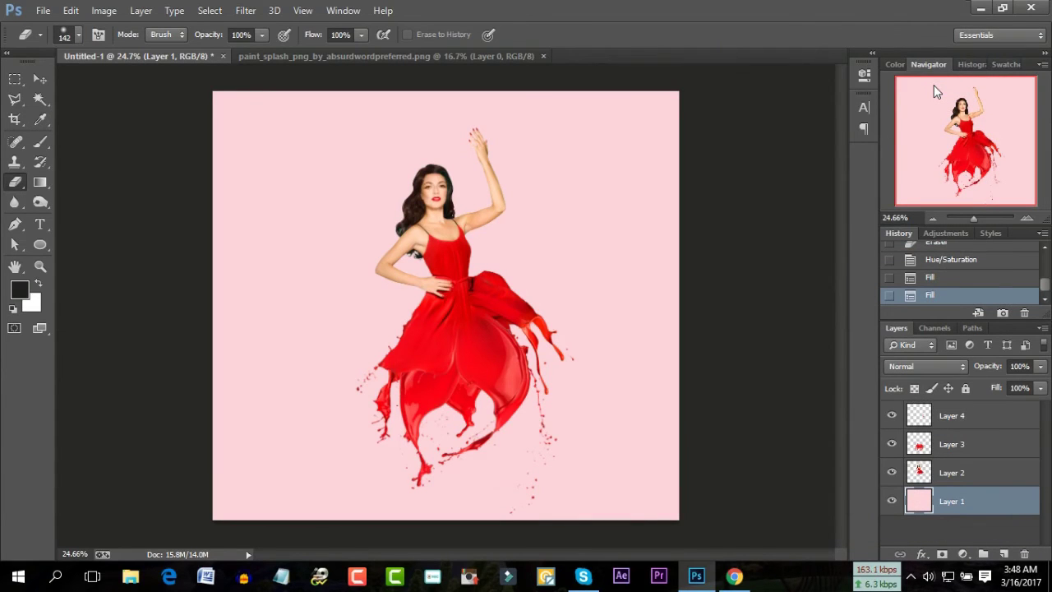
Set a white foreground and enlarge the Brush to 2237 px, then undo the white dab.
{"action": "left_click", "coordinate": [40, 141]}
{"action": "left_click", "coordinate": [19, 290]}
{"action": "left_click", "coordinate": [655, 311]}
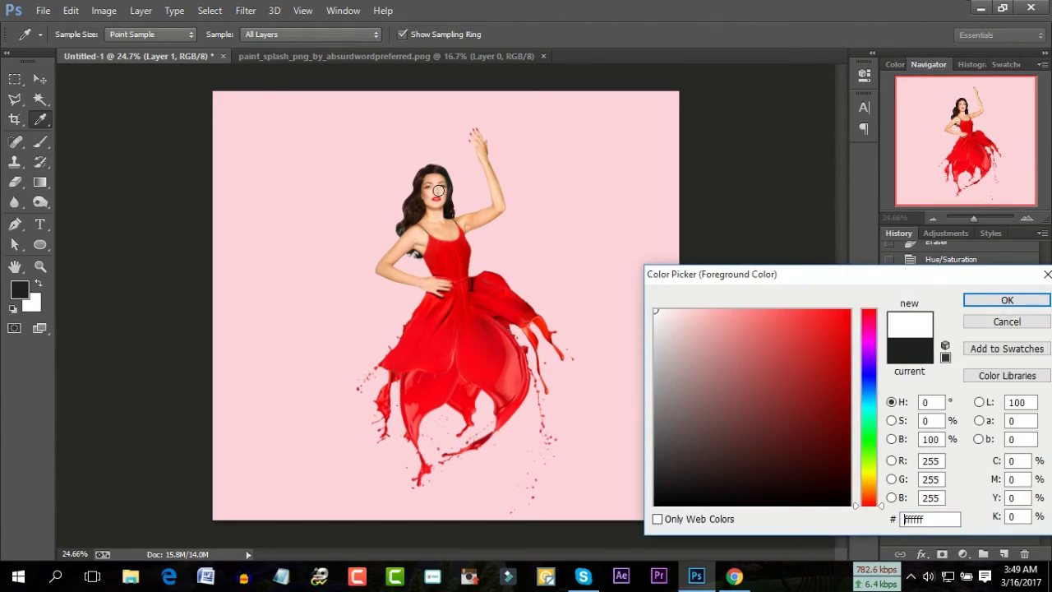
{"action": "left_click", "coordinate": [1006, 300]}
{"action": "left_click", "coordinate": [78, 35]}
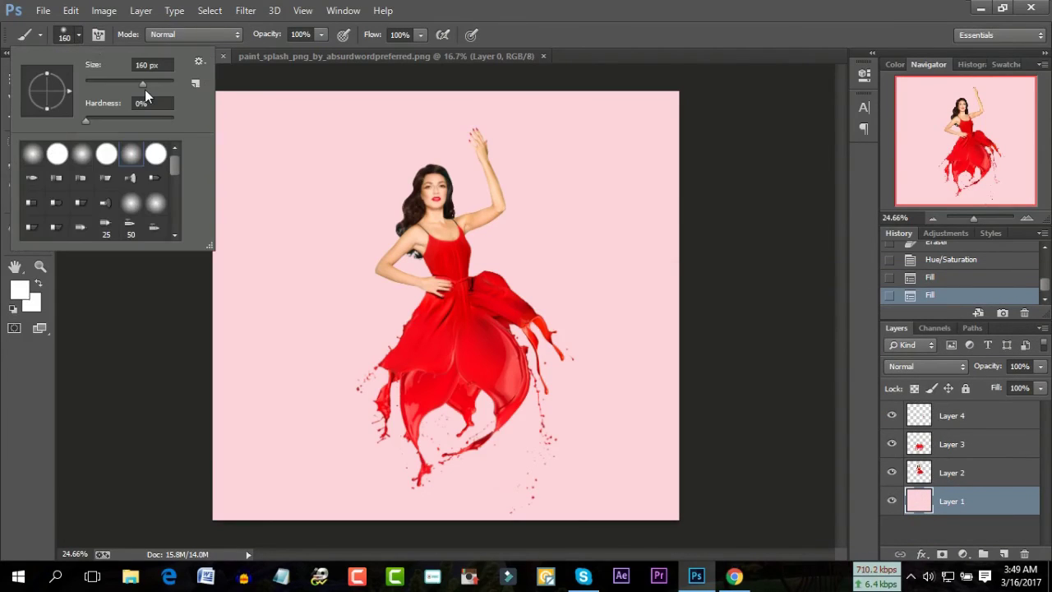
{"action": "left_click_drag", "start_coordinate": [164, 83], "coordinate": [169, 83]}
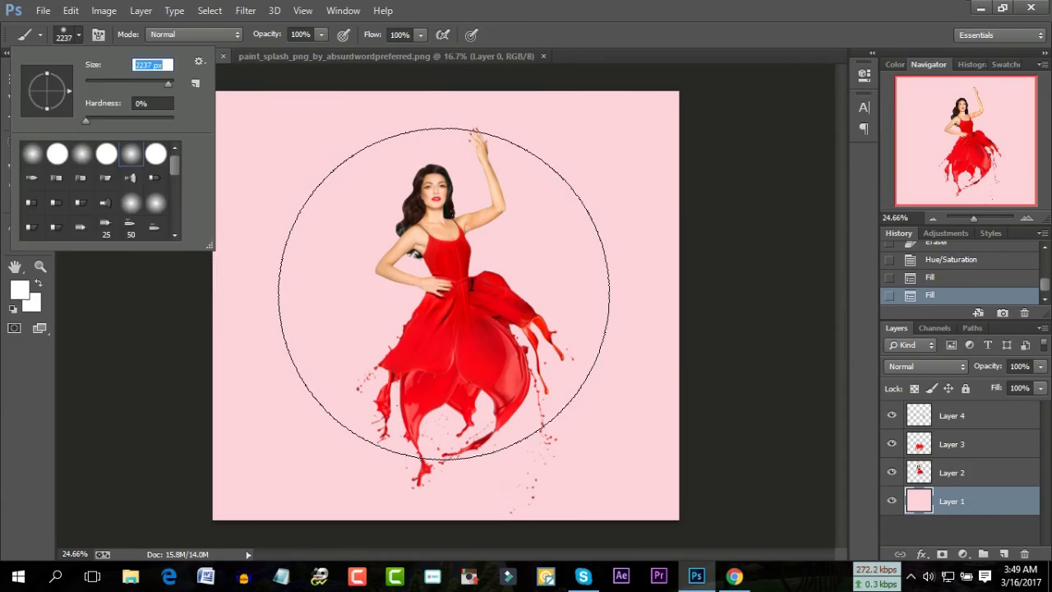
{"action": "left_click", "coordinate": [443, 294]}
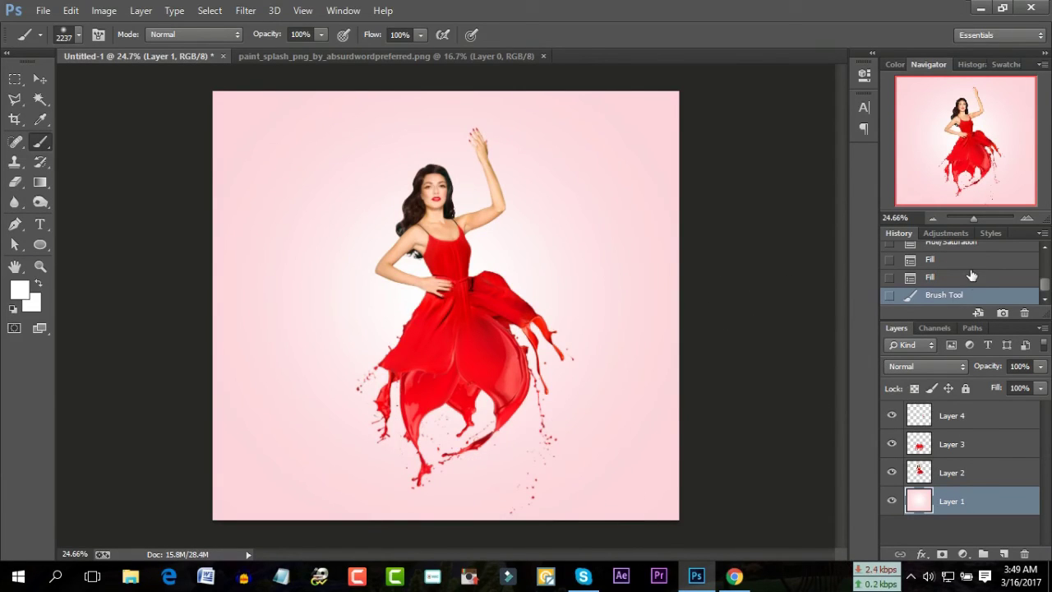
{"action": "left_click", "coordinate": [944, 278]}
Pick a very light warm cream colour and try a soft brush stroke, then undo it.
{"action": "left_click", "coordinate": [20, 289]}
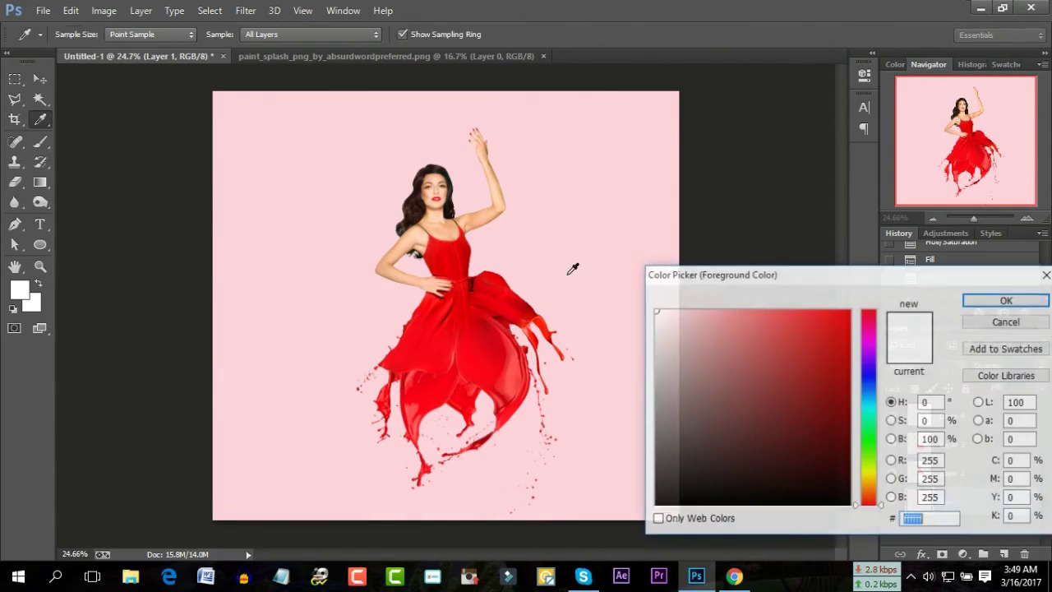
{"action": "left_click", "coordinate": [668, 311]}
{"action": "left_click_drag", "start_coordinate": [668, 312], "coordinate": [667, 311]}
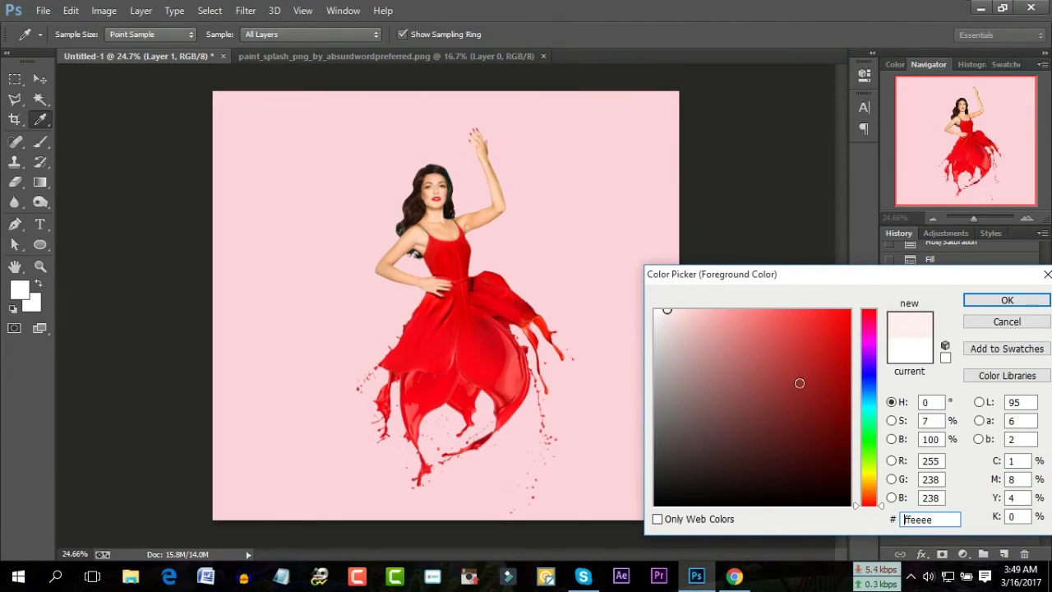
{"action": "left_click_drag", "start_coordinate": [881, 510], "coordinate": [884, 492]}
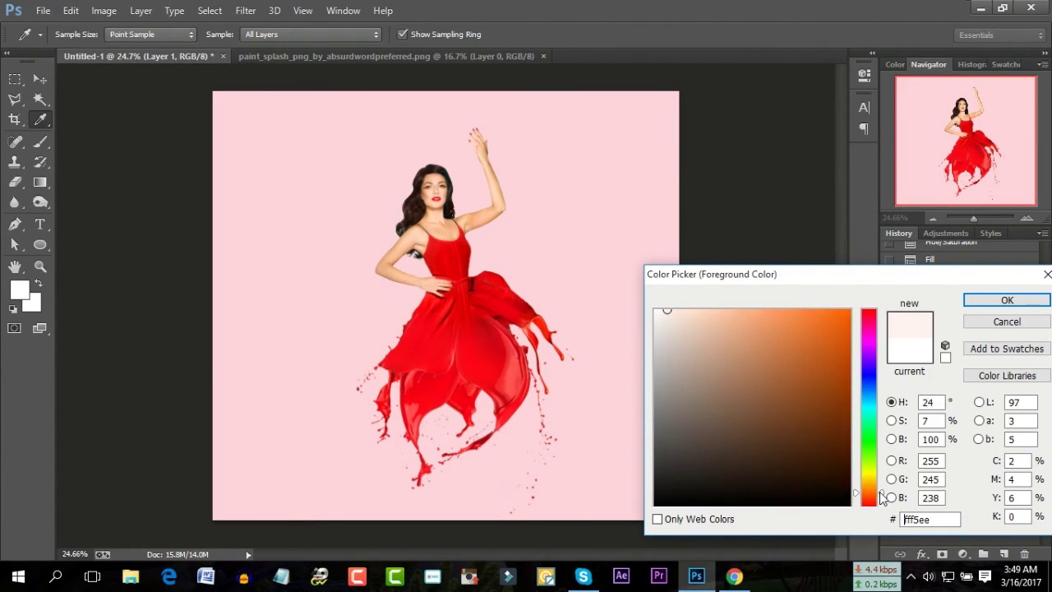
{"action": "left_click", "coordinate": [1010, 300]}
{"action": "key", "text": "b"}
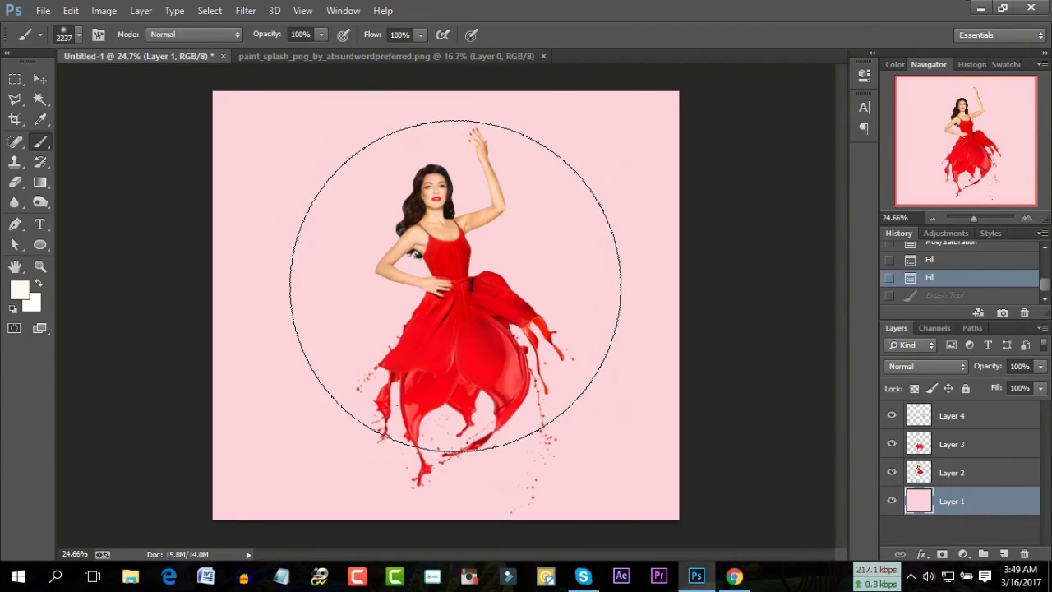
{"action": "left_click", "coordinate": [455, 286]}
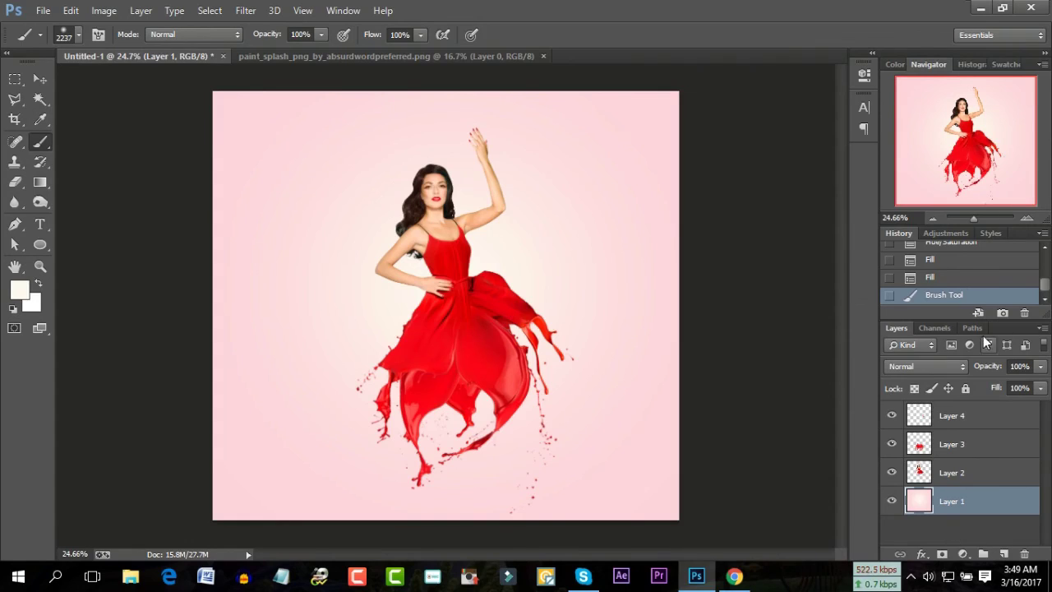
{"action": "left_click", "coordinate": [961, 278]}
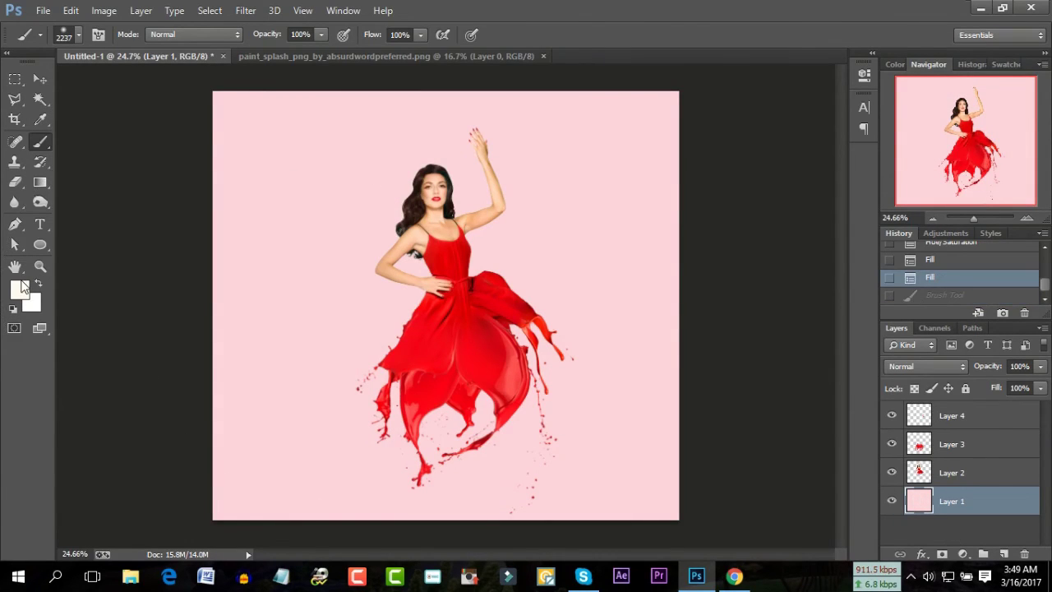
Paint a soft, slightly warmer cream glow in the canvas centre behind the woman.
{"action": "left_click", "coordinate": [22, 284]}
{"action": "left_click", "coordinate": [673, 310]}
{"action": "left_click", "coordinate": [1007, 300]}
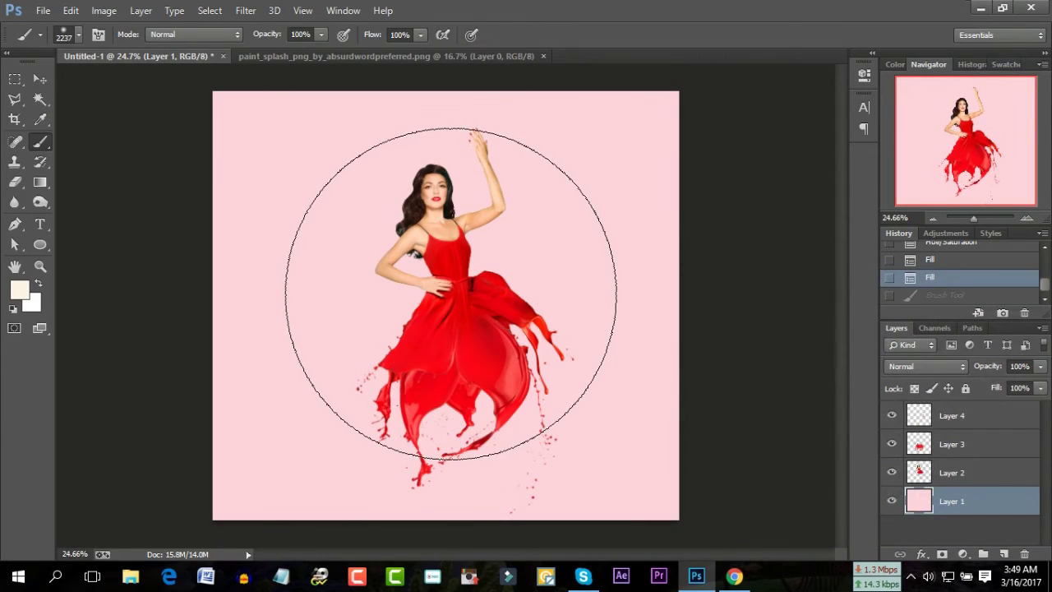
{"action": "left_click", "coordinate": [451, 293]}
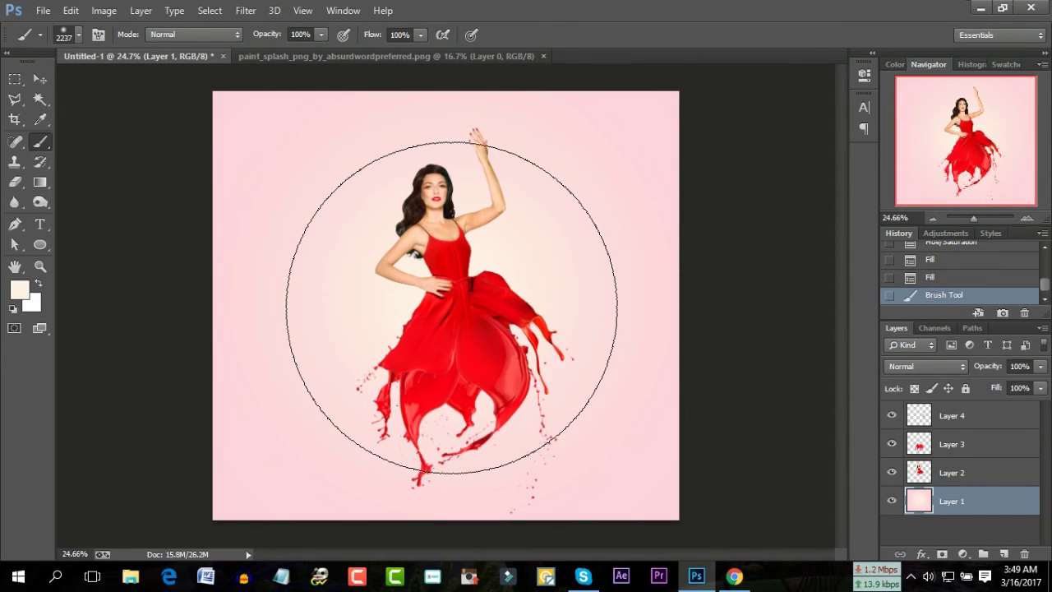
{"action": "left_click", "coordinate": [78, 34]}
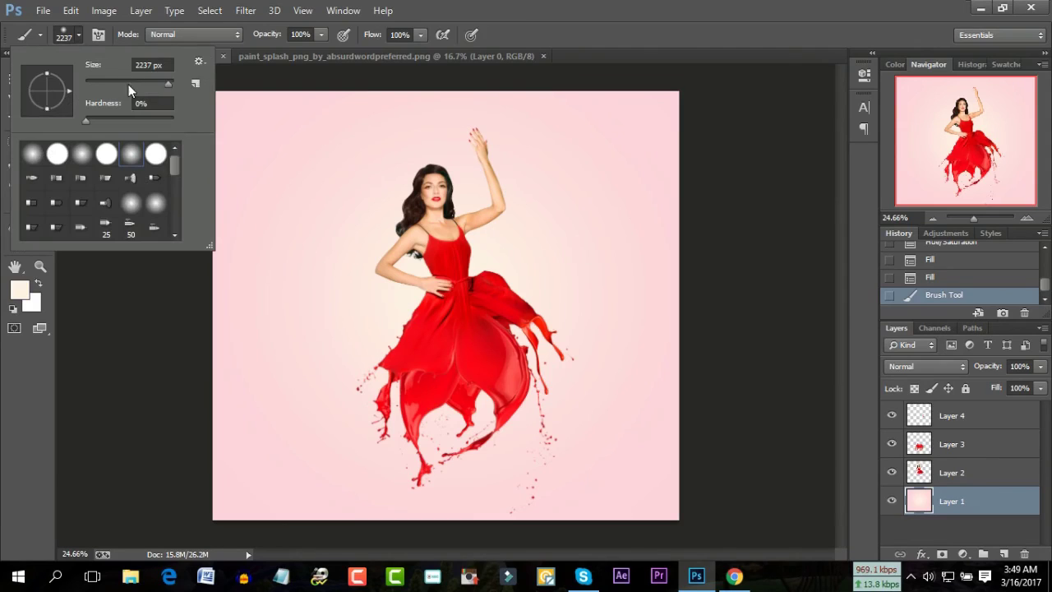
{"action": "left_click", "coordinate": [151, 273]}
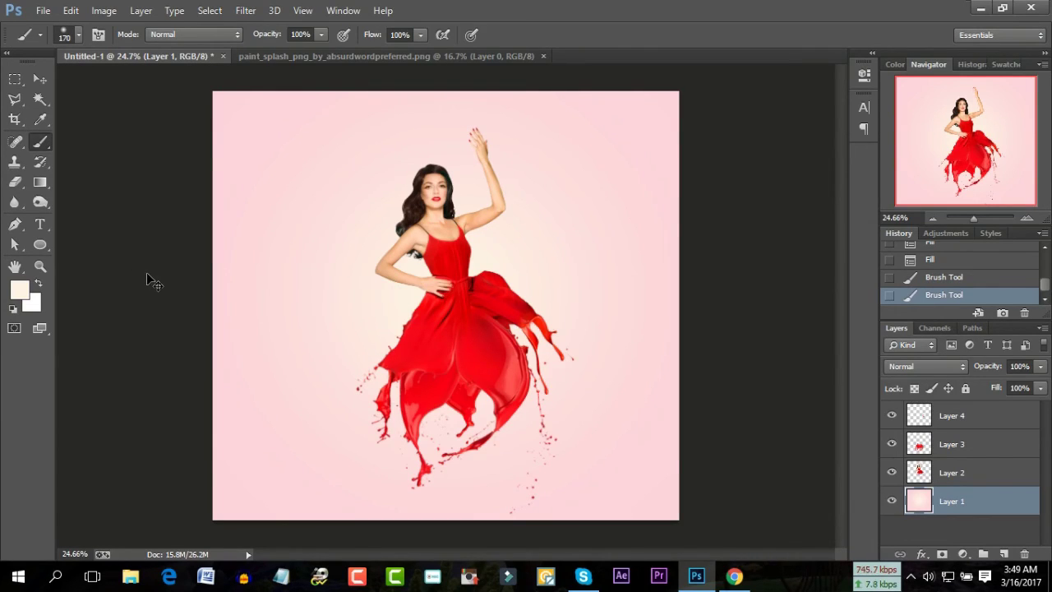
Apply a Camera Raw post-crop vignette of -33 to the pink background.
{"action": "key", "text": "ctrl+shift+a"}
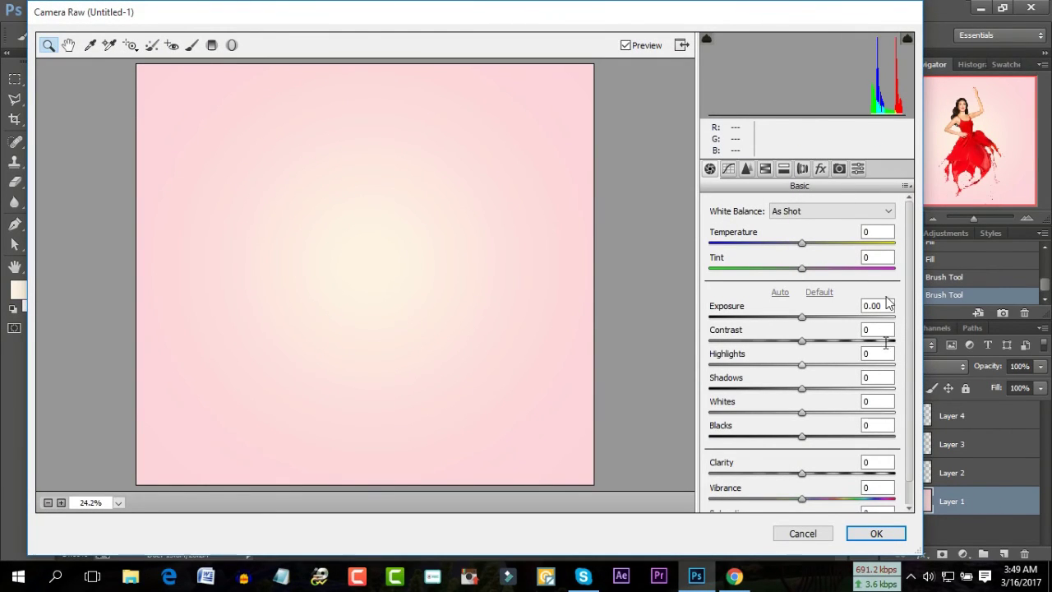
{"action": "left_click", "coordinate": [820, 169]}
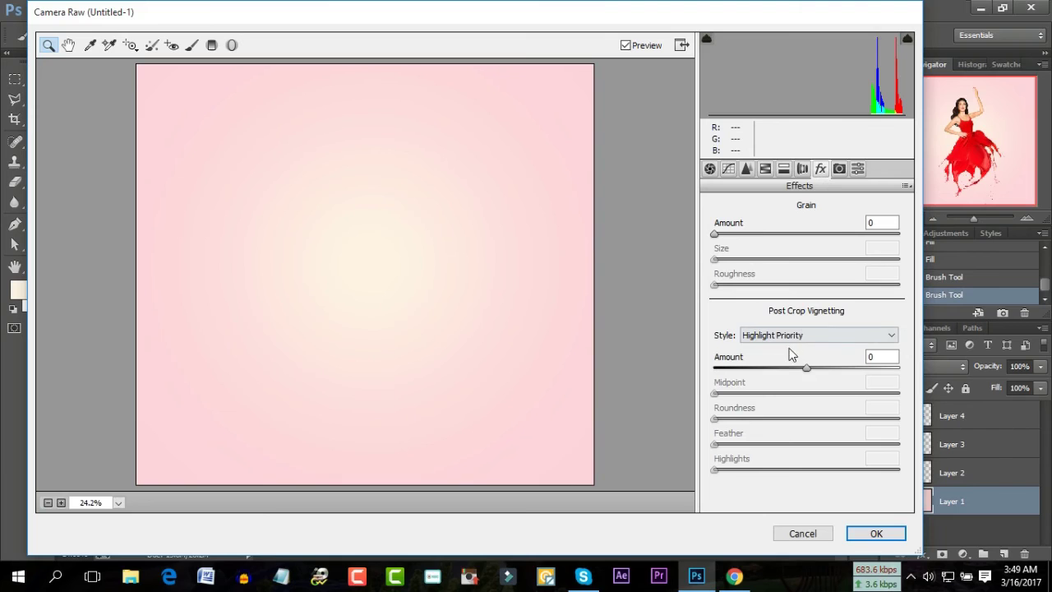
{"action": "left_click_drag", "start_coordinate": [789, 368], "coordinate": [775, 369]}
{"action": "left_click", "coordinate": [893, 534]}
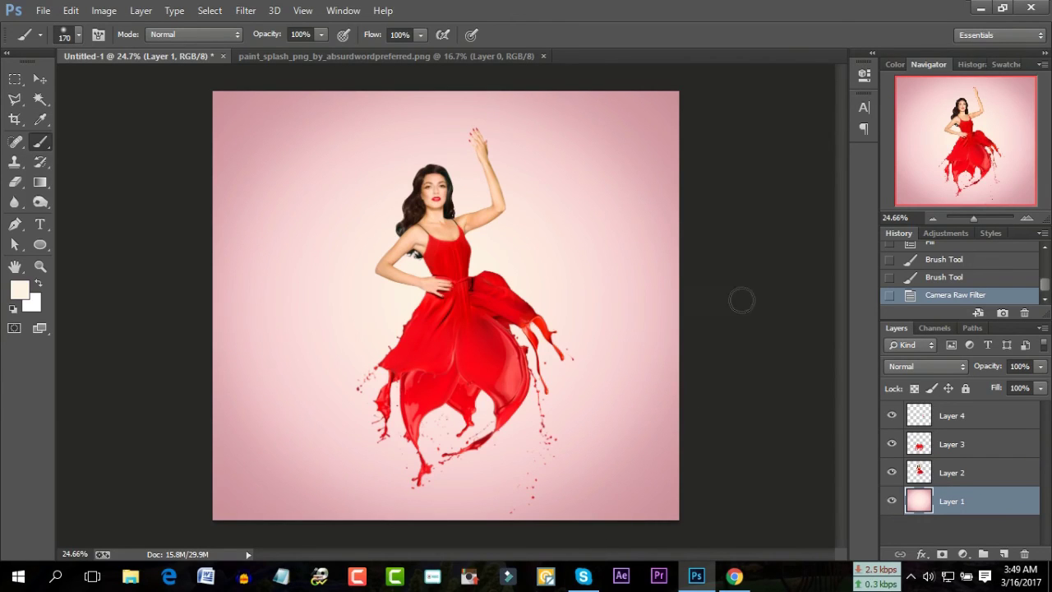
Crop the left and right sides inward to a narrower portrait centred on the woman.
{"action": "left_click", "coordinate": [14, 120]}
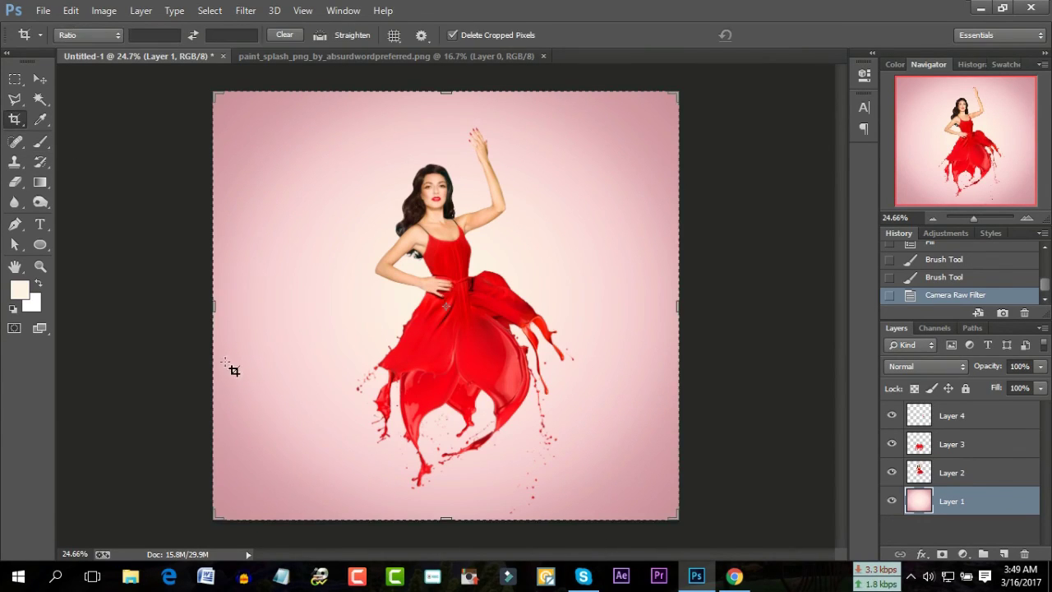
{"action": "left_click_drag", "start_coordinate": [209, 306], "coordinate": [240, 307]}
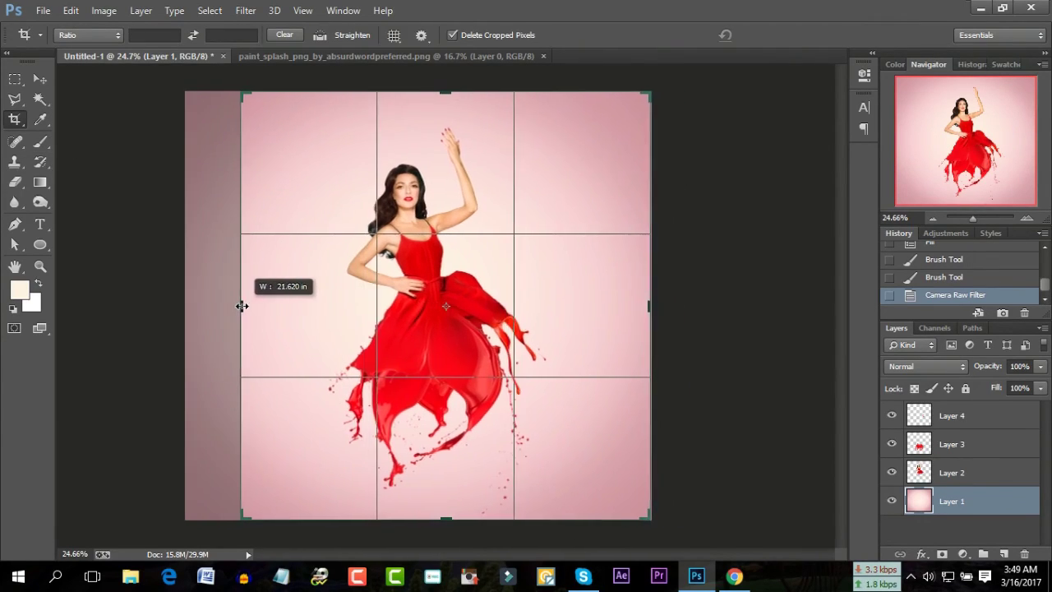
{"action": "left_click_drag", "start_coordinate": [652, 310], "coordinate": [629, 309]}
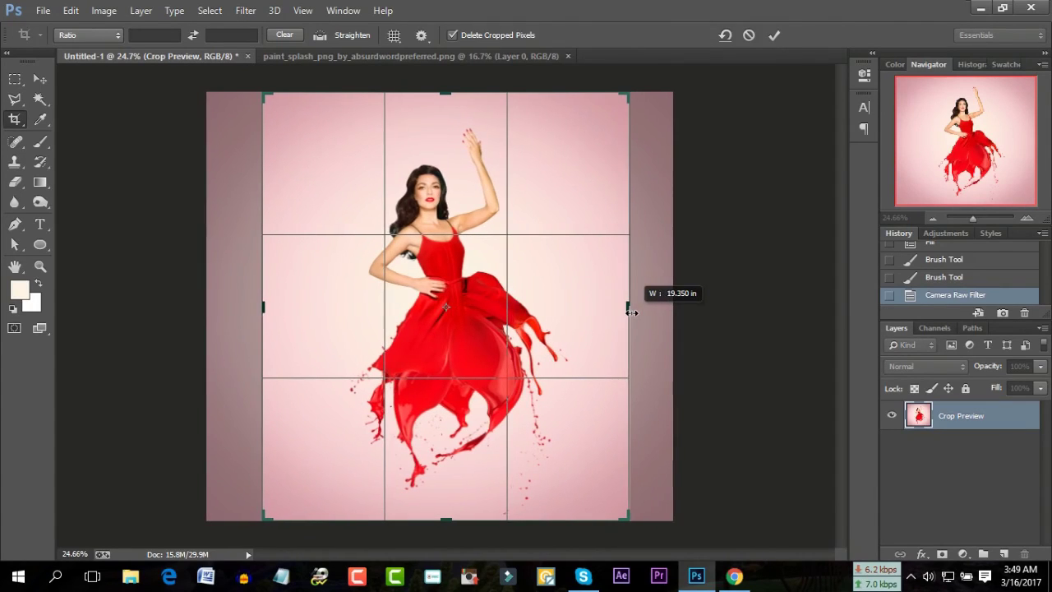
{"action": "left_click", "coordinate": [776, 36]}
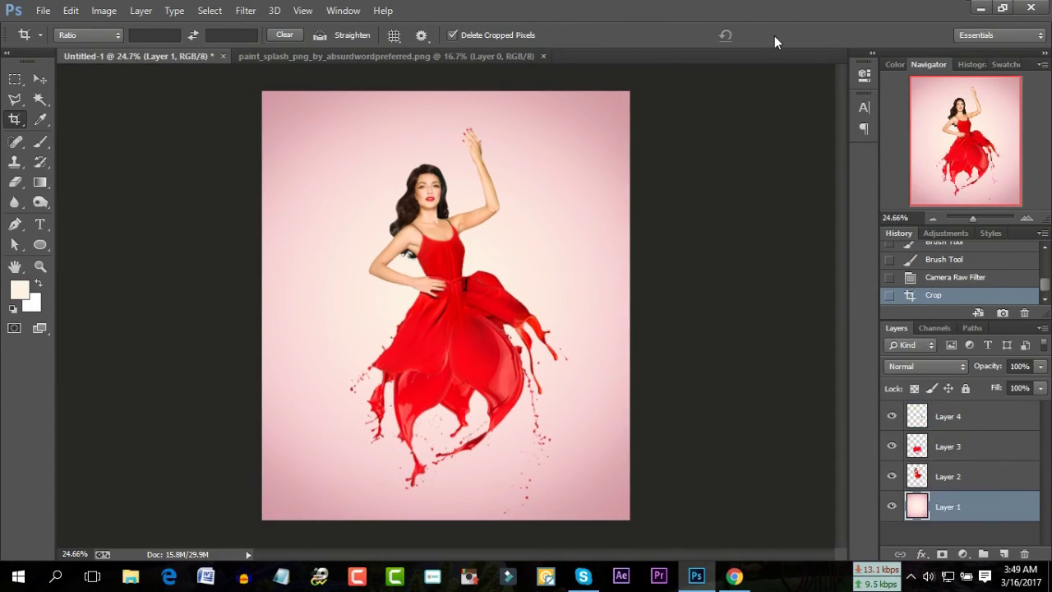
Close the paint_splash source document.
{"action": "left_click", "coordinate": [525, 56]}
{"action": "left_click", "coordinate": [542, 56]}
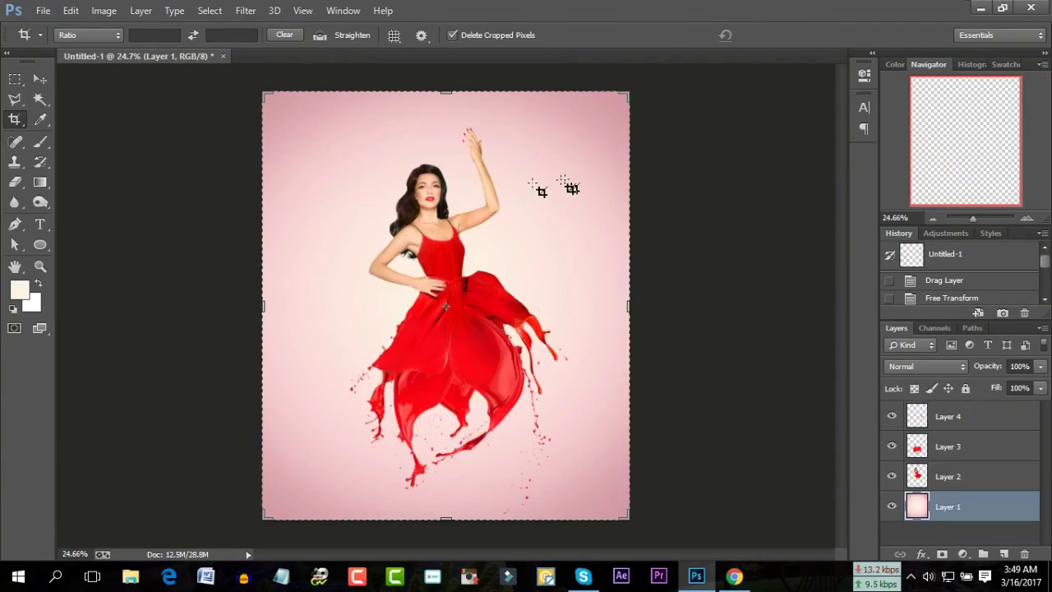
{"action": "left_click", "coordinate": [40, 100]}
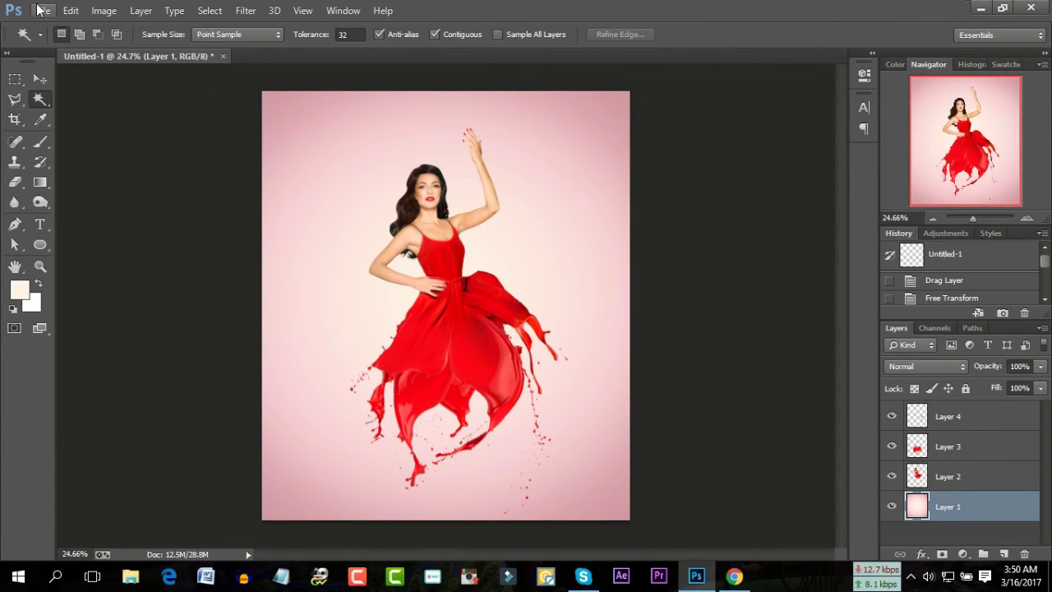
Save the portrait to the Desktop as JPEG 'cartoon 6986987' with default JPEG options.
{"action": "left_click", "coordinate": [42, 10]}
{"action": "left_click", "coordinate": [120, 204]}
{"action": "left_click", "coordinate": [669, 395]}
{"action": "left_click", "coordinate": [700, 242]}
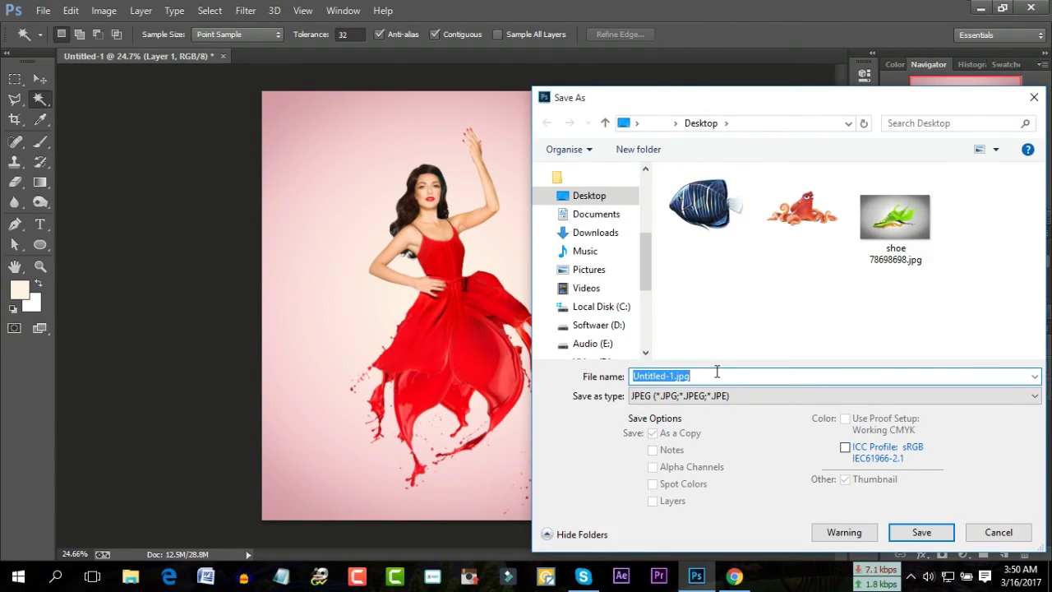
{"action": "type", "text": "cartoon 6986987"}
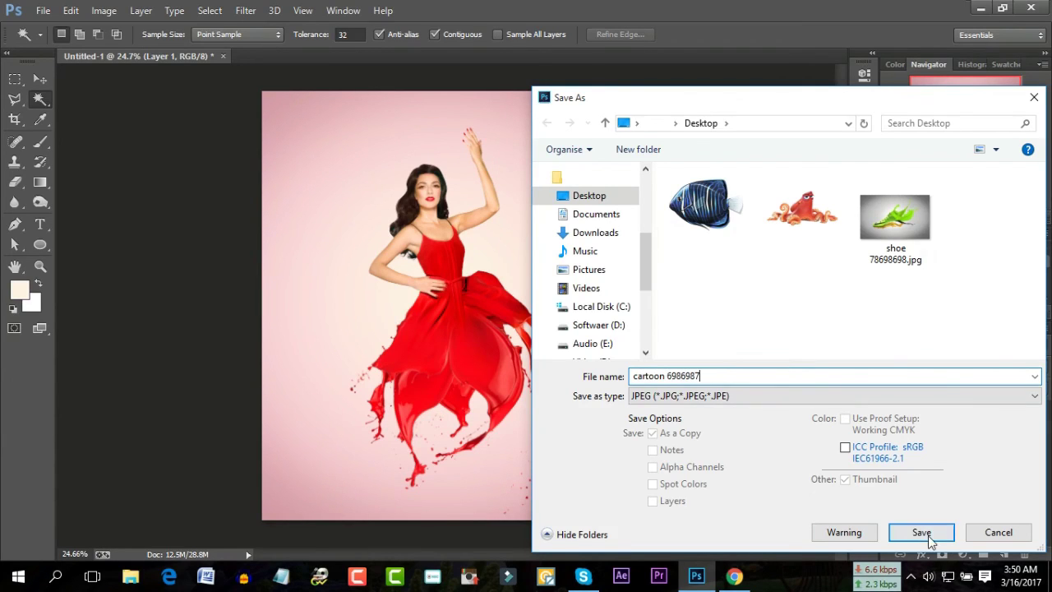
{"action": "left_click", "coordinate": [921, 532]}
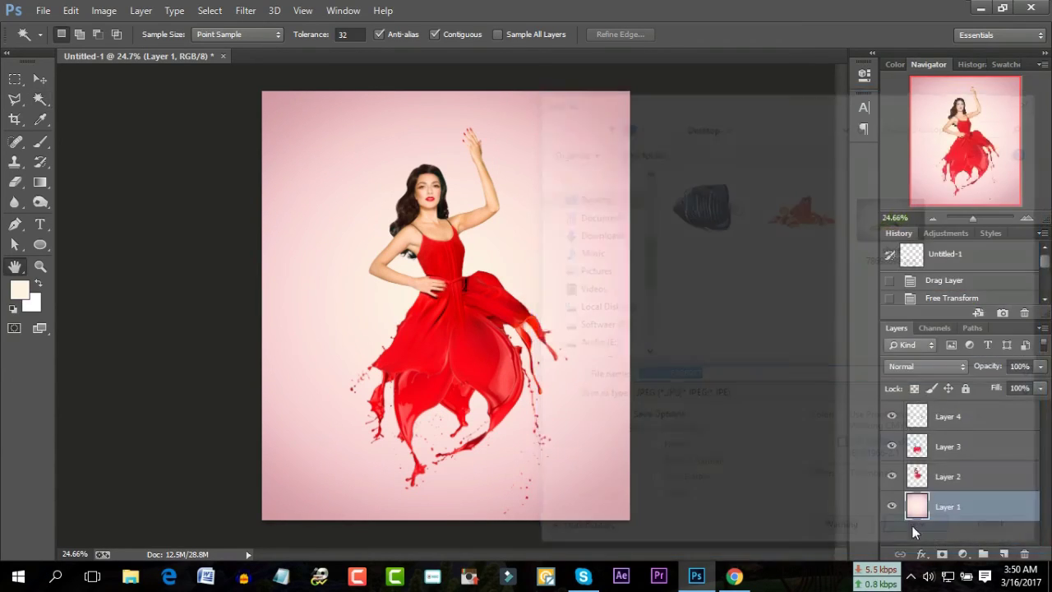
{"action": "left_click", "coordinate": [605, 145]}
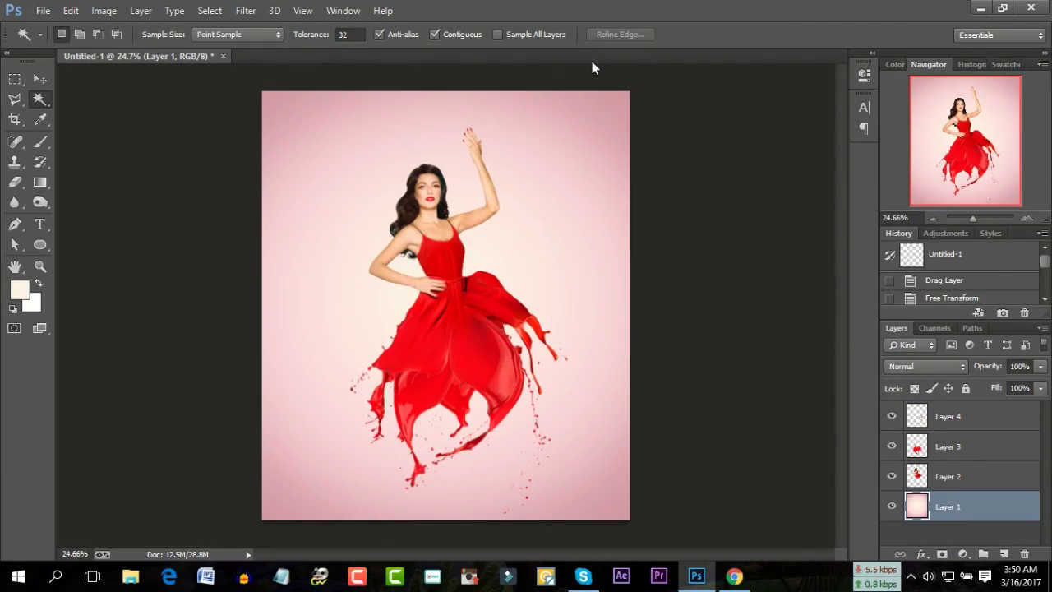
Minimize Photoshop, refresh the desktop and open cartoon 6986987.jpg in Picasa.
{"action": "left_click", "coordinate": [981, 7]}
{"action": "right_click", "coordinate": [295, 220]}
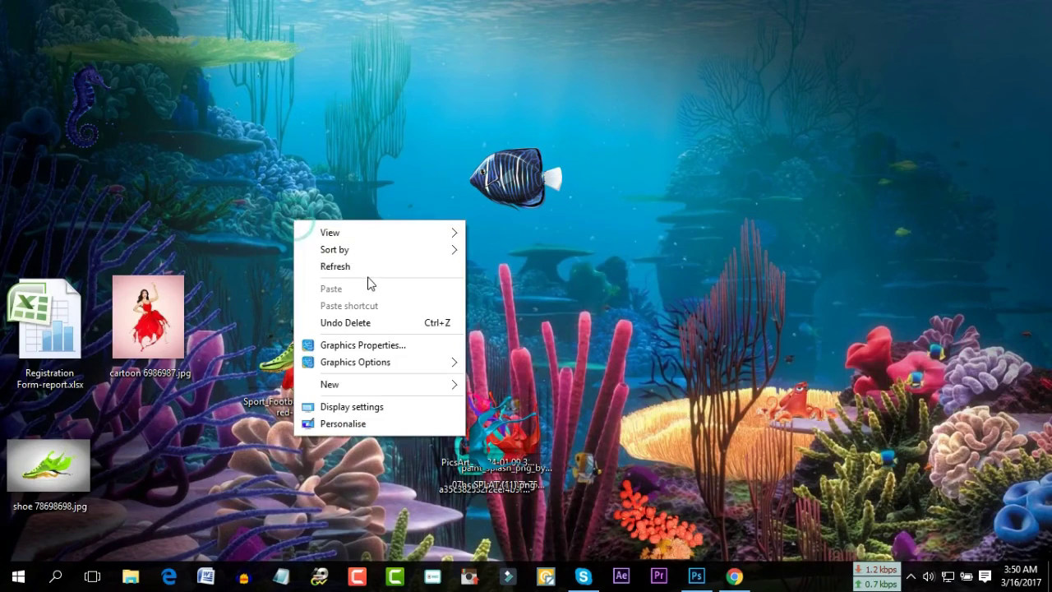
{"action": "left_click", "coordinate": [166, 311]}
{"action": "double_click", "coordinate": [166, 311]}
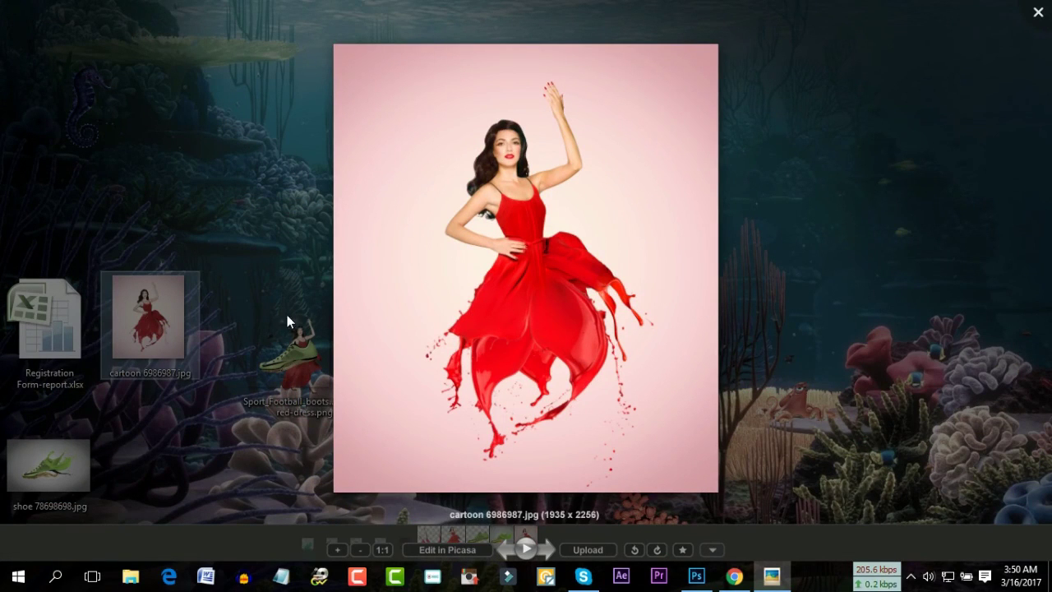
Zoom in to inspect the woman's face and the paint-splash skirt.
{"action": "scroll", "coordinate": [474, 288], "scroll_direction": "up", "scroll_amount": 5}
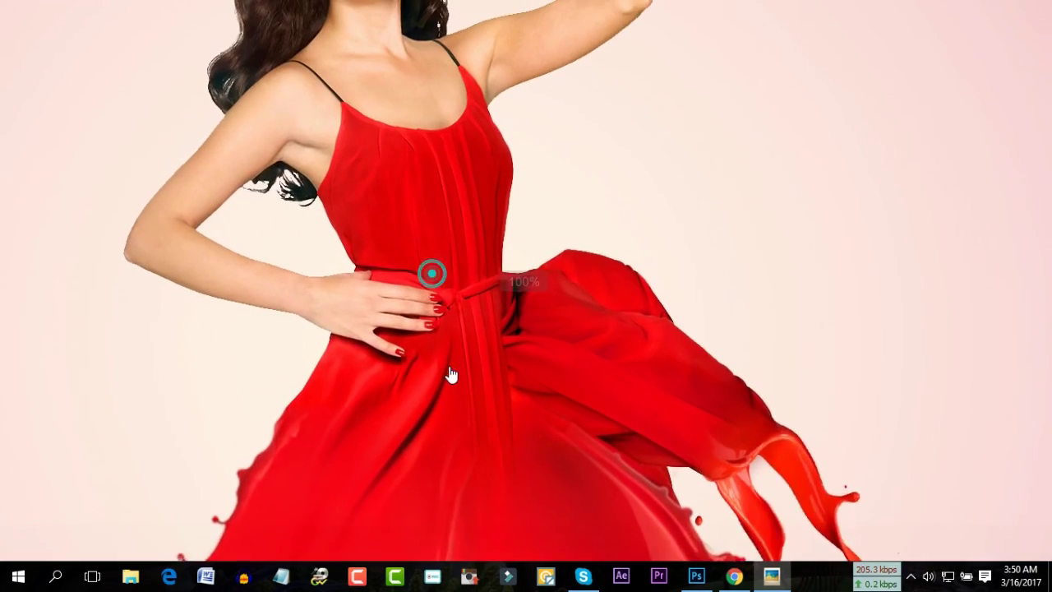
{"action": "left_click_drag", "start_coordinate": [428, 240], "coordinate": [429, 293]}
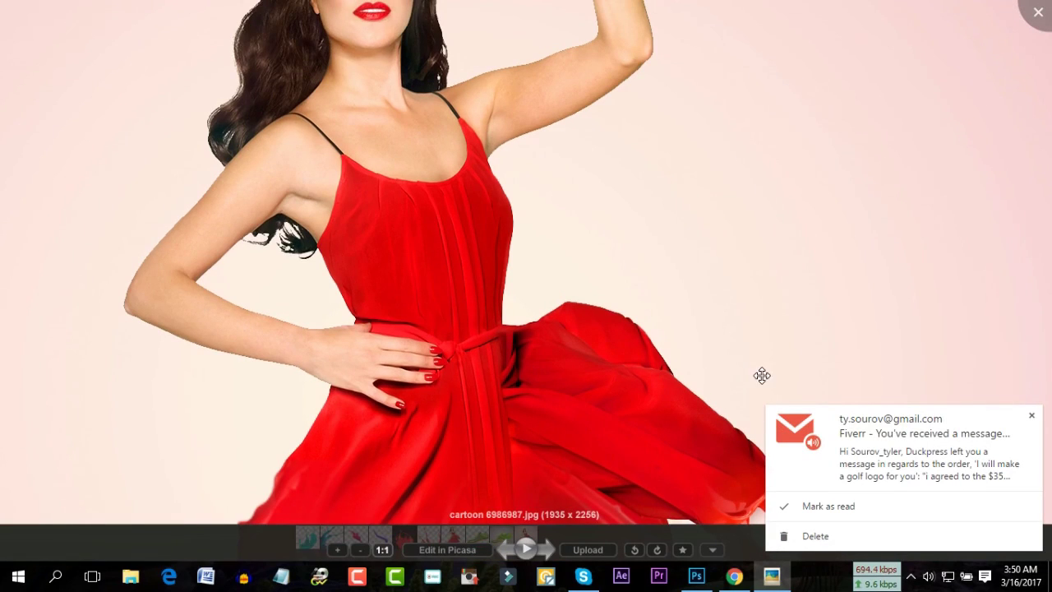
{"action": "left_click", "coordinate": [1032, 417]}
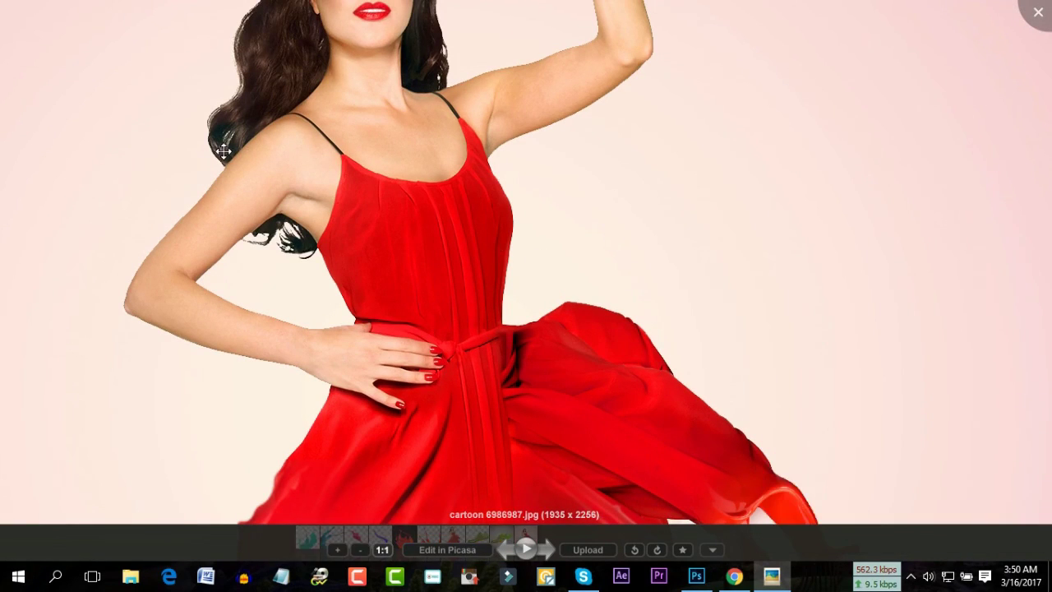
{"action": "left_click_drag", "start_coordinate": [230, 151], "coordinate": [256, 282]}
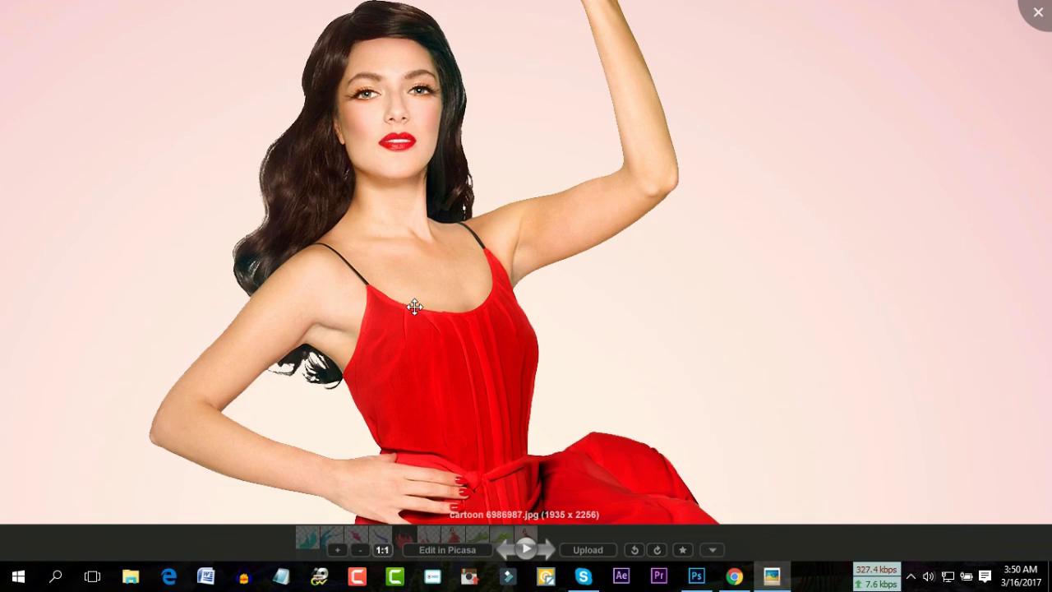
{"action": "scroll", "coordinate": [413, 300], "scroll_direction": "down", "scroll_amount": 2}
{"action": "scroll", "coordinate": [518, 324], "scroll_direction": "up", "scroll_amount": 4}
{"action": "left_click_drag", "start_coordinate": [519, 324], "coordinate": [450, 305]}
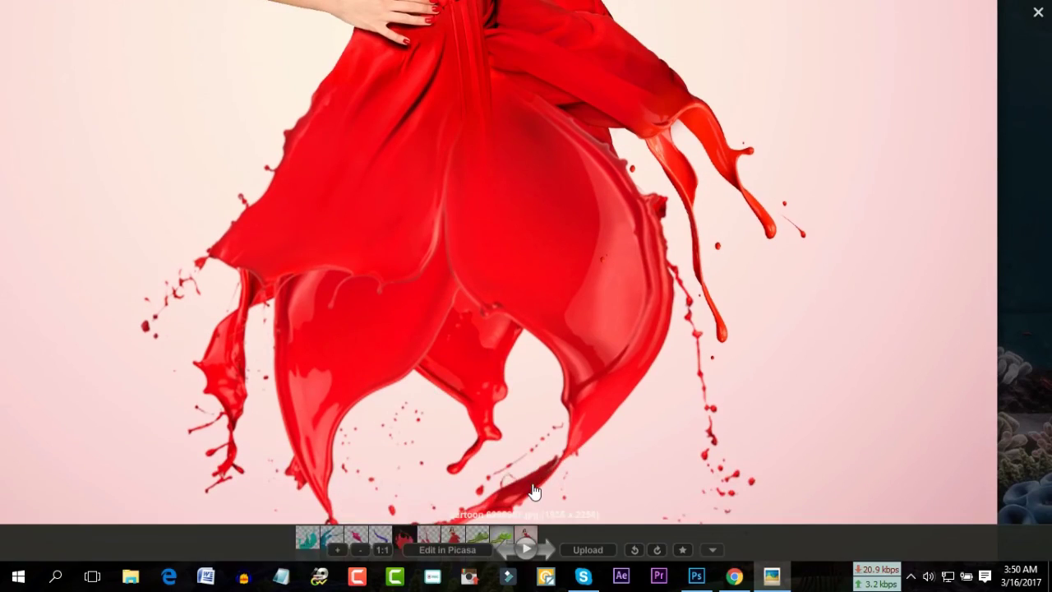
{"action": "left_click_drag", "start_coordinate": [531, 486], "coordinate": [537, 394]}
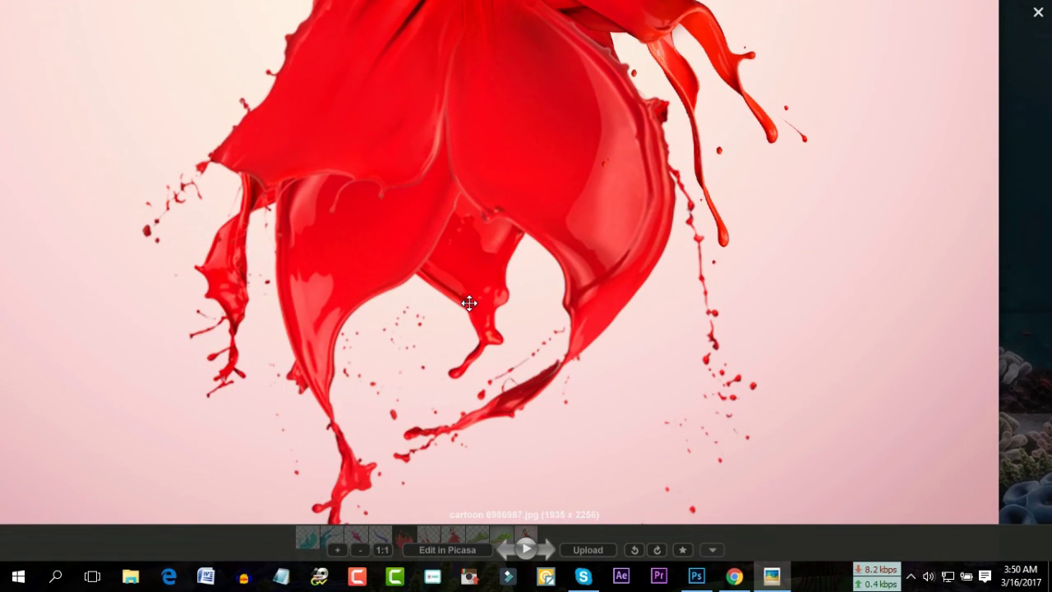
Close Picasa Photo Viewer and refresh the desktop.
{"action": "scroll", "coordinate": [475, 192], "scroll_direction": "down", "scroll_amount": 2}
{"action": "scroll", "coordinate": [493, 107], "scroll_direction": "down", "scroll_amount": 2}
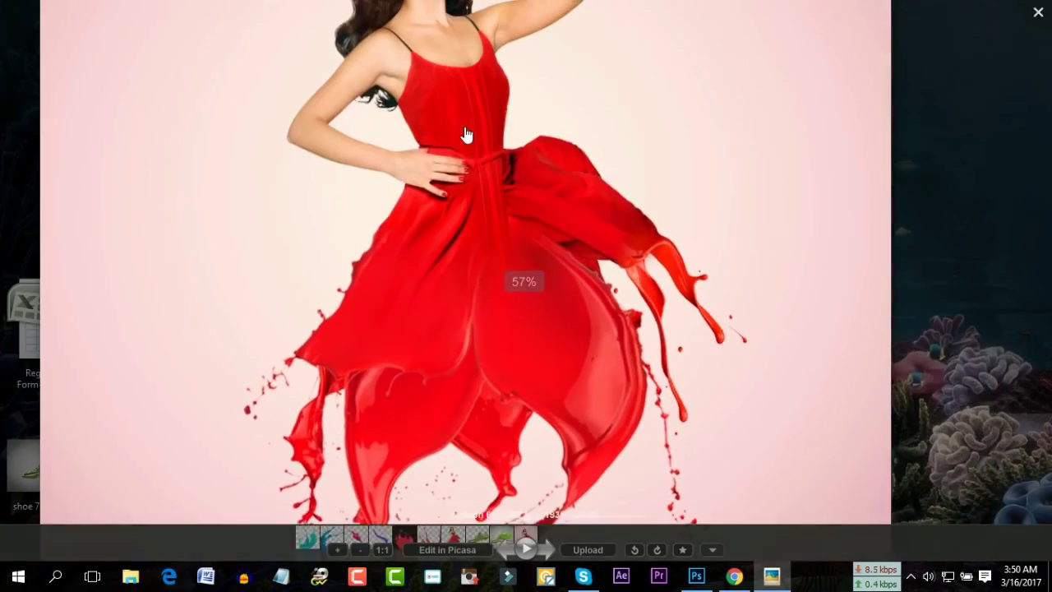
{"action": "left_click", "coordinate": [1037, 14]}
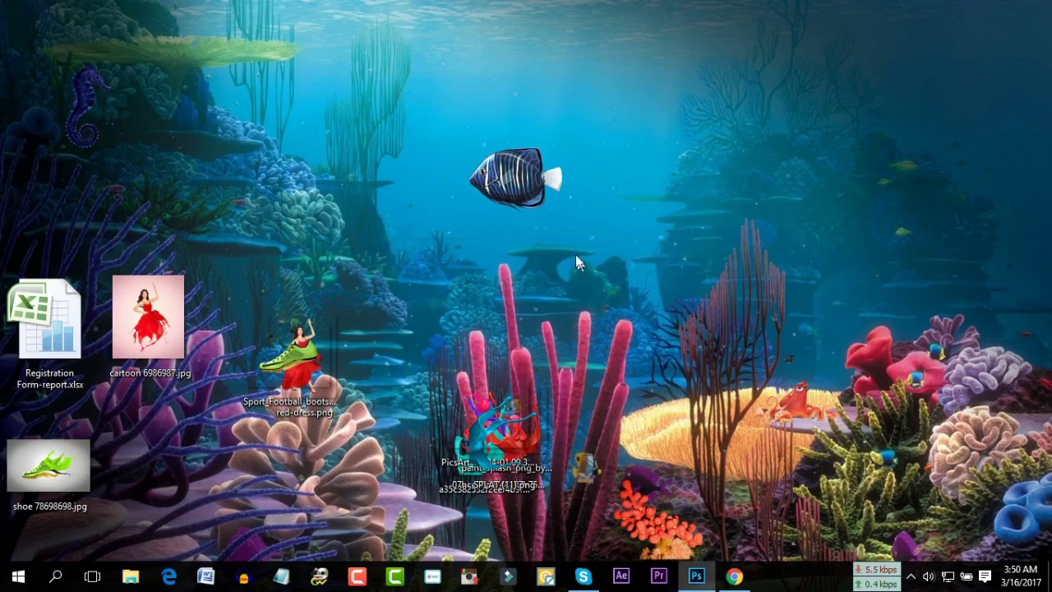
{"action": "right_click", "coordinate": [574, 251]}
{"action": "left_click", "coordinate": [612, 300]}
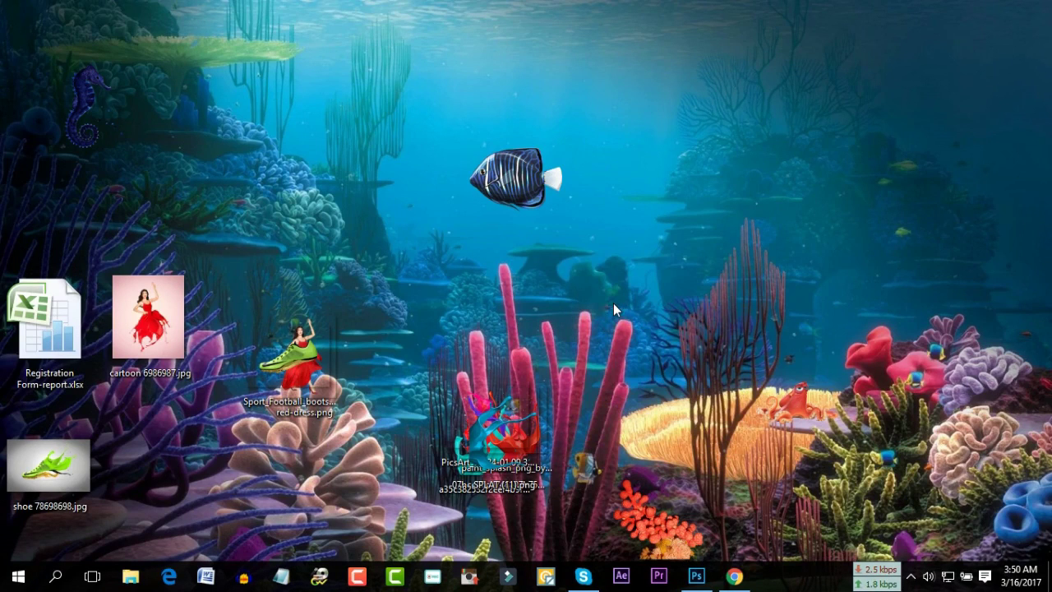